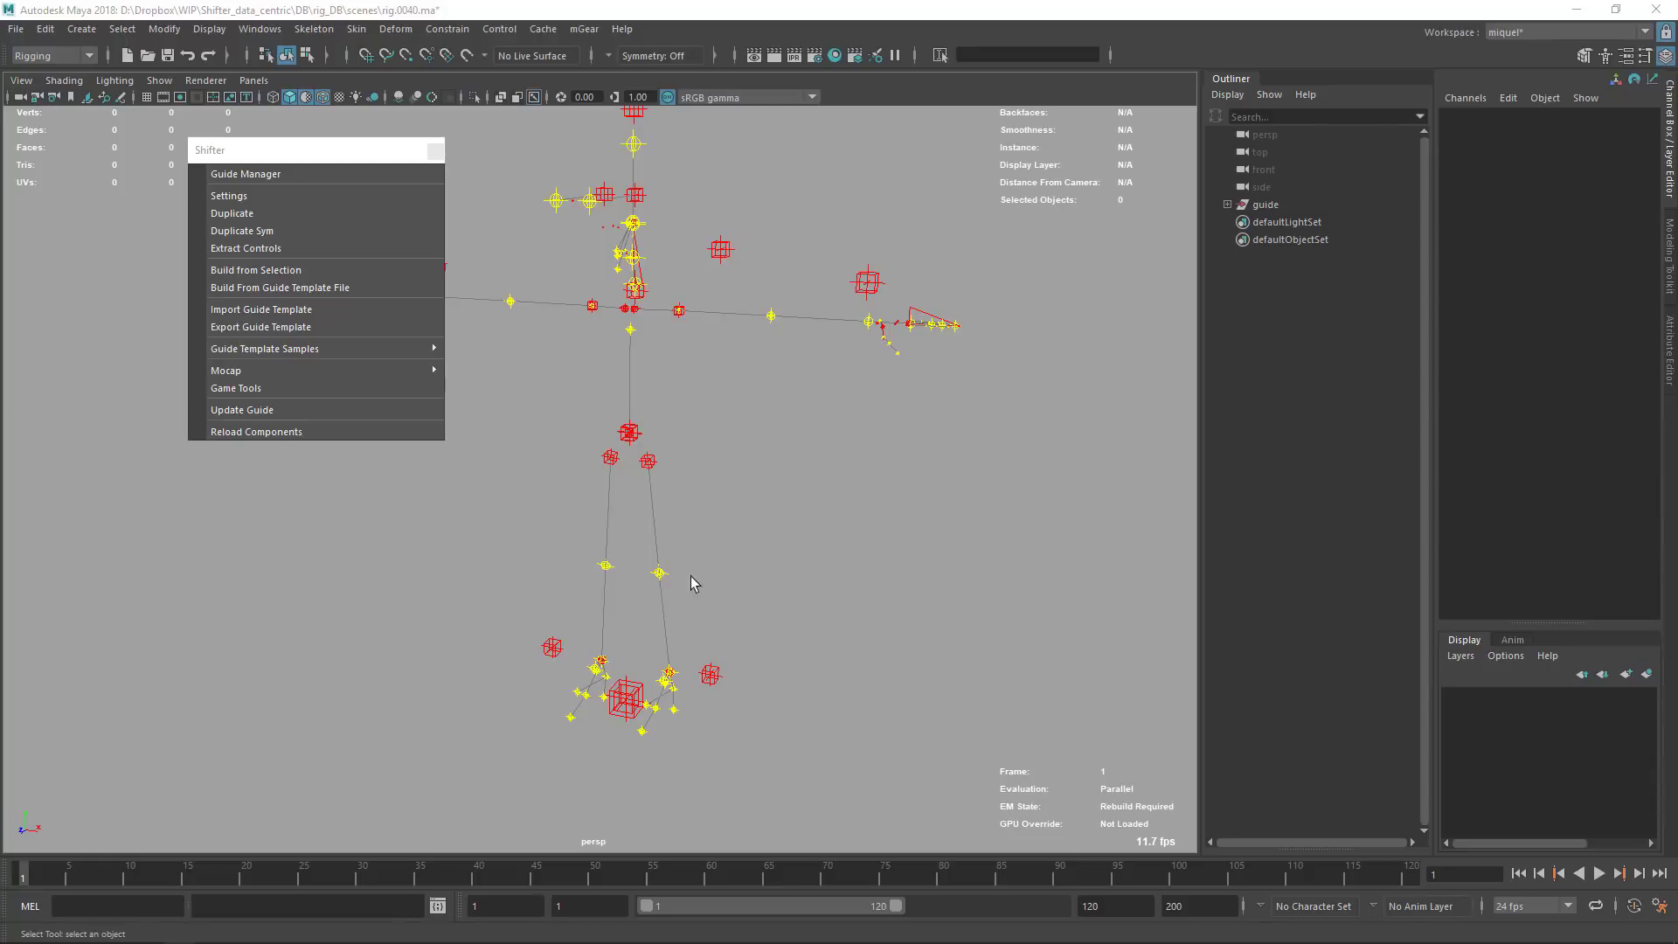
- Open Shifter's Guide Manager, enlarge its component list, and look over its templates view before returning to the components
left_click_drag(678, 438, 623, 426, "alt")
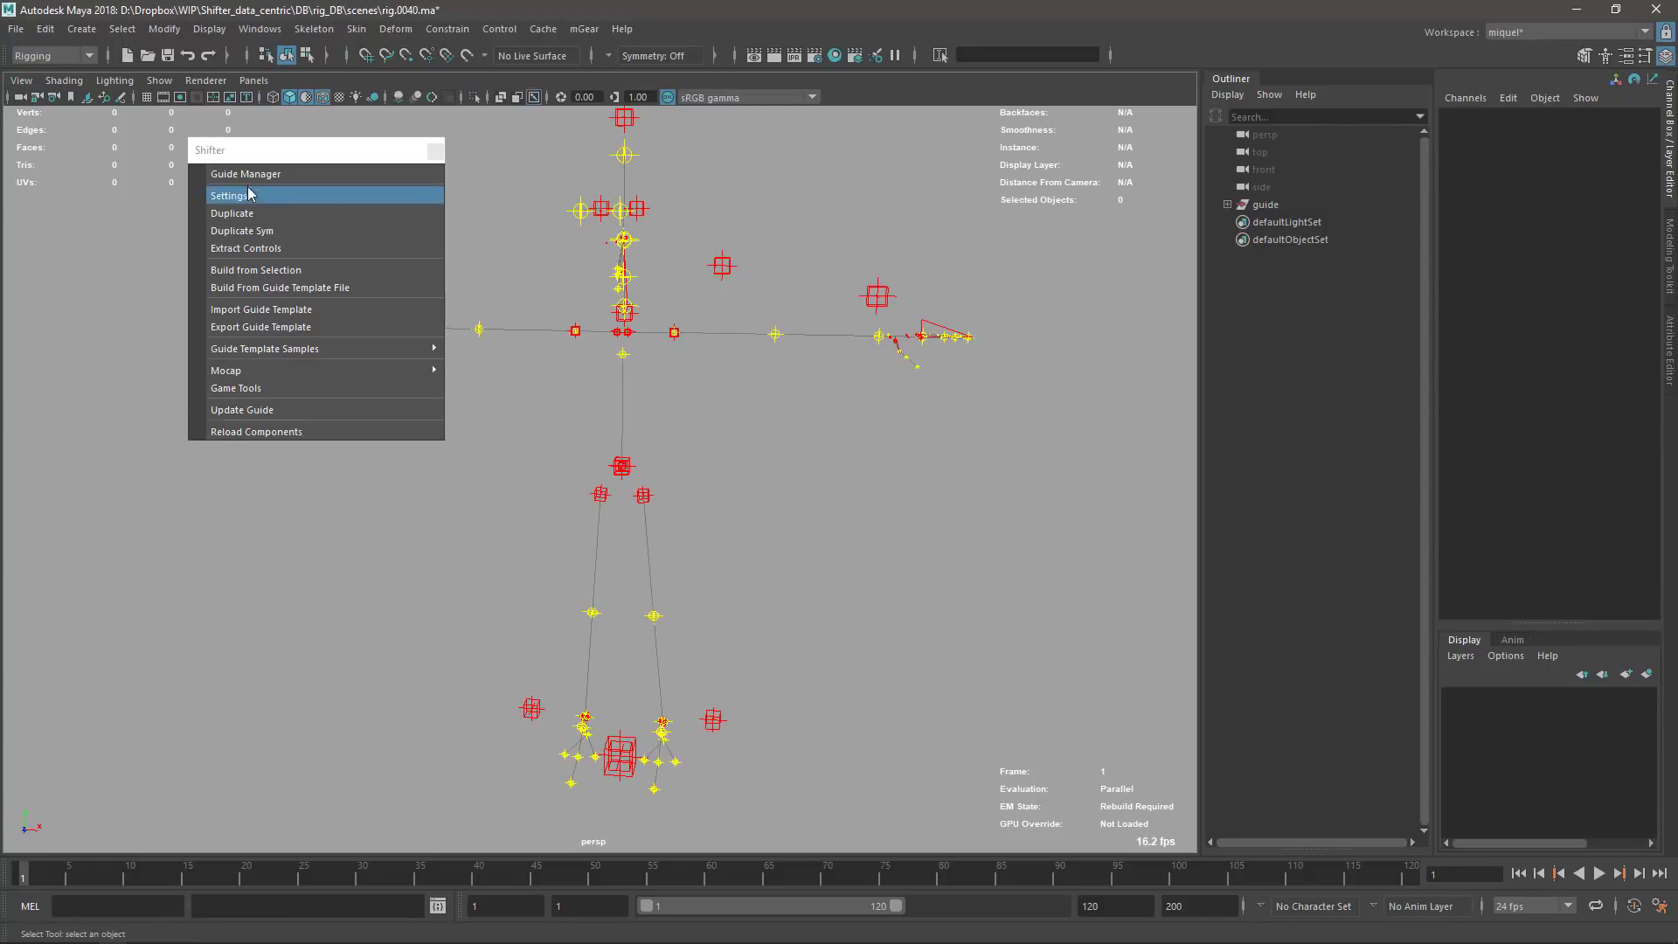
left_click(251, 174)
left_click_drag(284, 164, 894, 144)
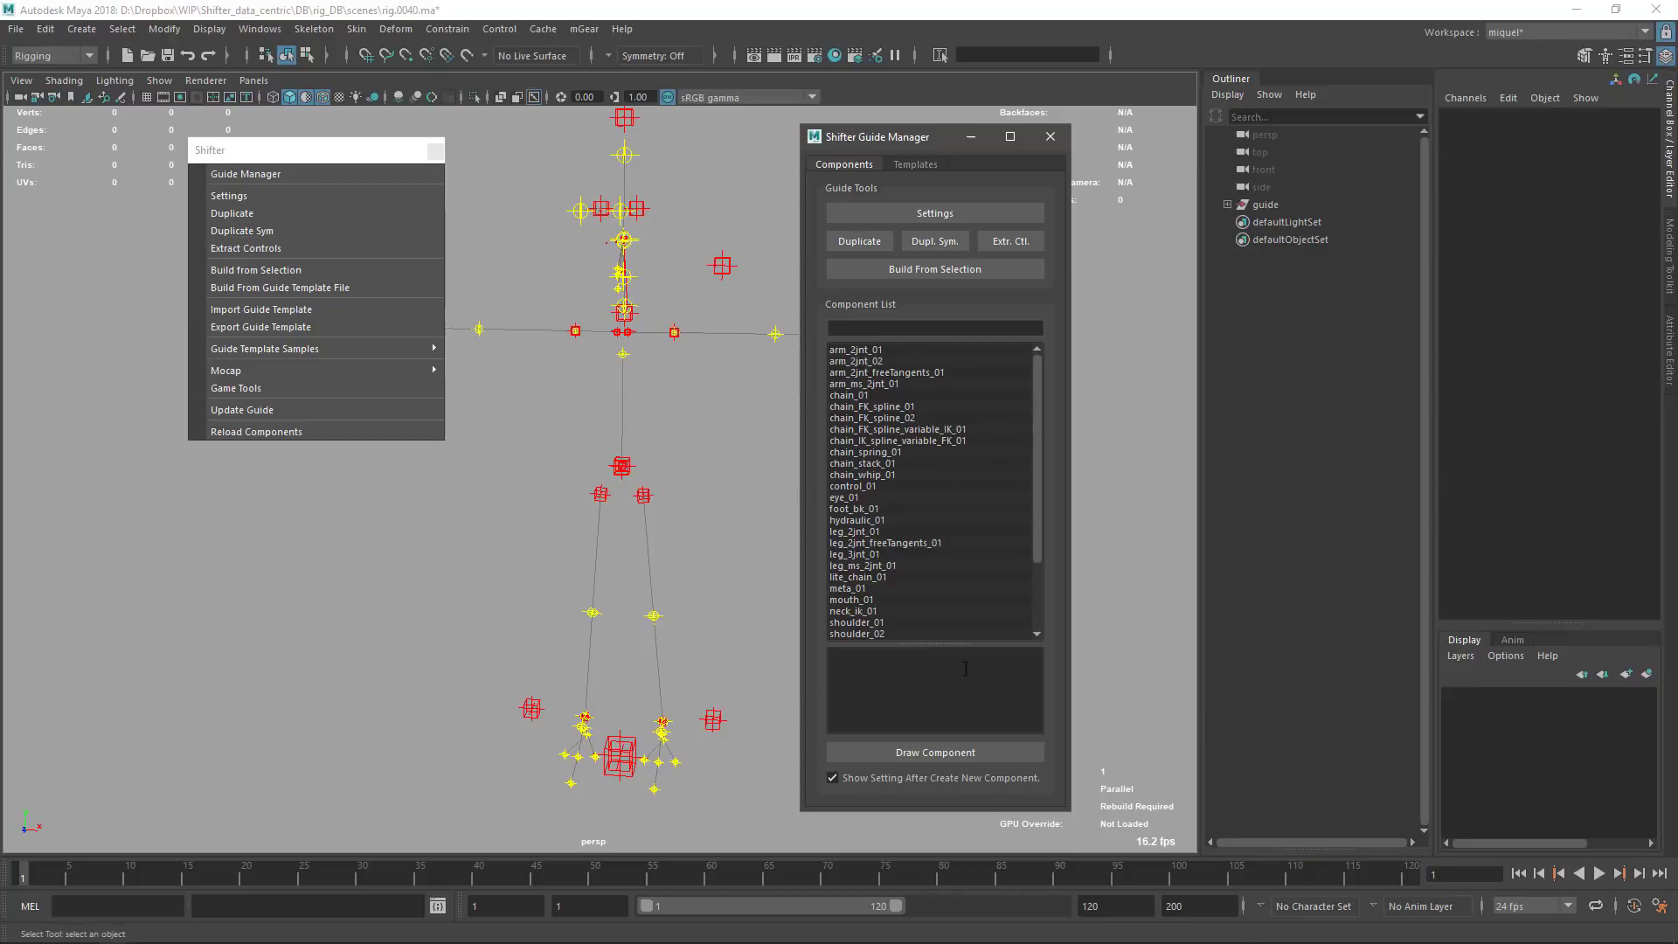
left_click_drag(930, 644, 930, 679)
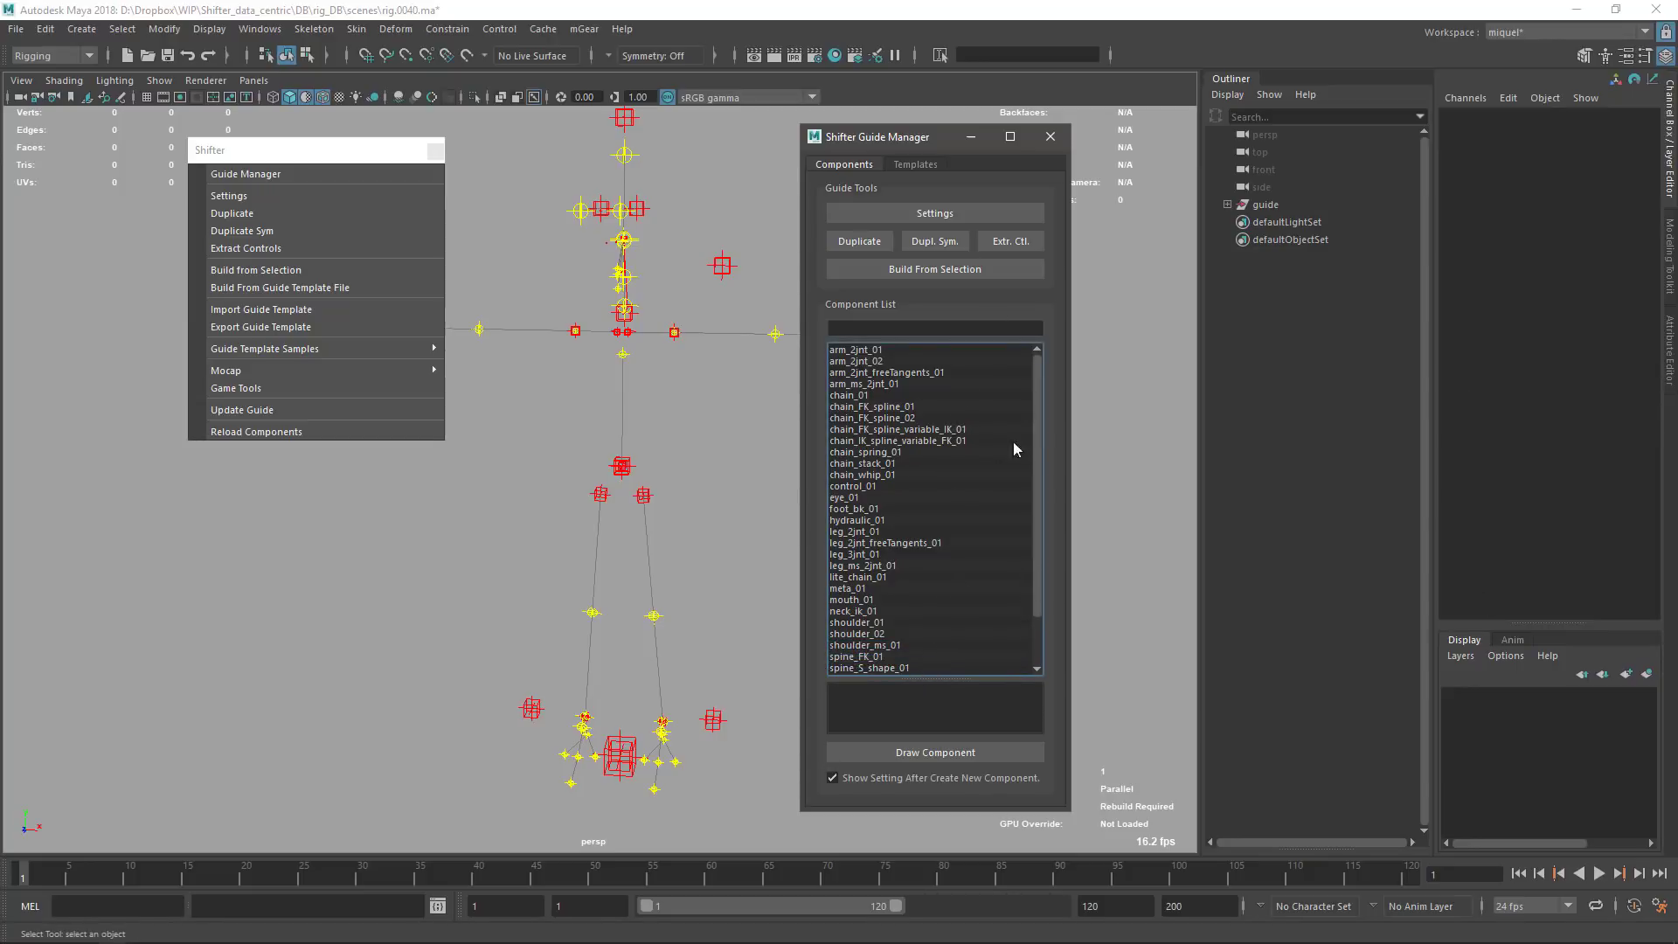
left_click_drag(883, 125, 938, 55)
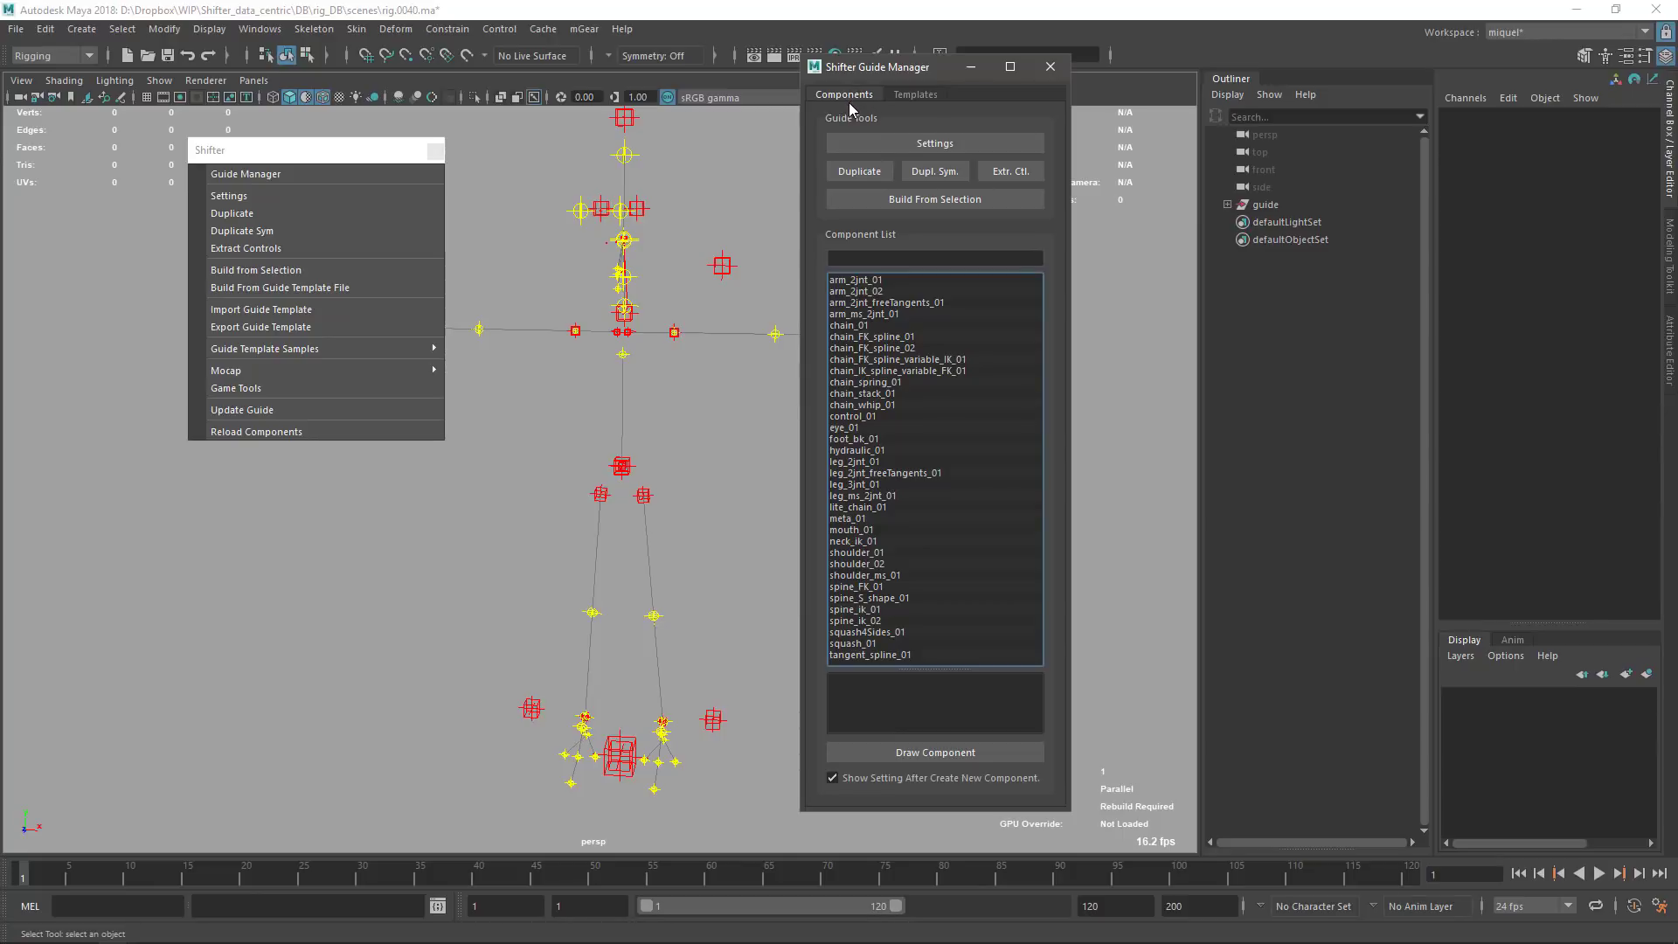
left_click(915, 96)
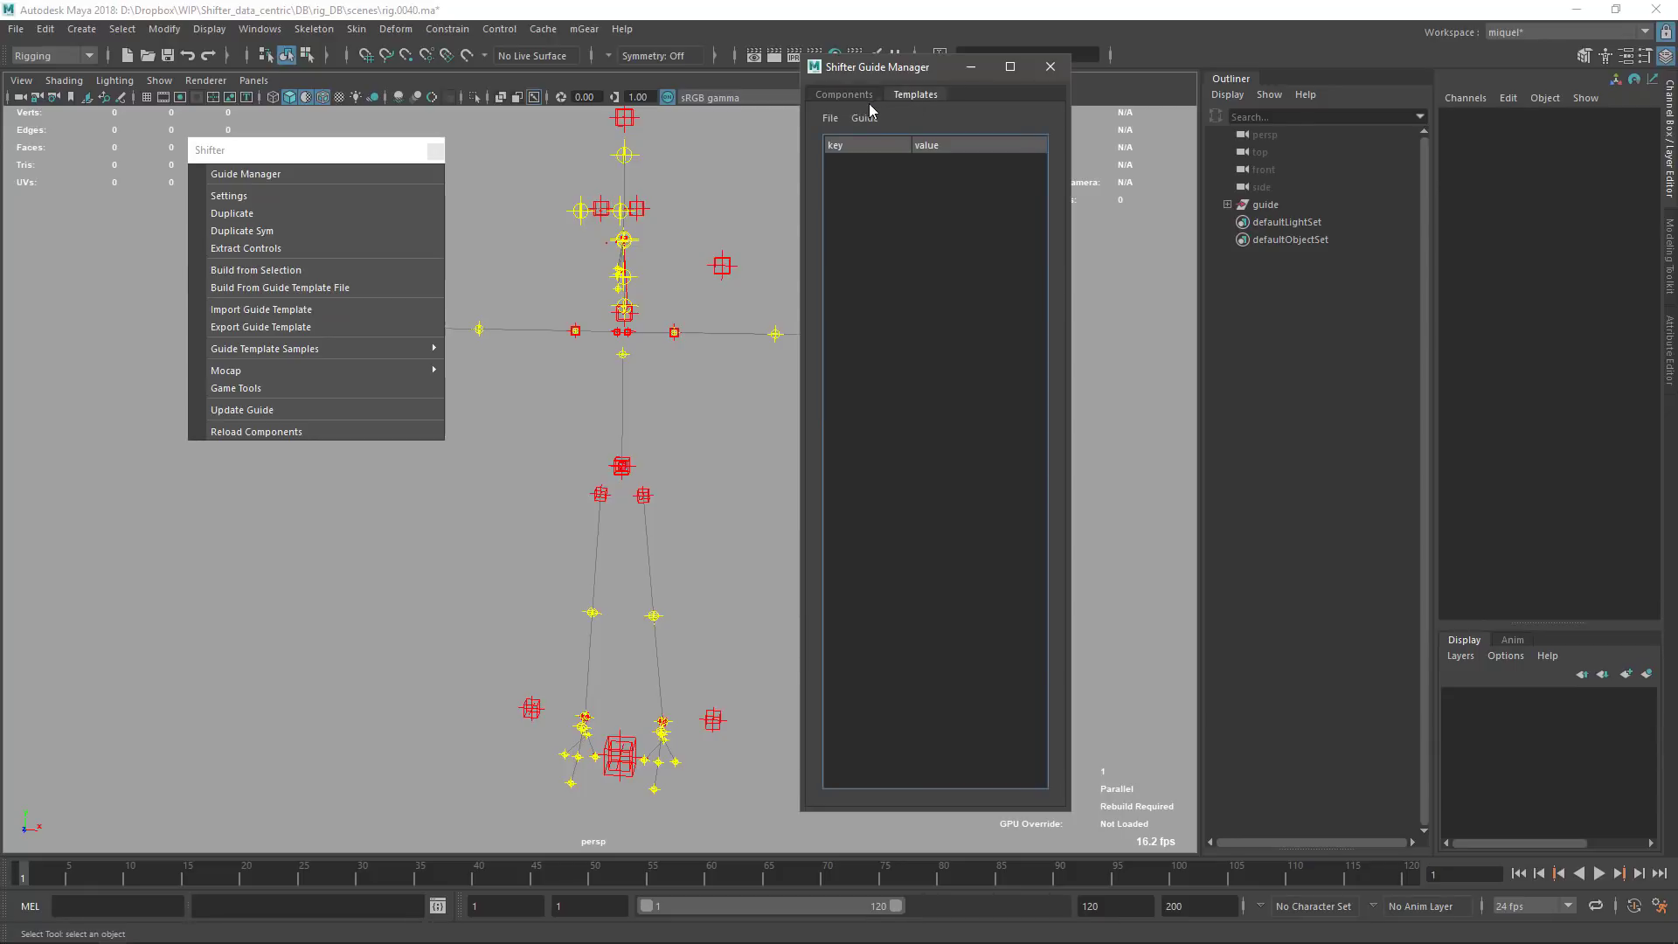
left_click(844, 95)
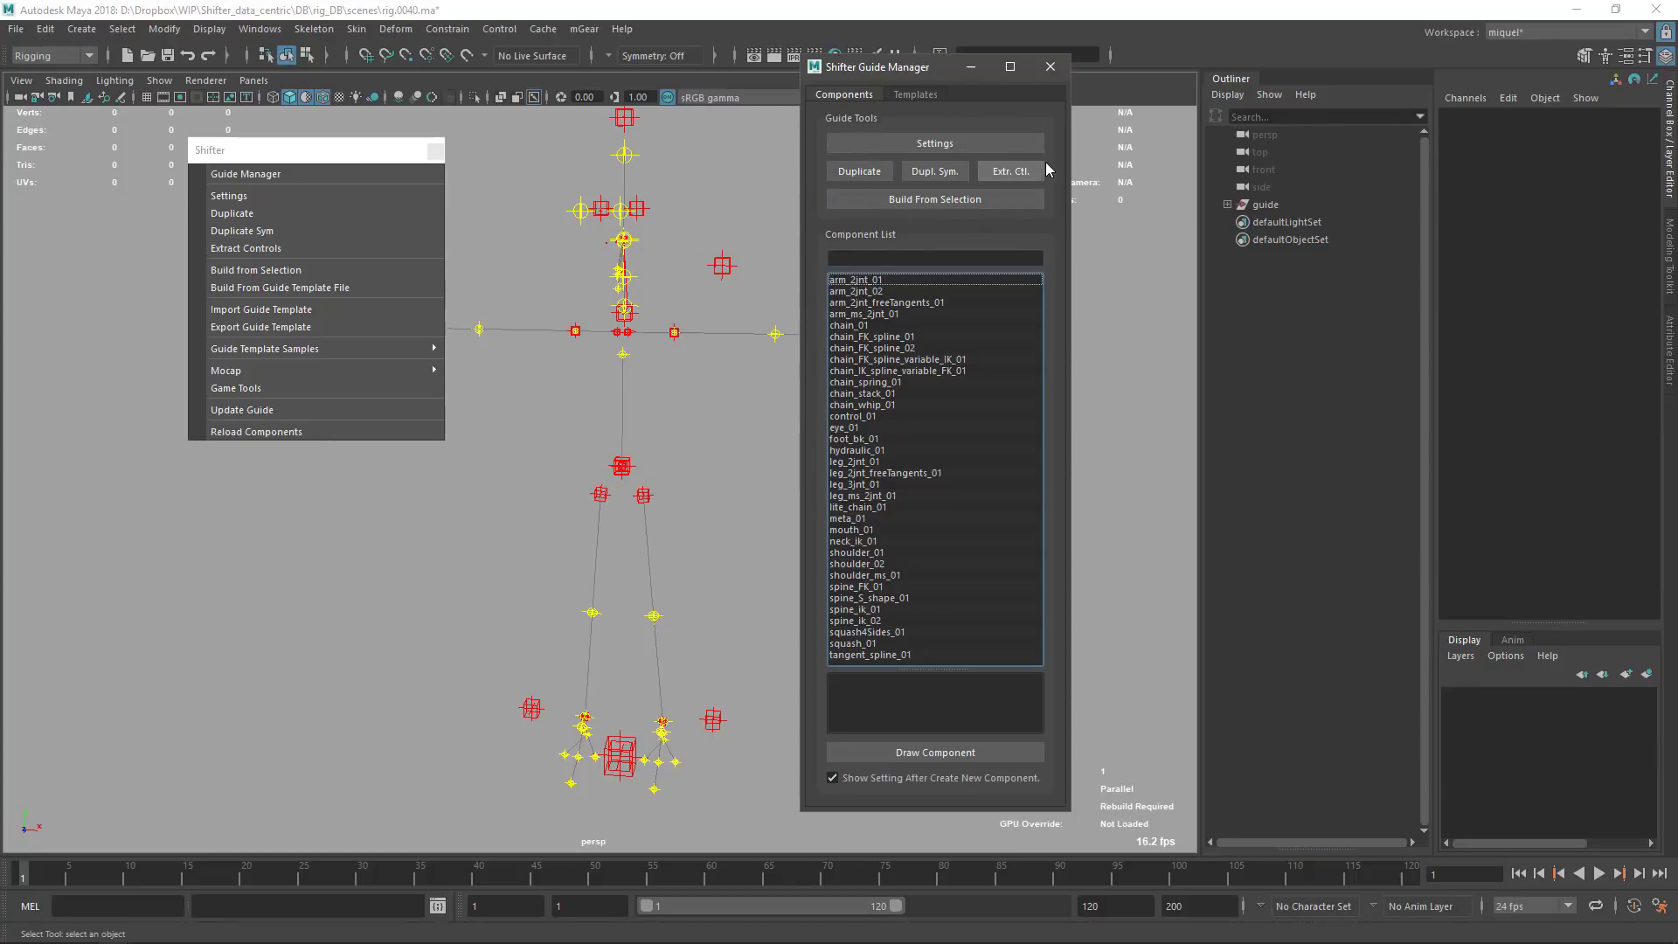
- Select the left leg's root guide and view its main and component settings
left_click(642, 495)
left_click(878, 145)
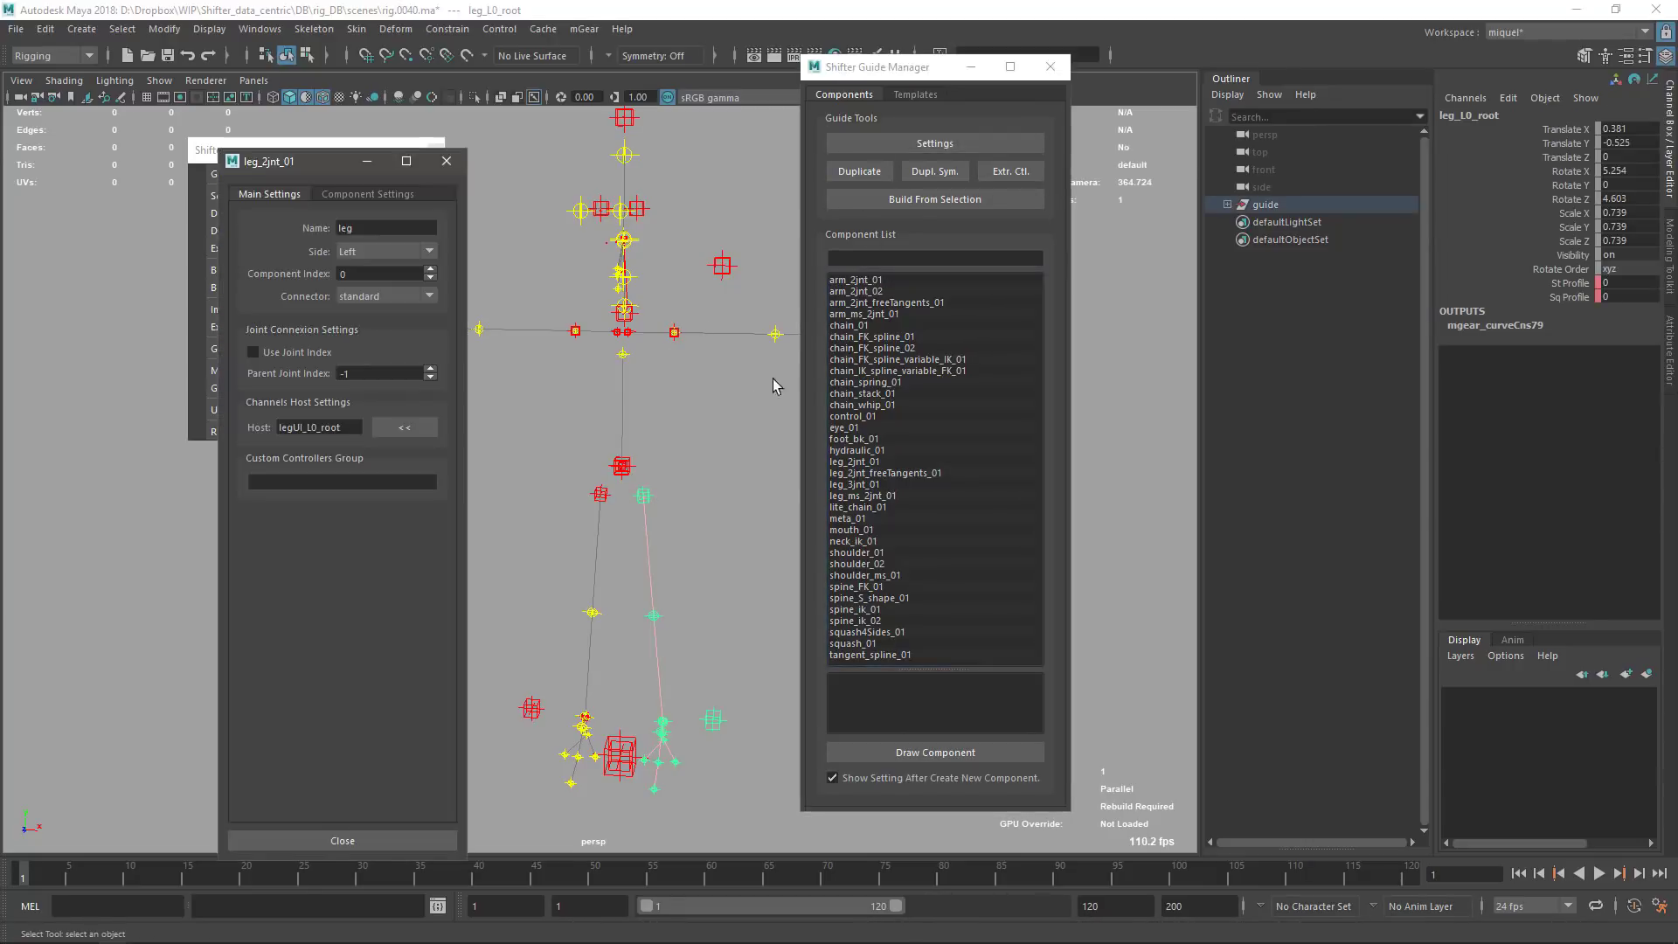
left_click(358, 193)
left_click(280, 194)
left_click(446, 160)
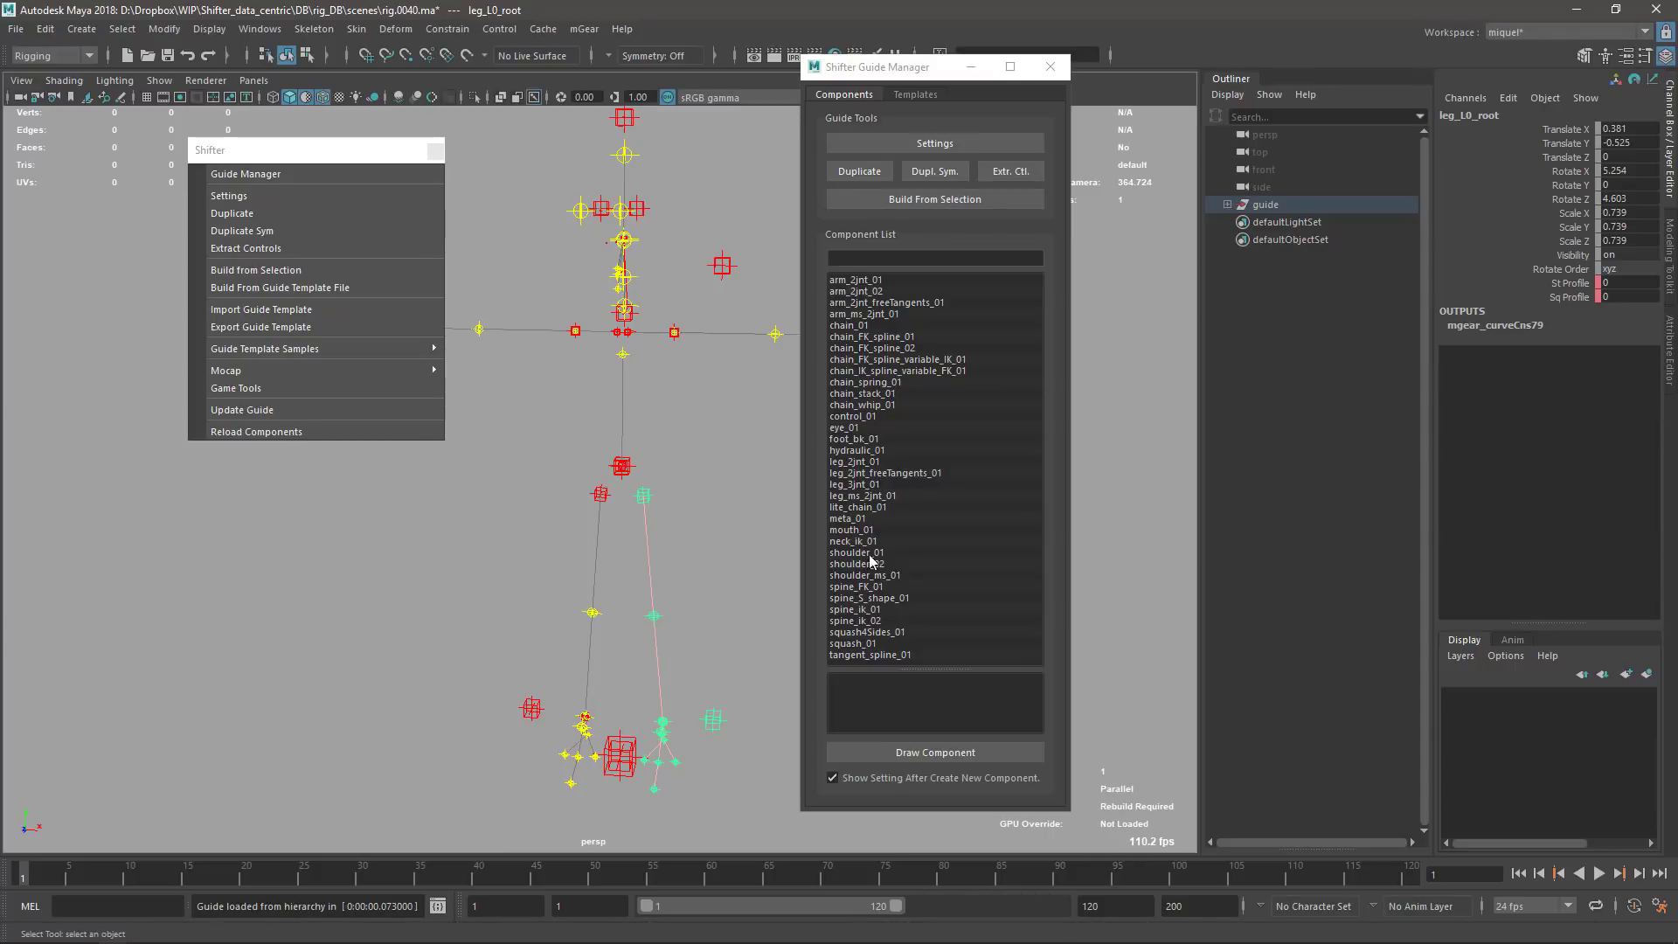
- Read the descriptions of several components in the list, from the arm types down to spine_FK_01
right_click_drag(659, 607, 622, 535, "alt")
middle_click_drag(622, 536, 616, 462, "alt")
left_click_drag(616, 462, 799, 446, "alt")
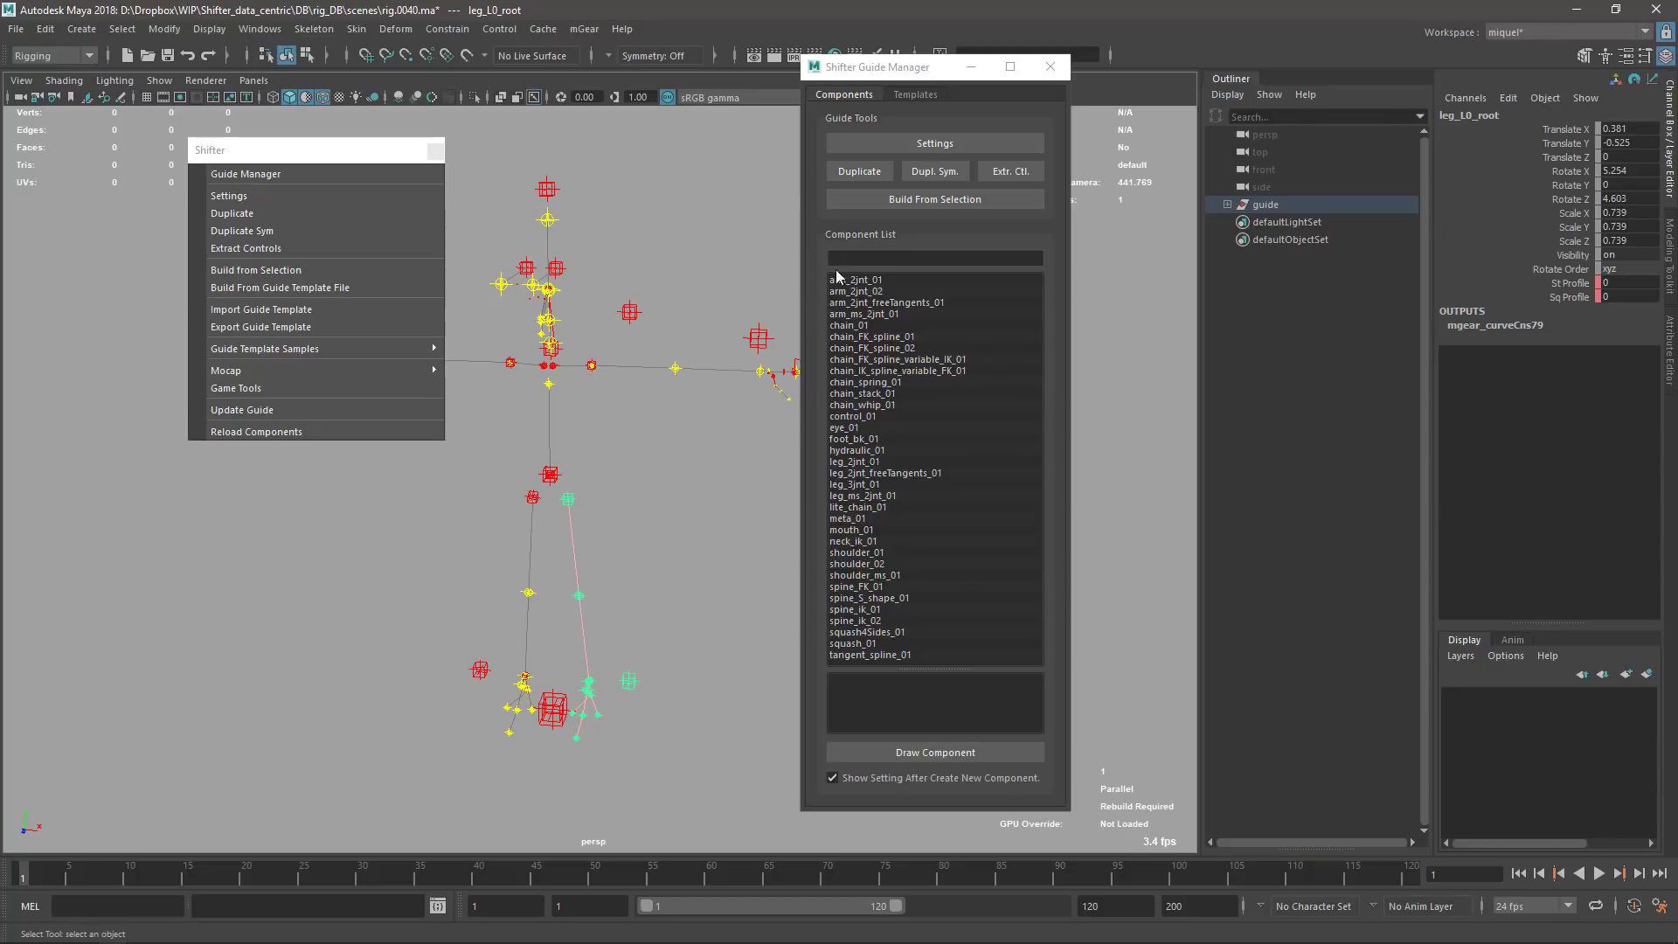
left_click_drag(900, 74, 1030, 82)
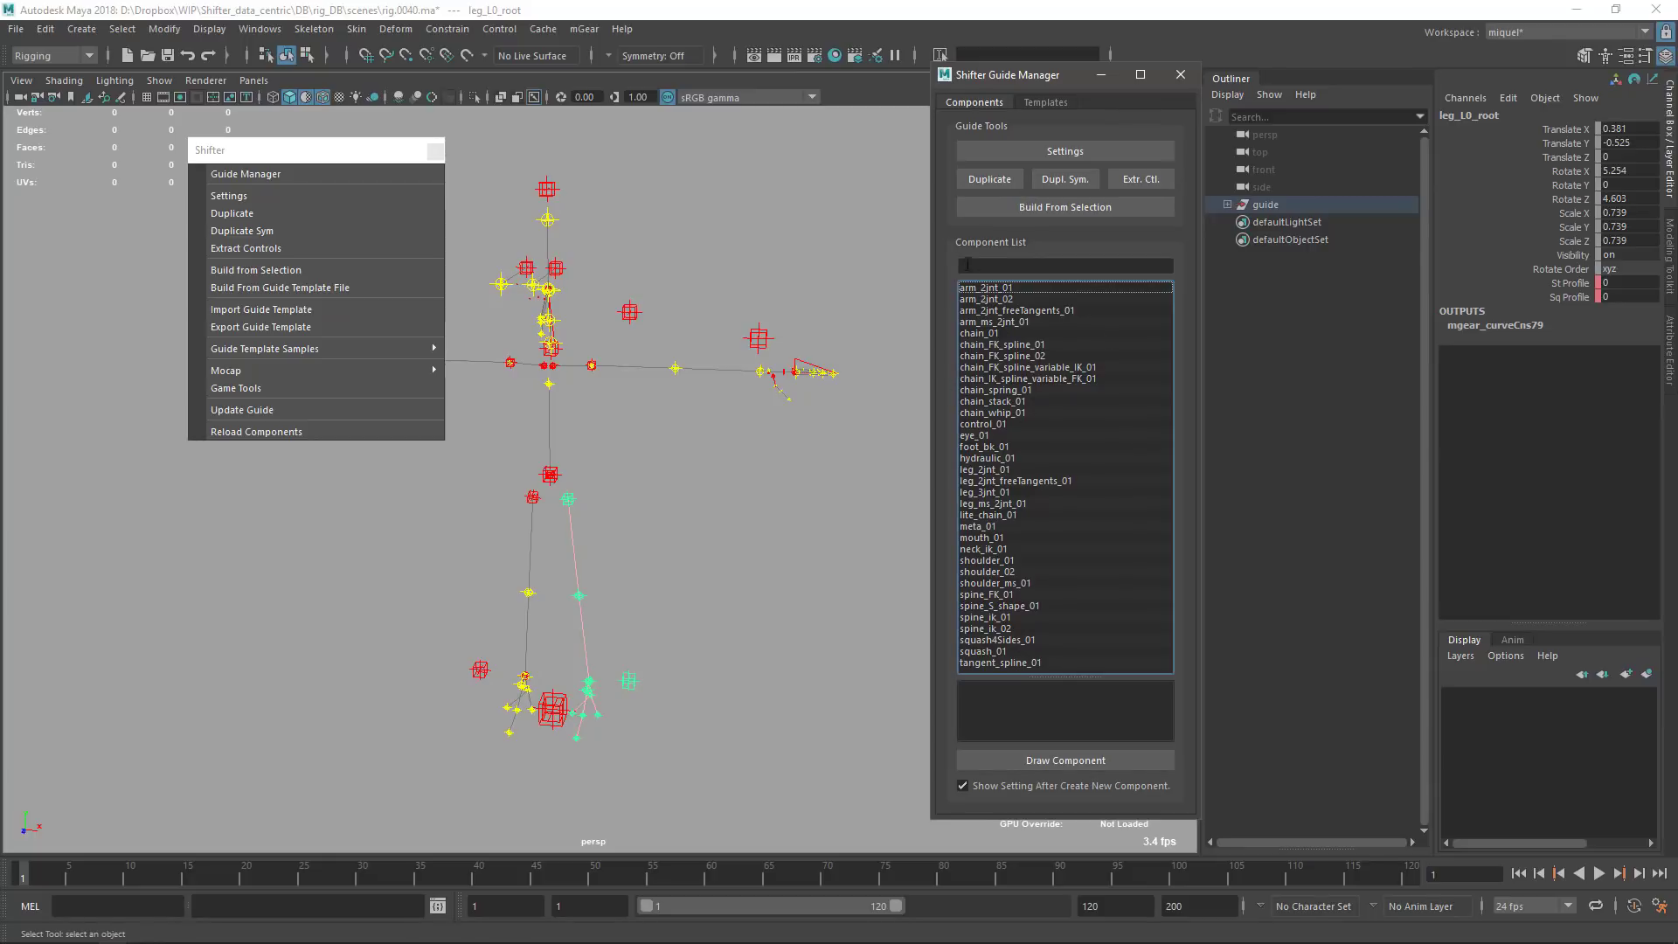
left_click(986, 291)
left_click(996, 311)
left_click(999, 357)
left_click(992, 401)
left_click(985, 458)
left_click(988, 481)
left_click(983, 549)
left_click(986, 595)
- Draw an arm_2jnt_01 component under the selected left leg root
left_click_drag(726, 537, 696, 509, "alt")
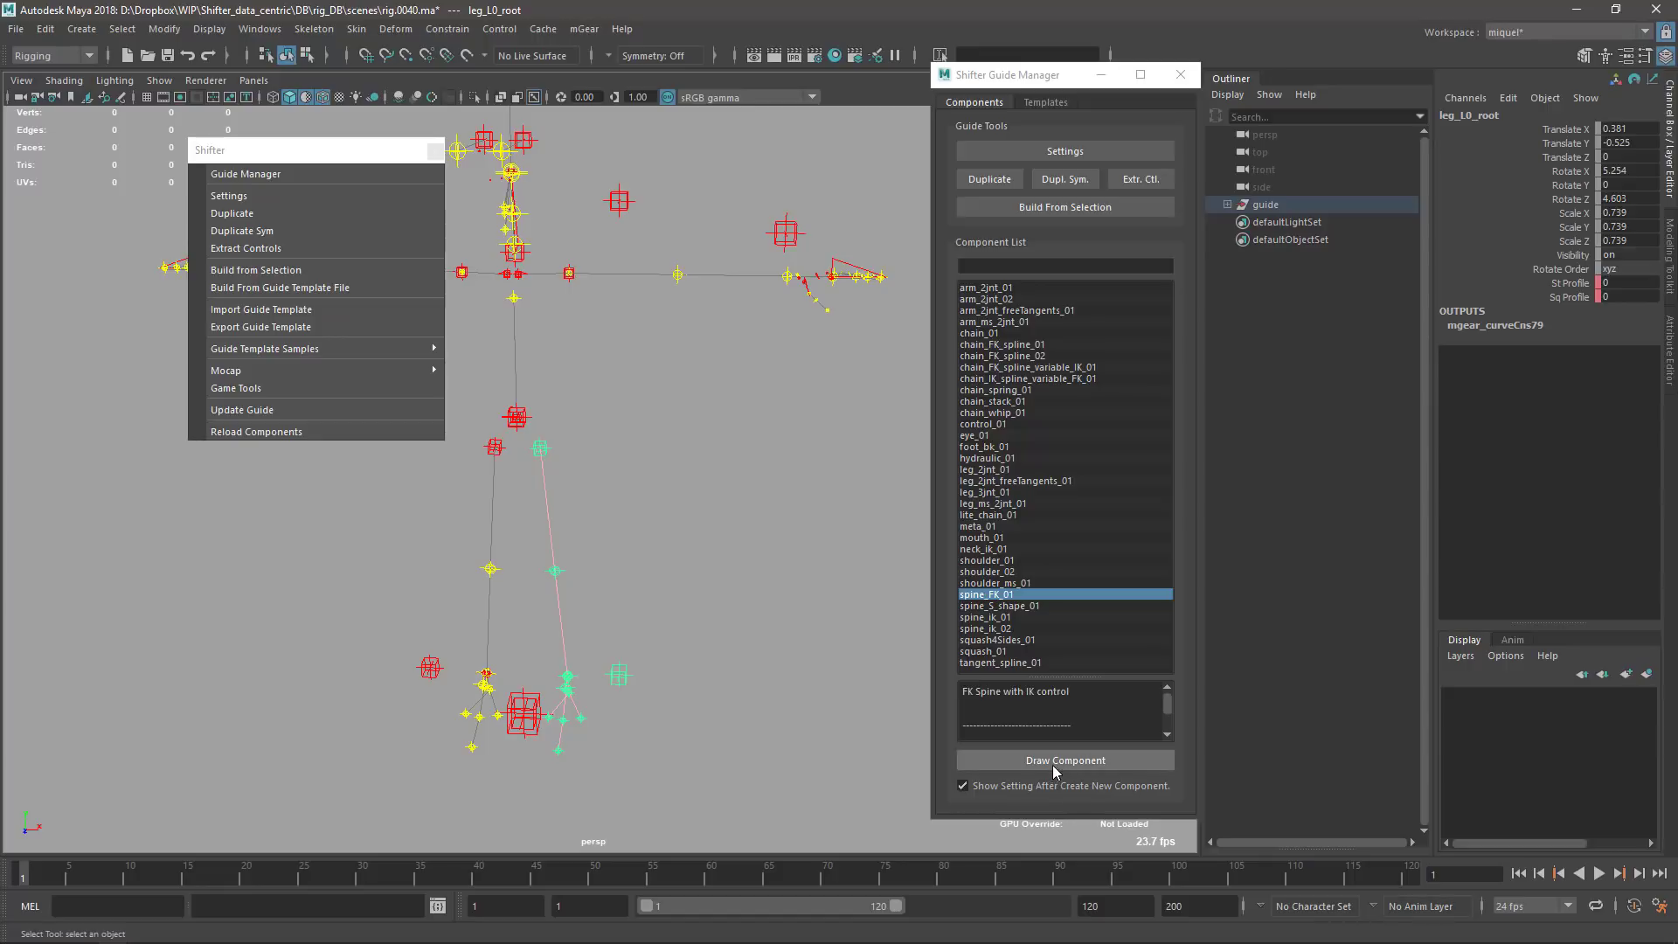
left_click(1007, 288)
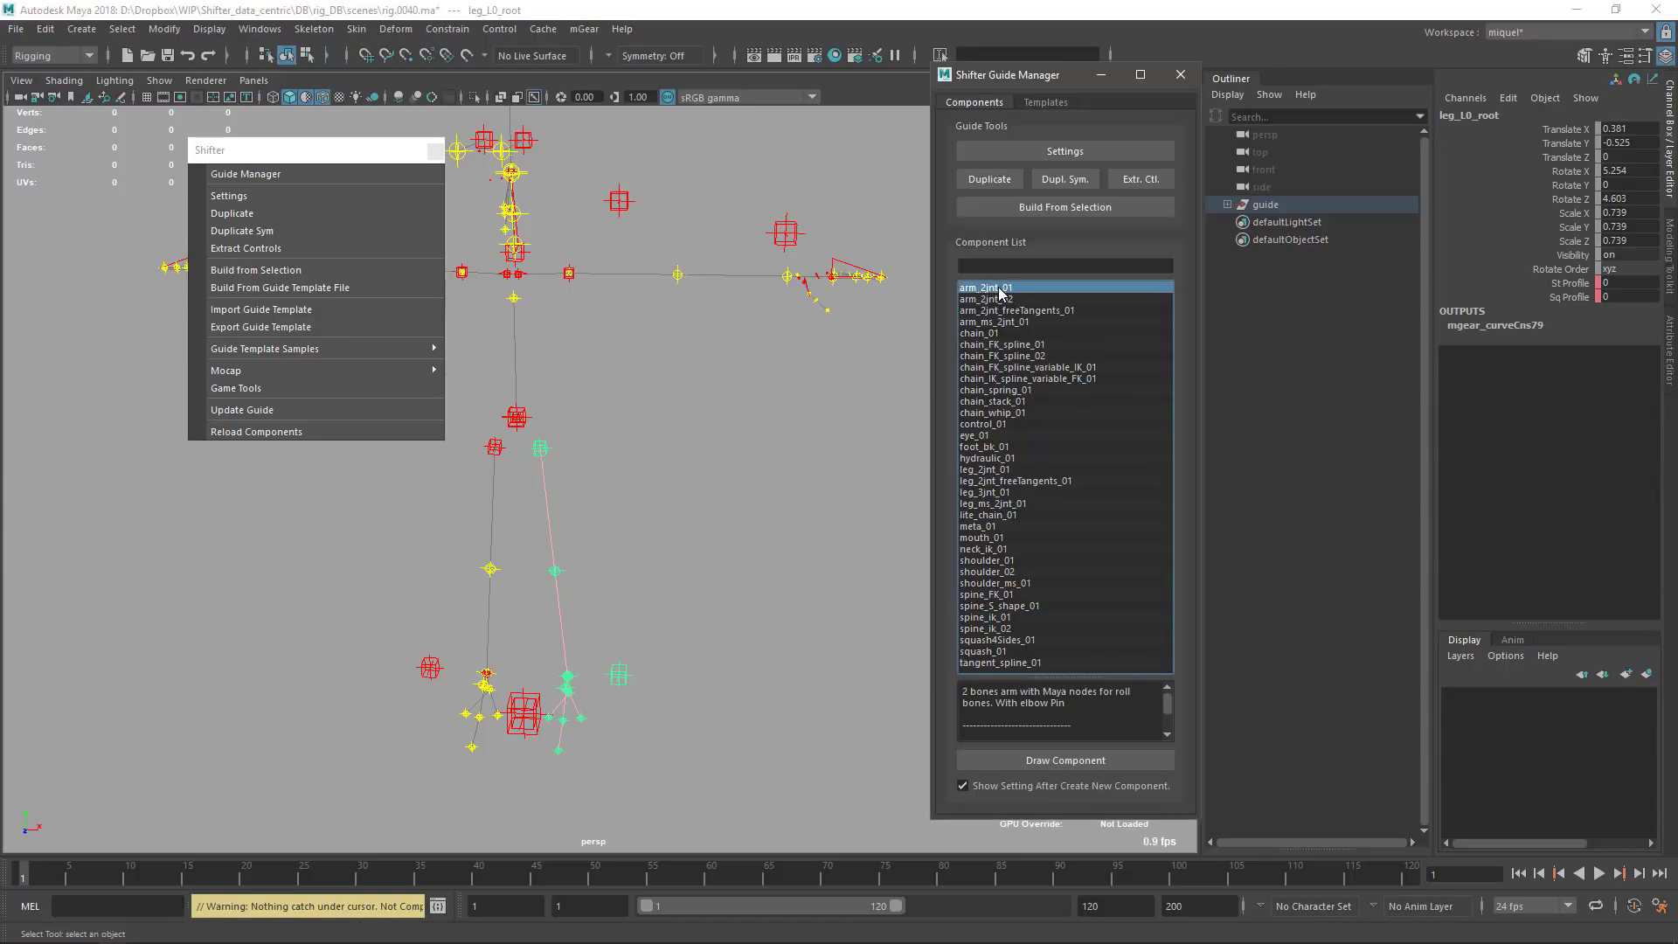
double_click(997, 290)
left_click_drag(706, 468, 688, 498, "alt")
- View the description of chain_FK_spline_variable_IK_01 and refresh the component list
left_click(1007, 367)
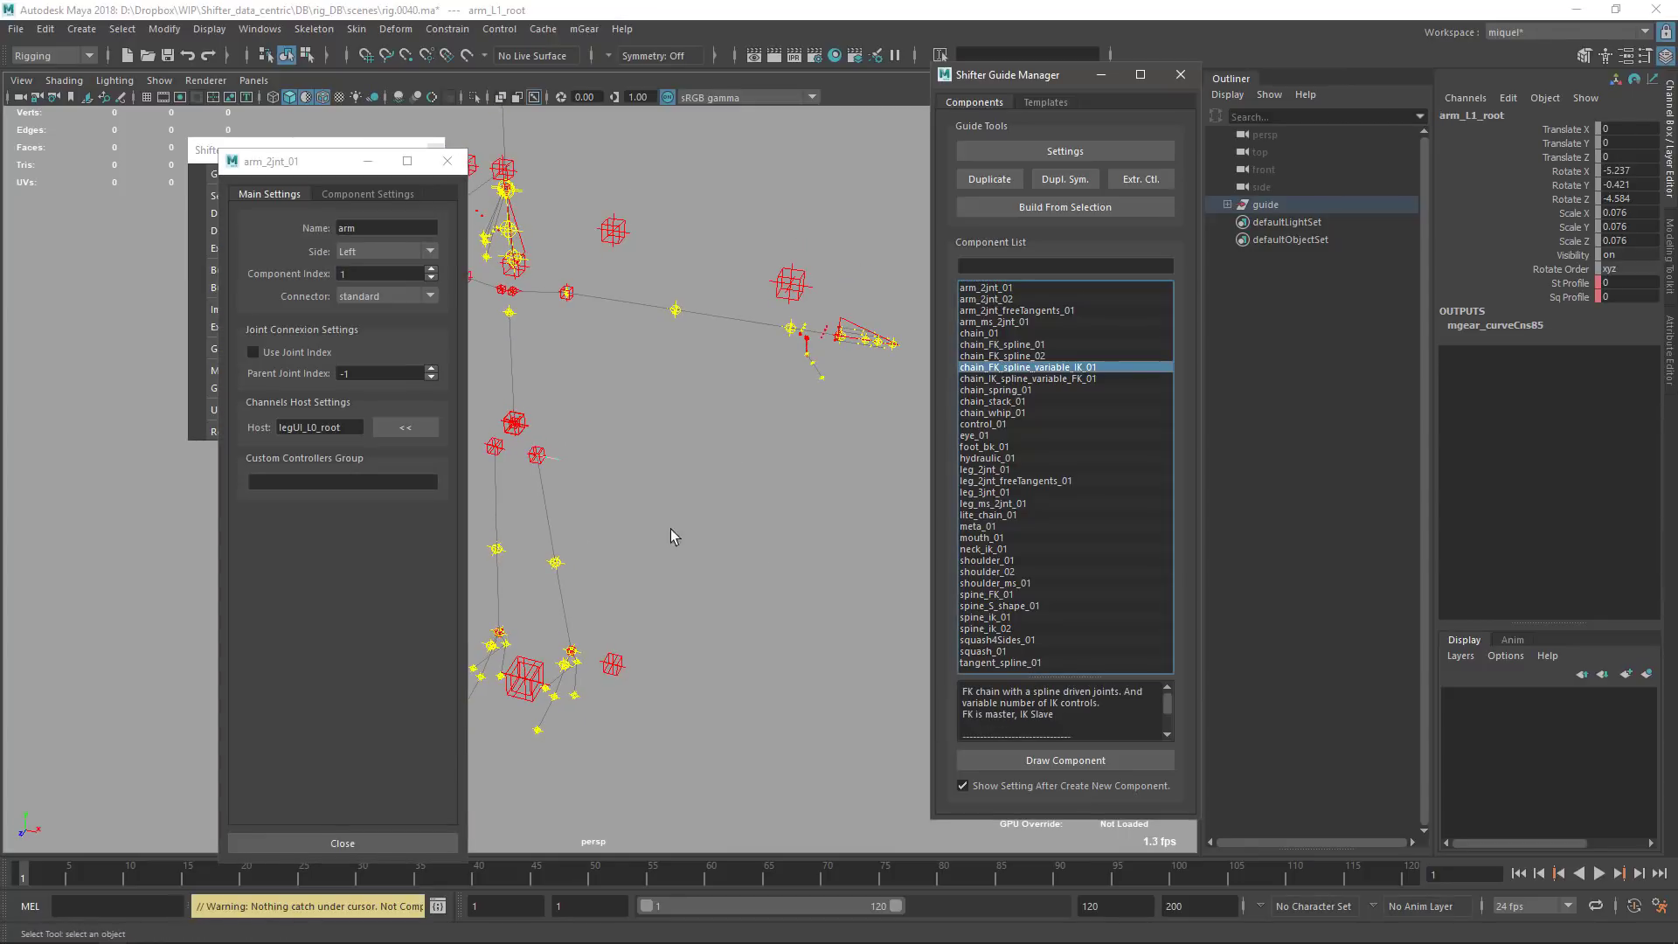
left_click_drag(574, 538, 761, 553, "alt")
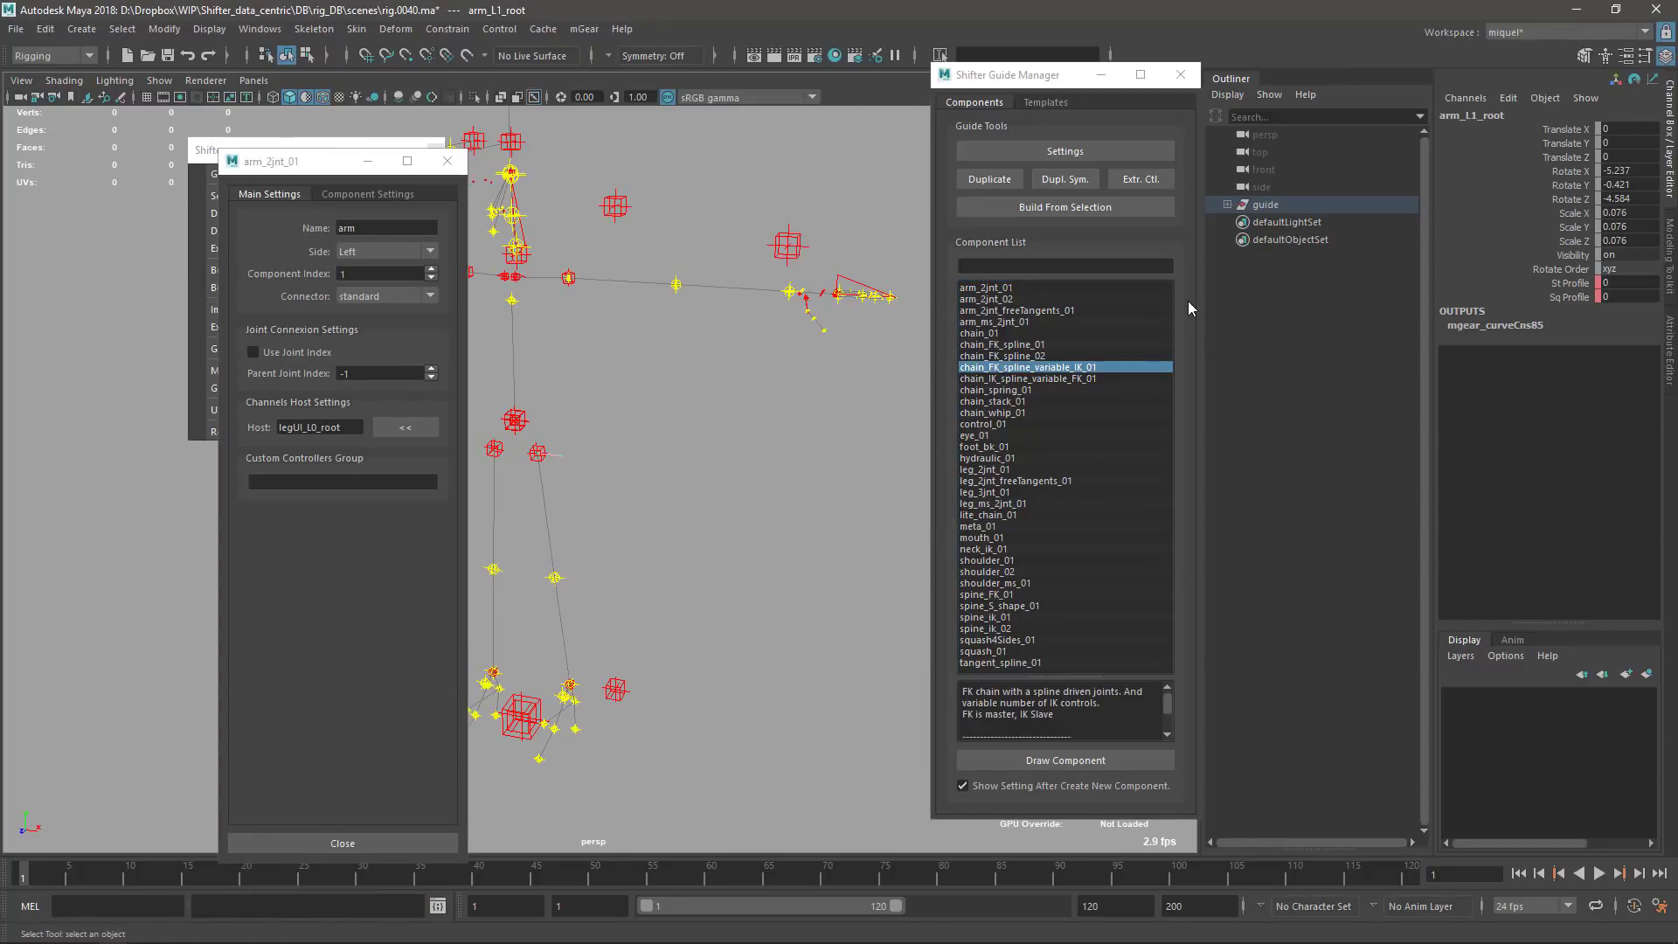
right_click(1011, 371)
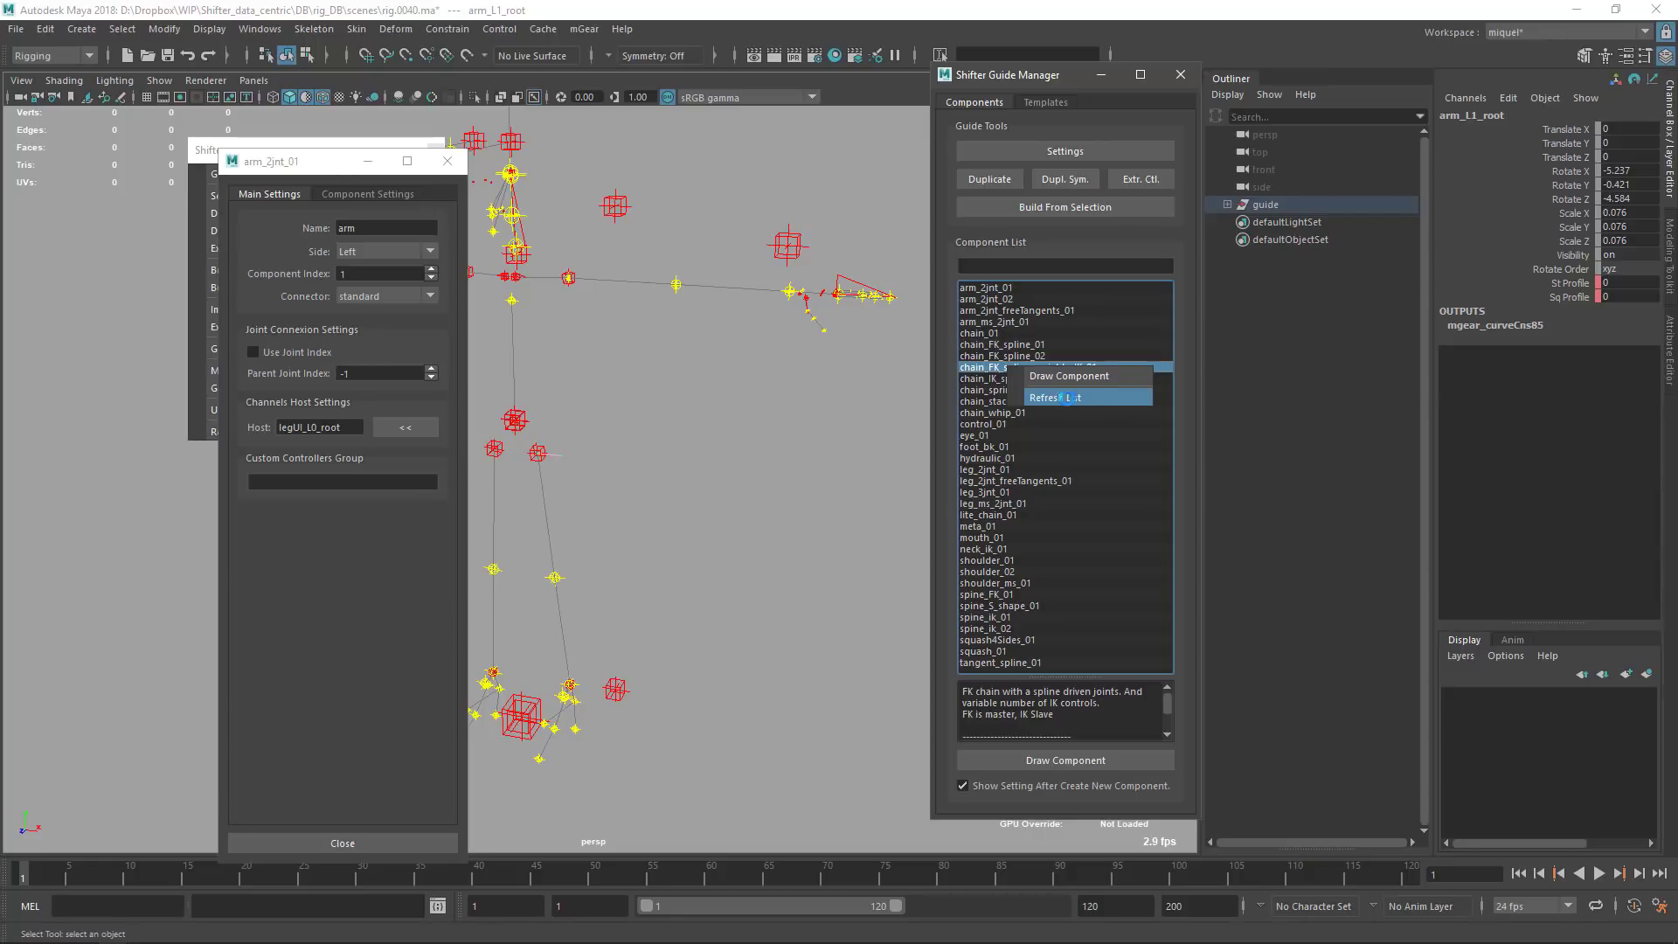
left_click(1062, 398)
left_click_drag(804, 512, 759, 533, "alt")
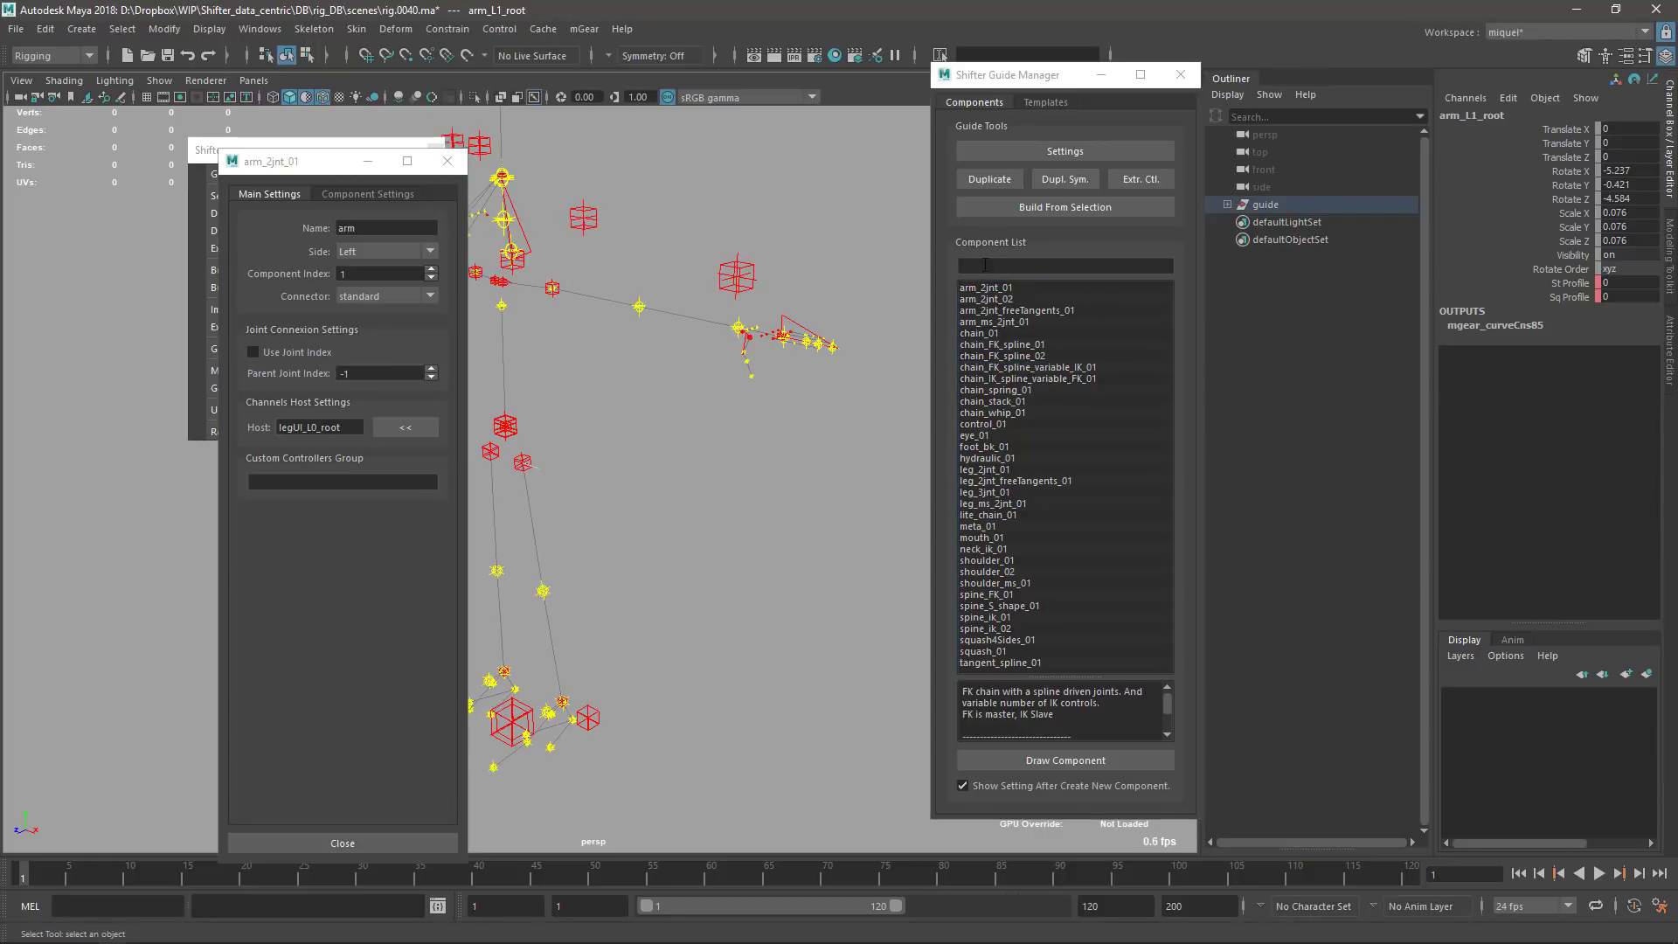
- Filter the component list by "arm", and clear the filter
left_click(987, 265)
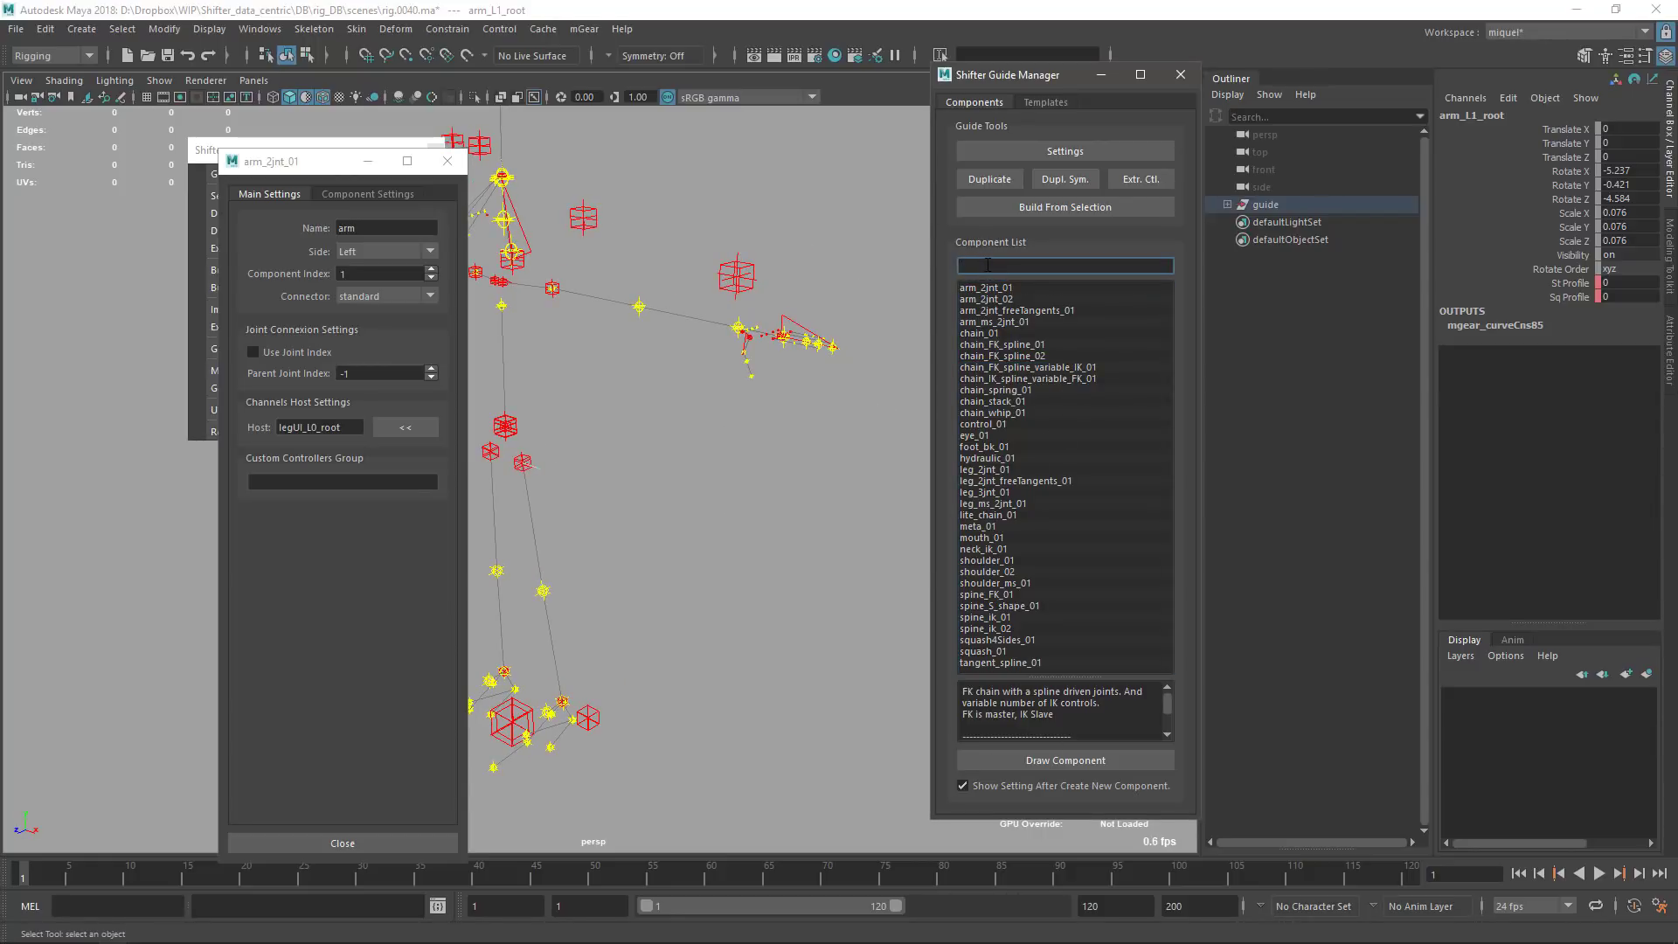
type("amr")
key("BackSpace")
key("BackSpace")
type("arm")
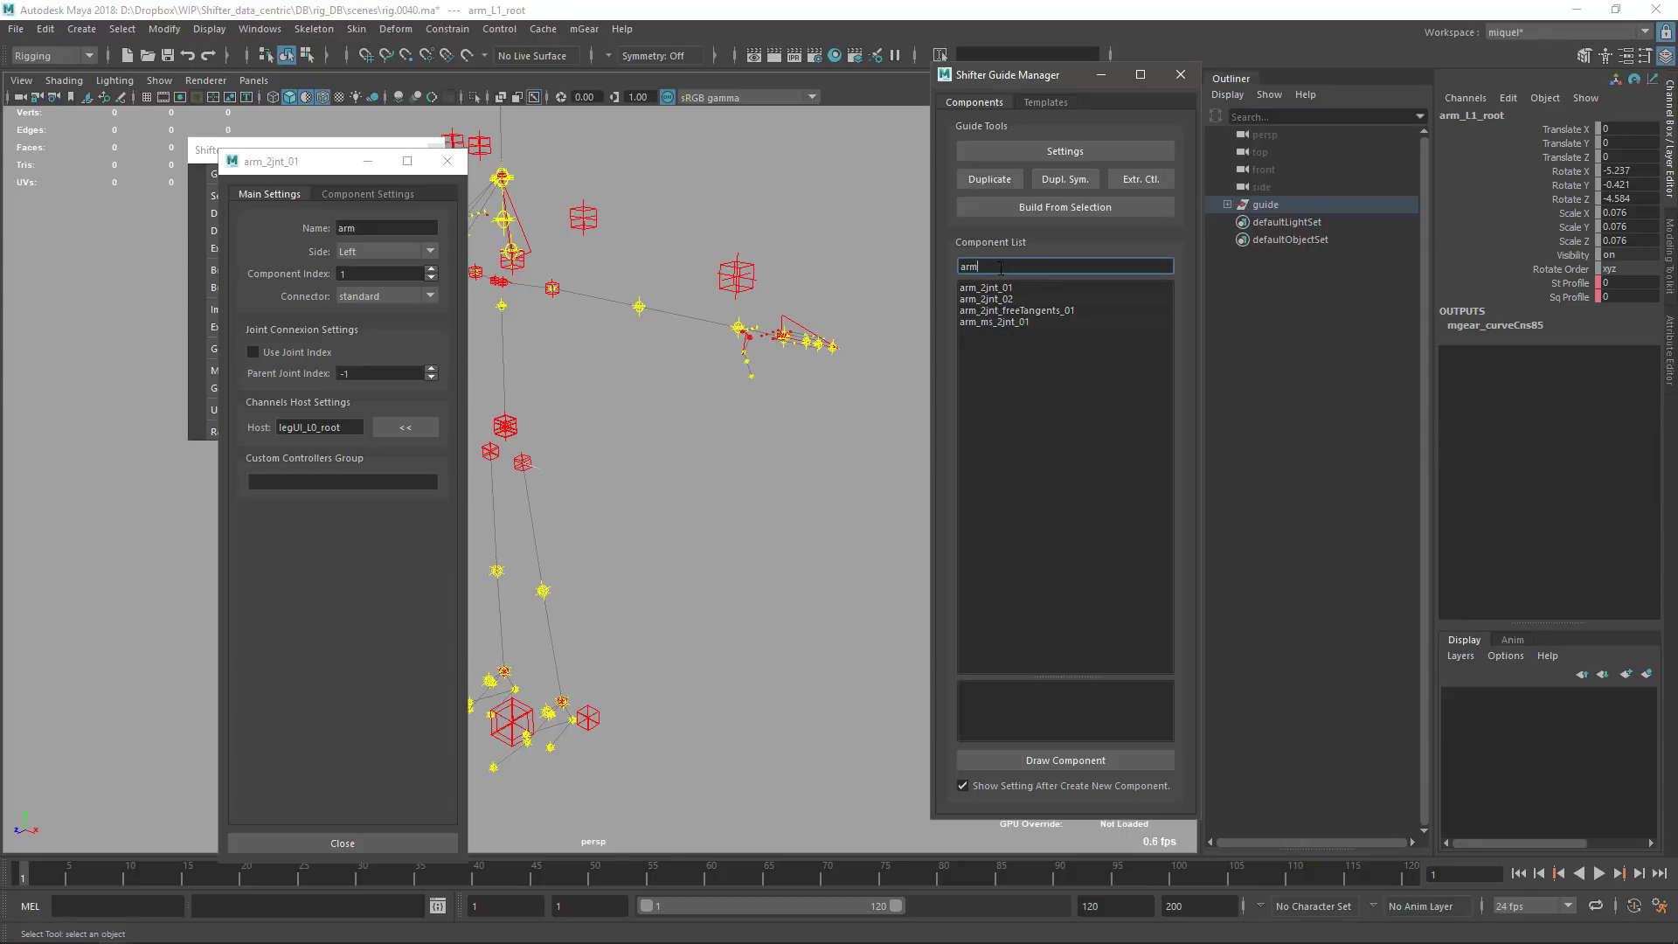
type("l")
key("BackSpace")
key("BackSpace")
key("BackSpace")
key("BackSpace")
key("BackSpace")
key("BackSpace")
key("BackSpace")
key("BackSpace")
key("BackSpace")
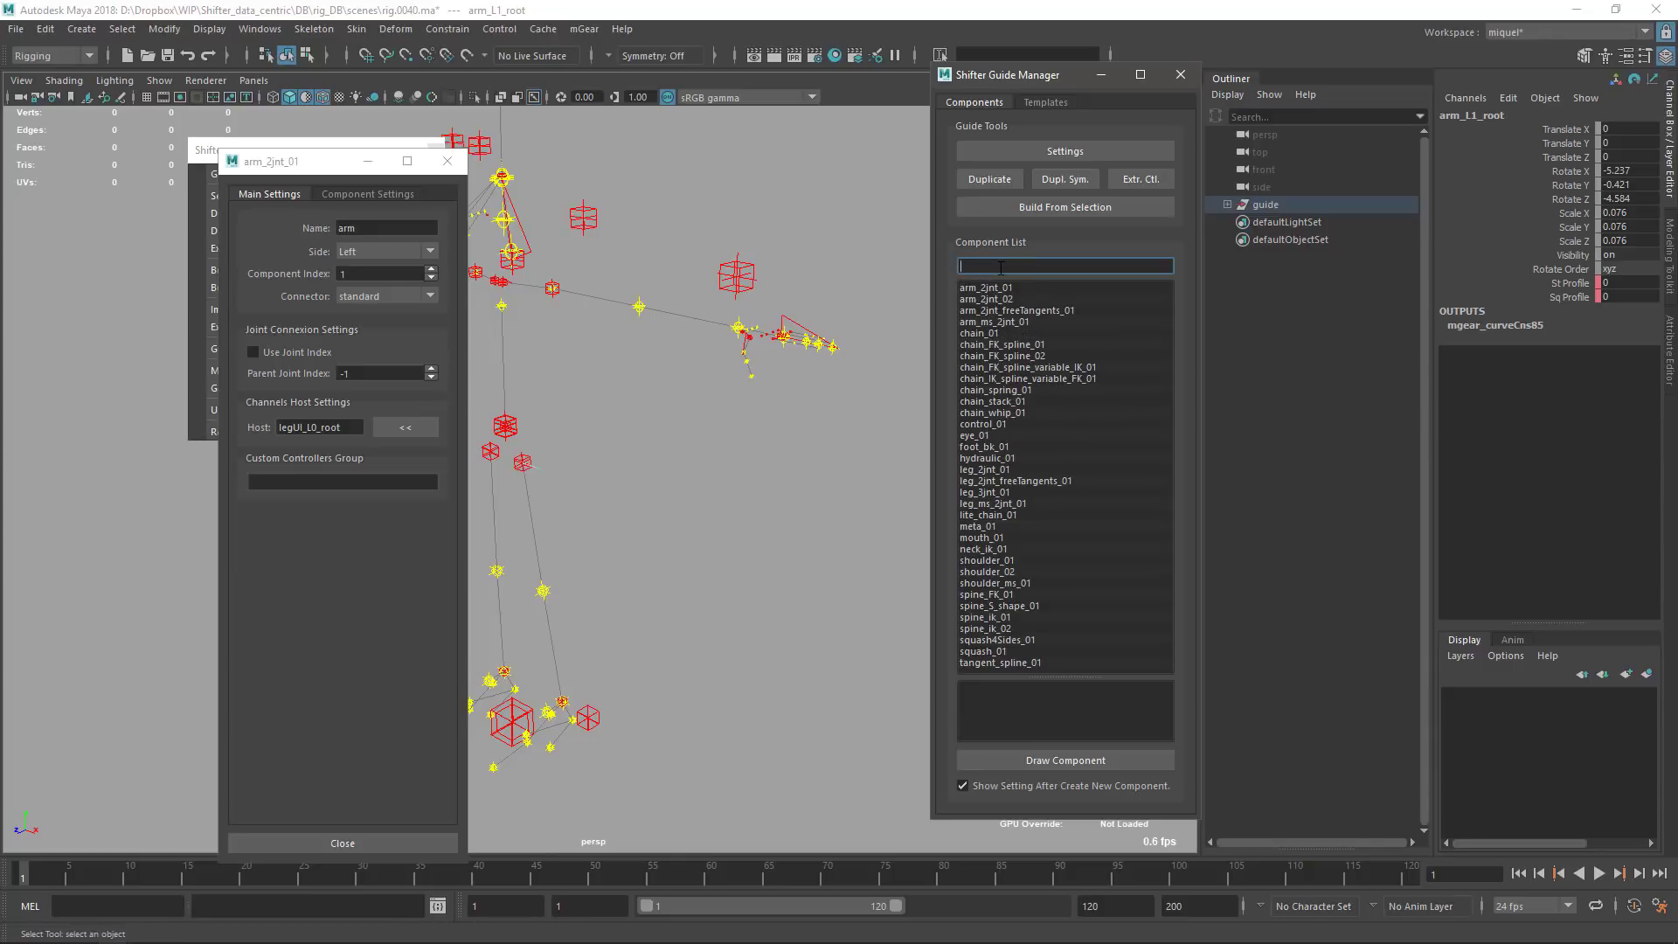
- Filter the component list by the nonsense text "dsadas", and empty the search again
type("dsadas")
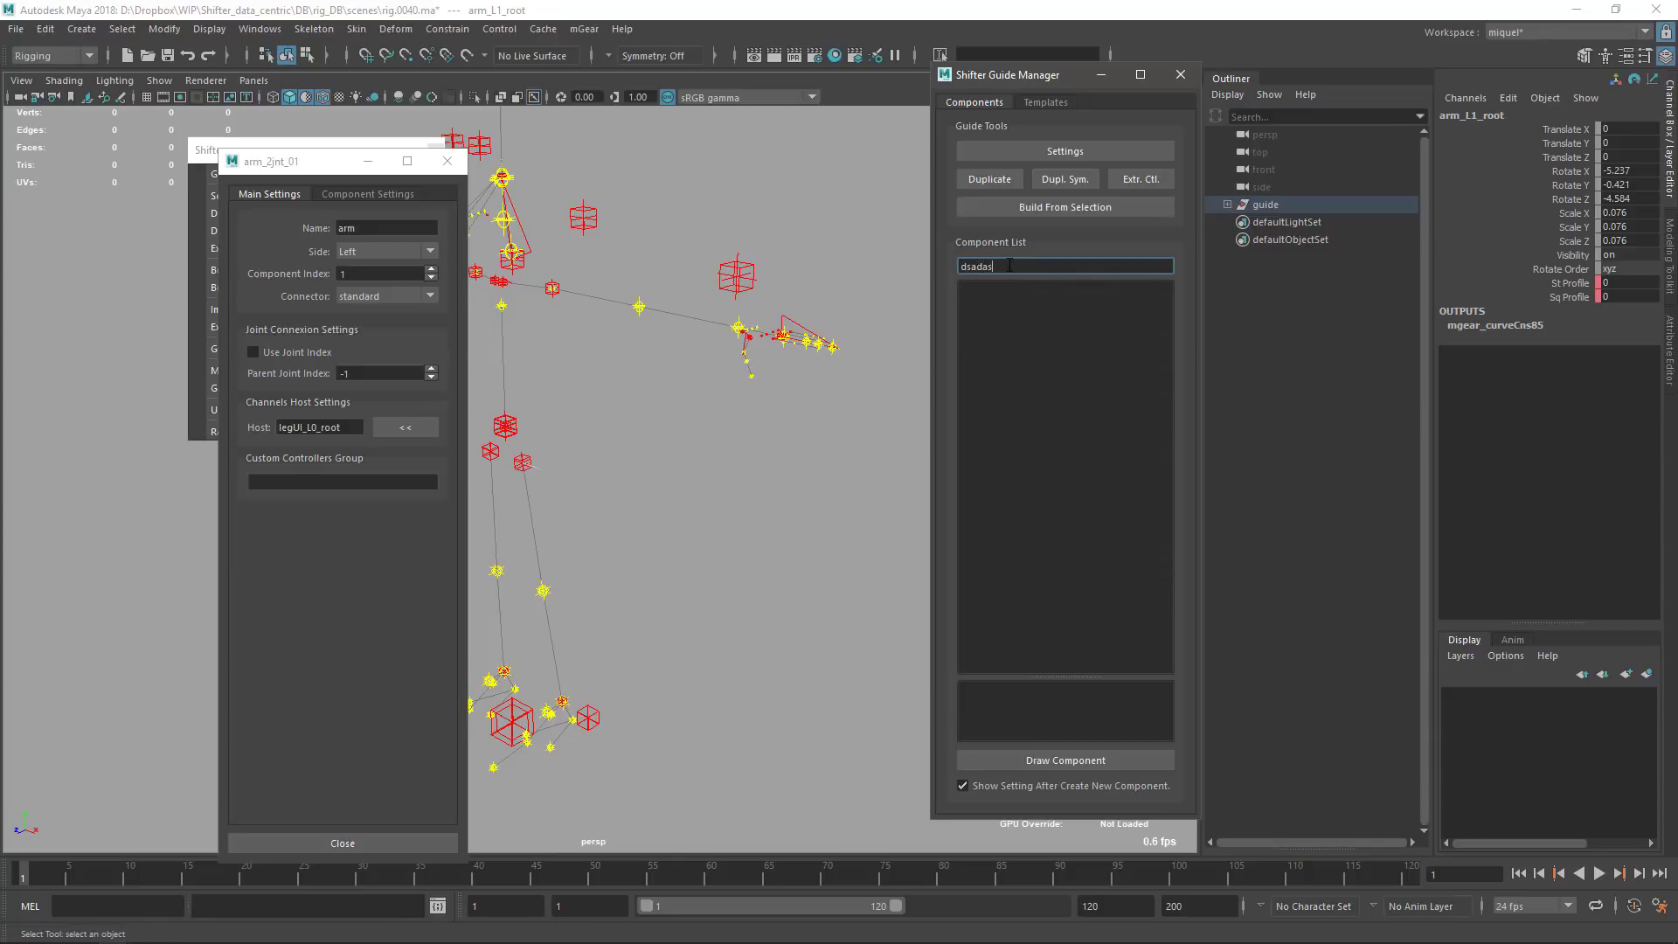
key("BackSpace")
key("BackSpace")
key("BackSpace")
key("BackSpace")
key("BackSpace")
key("BackSpace")
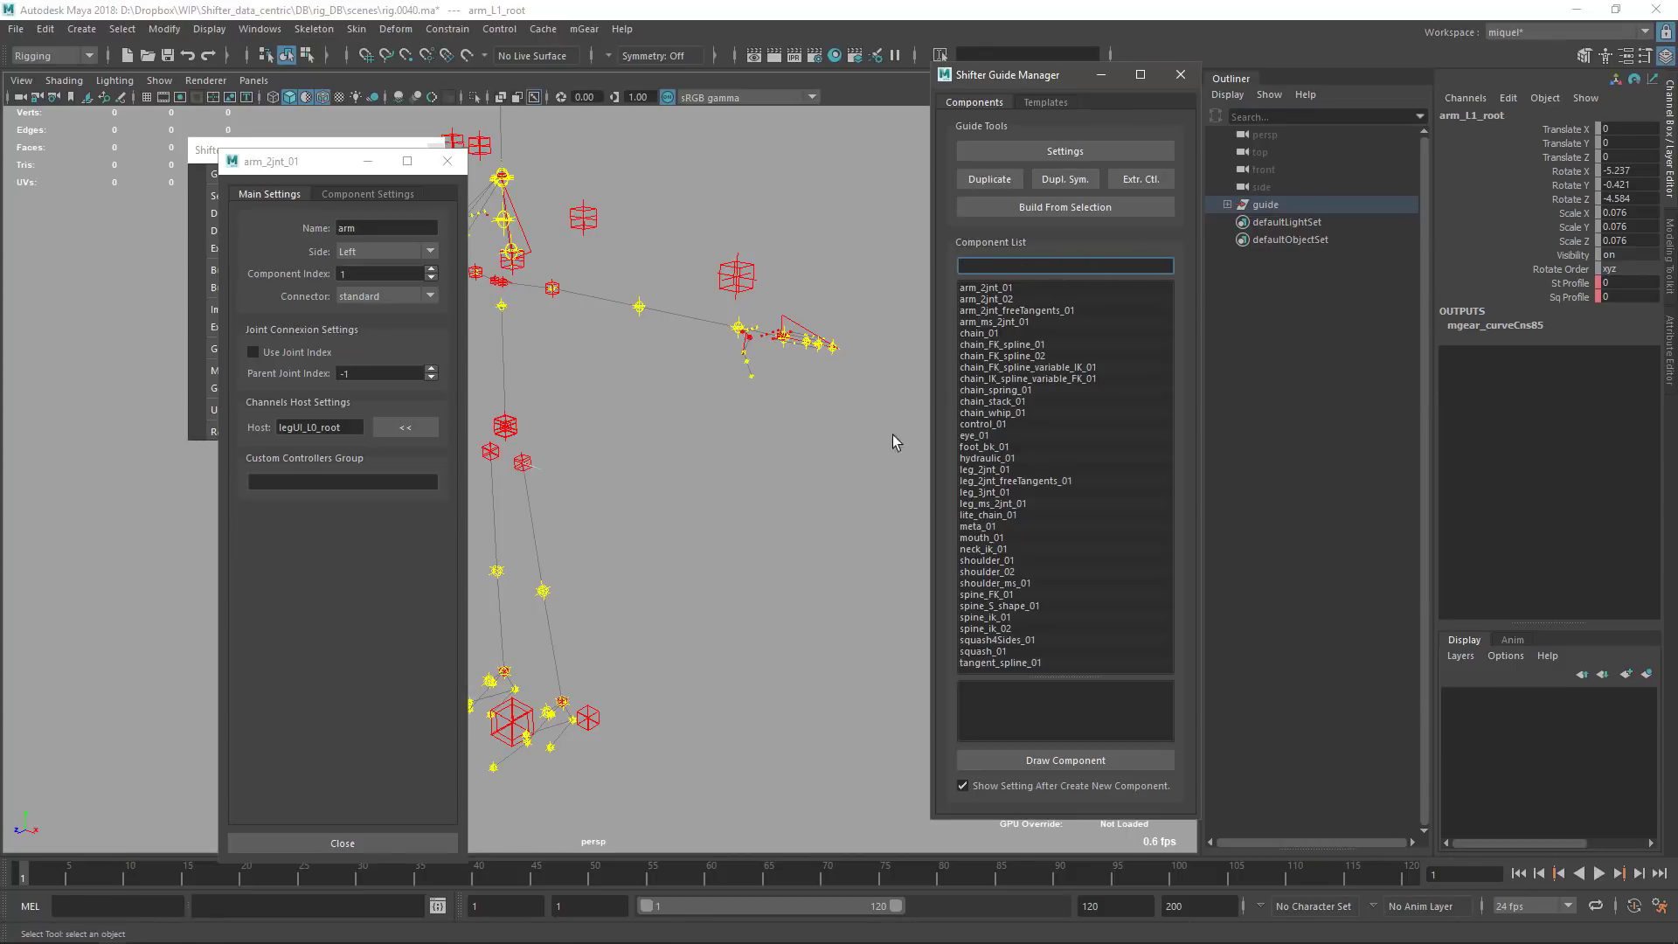
- Start a new empty scene, keeping the Guide Manager open
left_click_drag(317, 166, 209, 156)
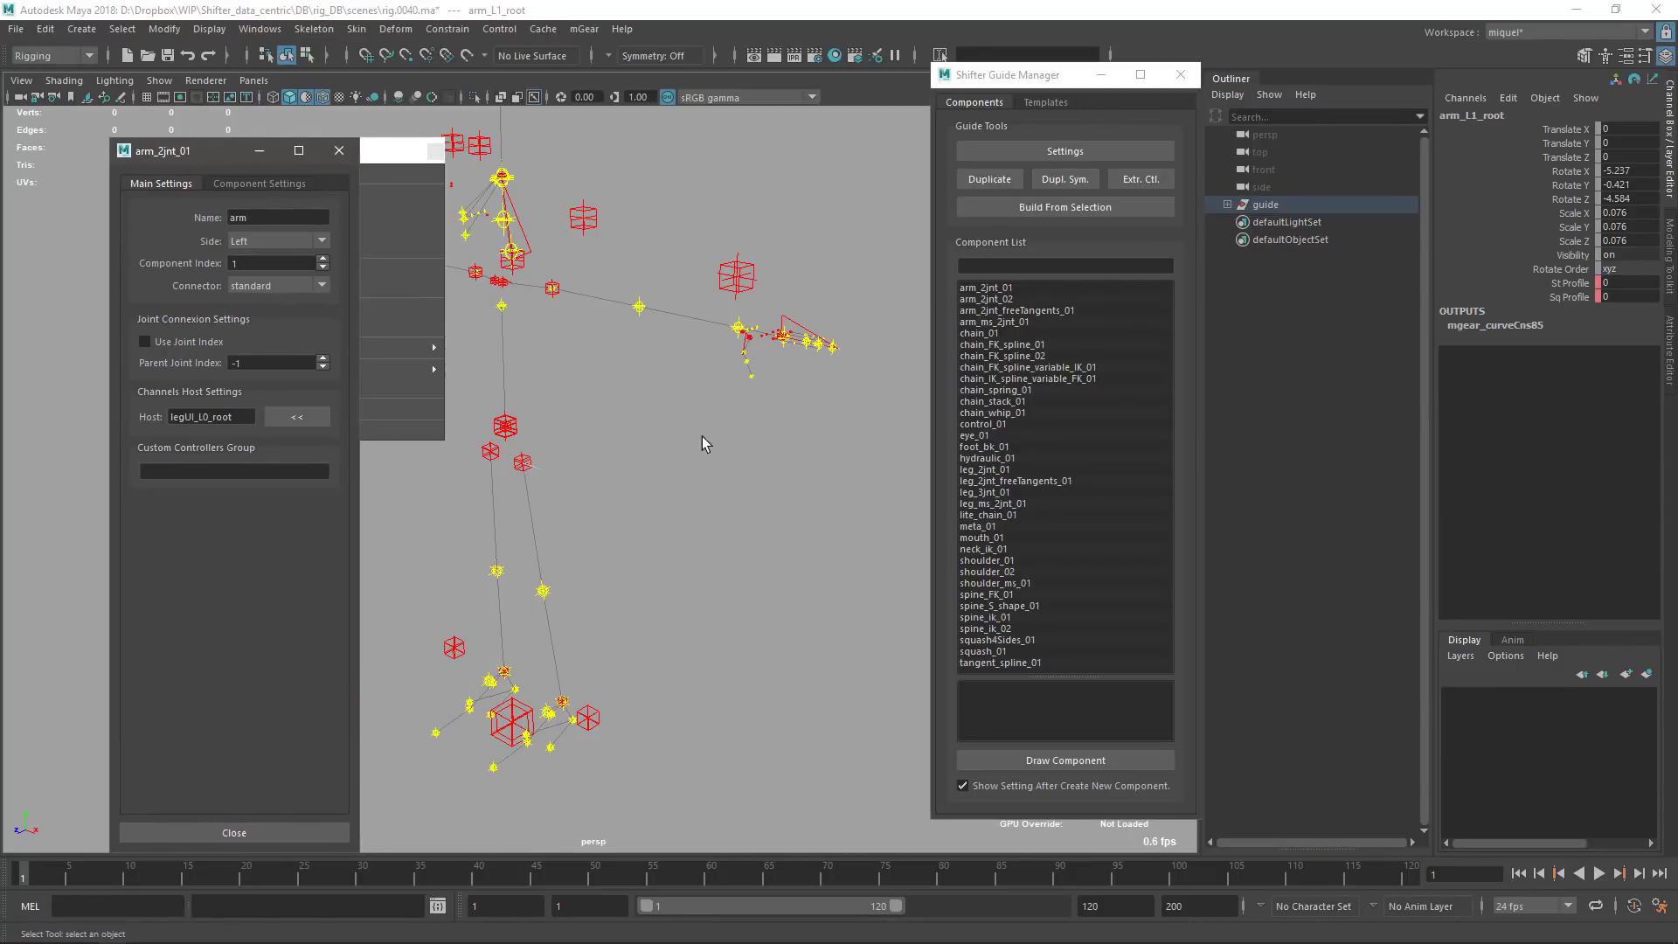
middle_click_drag(737, 392, 785, 401, "alt")
left_click_drag(785, 401, 710, 406, "alt")
scroll(682, 402, "up", 2)
middle_click_drag(668, 397, 635, 371, "alt")
left_click_drag(636, 377, 664, 385, "alt")
key("ctrl+n")
left_click(840, 486)
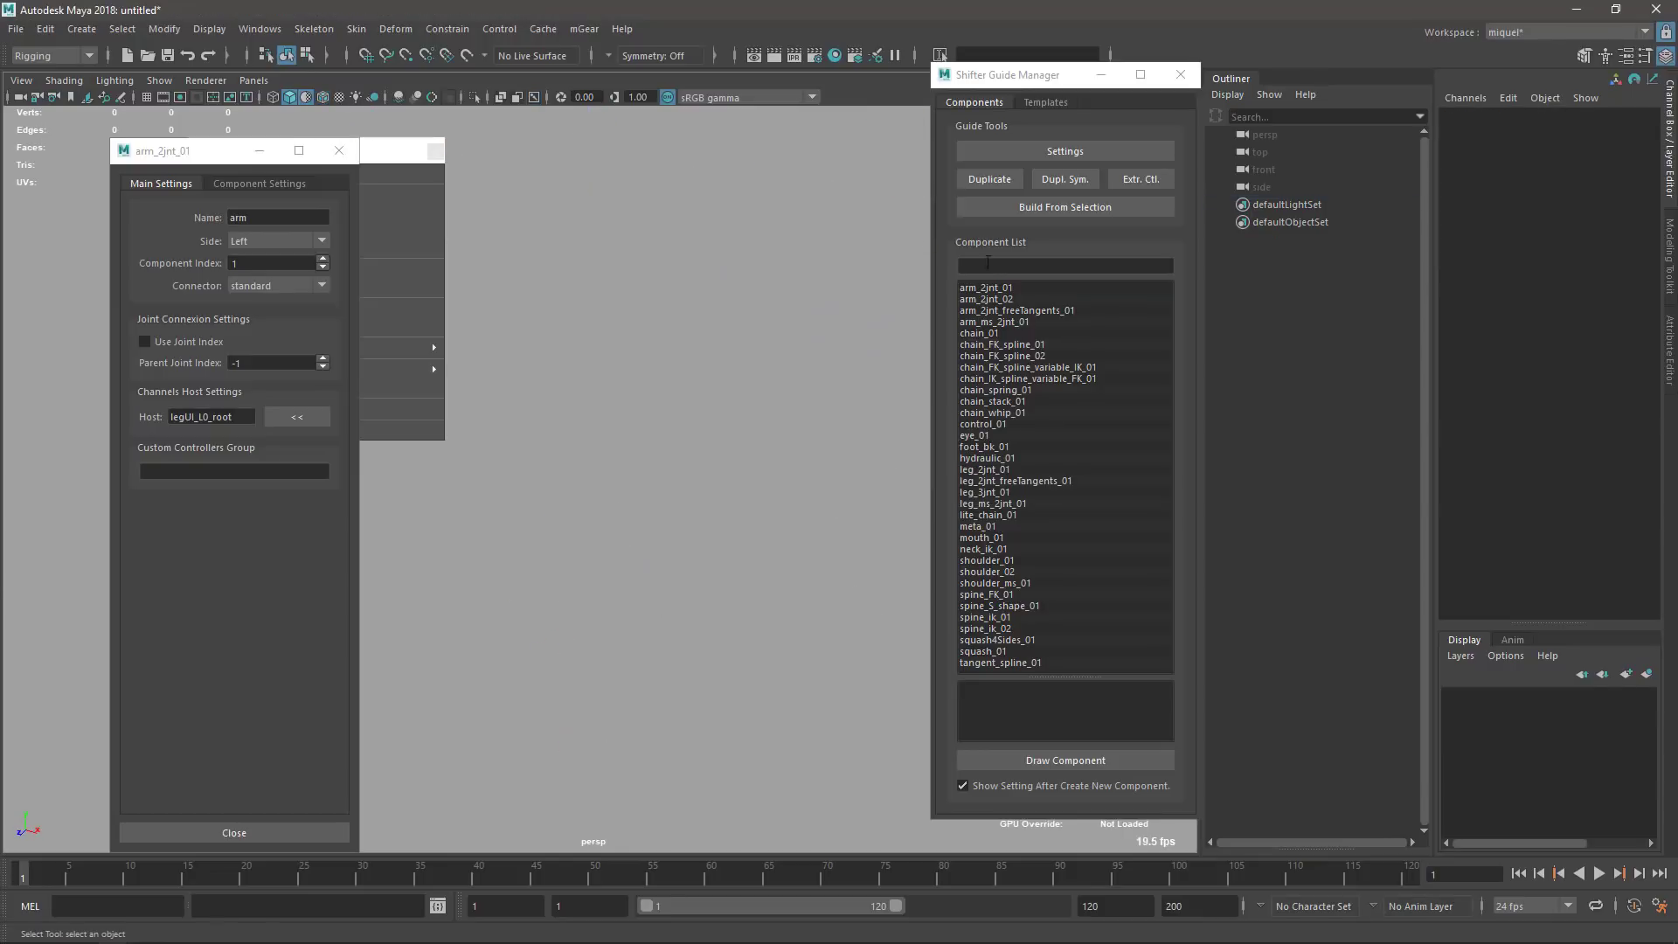
- Draw a control_01 component in the empty scene and view its main and component settings
left_click_drag(983, 78, 994, 71)
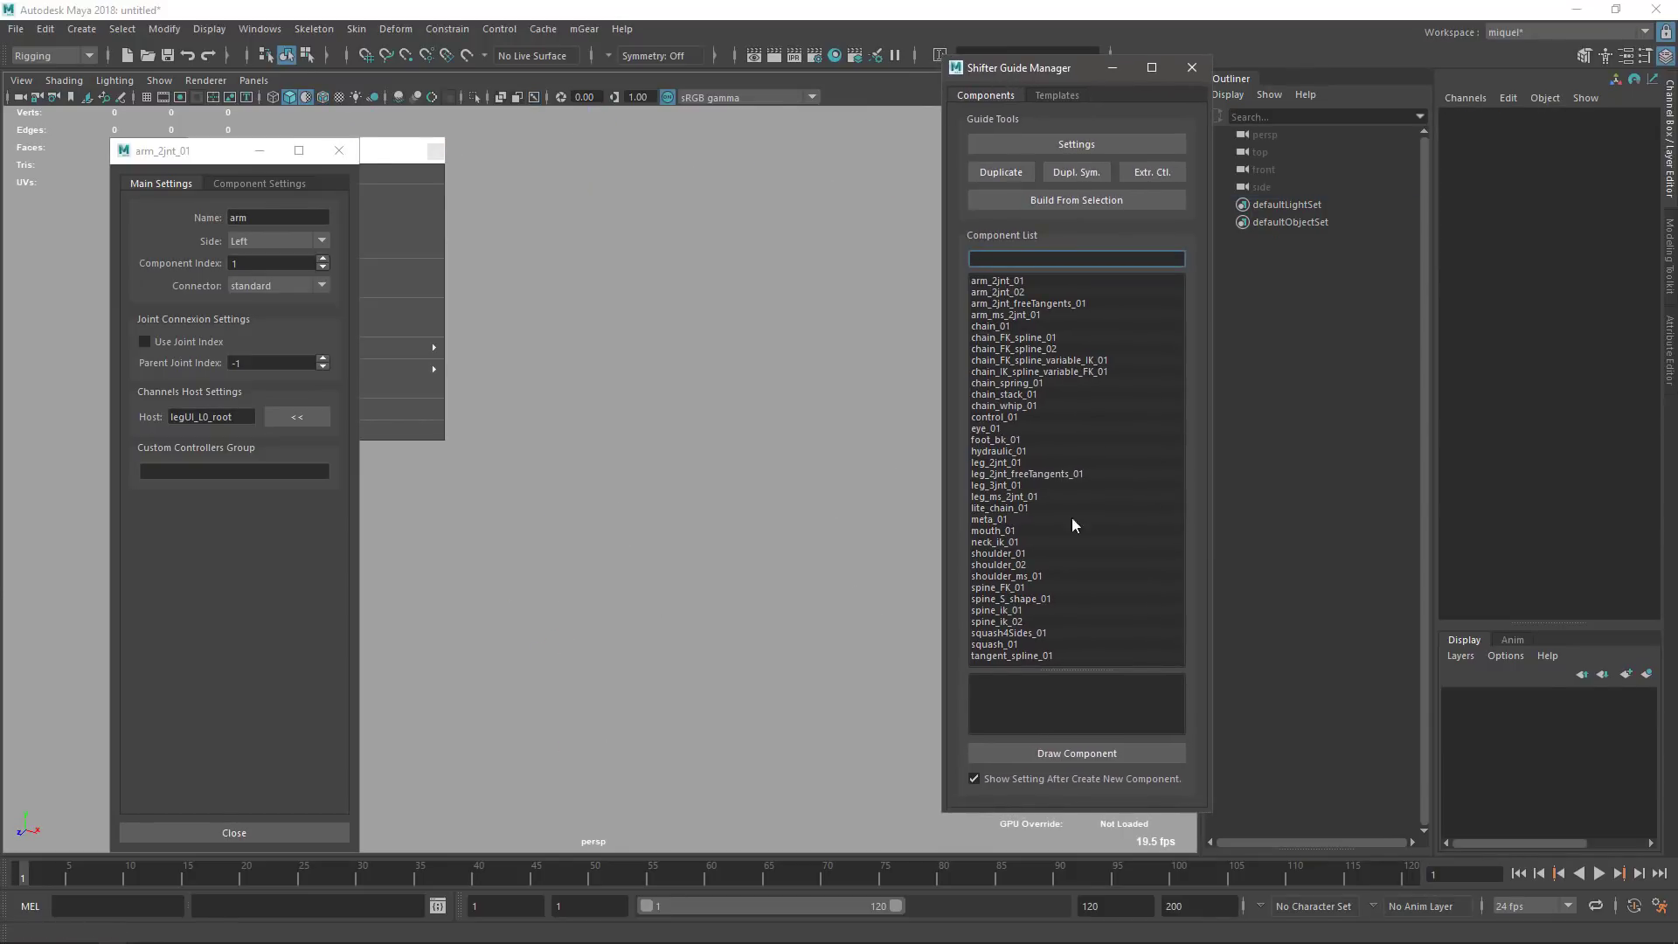
double_click(1016, 419)
mouse_move(315, 168)
left_mouse_down()
mouse_move(389, 290)
mouse_move(298, 196)
left_mouse_up()
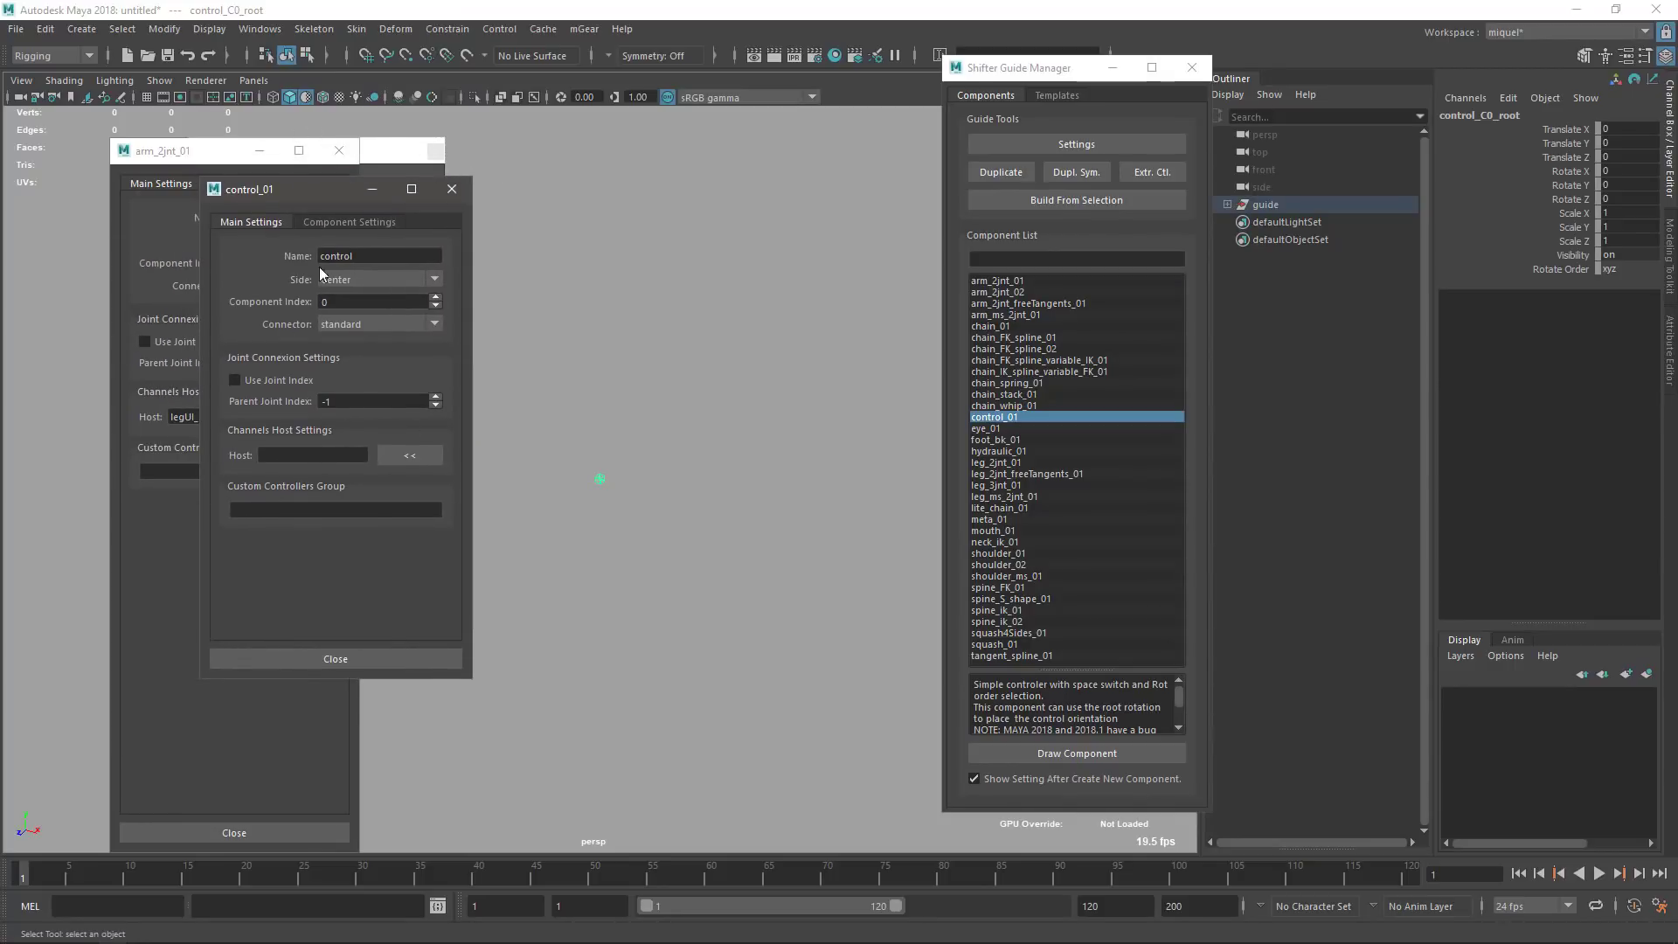
left_click(338, 222)
left_click(249, 222)
left_click(345, 222)
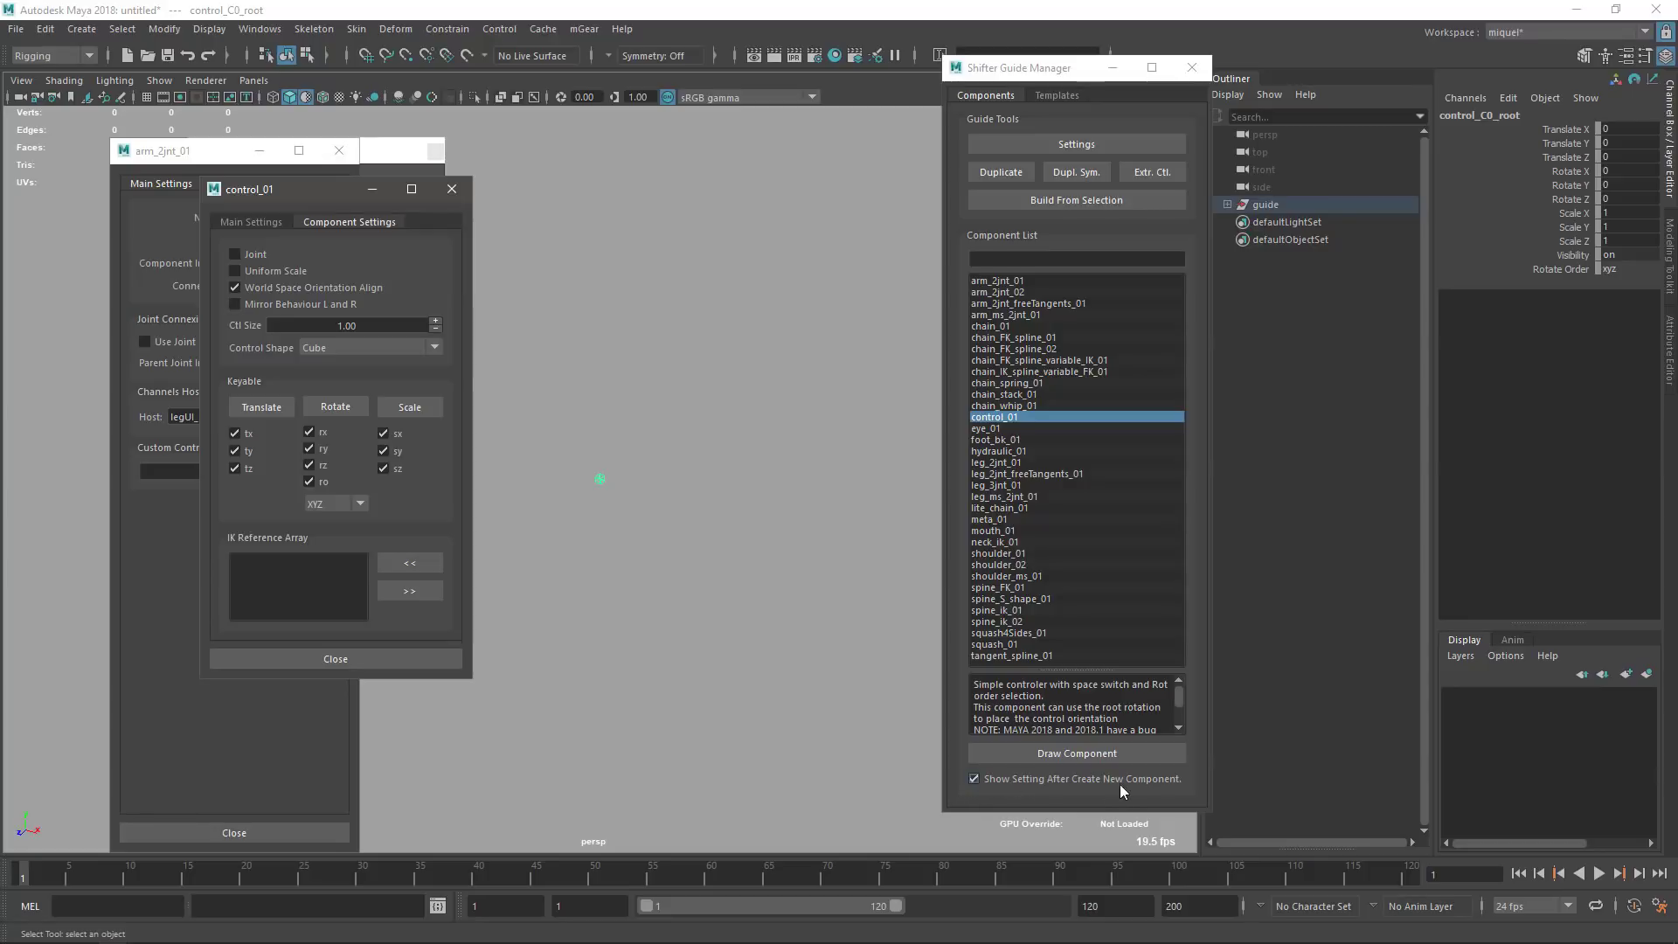
- Turn off showing settings after creating a component, and draw an arm_2jnt_02 under the control's root
left_click(974, 779)
left_click(700, 578)
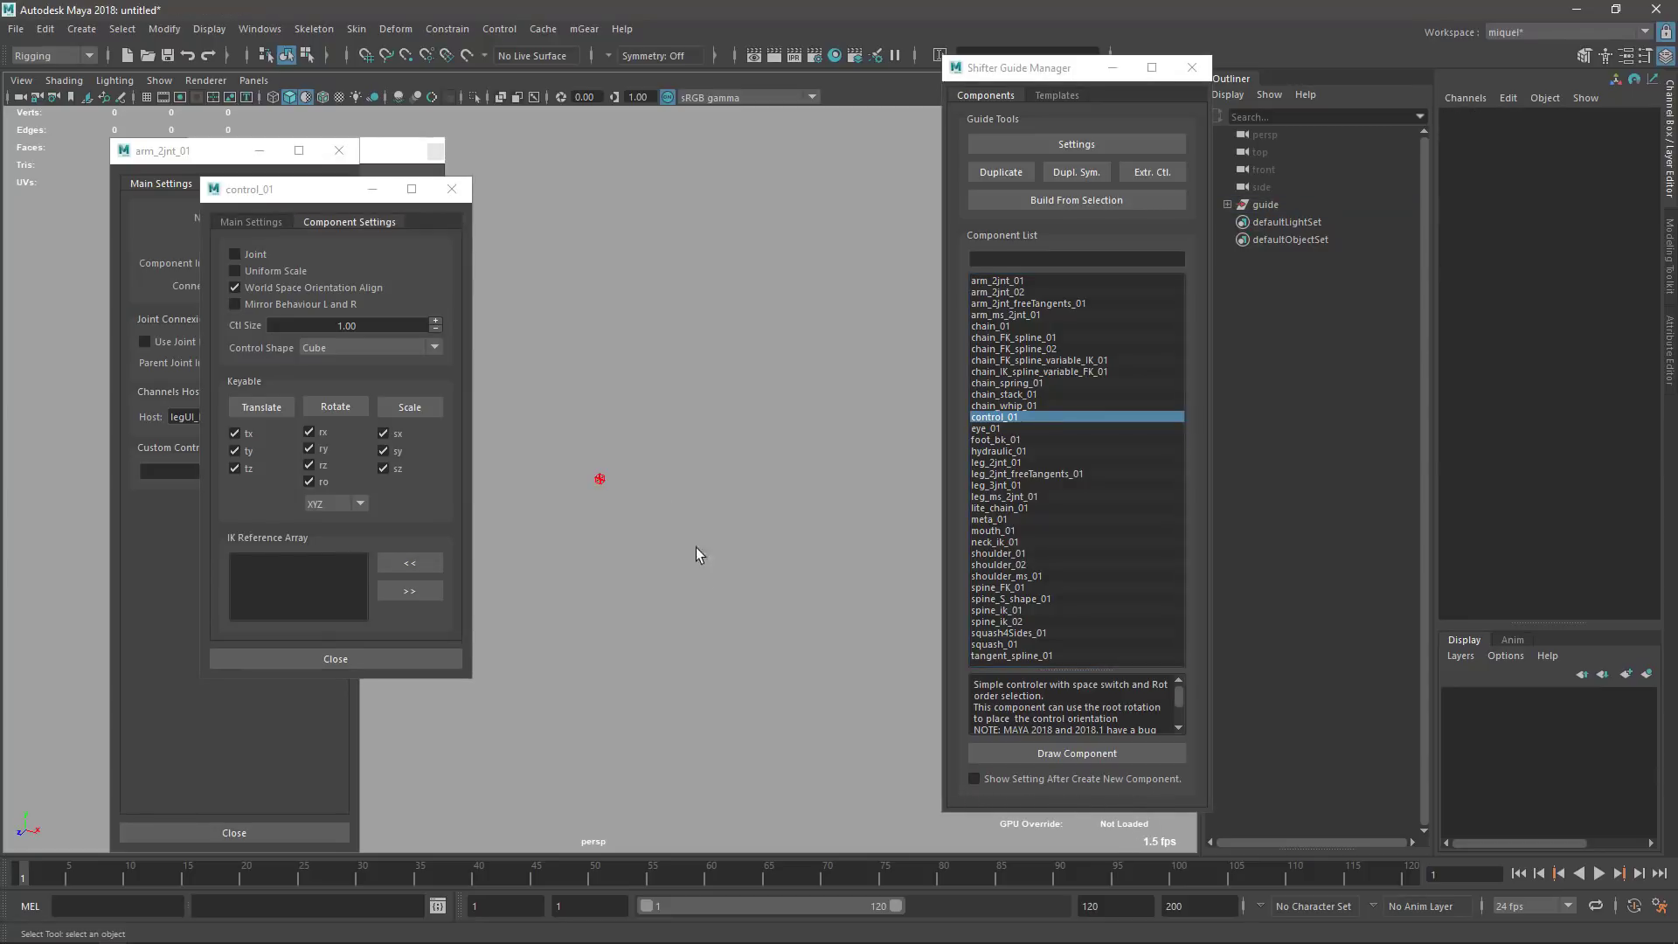
left_click(600, 479)
double_click(1003, 291)
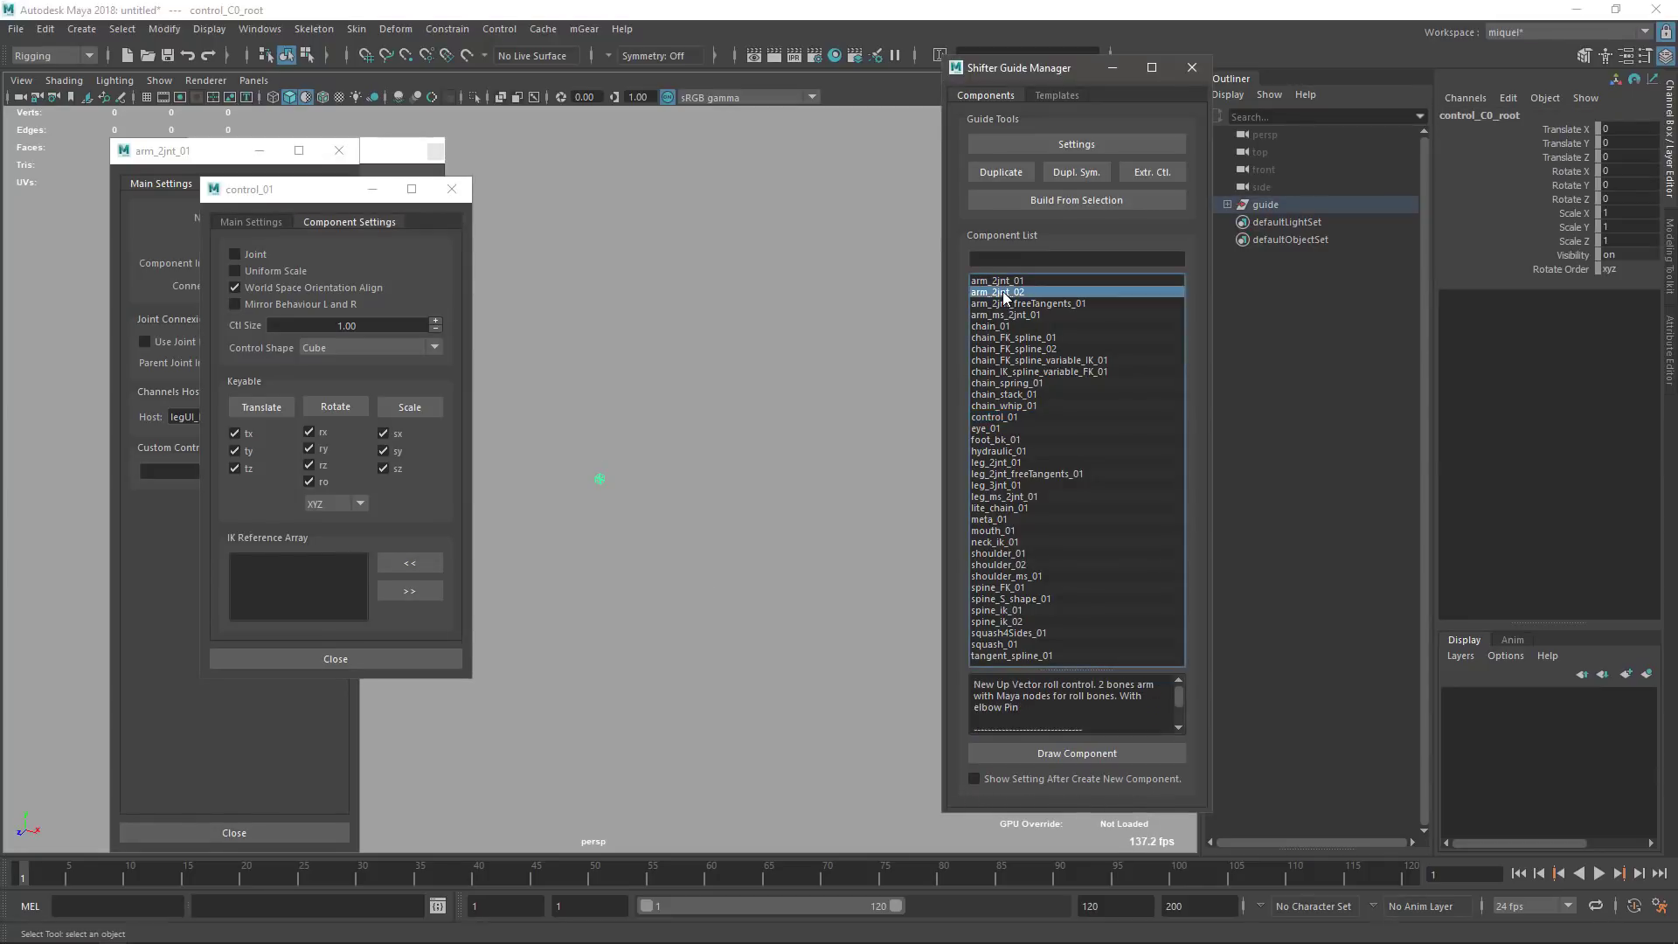
- Open the new arm's settings, close all component settings windows, and move the Shifter menu clear of the guide
left_click_drag(313, 199, 293, 200)
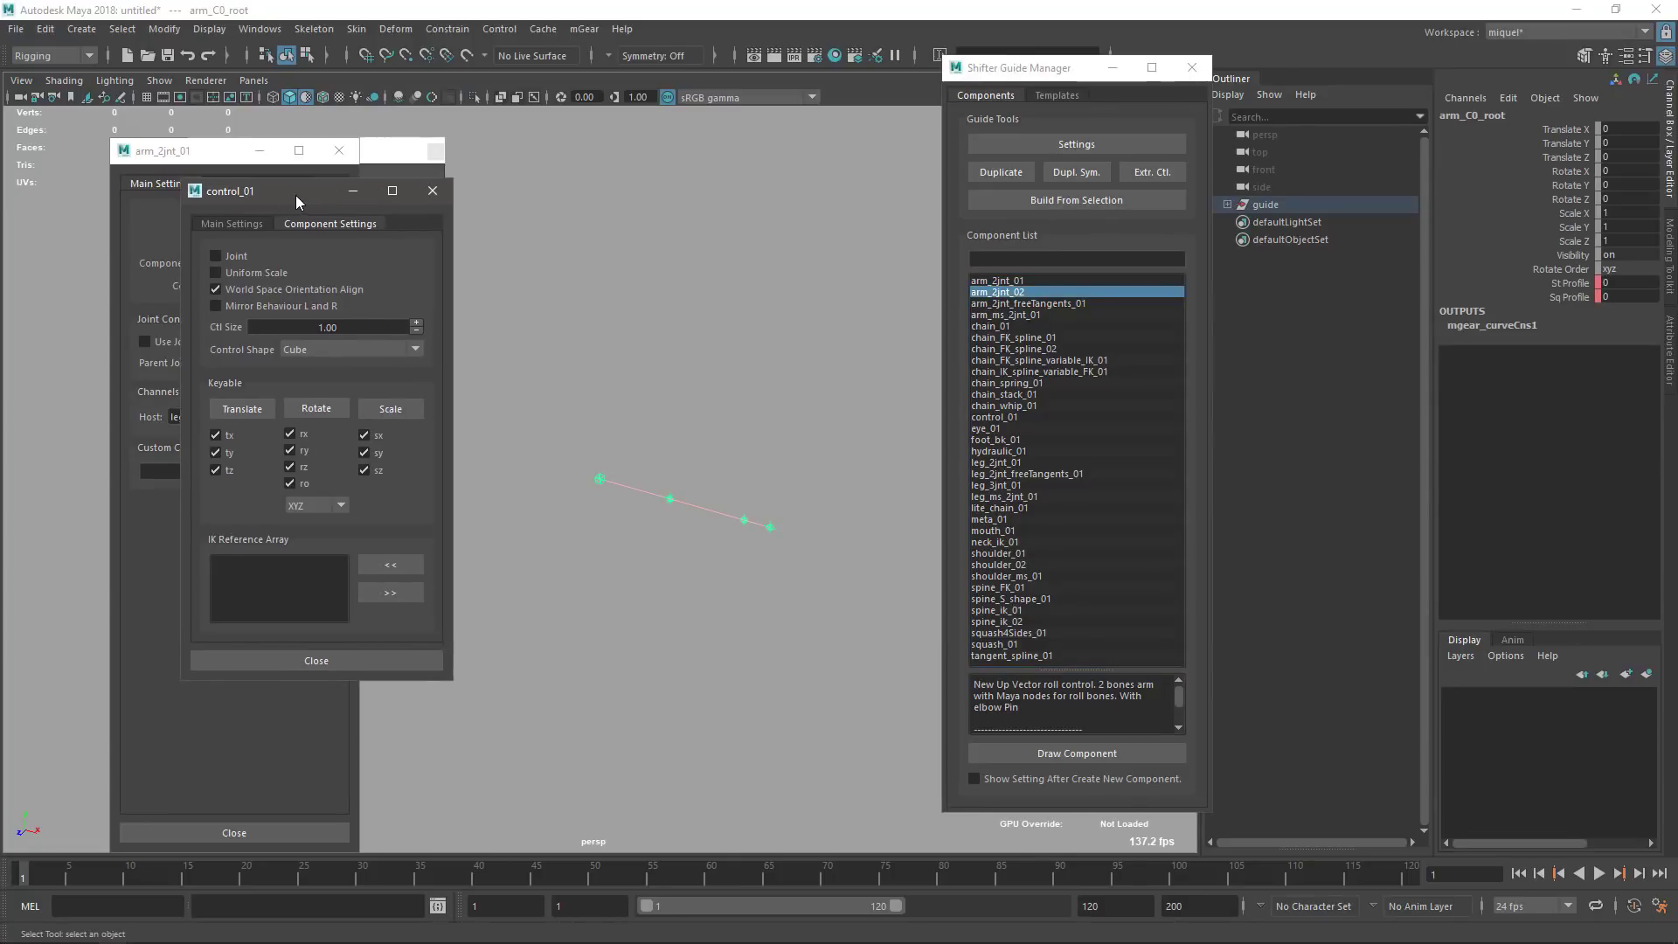
key("ctrl+a")
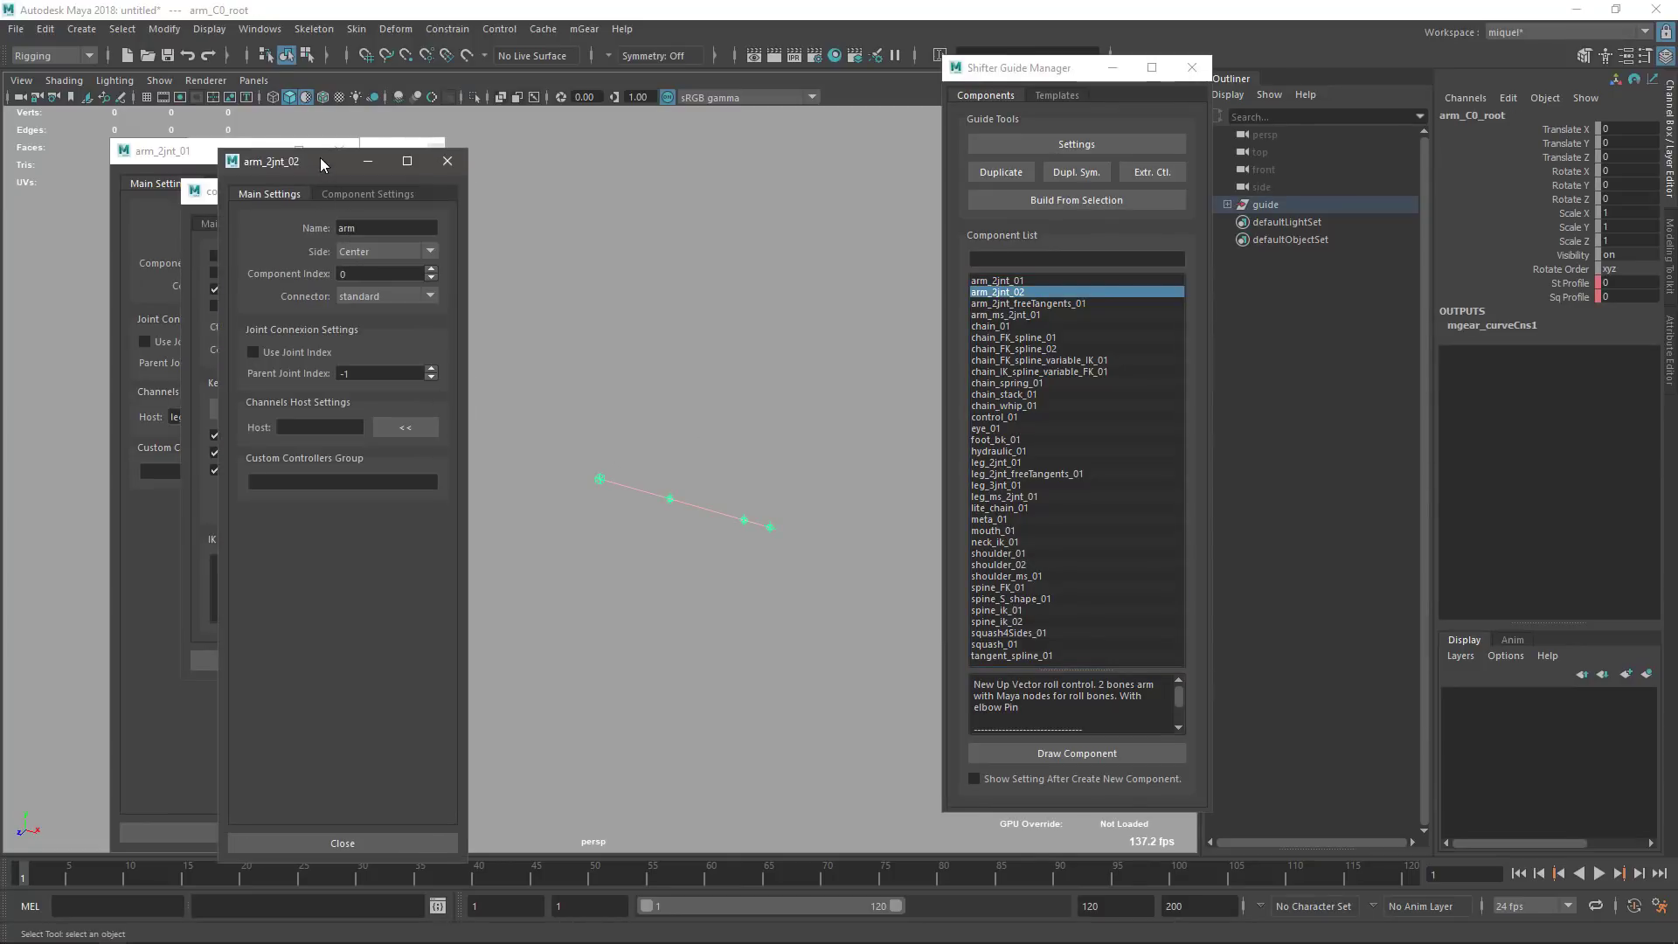
left_click_drag(280, 163, 327, 153)
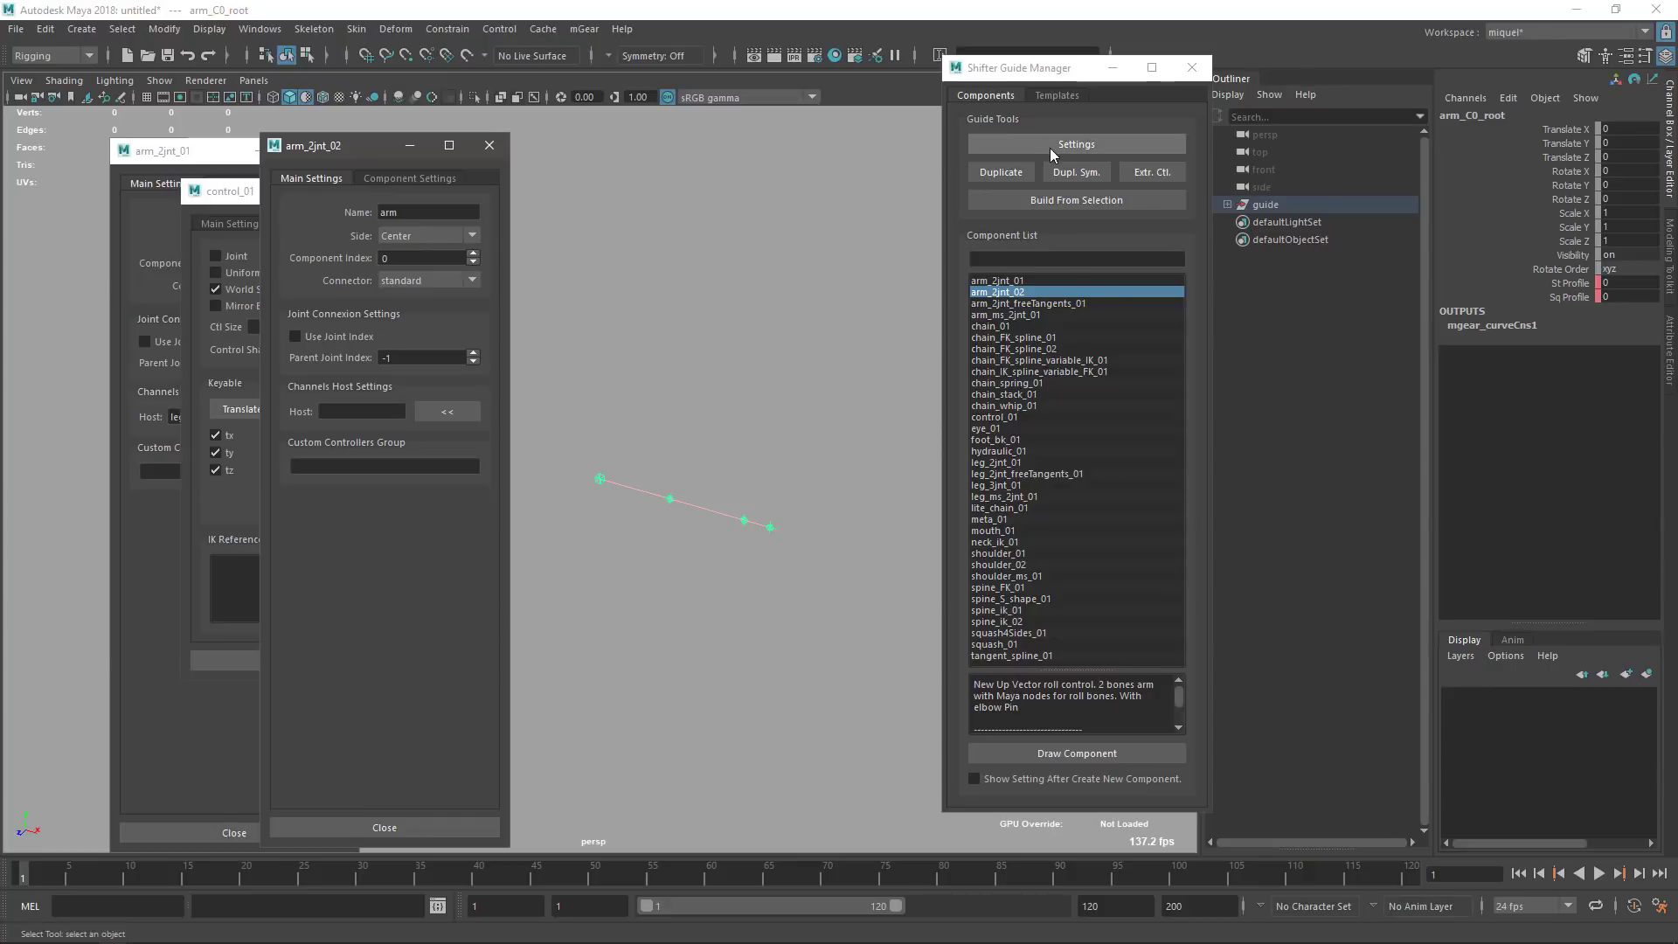
left_click(502, 144)
left_click_drag(769, 456, 694, 562, "alt")
middle_click_drag(743, 550, 667, 453, "alt")
left_click_drag(695, 536, 664, 448, "alt")
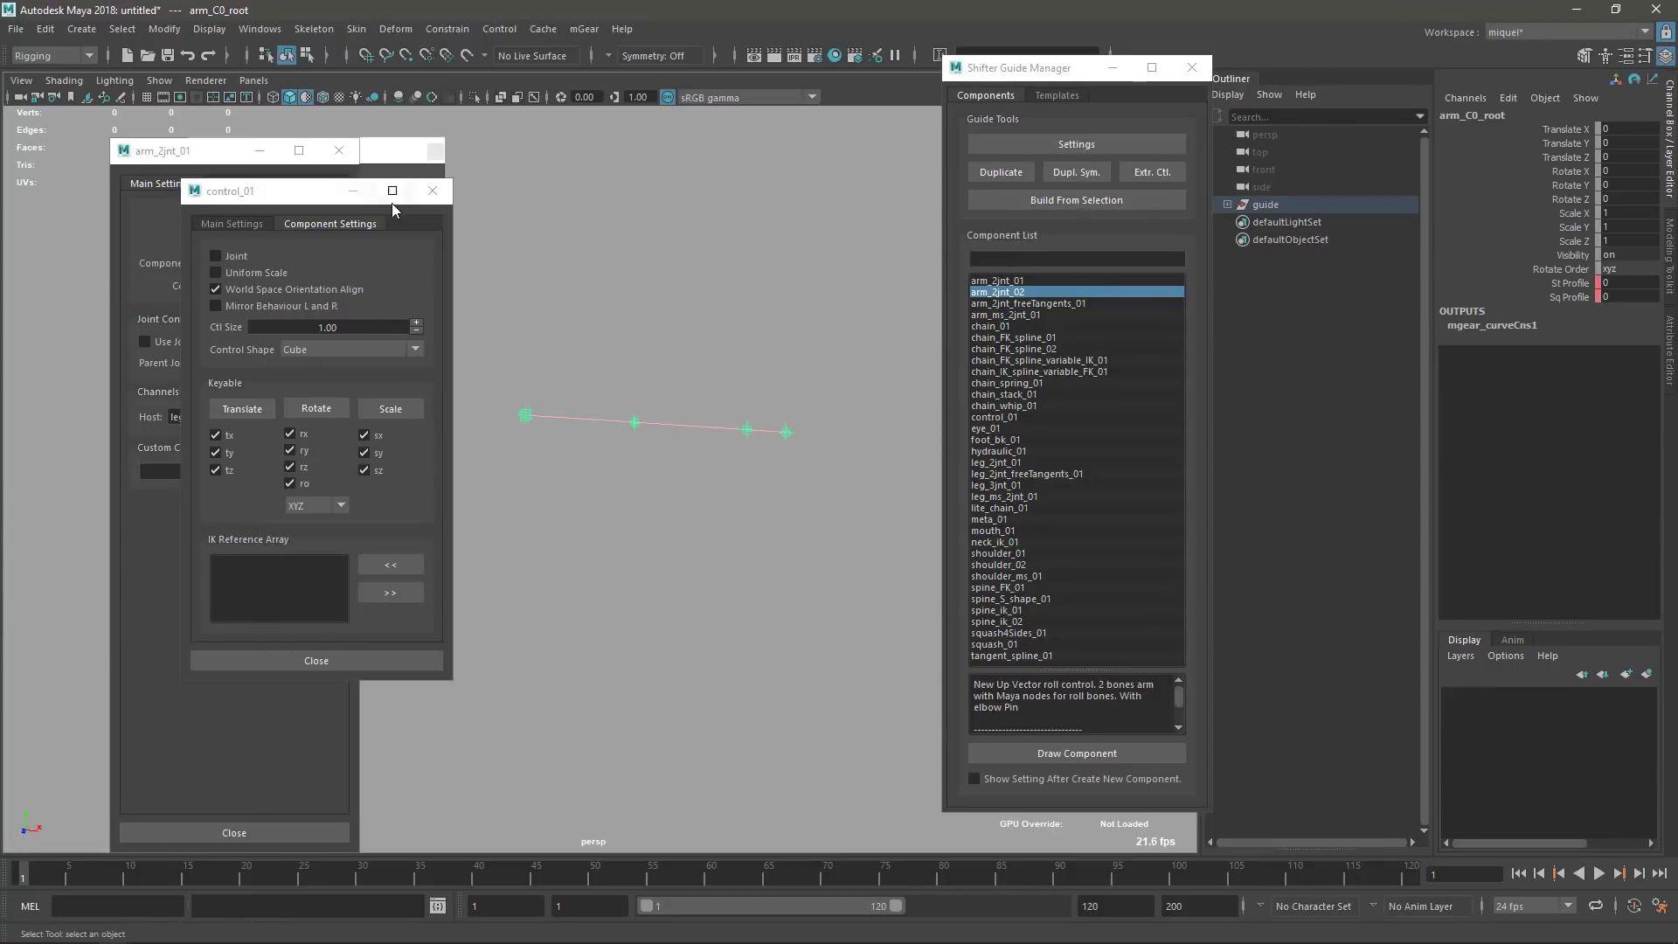
left_click(433, 190)
left_click(339, 150)
left_click_drag(365, 160, 226, 135)
- Draw a second arm_2jnt_02 component parented to the end locator of the first arm
left_click(686, 306)
right_click_drag(708, 426, 799, 456, "alt")
middle_click_drag(799, 455, 687, 423, "alt")
right_click_drag(687, 423, 734, 442, "alt")
middle_click_drag(827, 356, 858, 336, "alt")
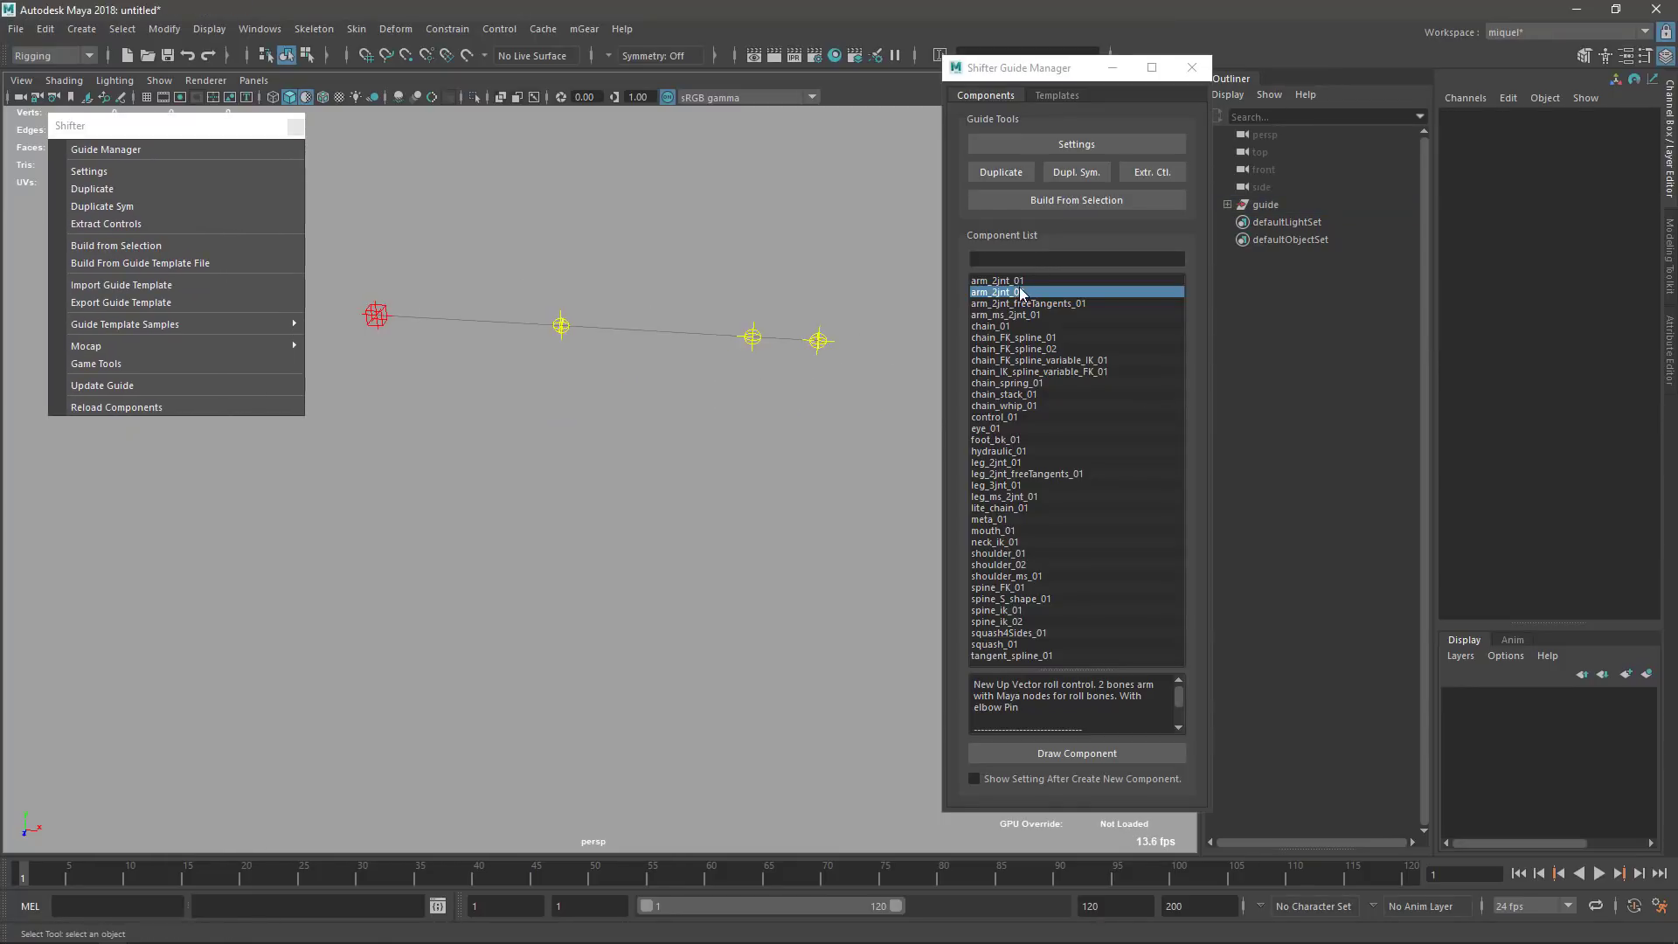
left_click_drag(1019, 291, 820, 345)
right_click_drag(874, 463, 794, 444, "alt")
middle_click_drag(865, 449, 795, 368, "alt")
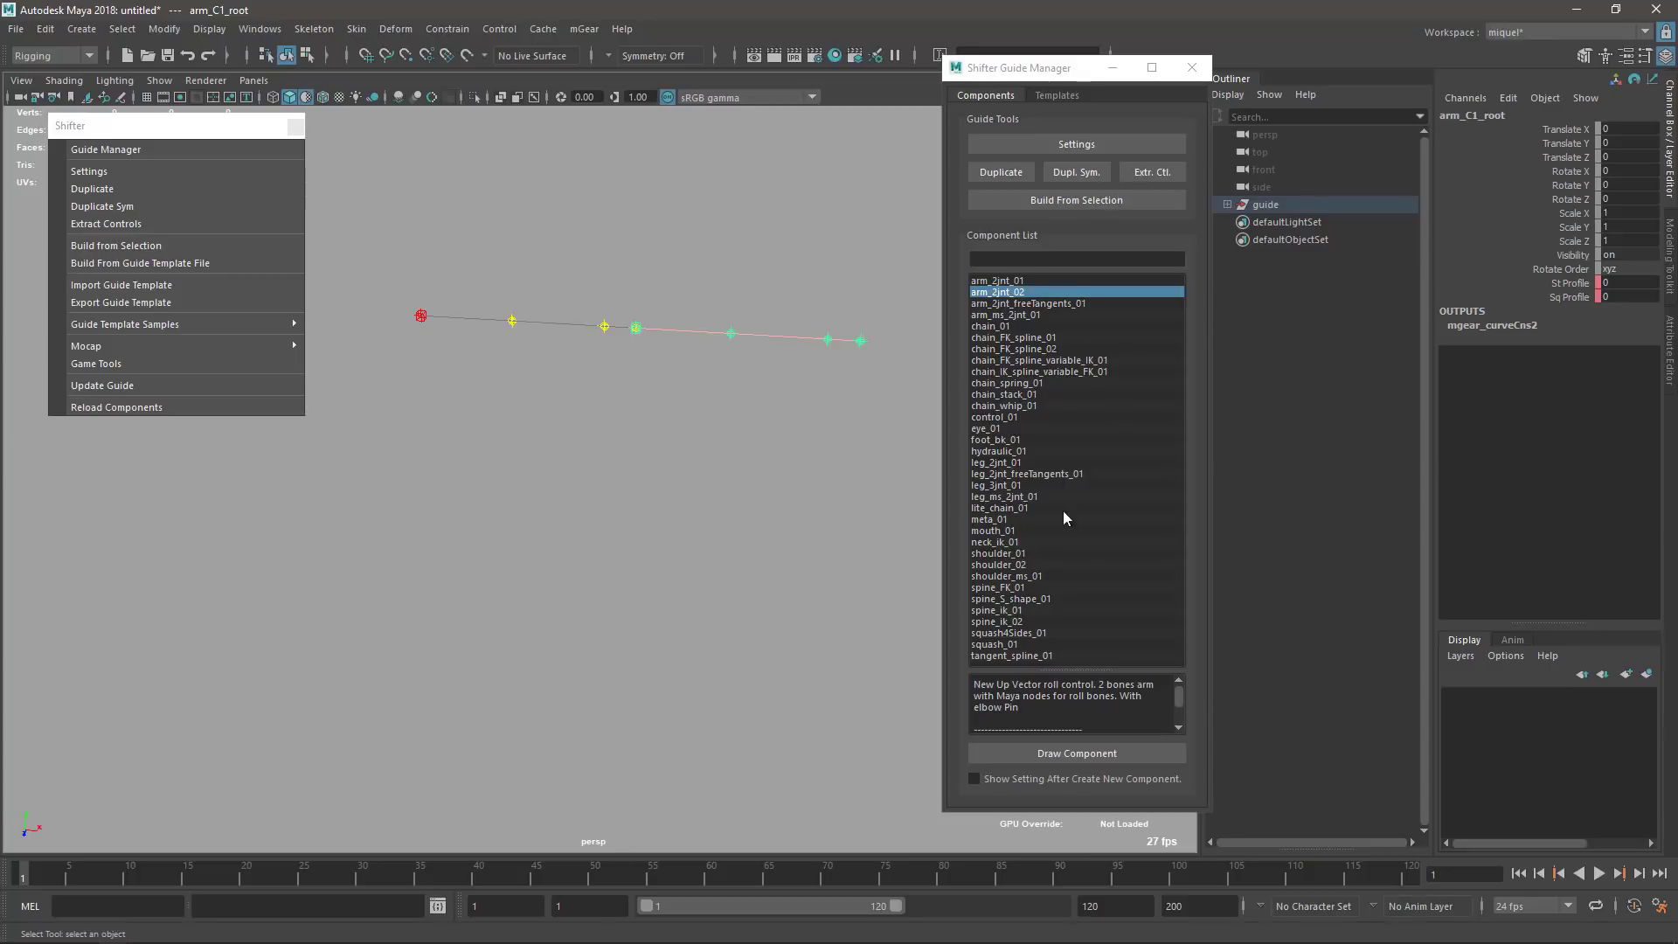
- Stack two neck_ik_01 components on the second arm's elbow locator and add an arm_2jnt_01 at the top of the upper neck
left_click_drag(994, 543, 726, 334)
left_click_drag(763, 444, 725, 432, "alt")
left_click_drag(1001, 549, 698, 255)
left_click_drag(1000, 283, 701, 142)
left_click_drag(745, 228, 810, 354, "alt")
- Place a chain_01 component on the end locator of the lower arm, accepting the chain initializer's default settings
left_click_drag(990, 329, 672, 358)
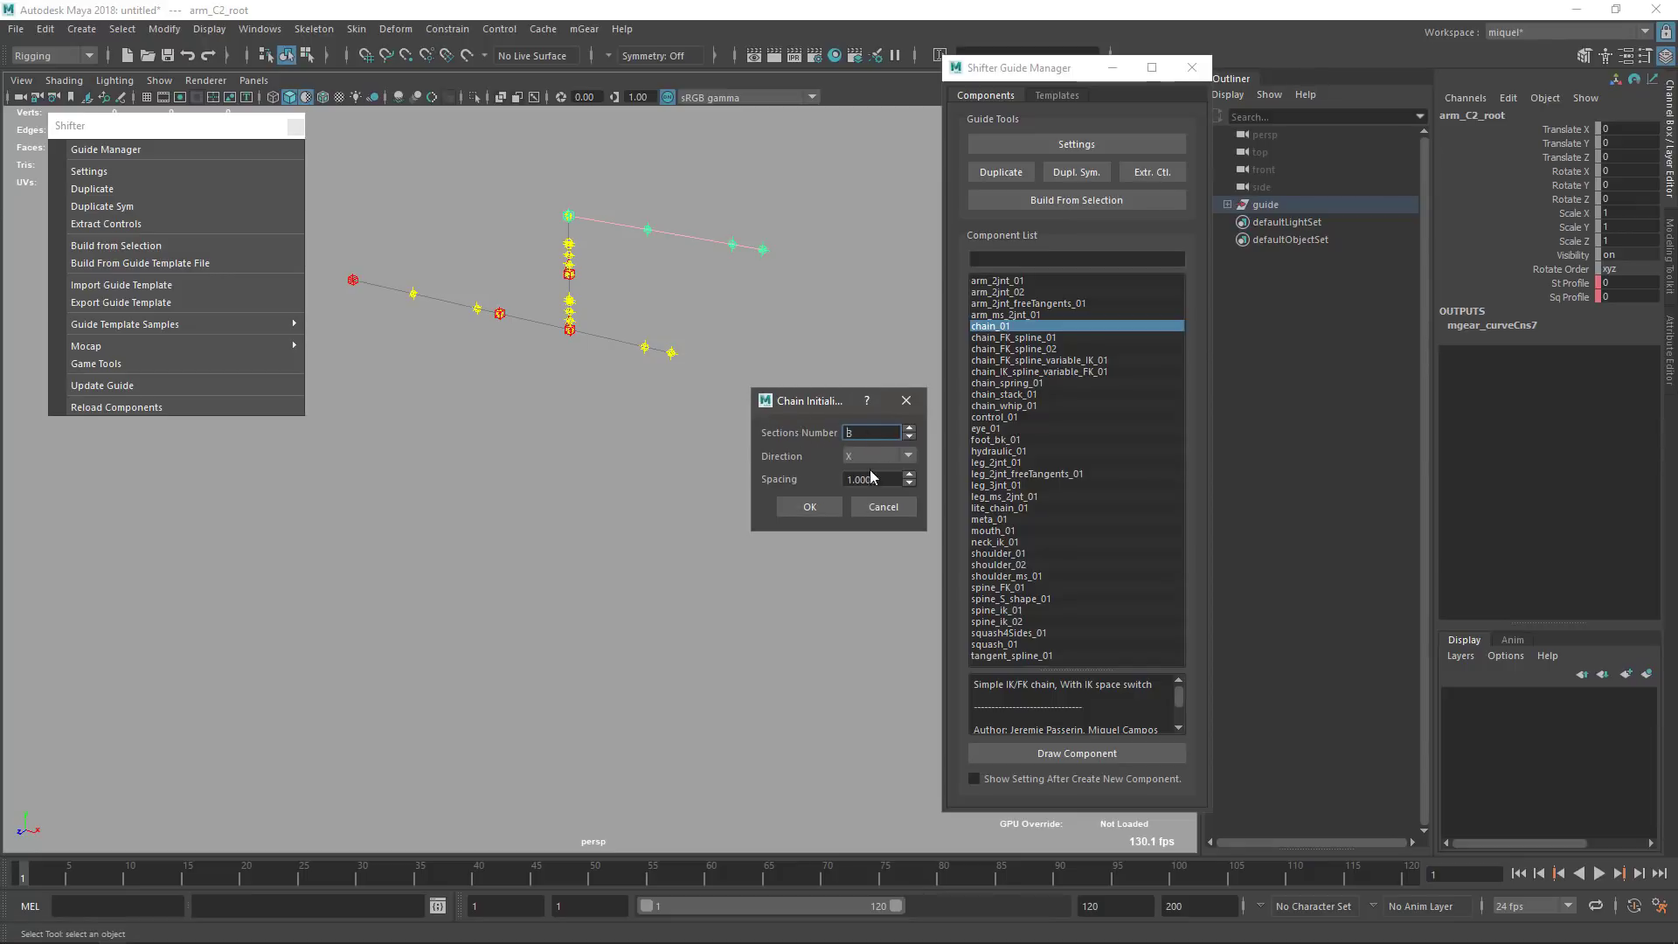
left_click(810, 509)
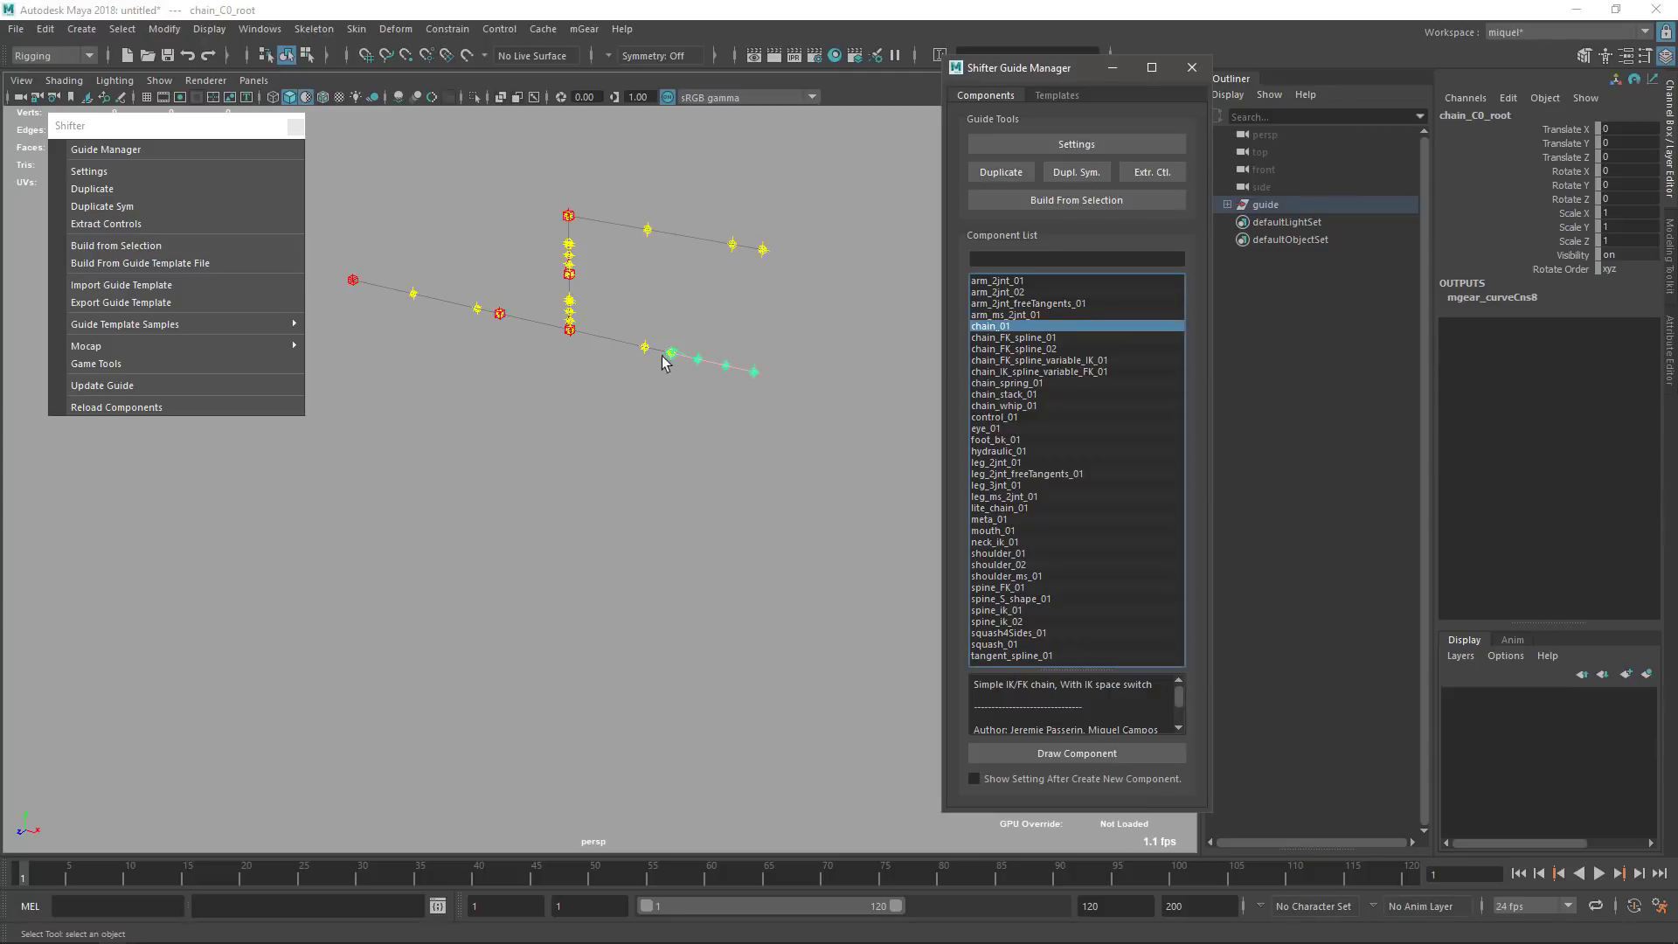
left_click_drag(683, 437, 832, 443, "alt")
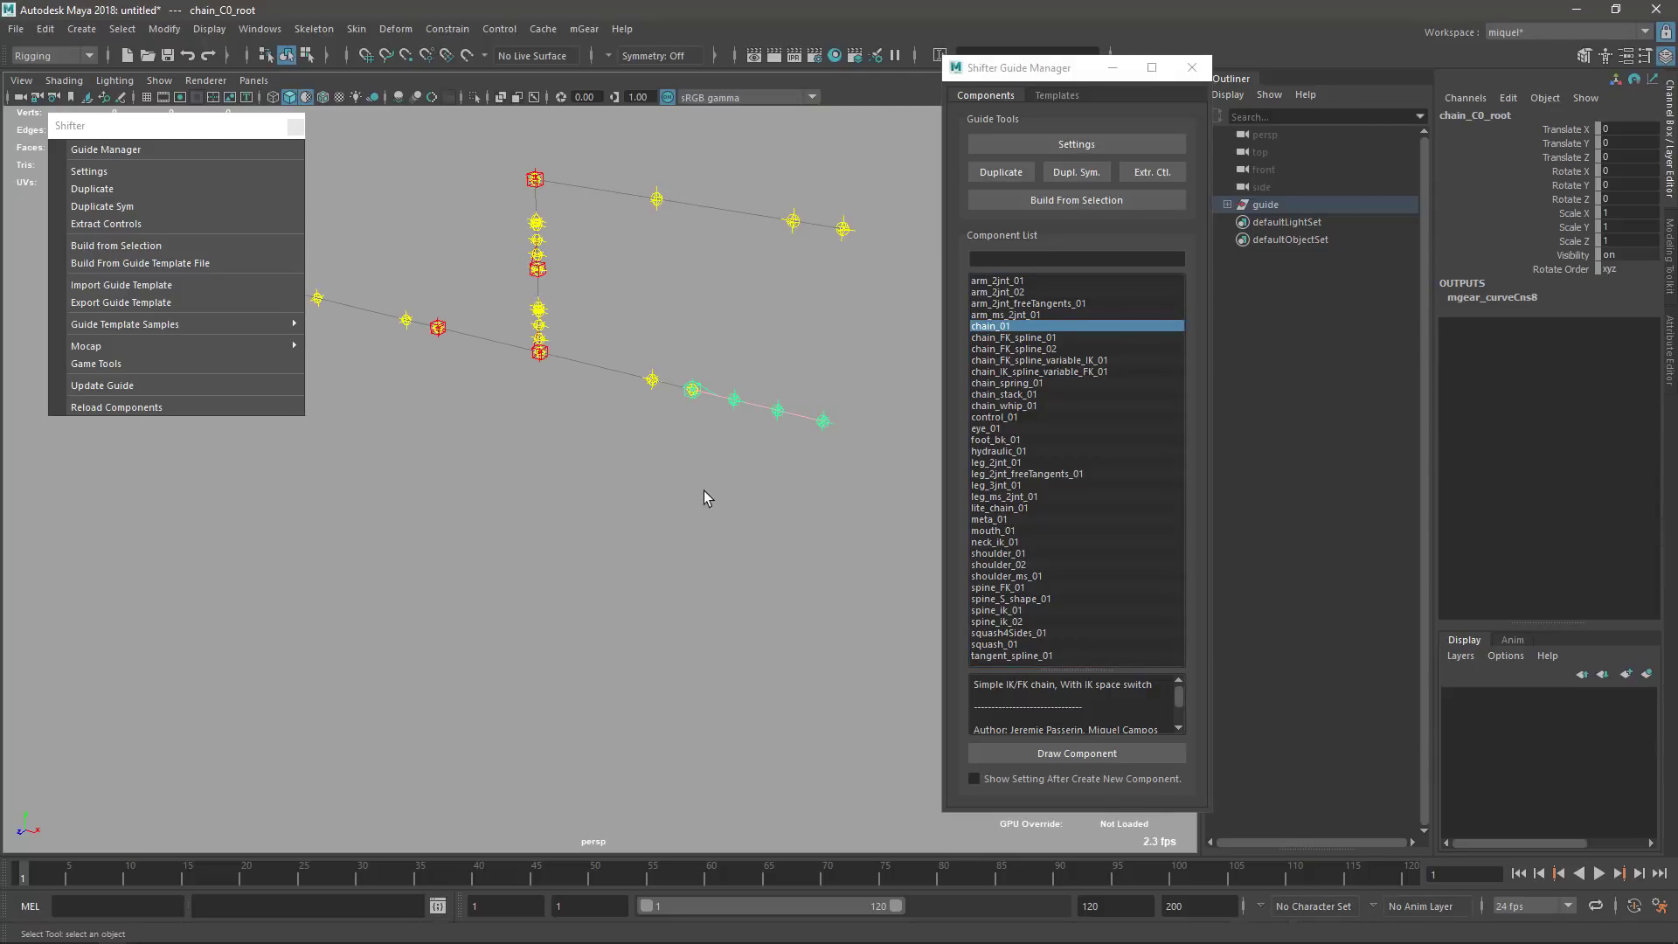
mouse_move(739, 404)
left_mouse_down("alt")
mouse_move(678, 348)
mouse_move(734, 402)
mouse_move(693, 350)
mouse_move(685, 404)
mouse_move(715, 380)
mouse_move(715, 423)
left_mouse_up("alt")
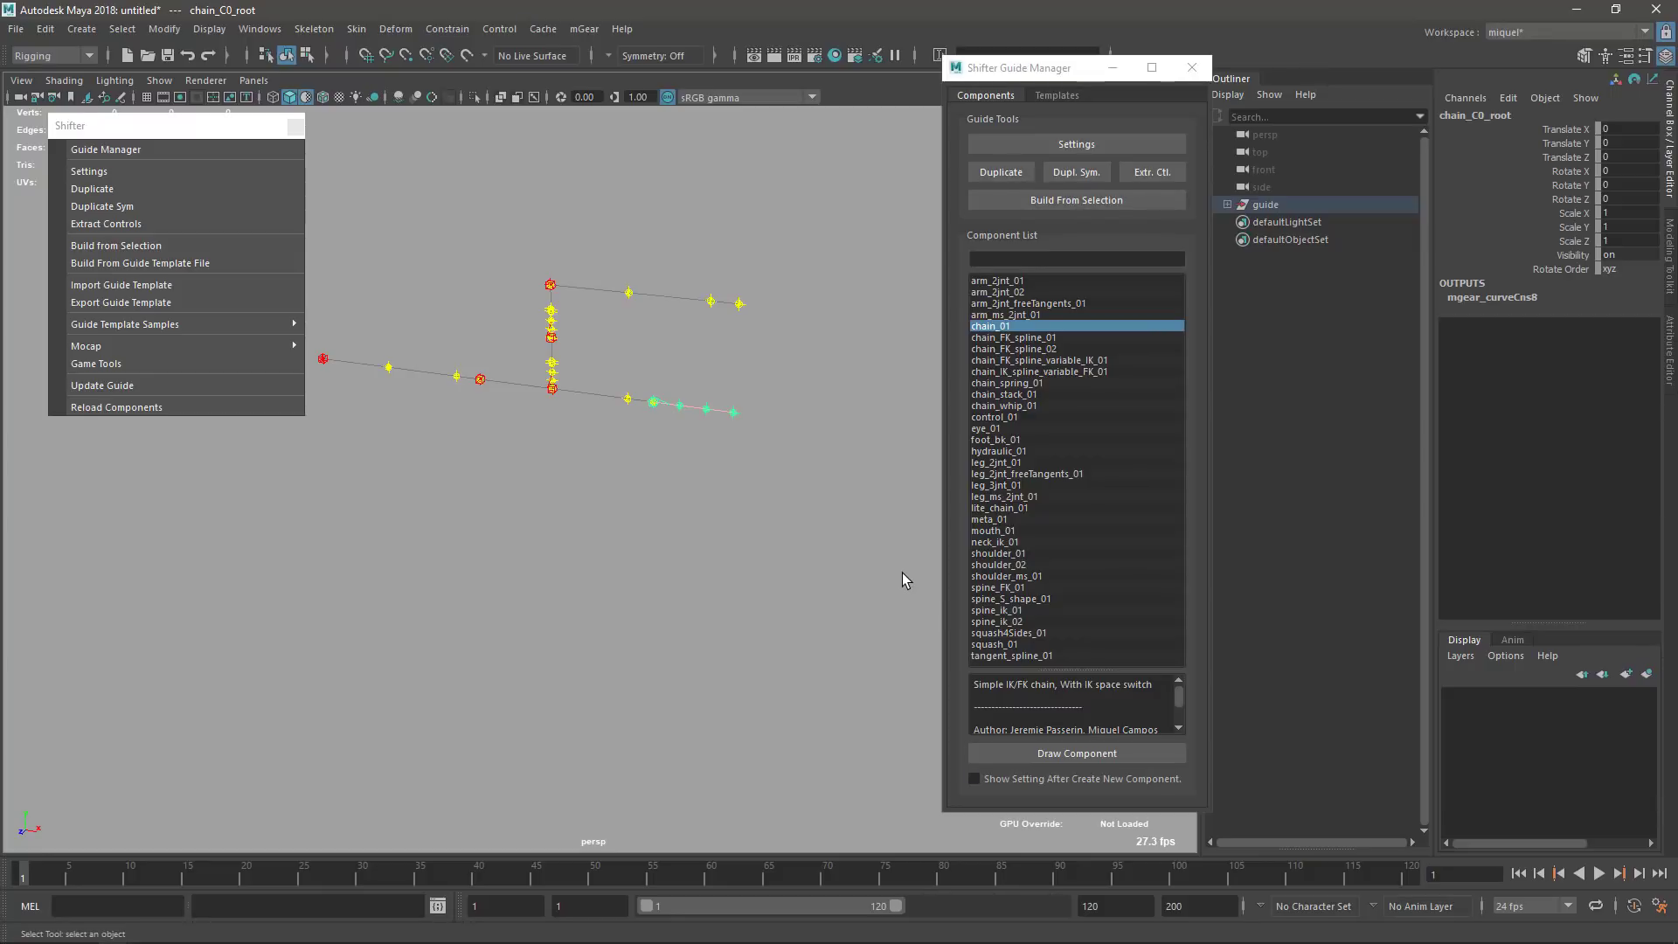
- Clear the selection and start a new scene without saving the current guide
left_click(786, 570)
key("ctrl+n")
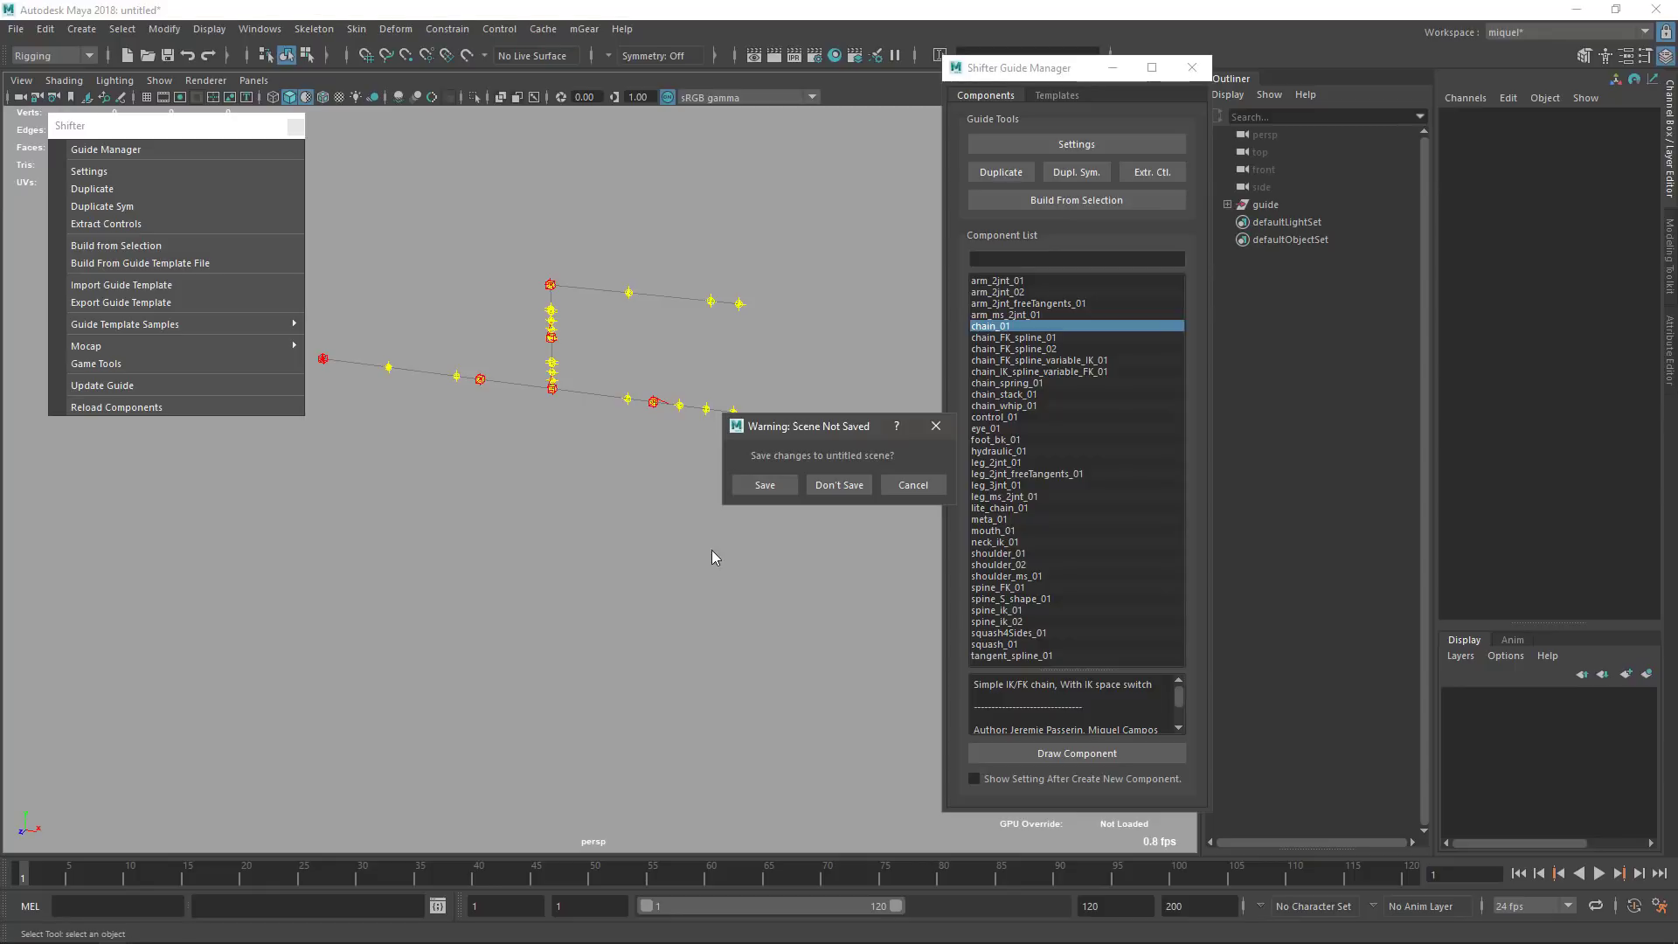
left_click(838, 488)
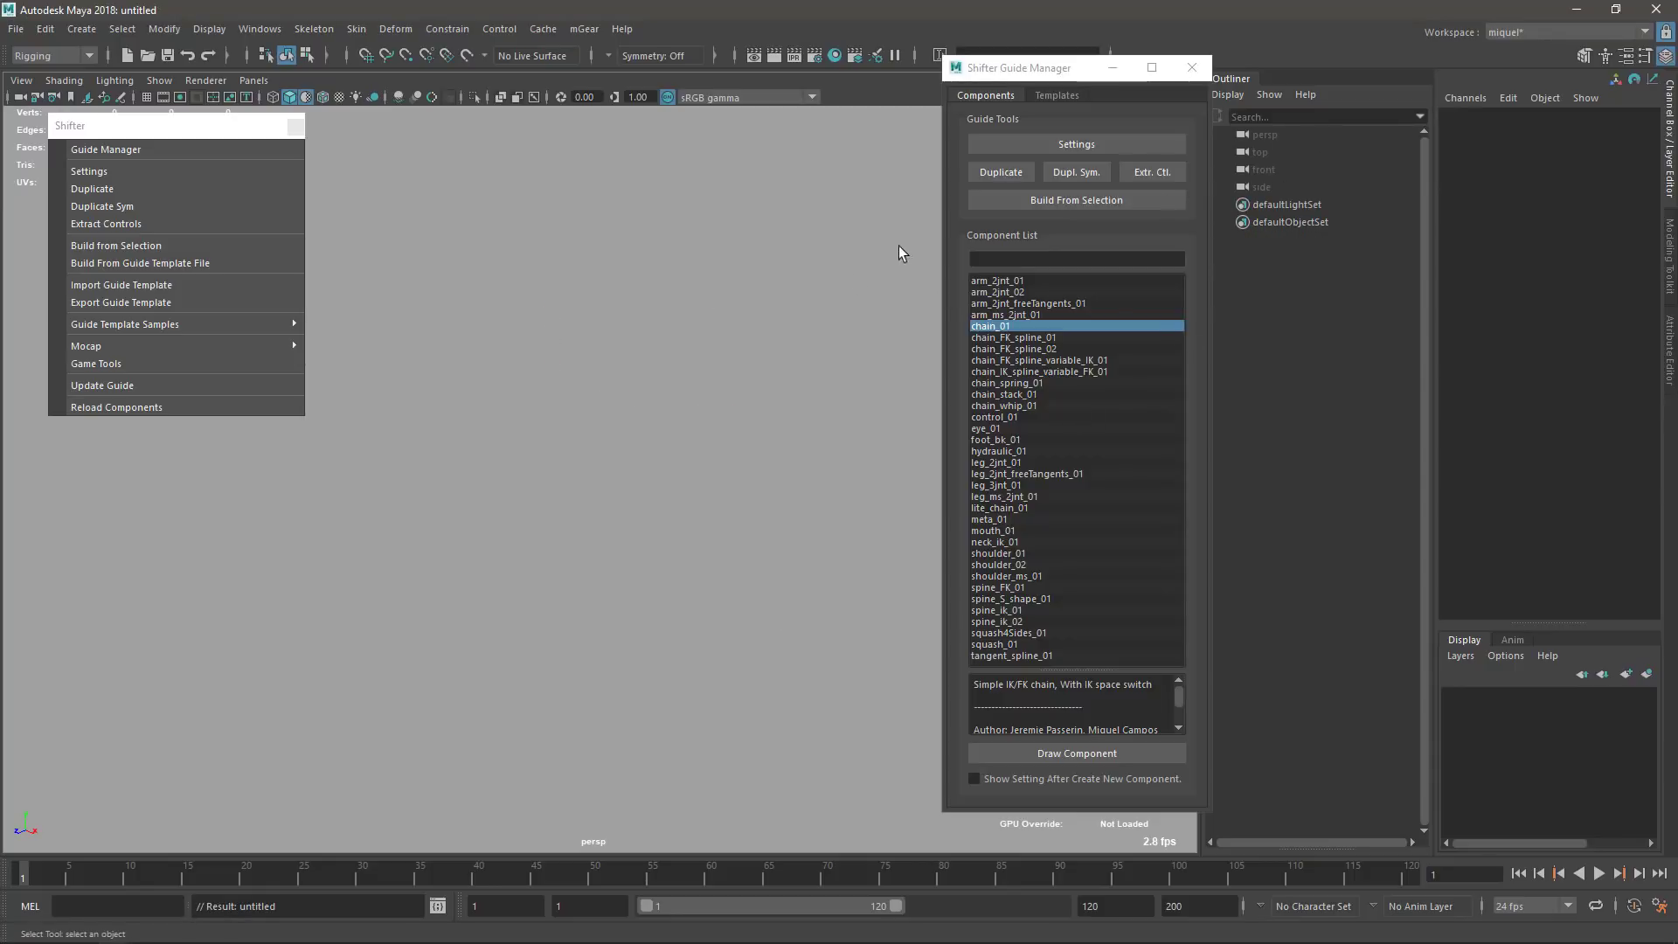
- Try placing chain_01 in empty viewport space, check the warning in the script editor output, and close the editor
left_click_drag(995, 331, 619, 345)
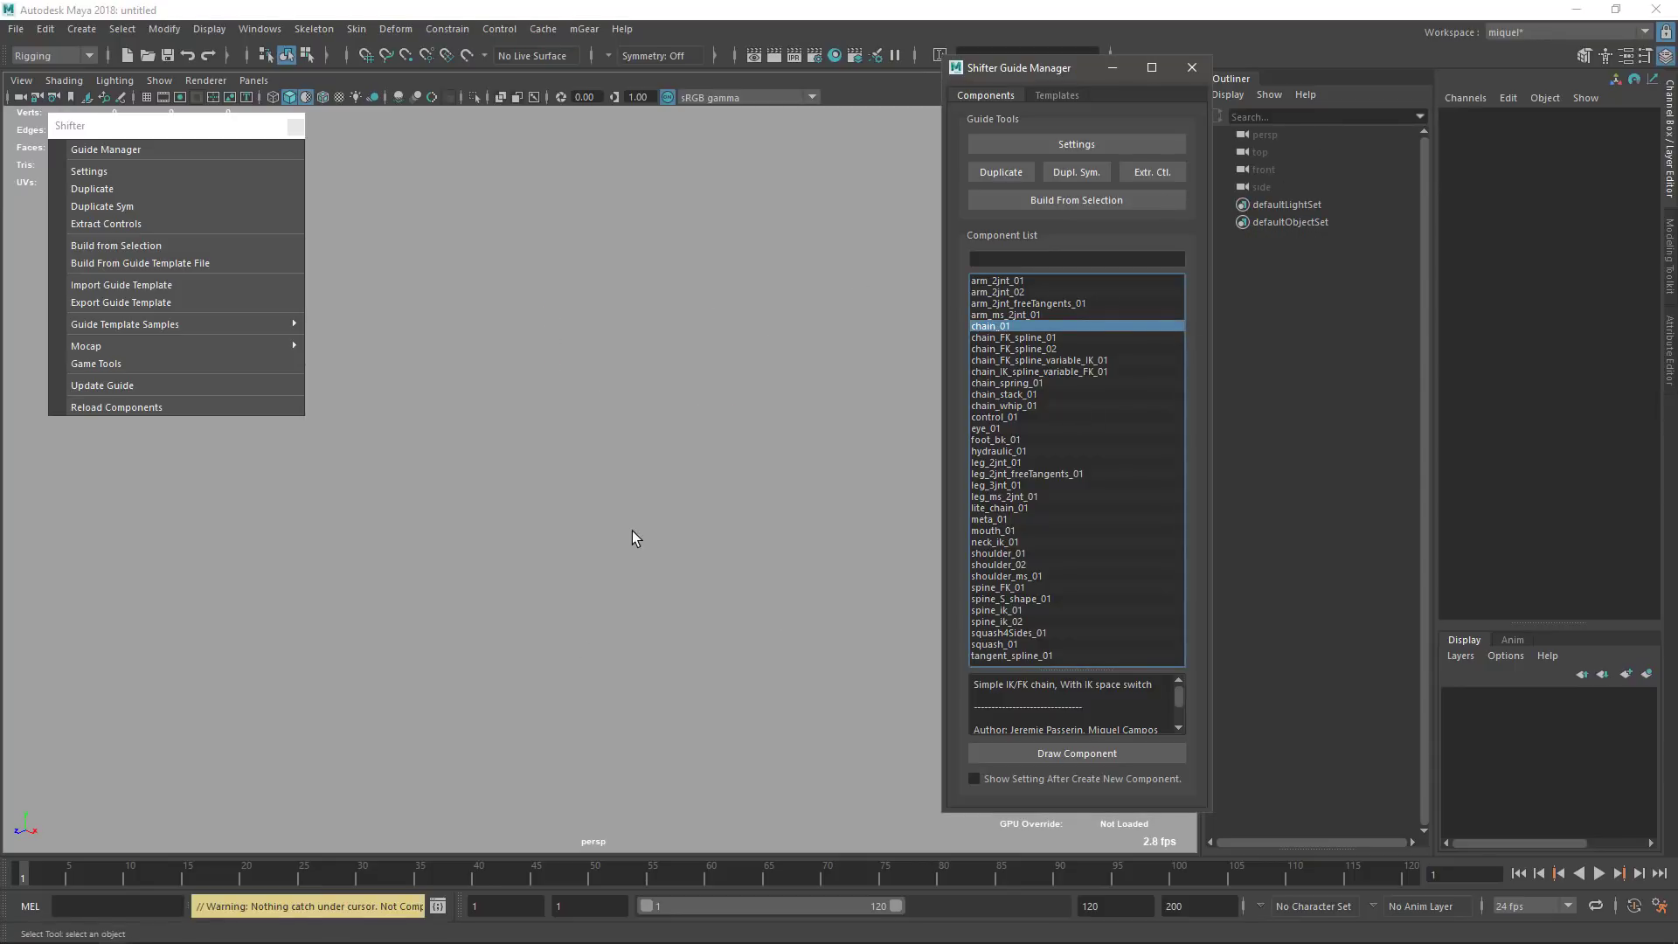
left_click(437, 907)
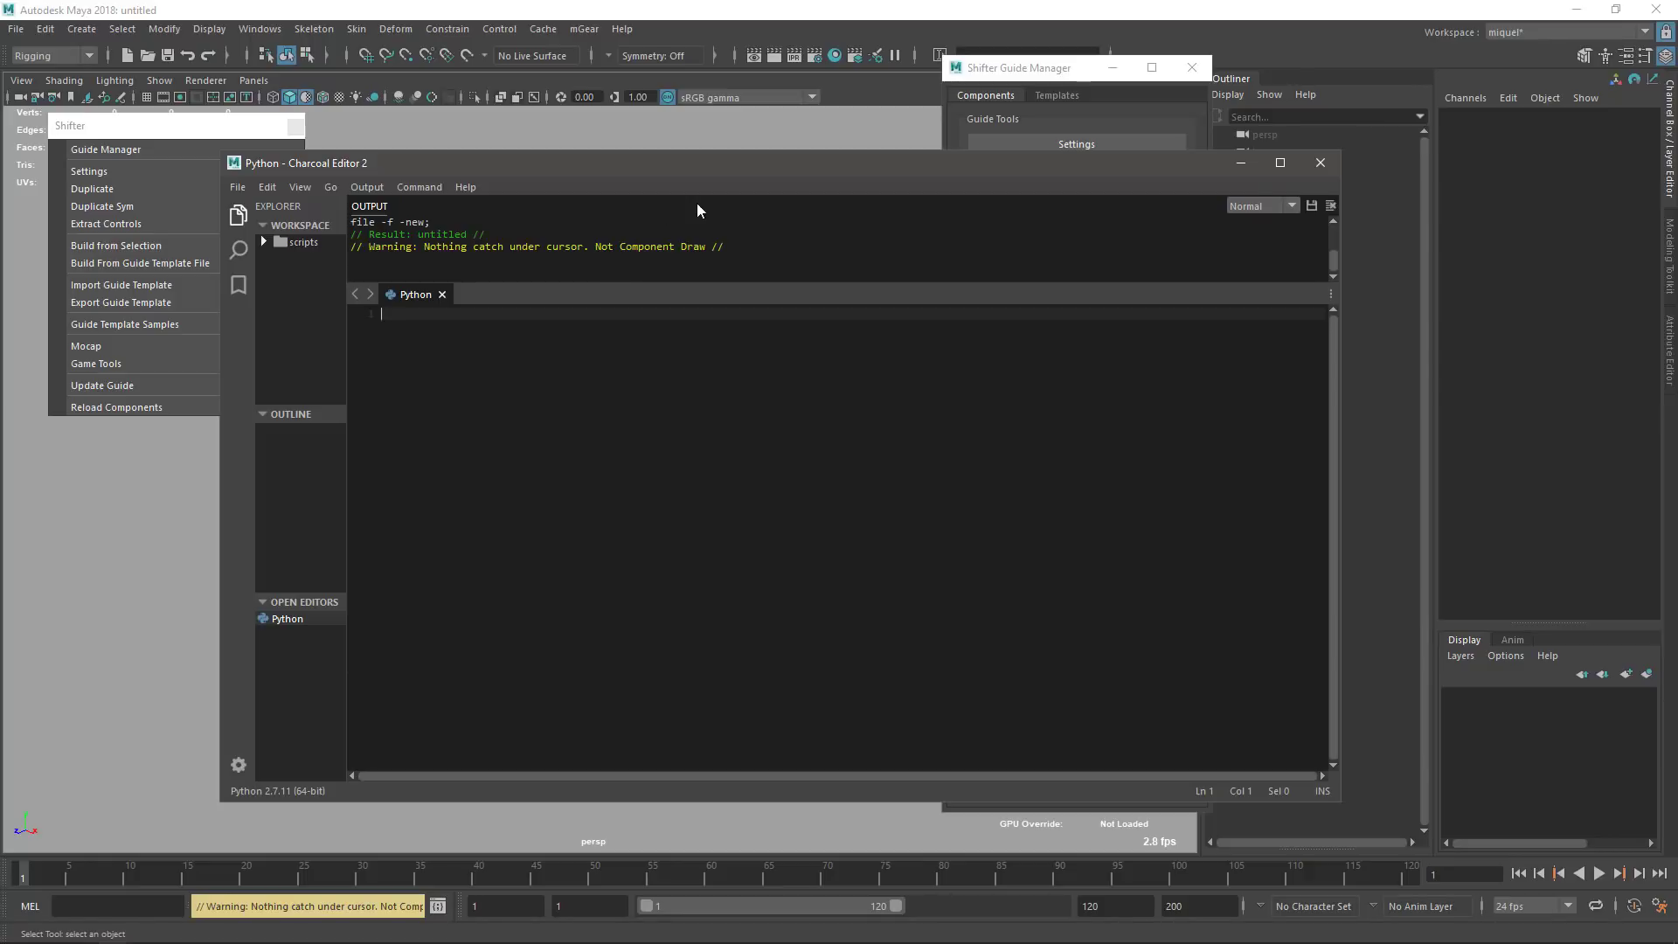
left_click(1319, 163)
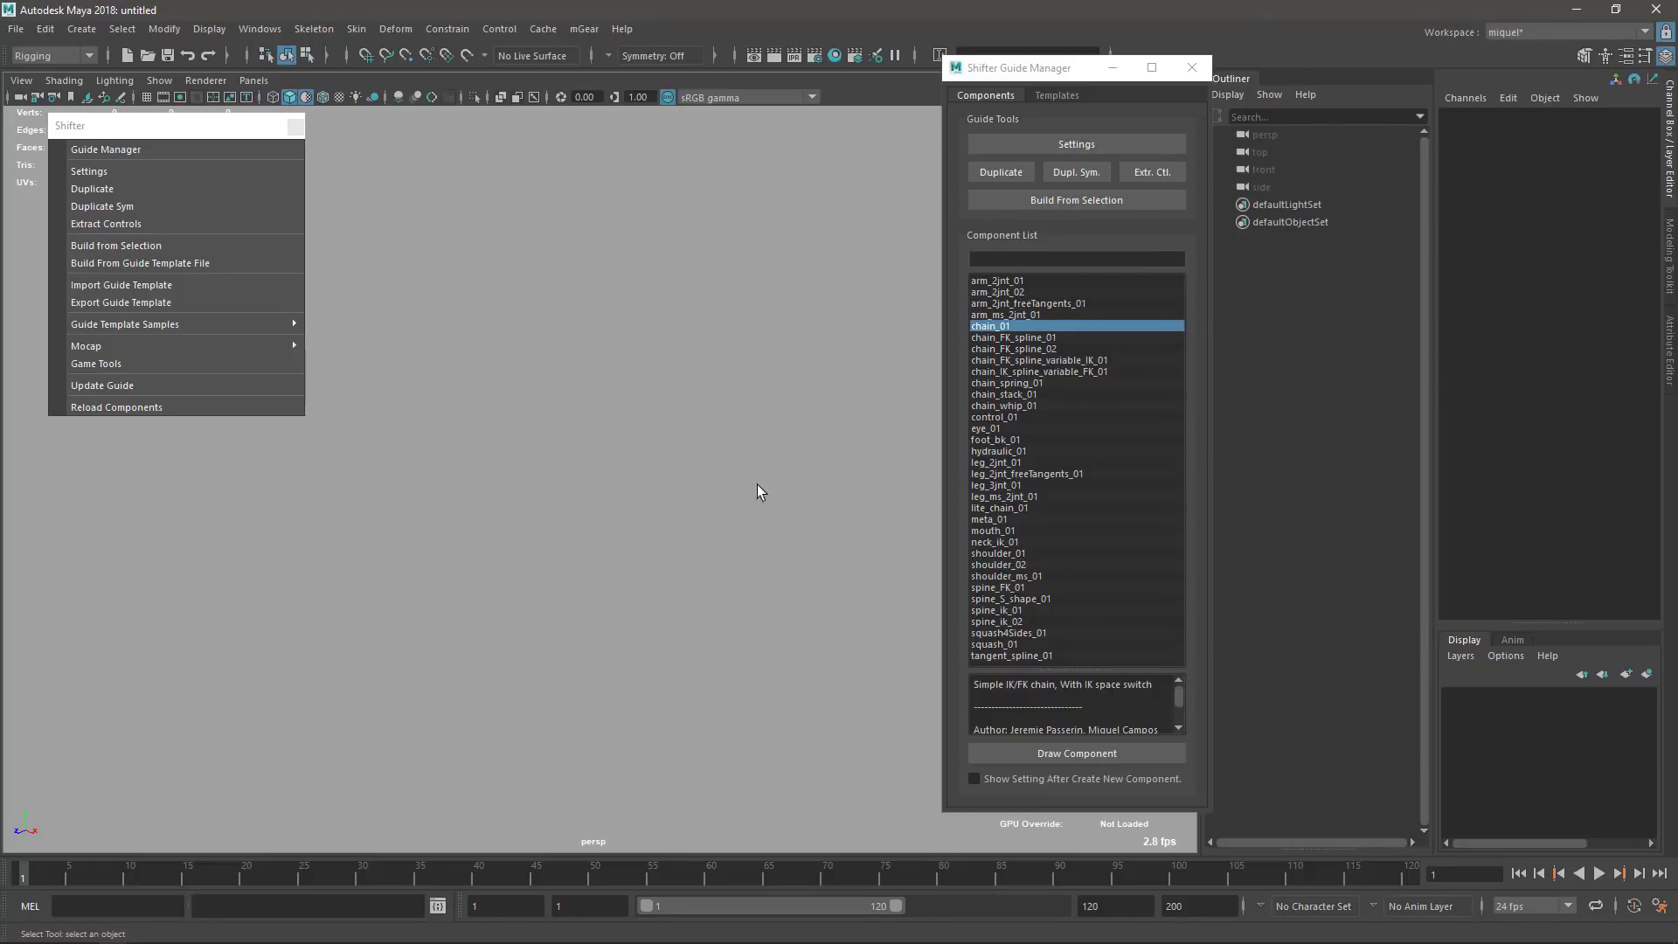
- Draw a chain_01 with the default initializer settings and place an arm_2jnt_01 on the chain's end locator
double_click(1005, 327)
left_click(811, 511)
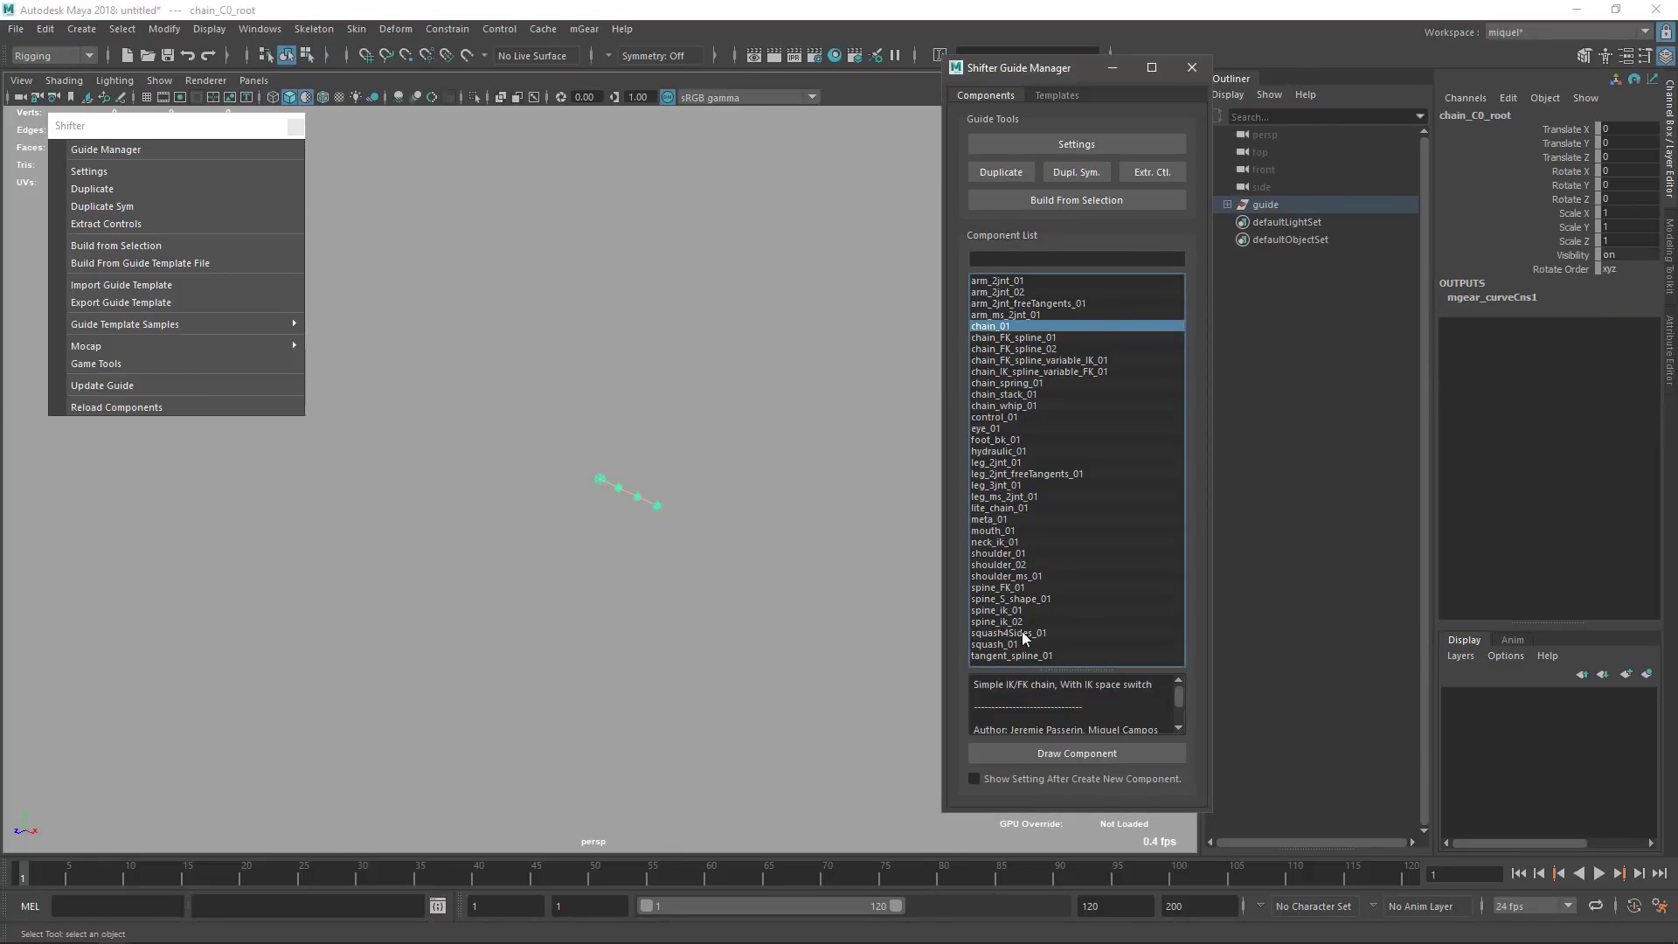
left_click_drag(605, 442, 647, 490, "alt")
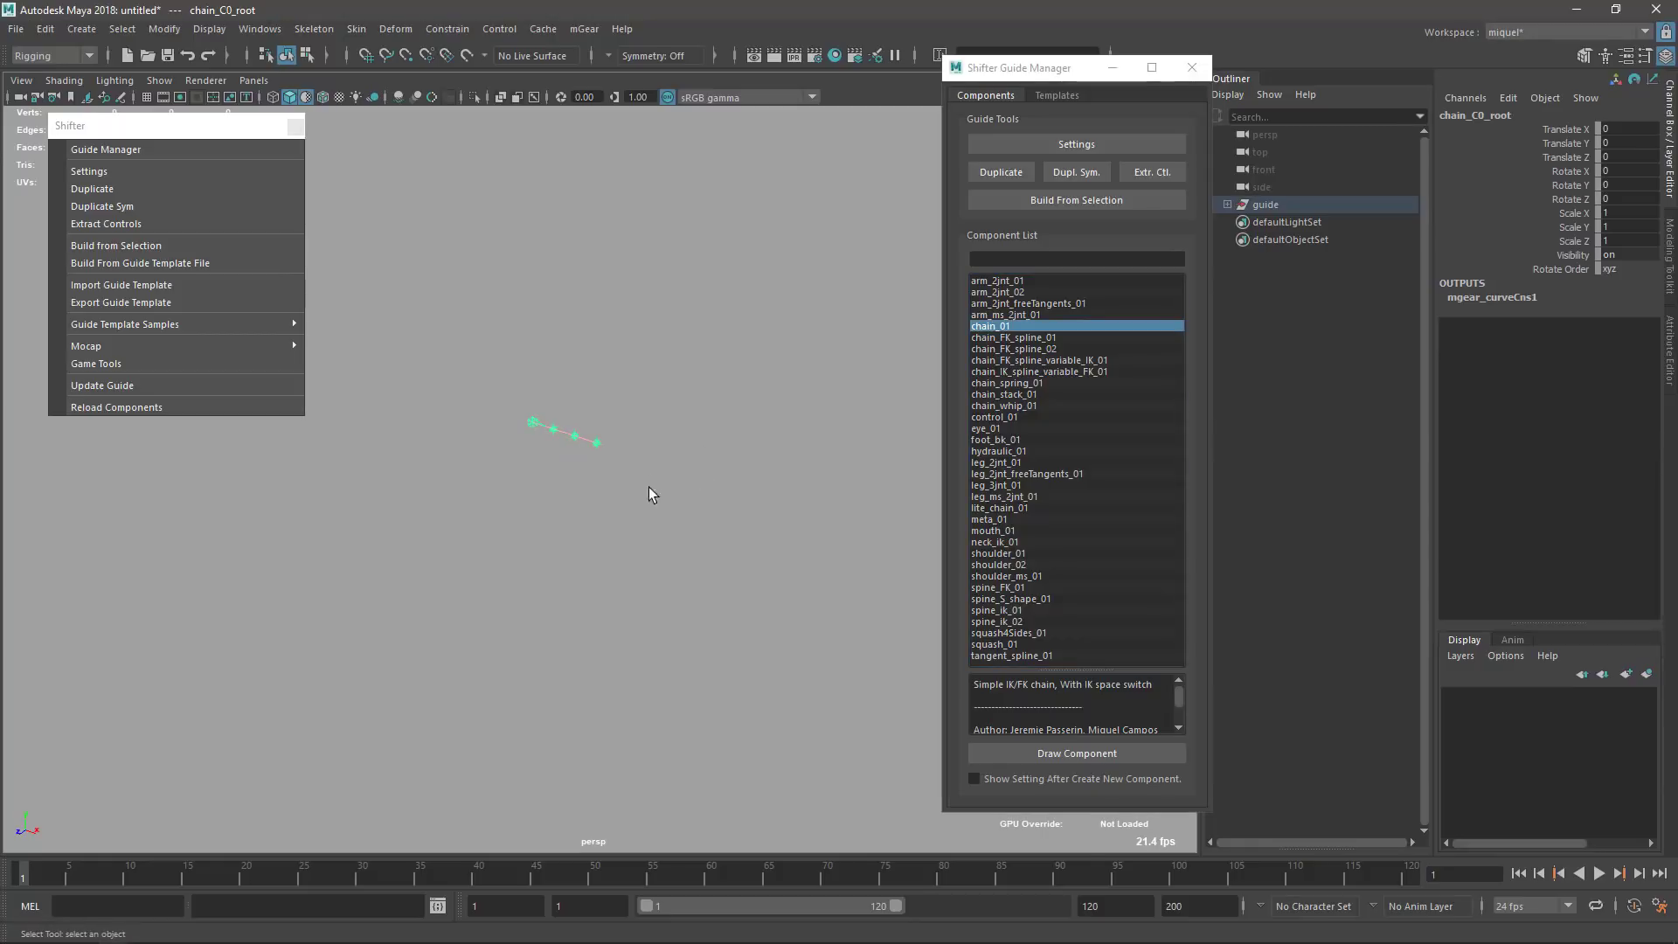
mouse_move(1011, 284)
left_mouse_down()
mouse_move(546, 433)
mouse_move(596, 444)
left_mouse_up()
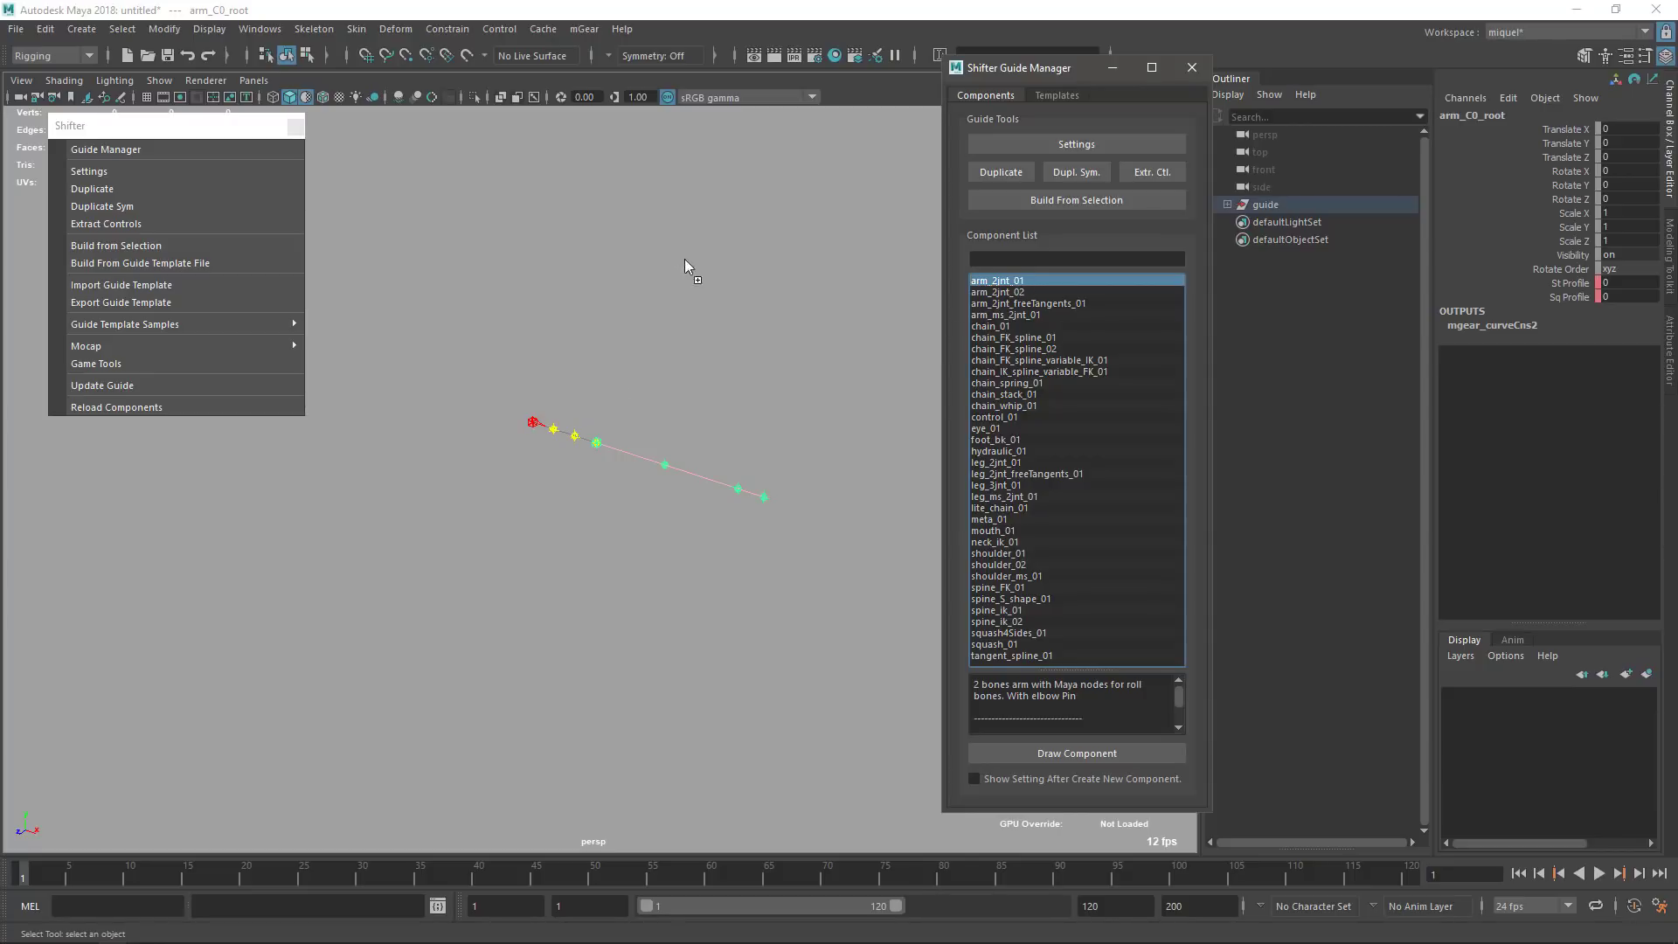
left_click_drag(717, 350, 719, 353)
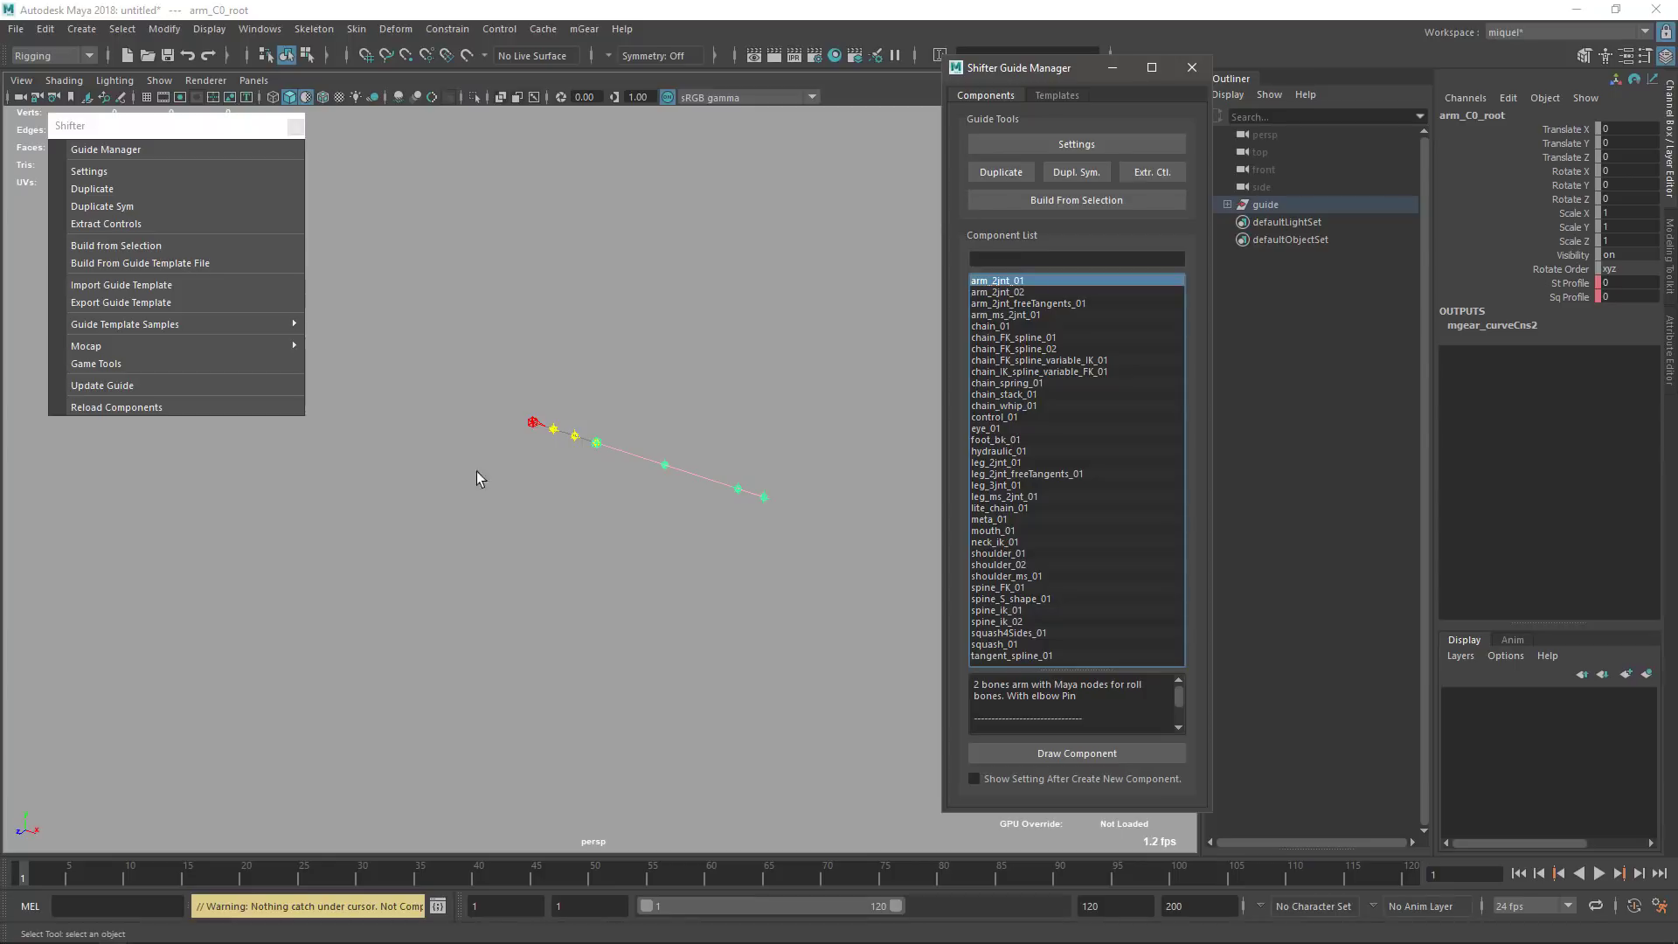
- With the guide seen end-on so its locators overlap, clear the selection and place another arm_2jnt_01 onto the overlapping locators
scroll(544, 615, "up", 3)
middle_click_drag(796, 739, 668, 673, "alt")
left_click_drag(676, 530, 626, 525, "alt")
middle_click_drag(626, 525, 685, 528, "alt")
scroll(685, 534, "up", 3)
left_click_drag(686, 533, 652, 423, "alt")
middle_click_drag(652, 423, 612, 449, "alt")
left_click_drag(612, 449, 622, 504, "alt")
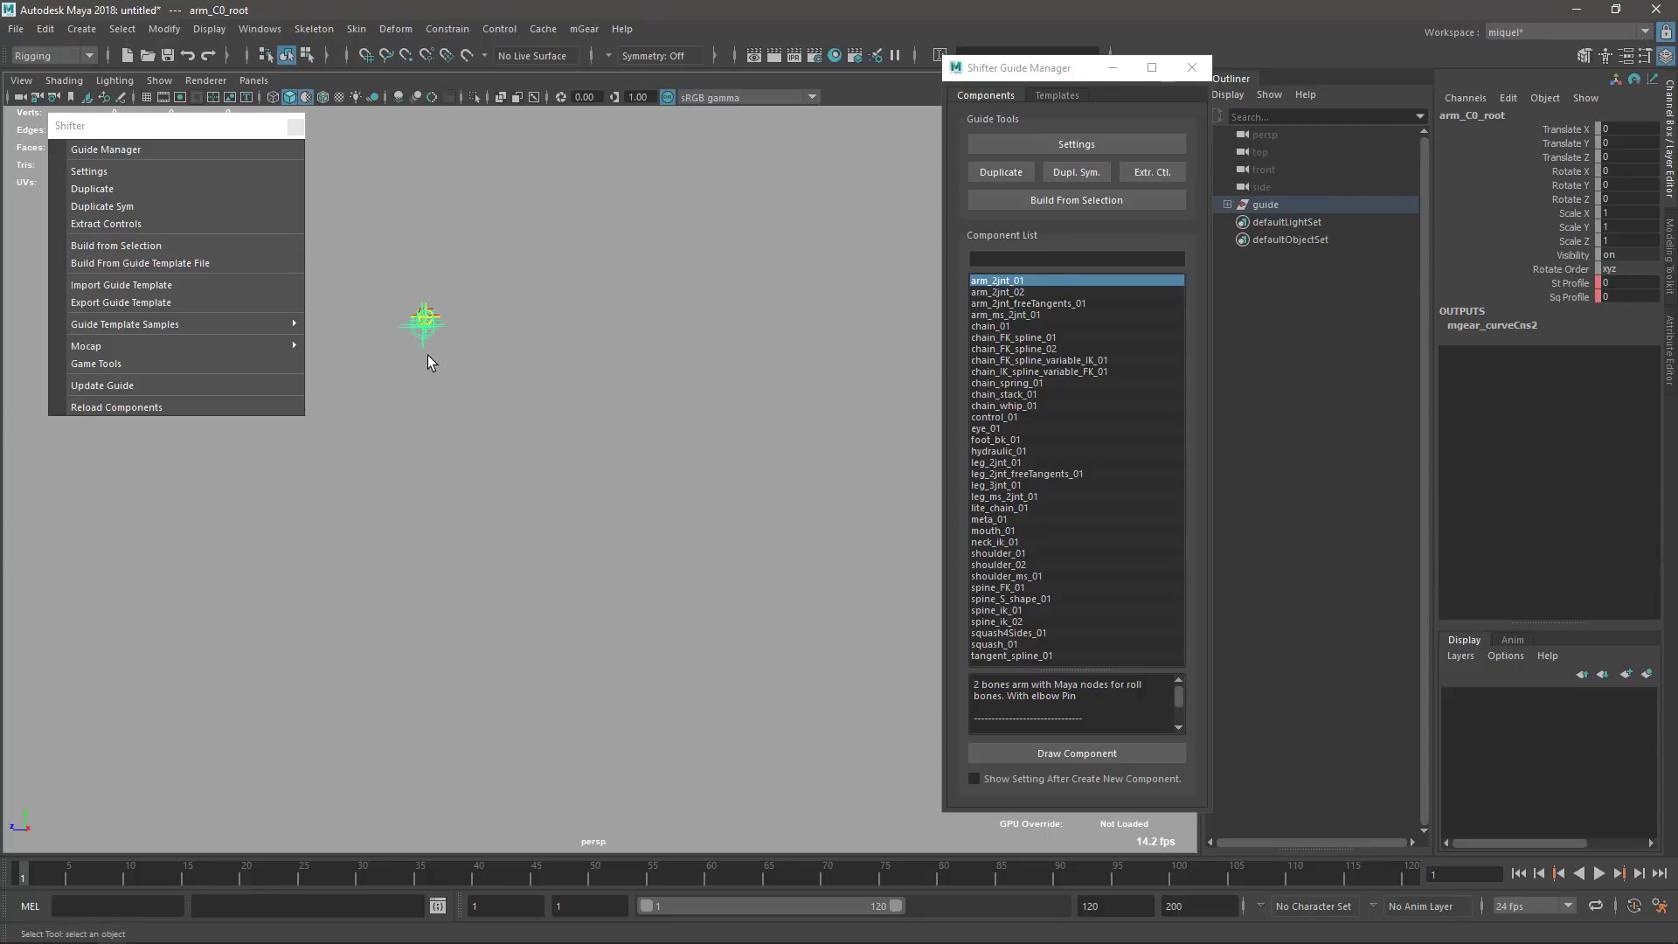
left_click(435, 323)
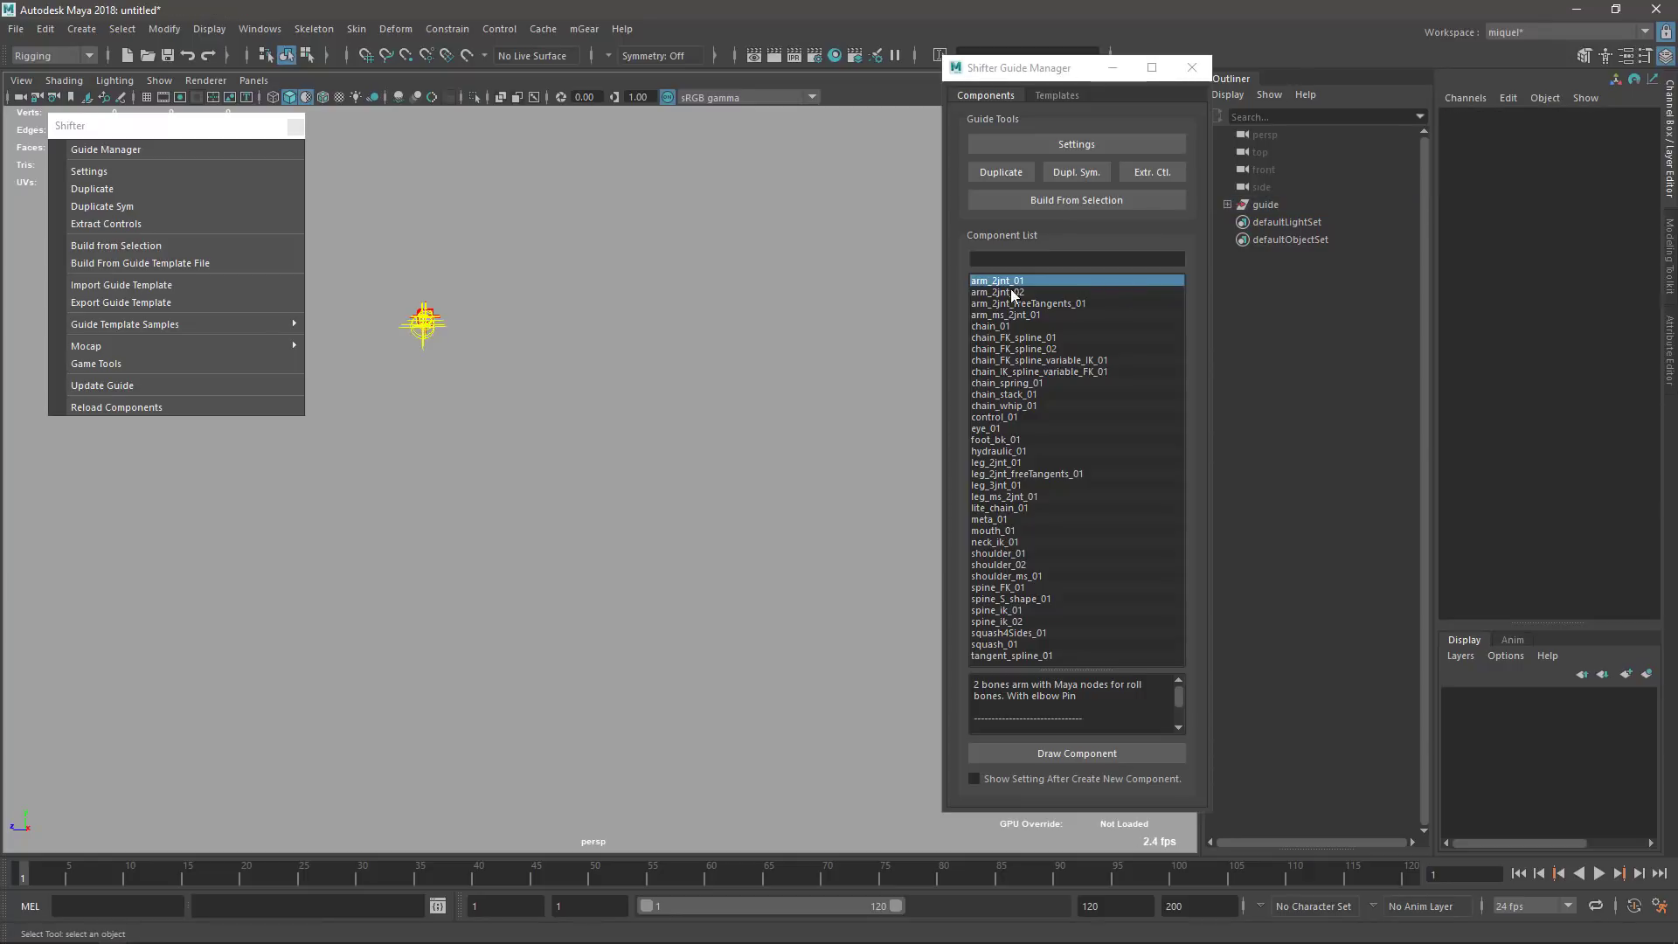
left_click_drag(428, 315, 428, 315)
- Place one more arm_2jnt_01 on the overlapping locators where the second arm starts at the first arm's end
left_click_drag(477, 395, 737, 453, "alt")
scroll(737, 453, "up", 4)
middle_click_drag(688, 437, 637, 391, "alt")
left_click_drag(637, 391, 645, 451, "alt")
left_click_drag(614, 527, 658, 437, "alt")
scroll(639, 361, "up", 5)
middle_click_drag(650, 234, 628, 370, "alt")
left_click(628, 358)
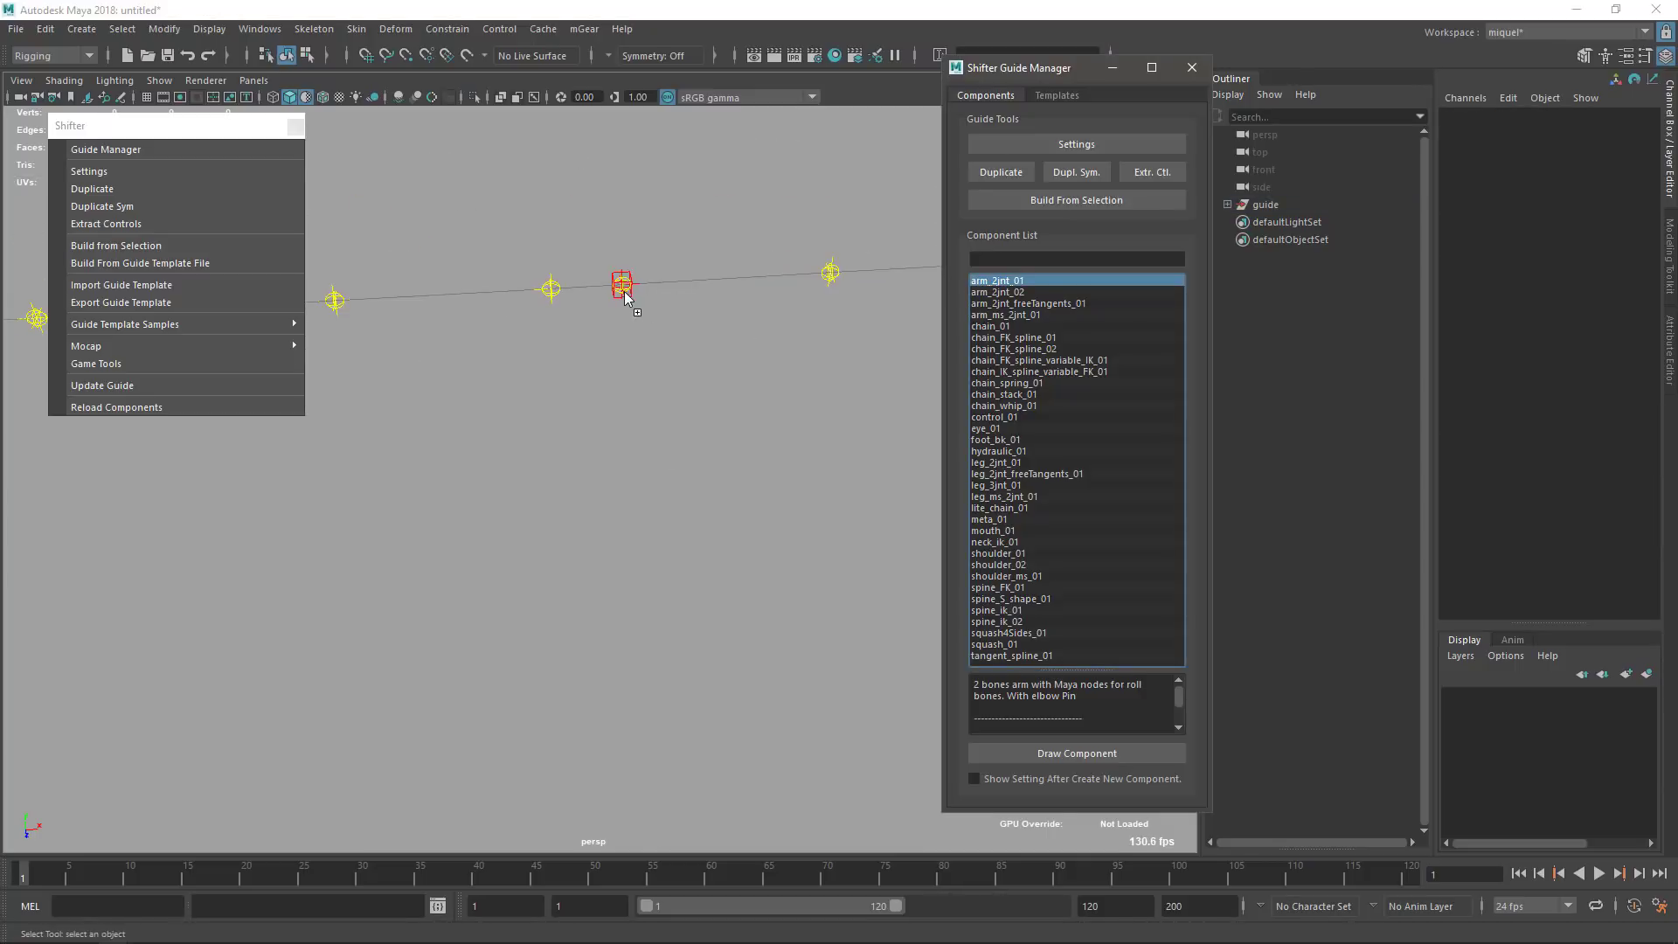
left_click(623, 291)
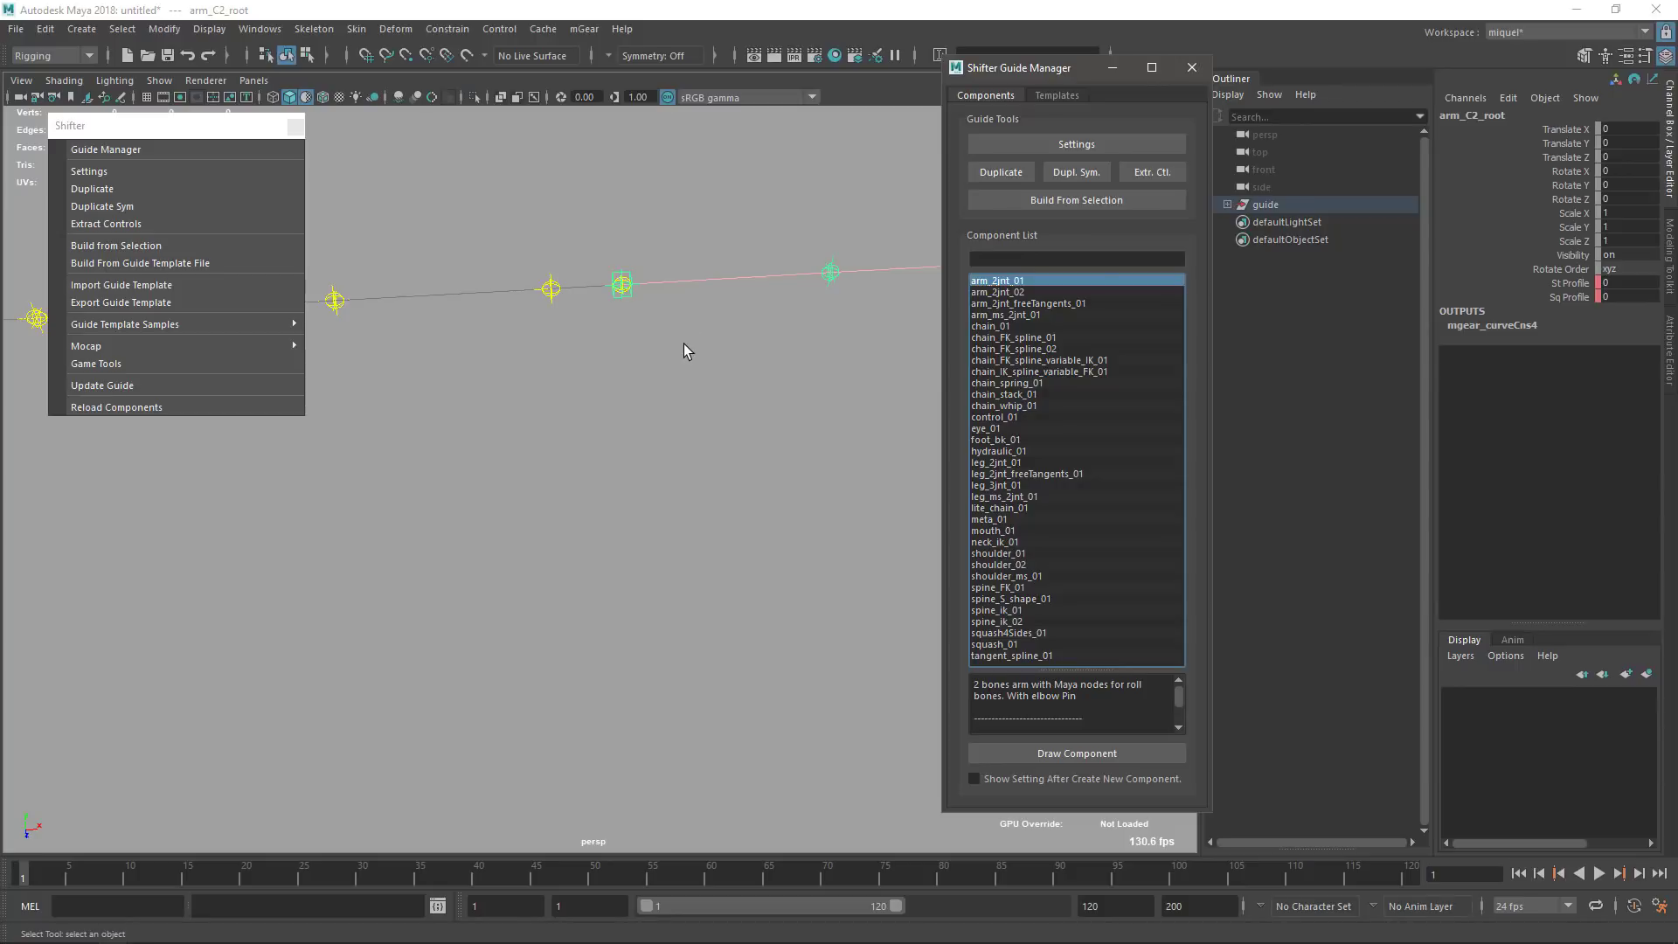
- Clear the selection, dock the Shifter Guide Manager alongside the Channel Box and Attribute Editor, and show its Templates page
key("Up")
left_click_drag(680, 350, 643, 491, "alt")
left_click(643, 491)
right_click_drag(643, 491, 682, 594, "alt")
left_click_drag(682, 595, 664, 448, "alt")
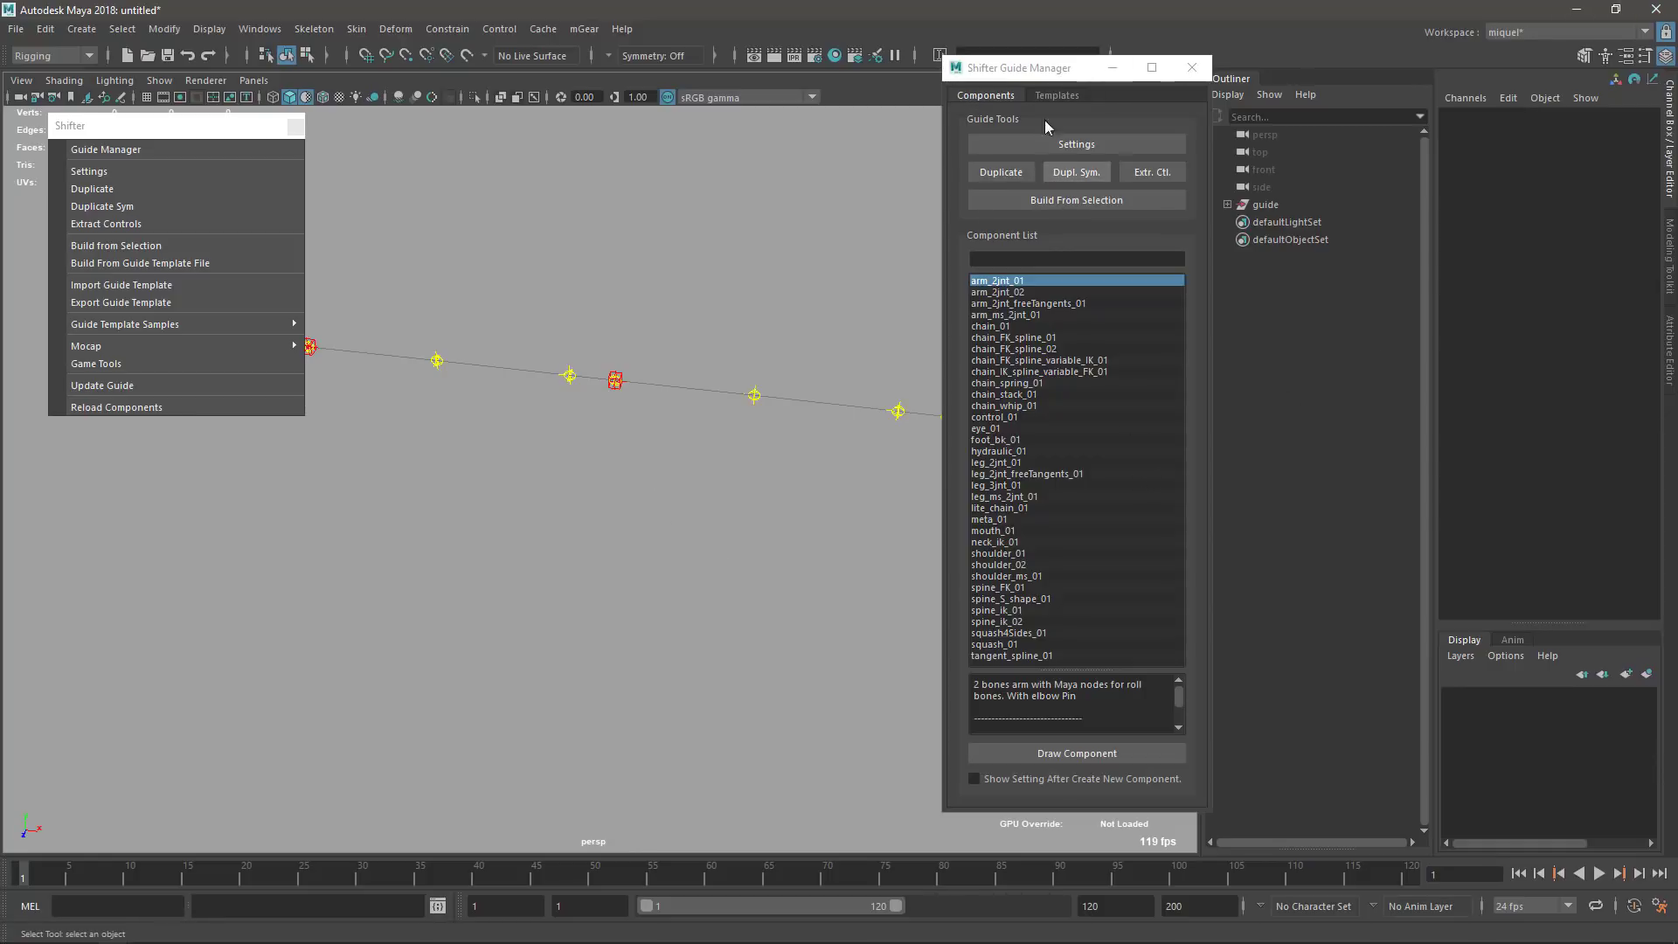
left_click_drag(1051, 71, 1673, 427)
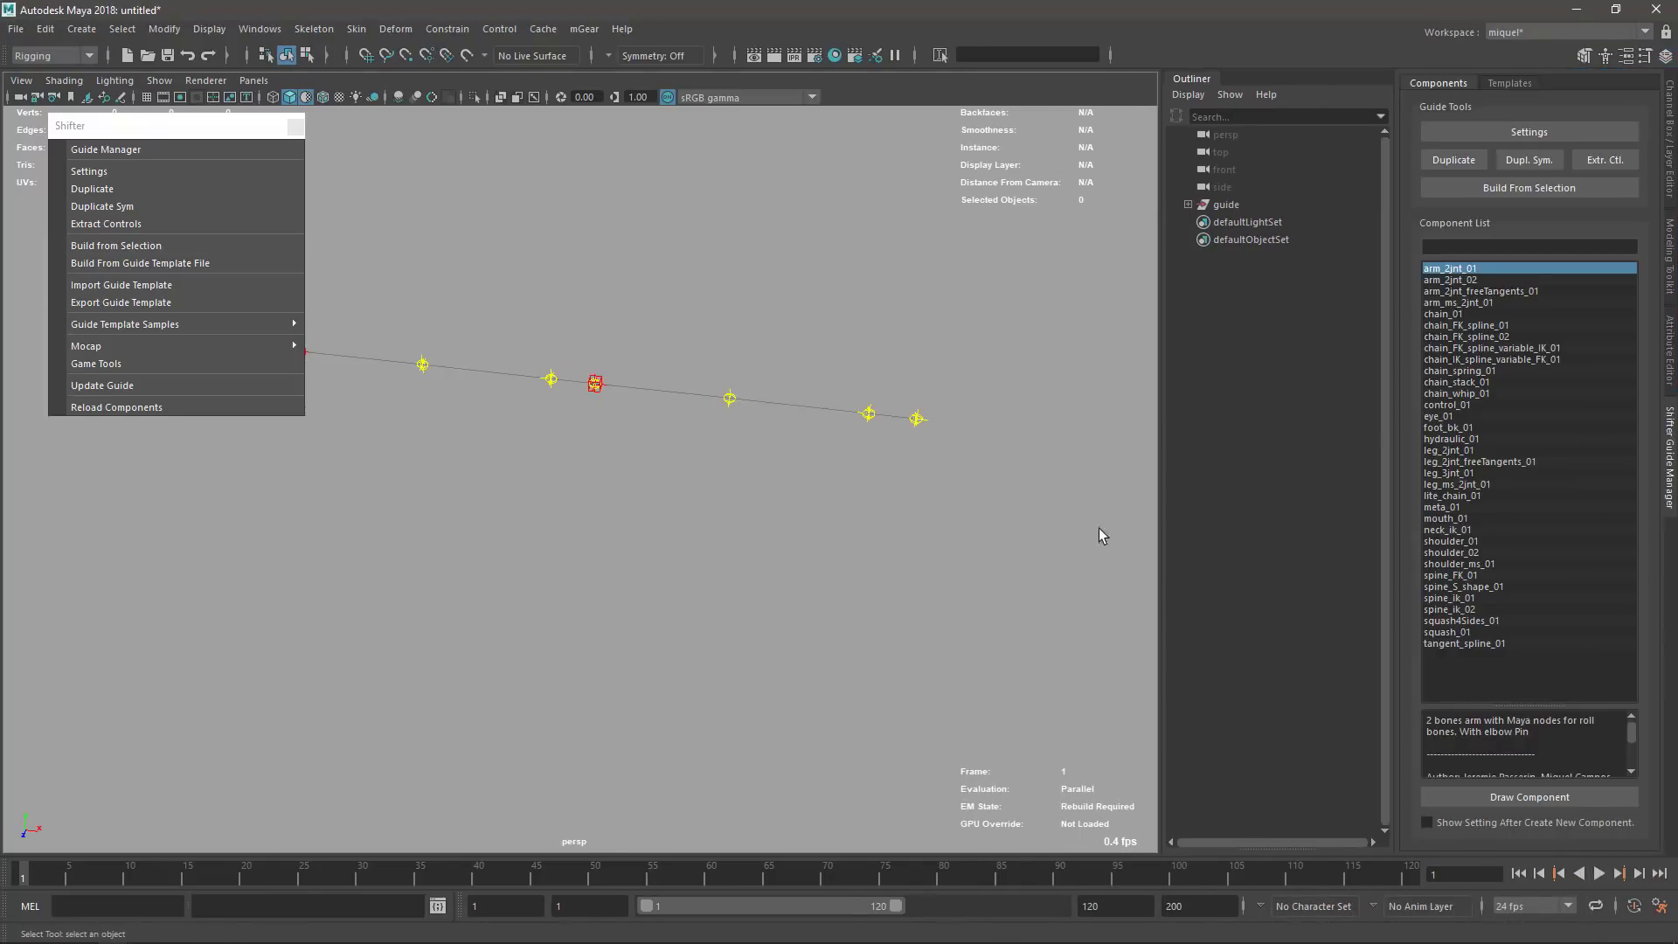
left_click(1508, 83)
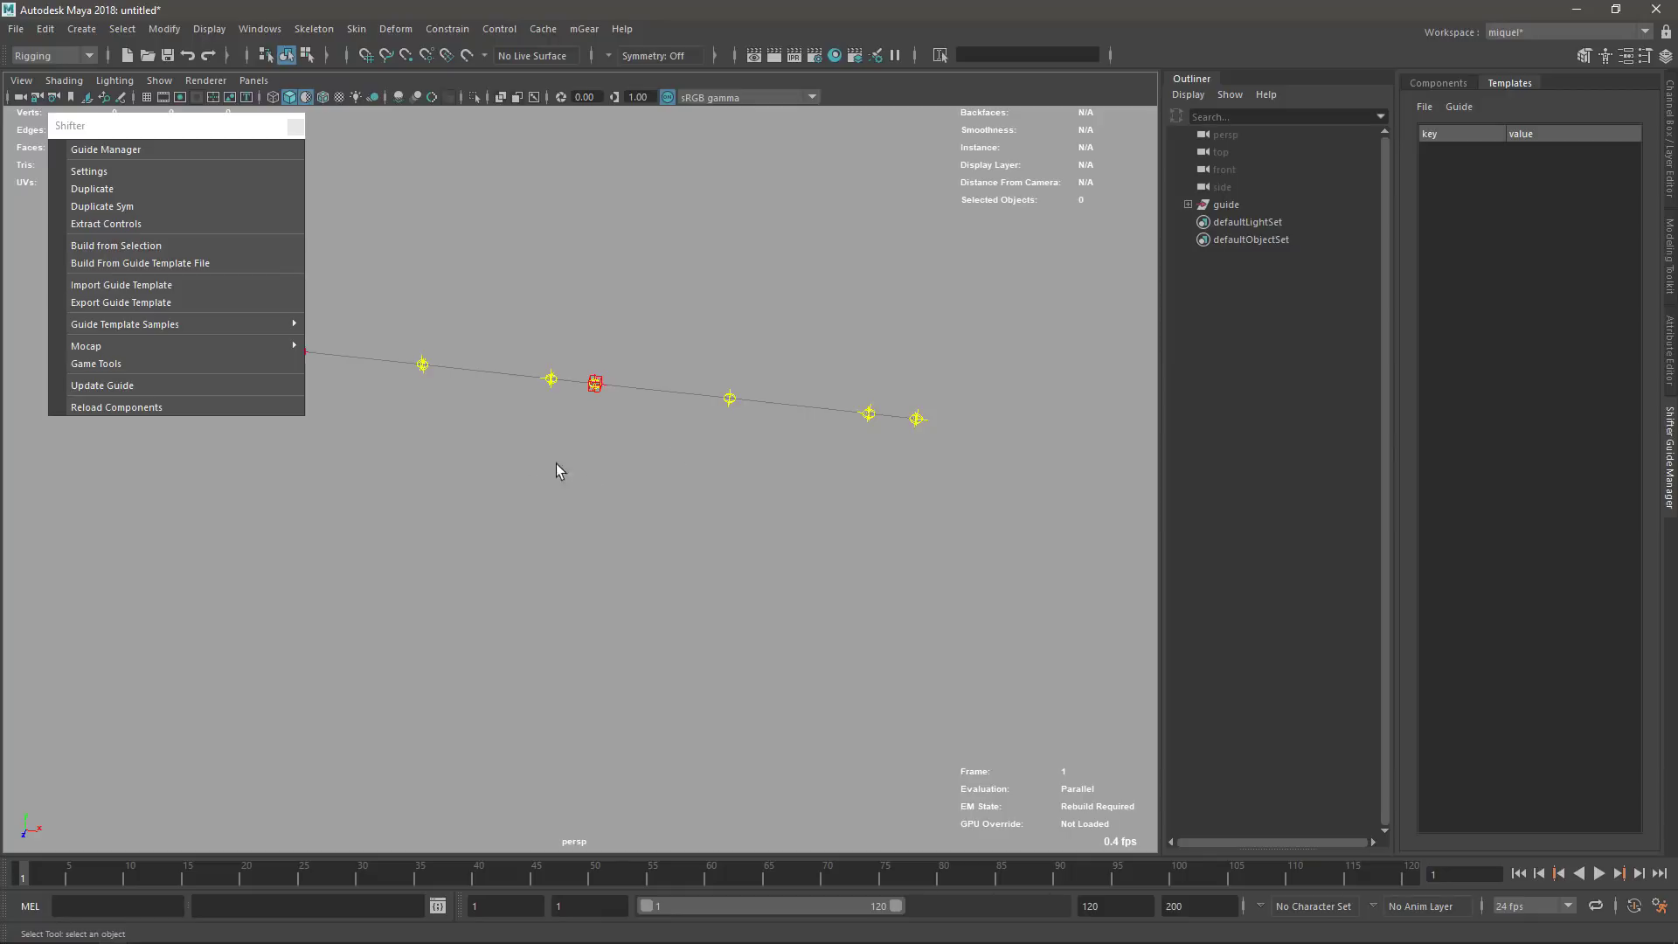
- Discard the chain and arms guide by starting a new scene without saving
middle_click_drag(535, 414, 663, 450, "alt")
scroll(616, 418, "down", 3)
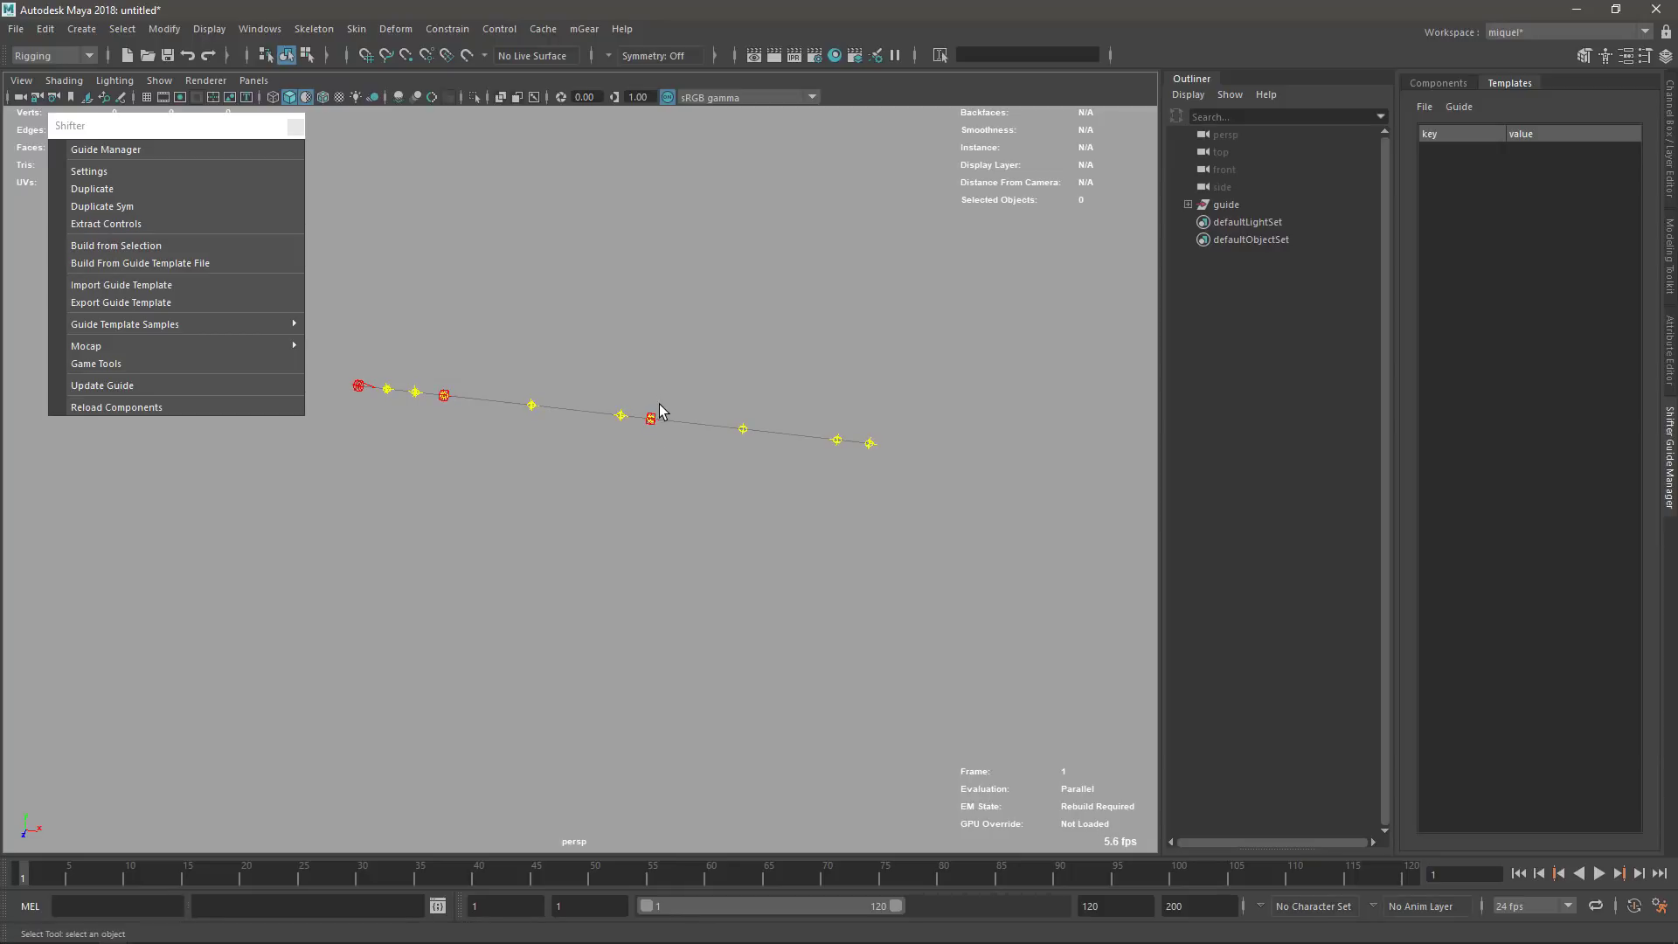
mouse_move(652, 525)
left_mouse_down("alt")
mouse_move(643, 479)
mouse_move(673, 523)
left_mouse_up("alt")
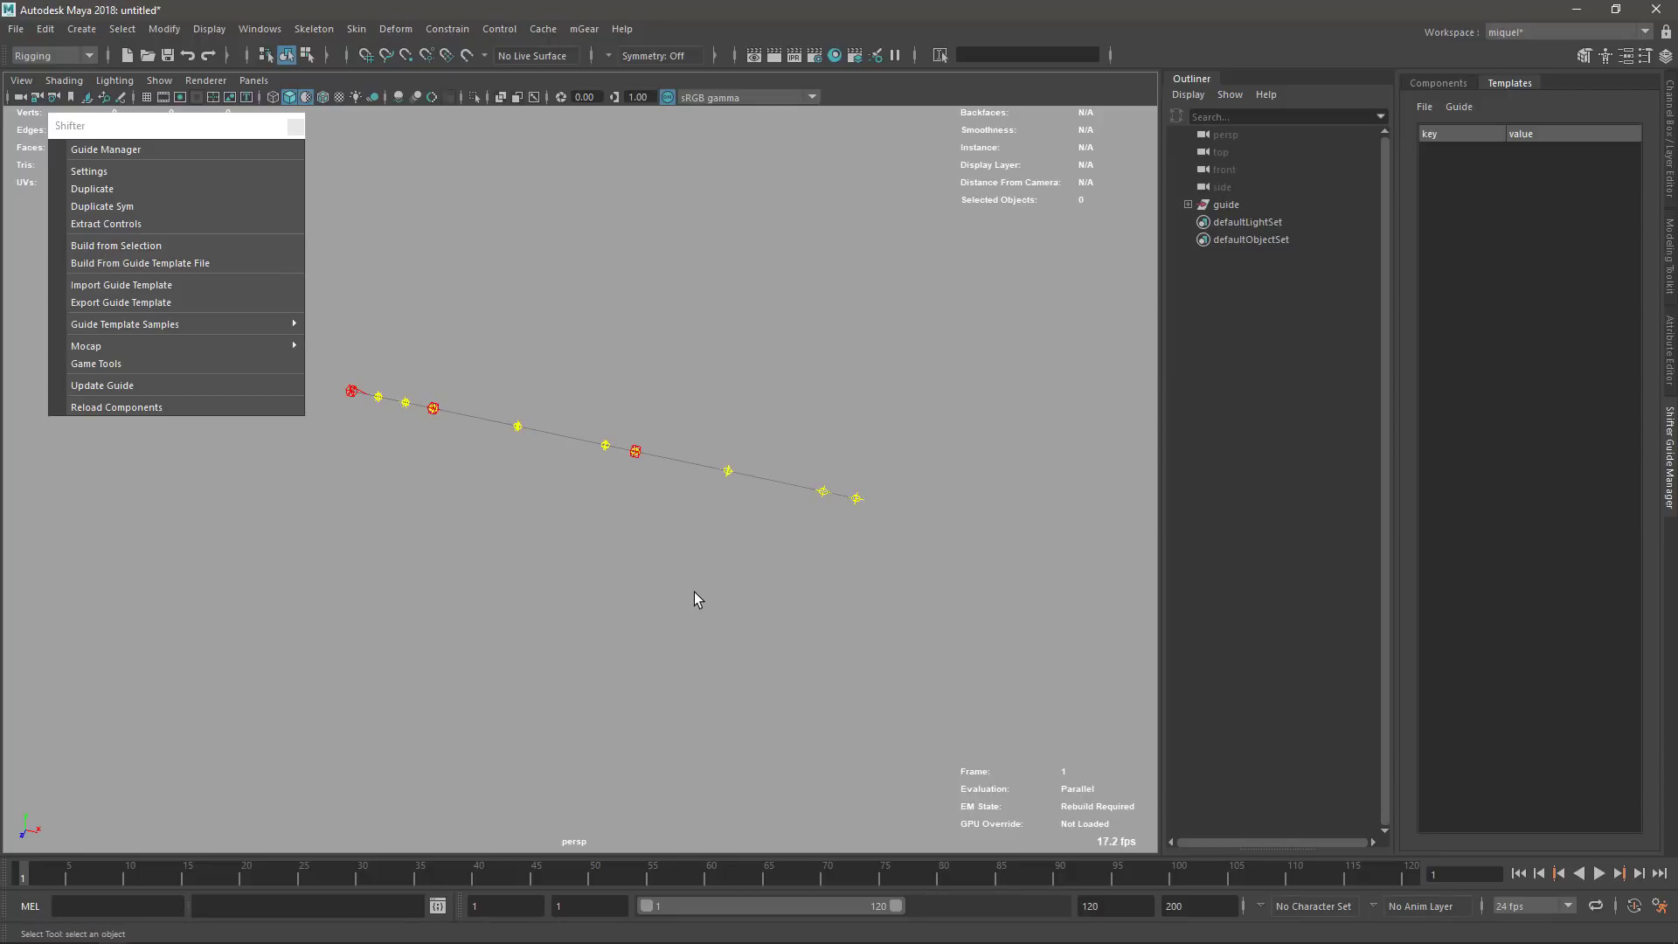
left_click_drag(700, 622, 666, 607, "alt")
key("ctrl+n")
left_click(817, 485)
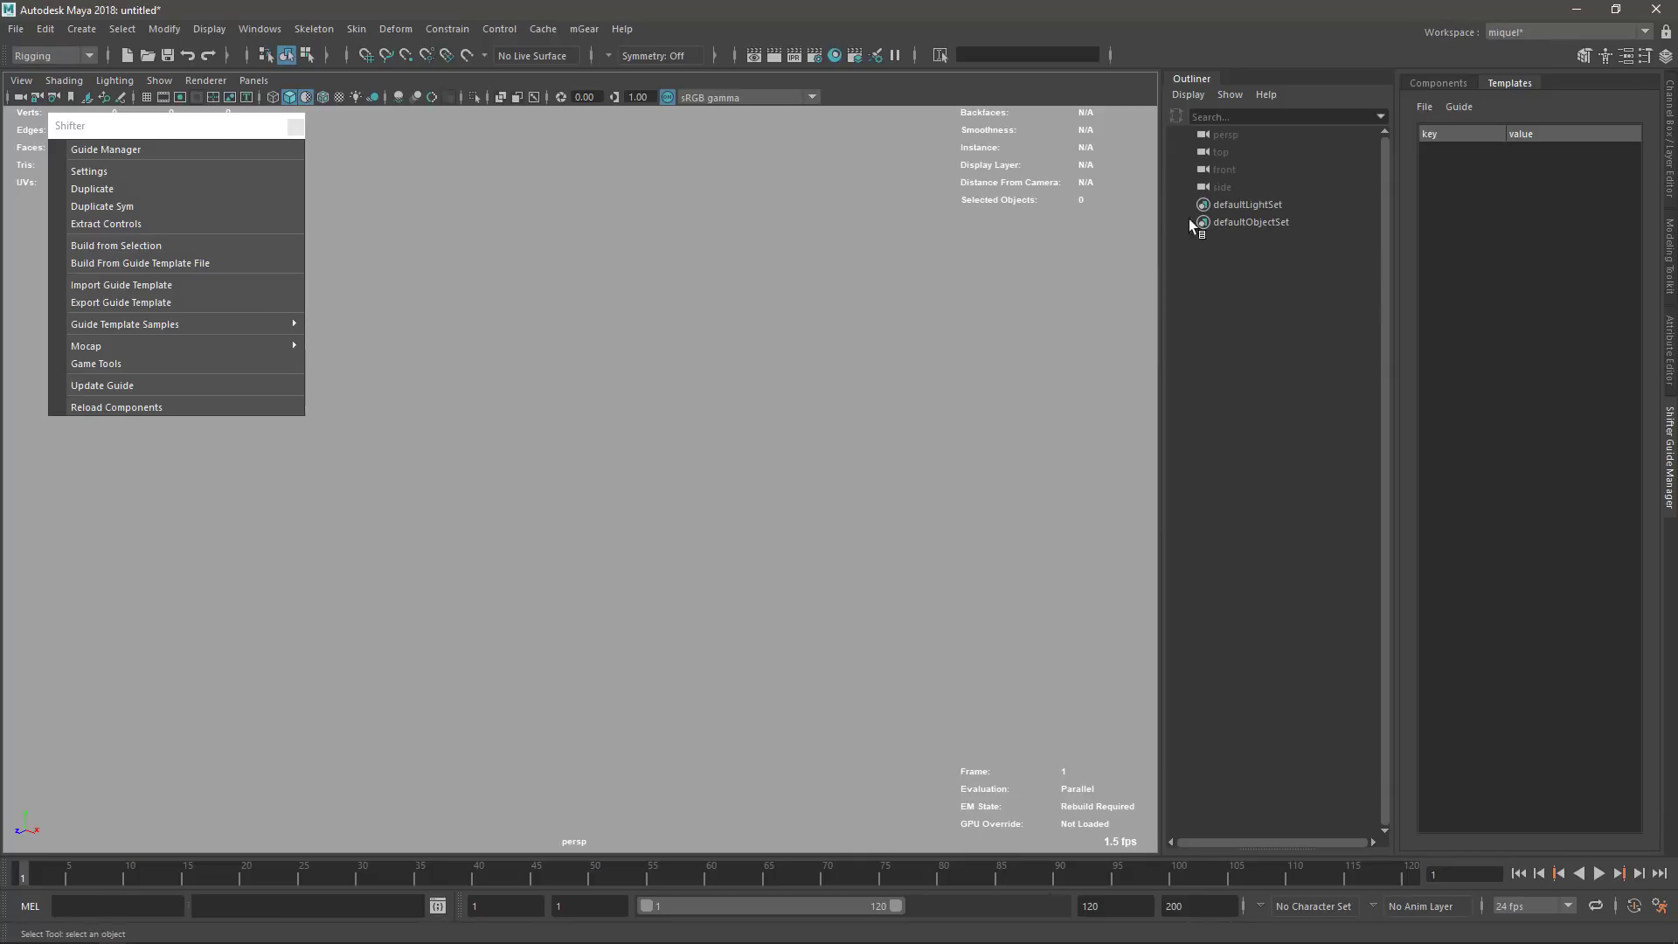
- Draw an arm_2jnt_01 component in the empty scene from the Guide Manager's component list
left_click(1434, 85)
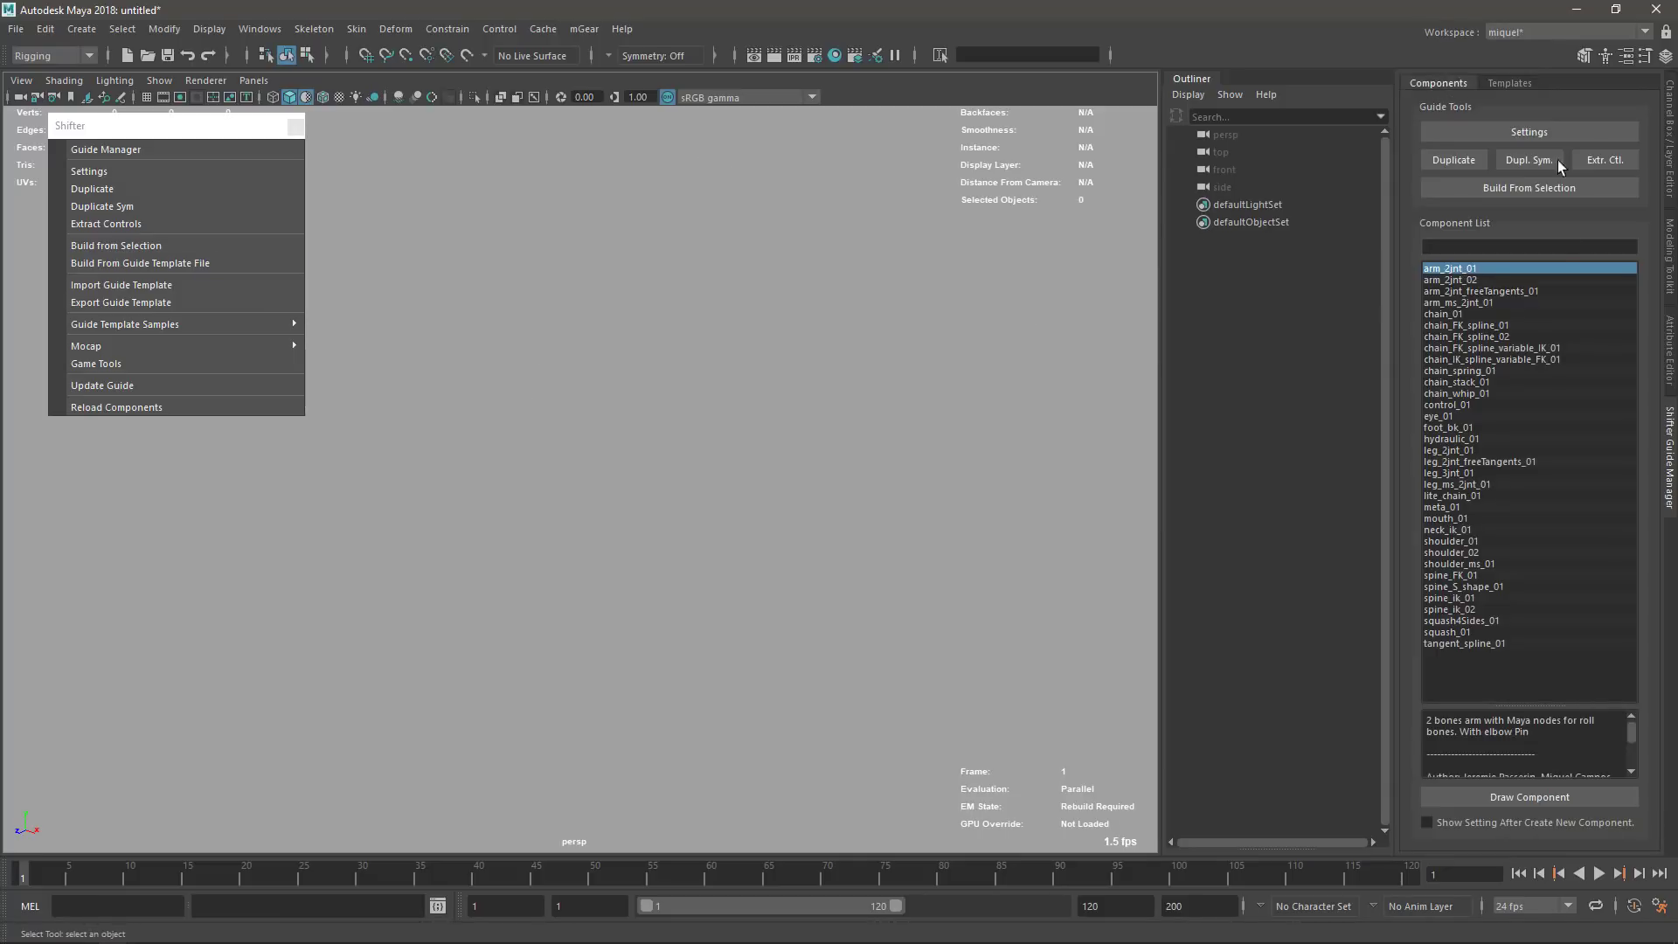
double_click(1462, 269)
scroll(667, 472, "up", 4)
middle_click_drag(720, 497, 648, 449, "alt")
left_click_drag(647, 449, 717, 473, "alt")
- Review the file and guide commands offered for guide templates, and deselect the arm guide
left_click(1498, 84)
left_click(1424, 107)
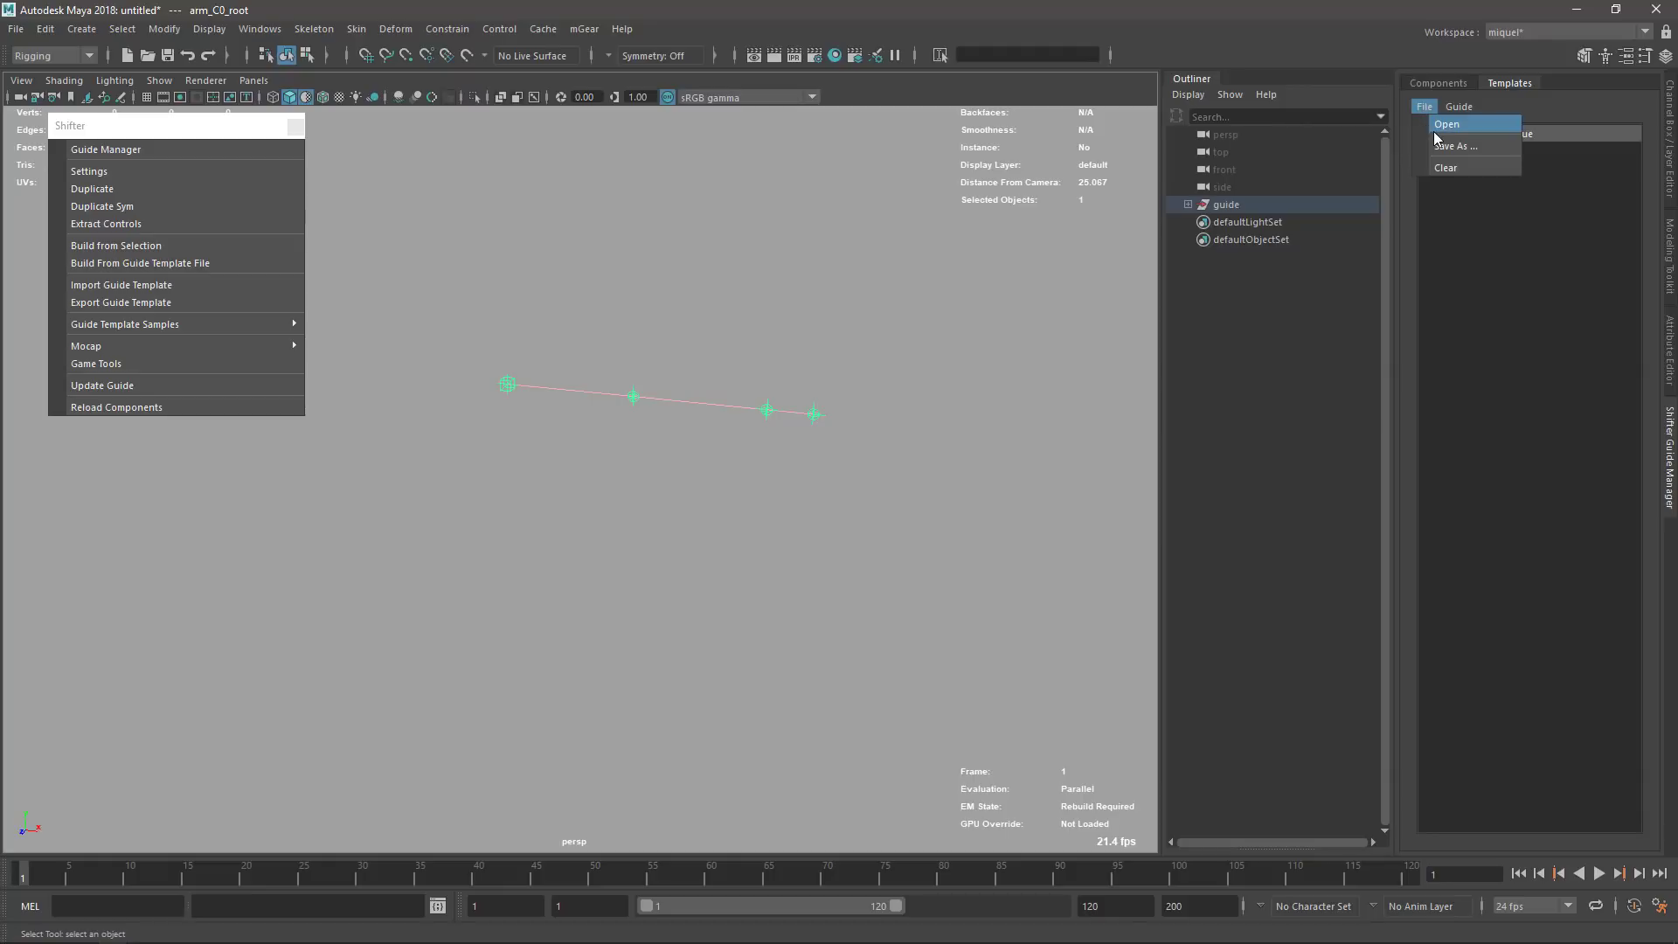
left_click(1459, 107)
left_click(1459, 107)
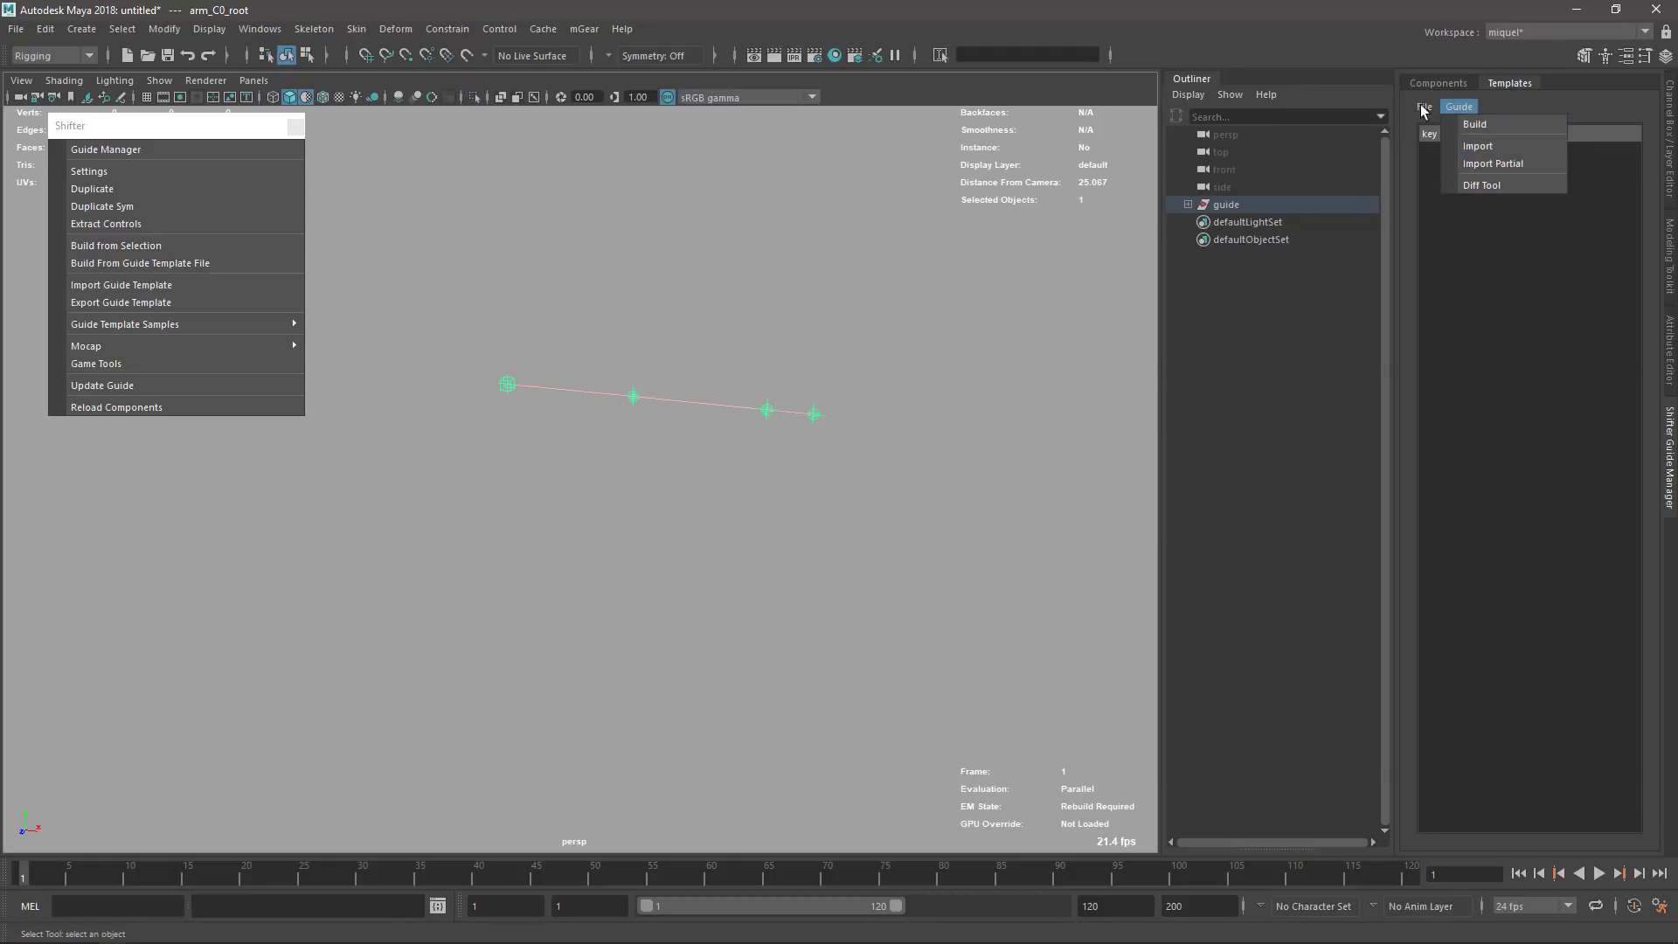
left_click(897, 370)
- Close the floating Shifter menu, tear it off again from mGear, and place it clear of the arm guide
left_click_drag(147, 119, 149, 151)
left_click(307, 150)
left_click(584, 30)
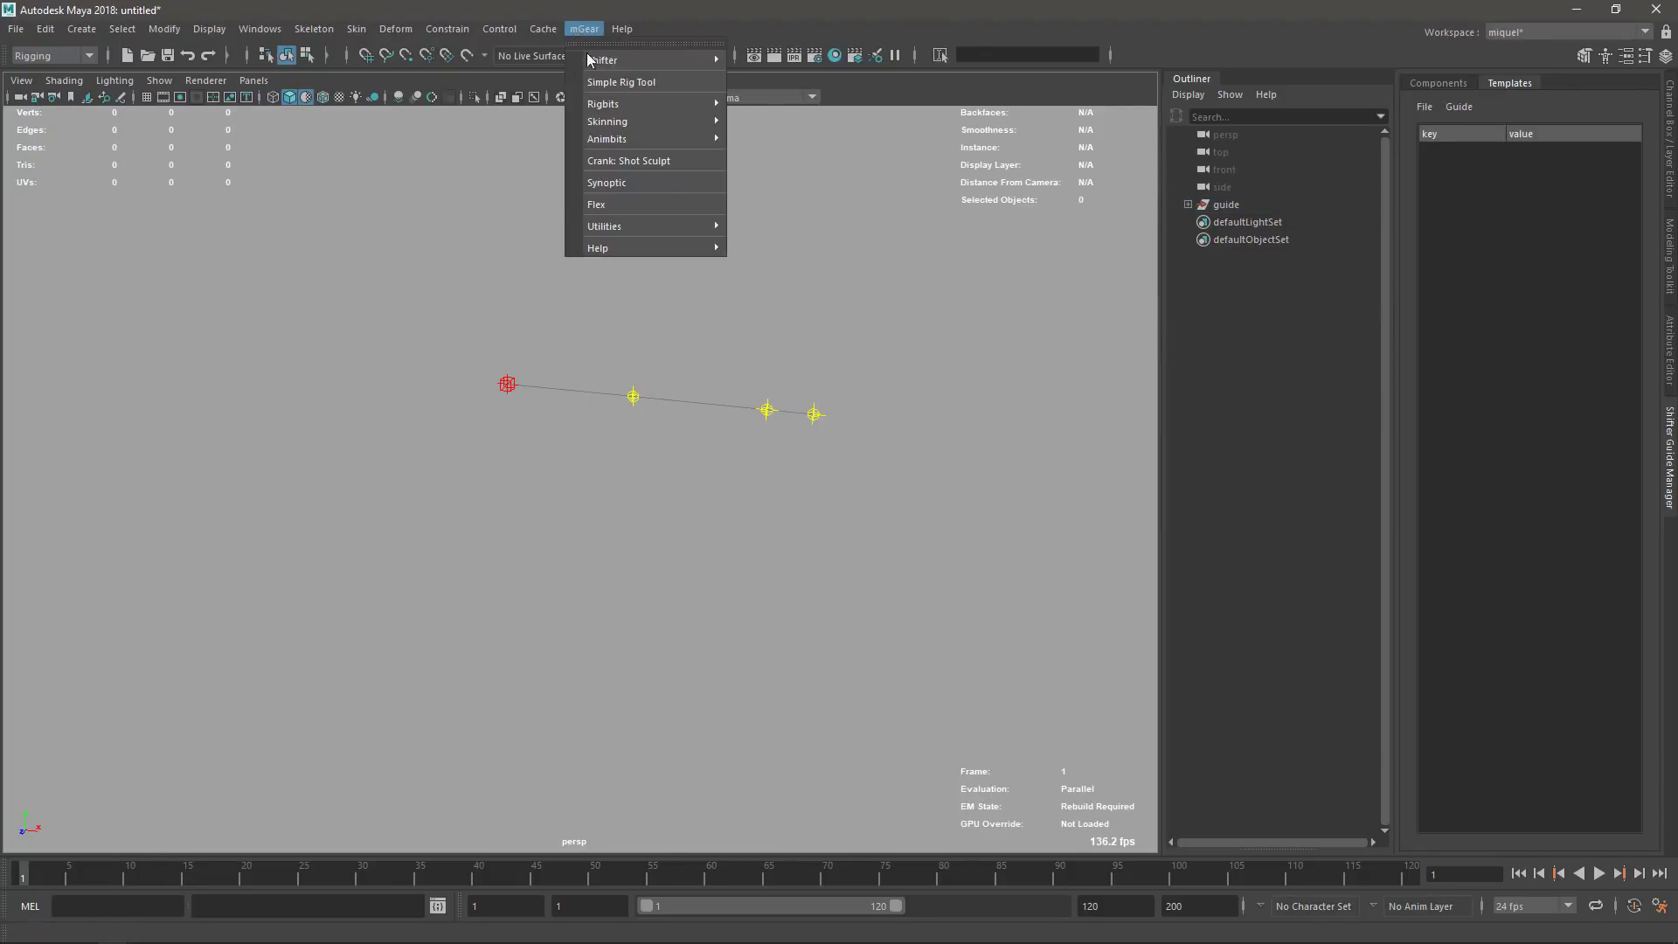
mouse_move(636, 60)
left_click(799, 58)
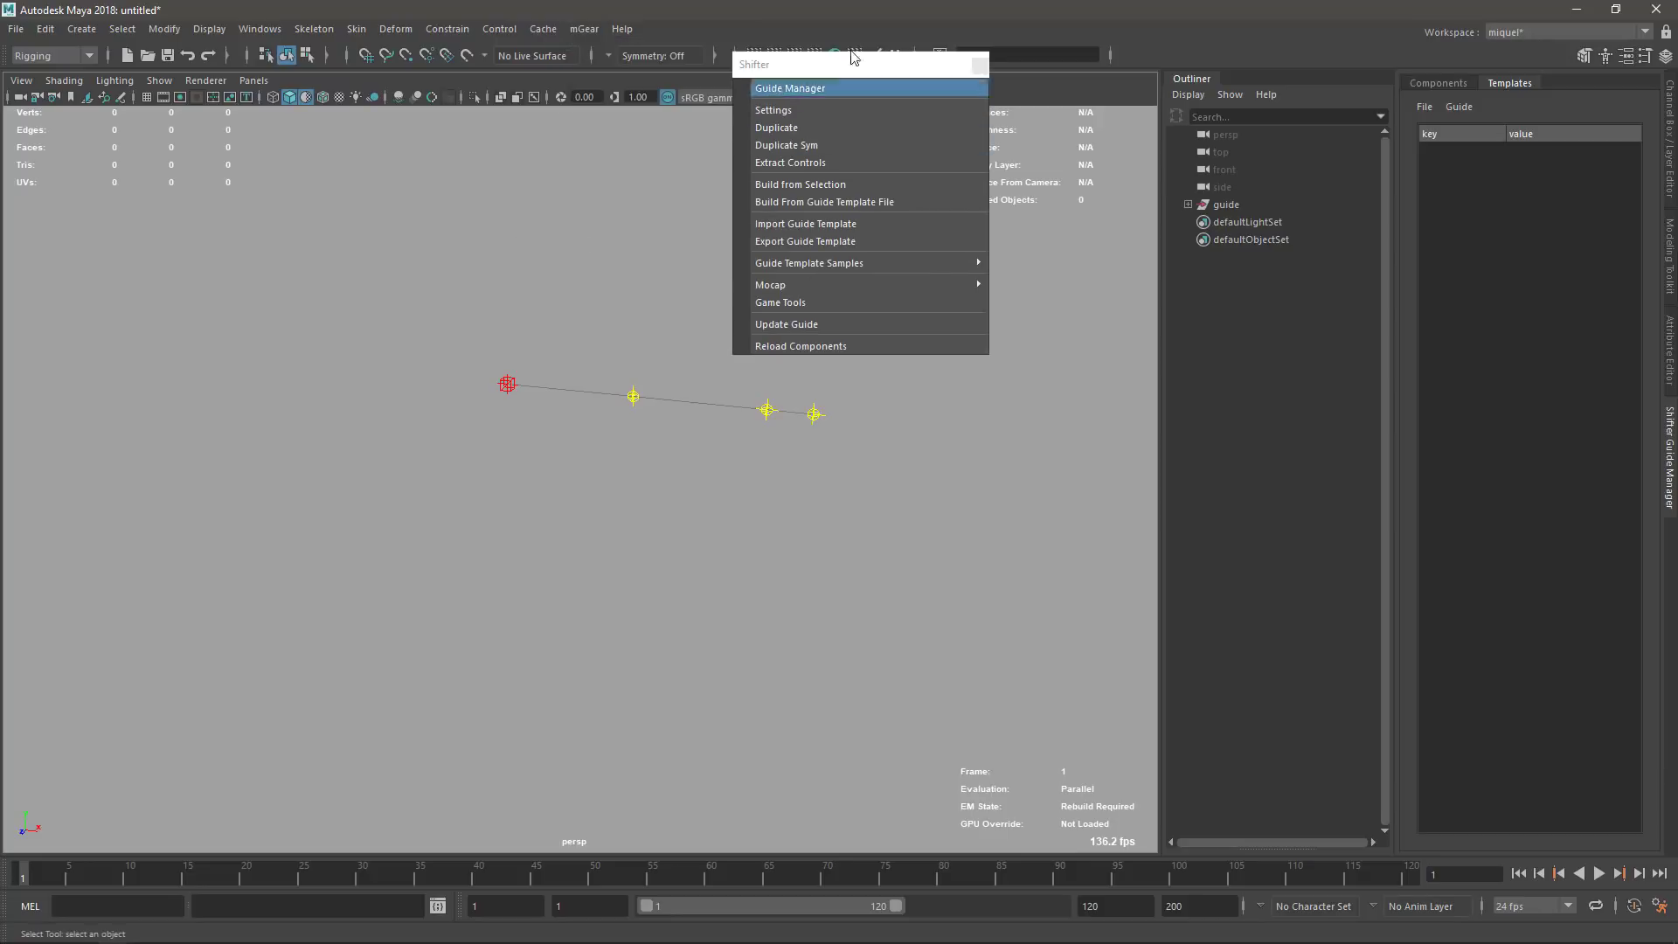
left_click_drag(811, 70, 270, 118)
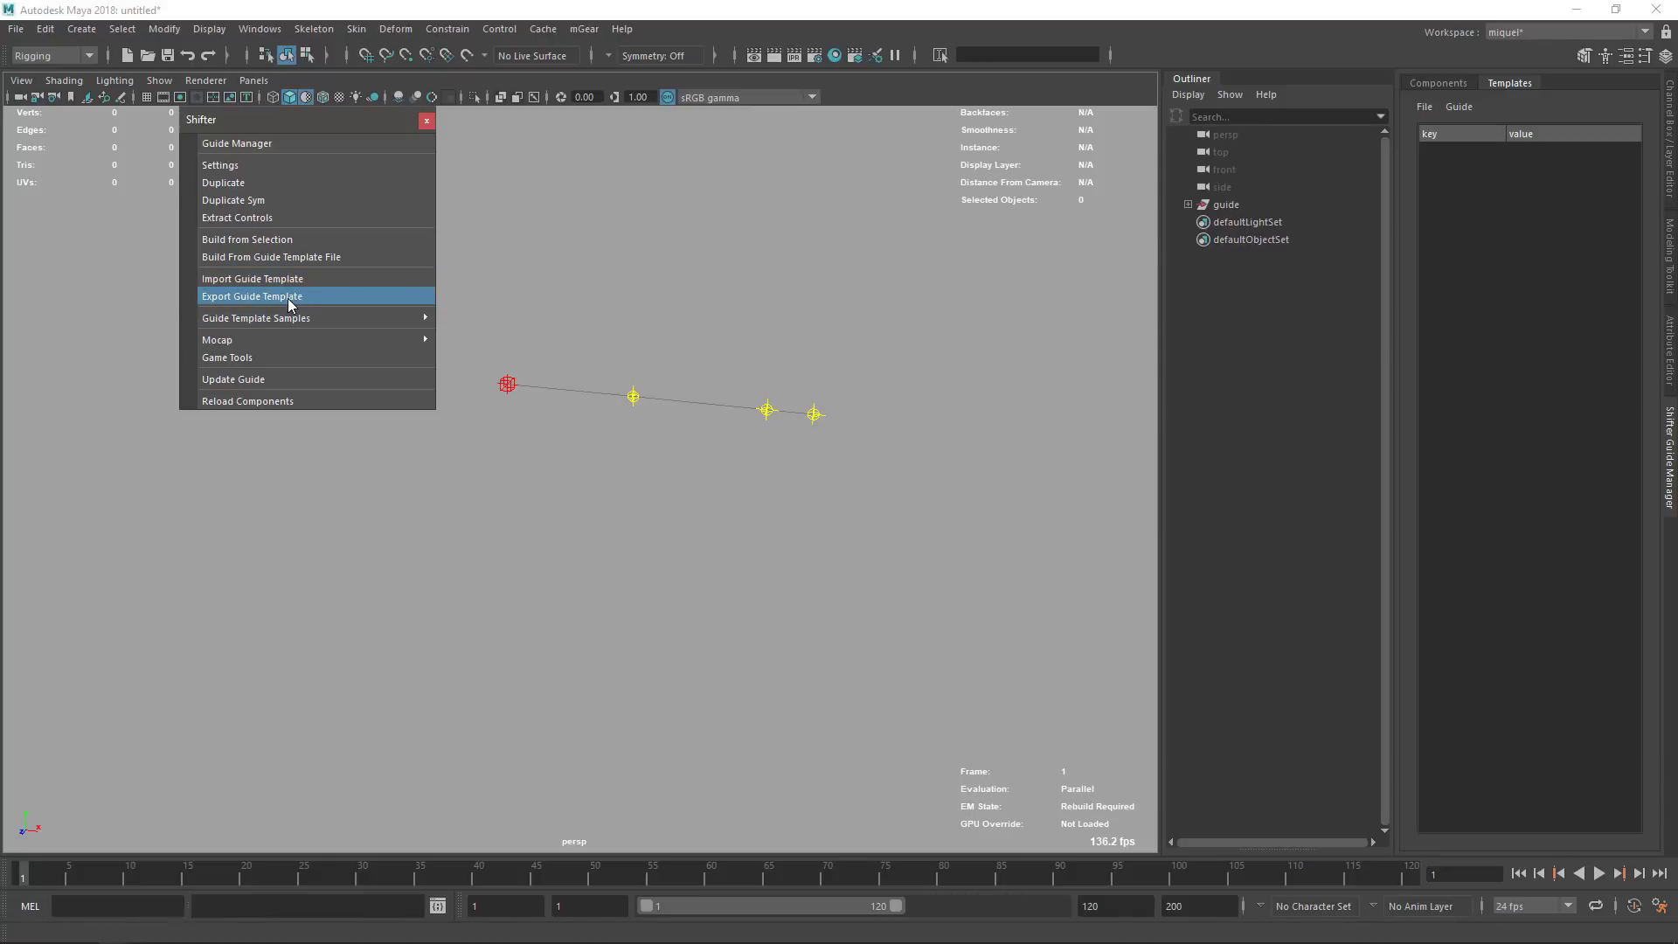
- Export the whole guide as a guide template file named arm
left_click(1223, 205)
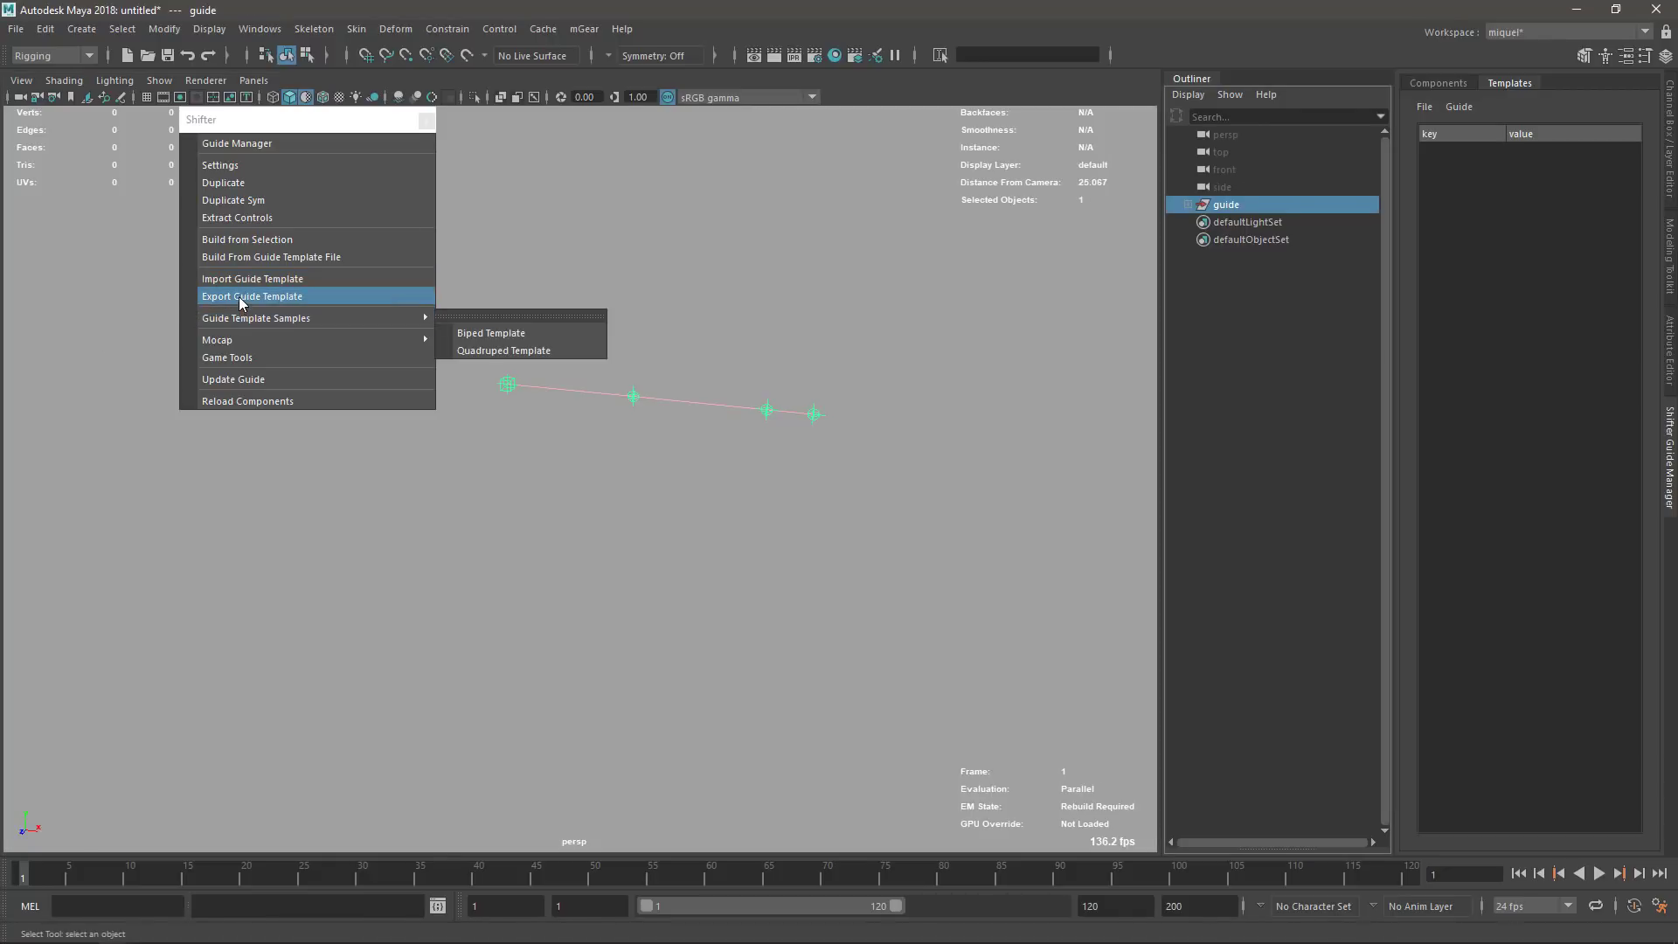
left_click(242, 301)
type("amr")
key("BackSpace")
key("BackSpace")
type("rm")
left_click(1423, 672)
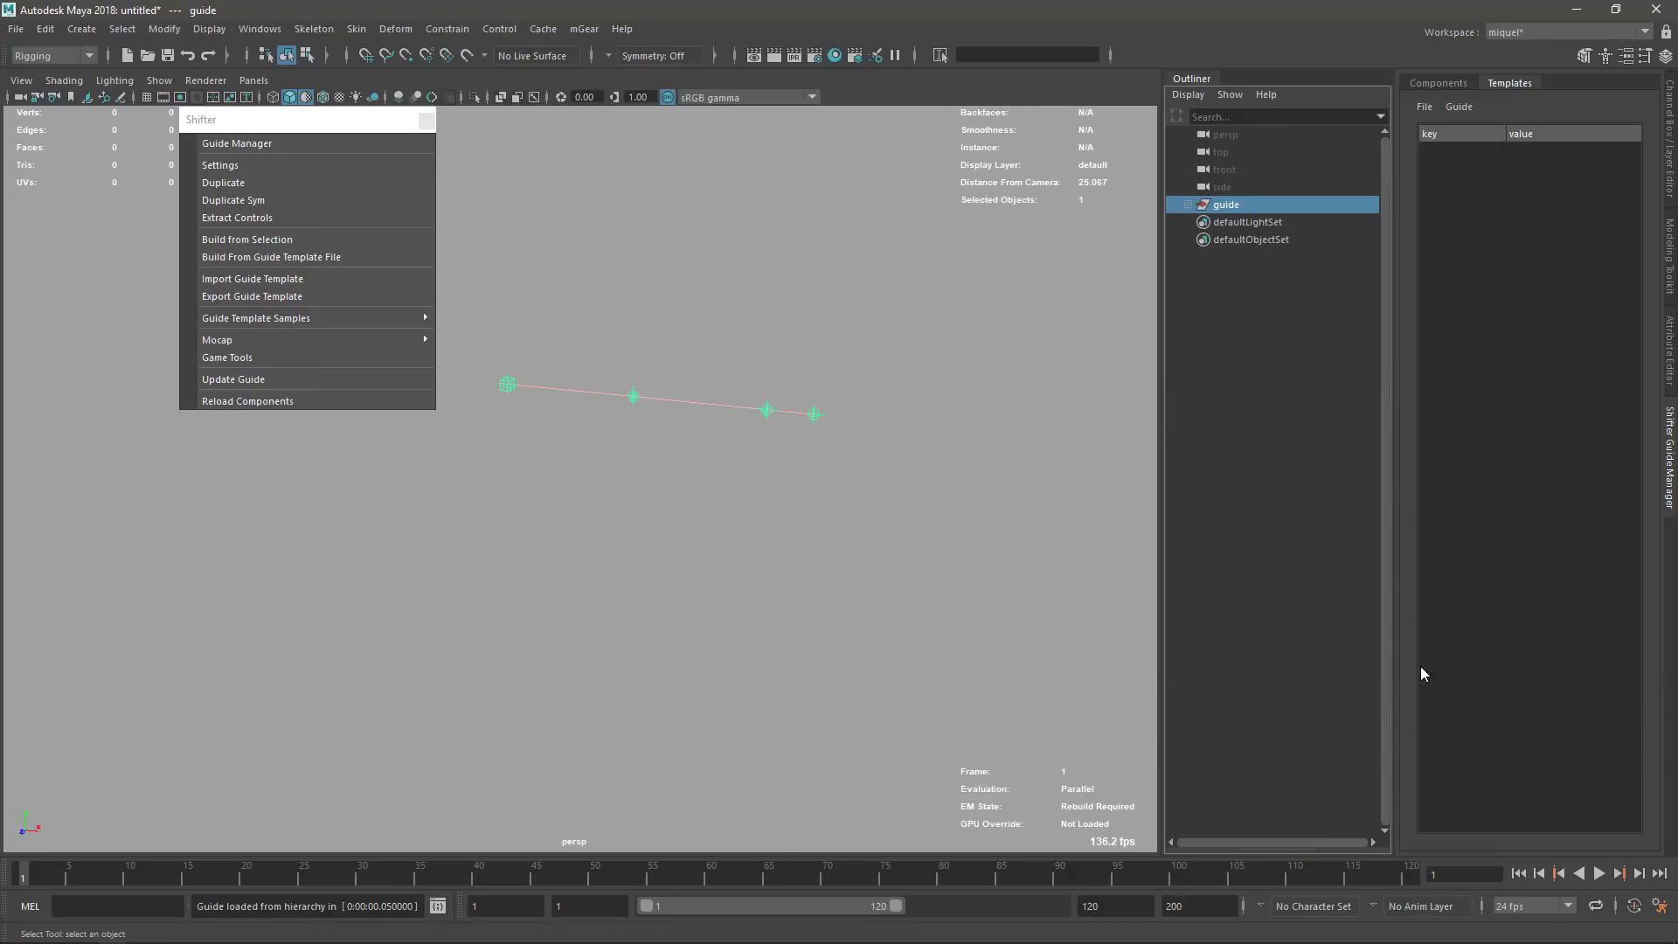
- Examine the guide export log in the script editor output, and close the editor
left_click(438, 906)
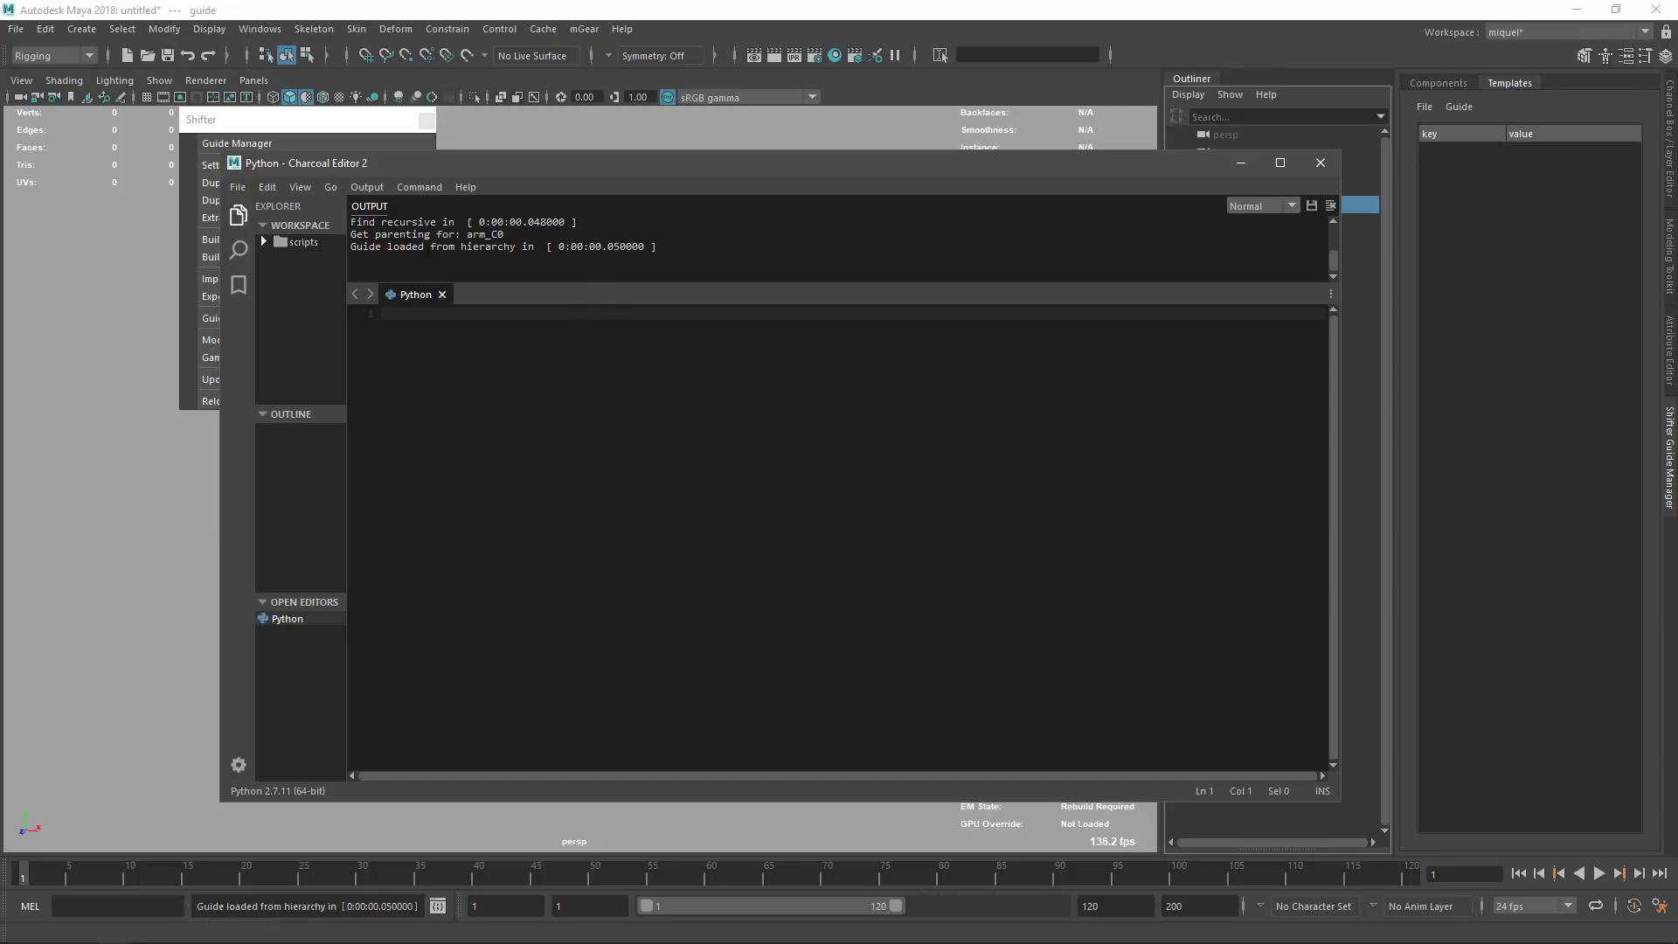
left_click_drag(399, 247, 673, 250)
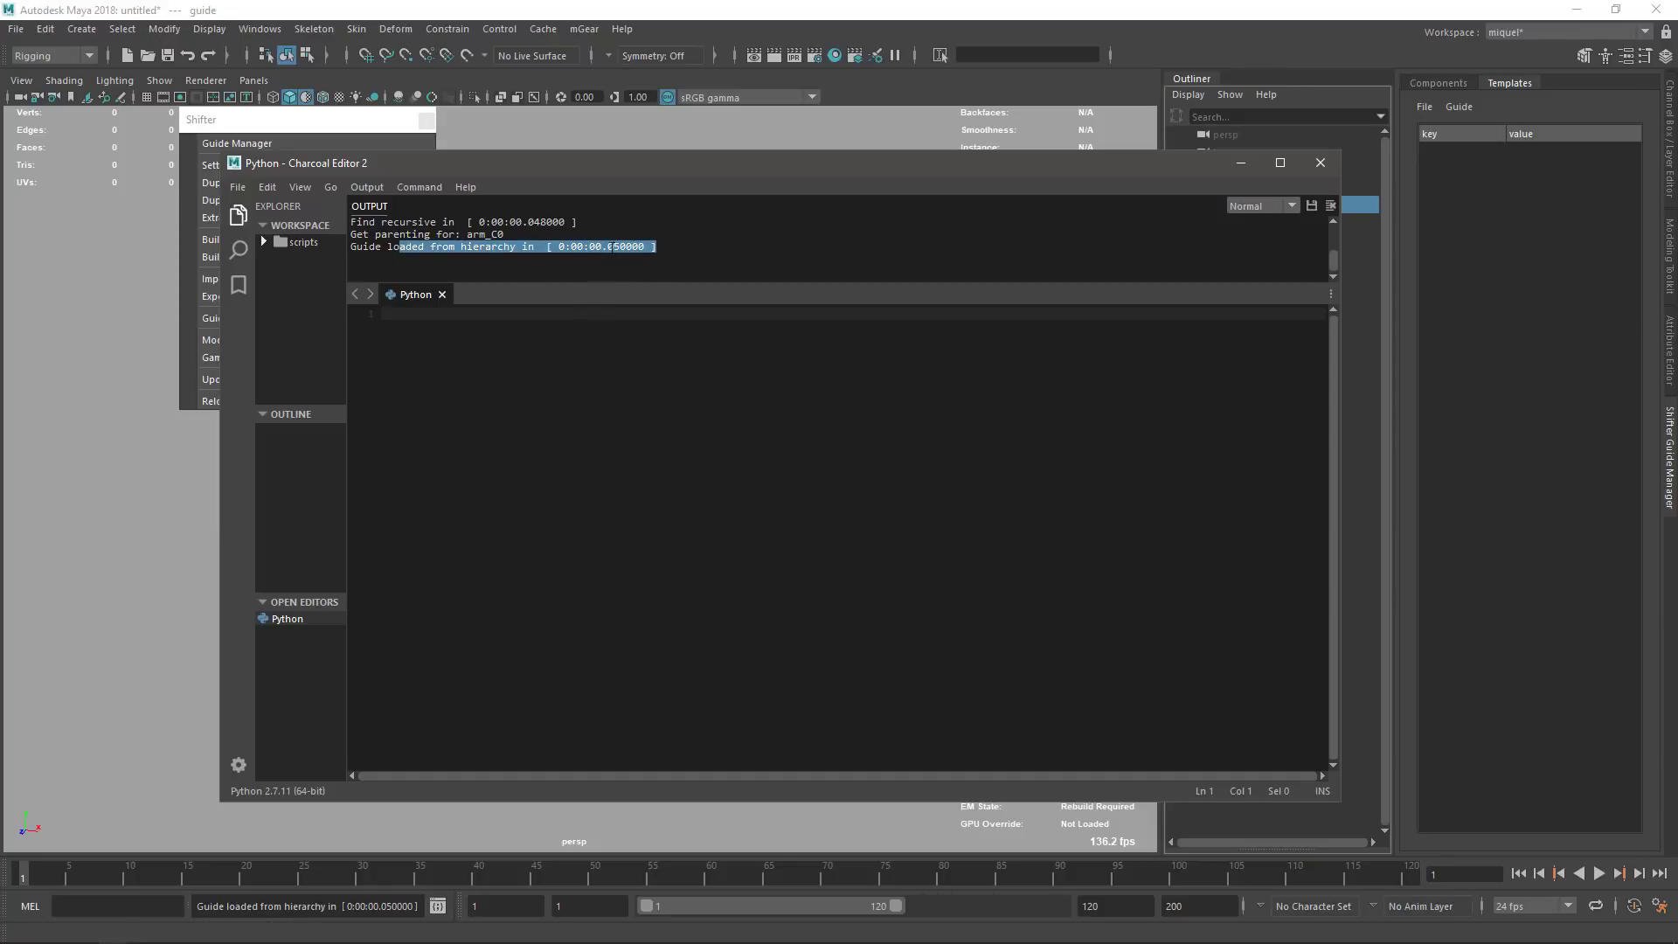
left_click(645, 251)
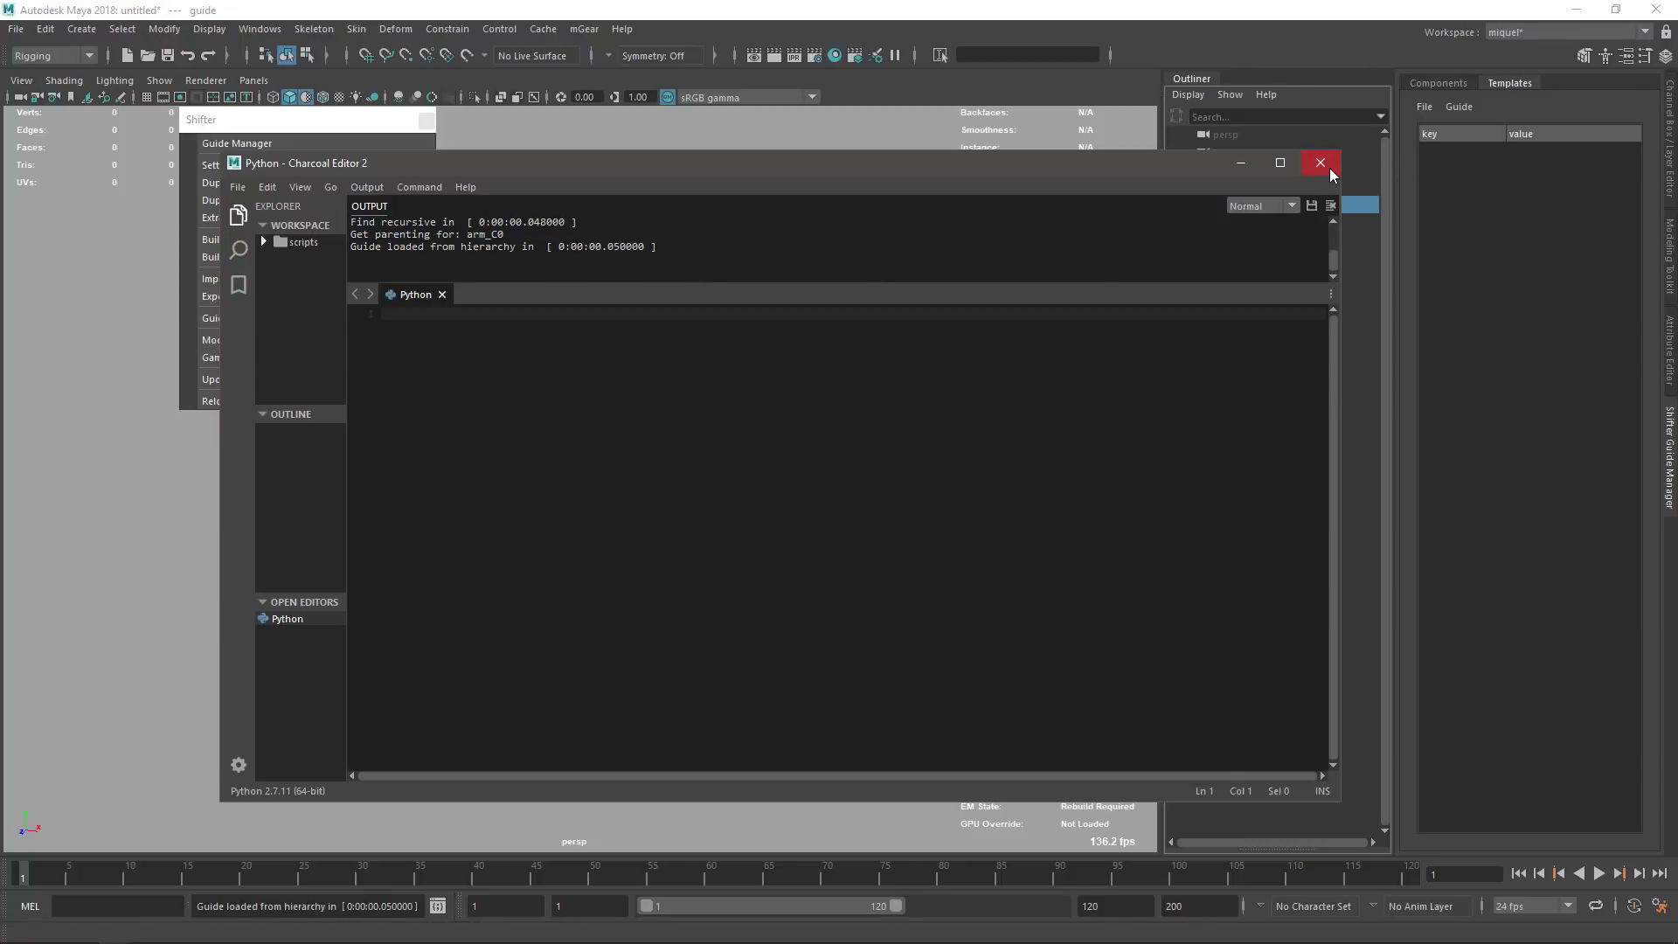
left_click(1321, 164)
- Start a new scene without saving and import the arm.sgt guide template into it
left_click_drag(640, 334, 635, 446, "alt")
key("ctrl+n")
left_click(835, 483)
left_click(267, 279)
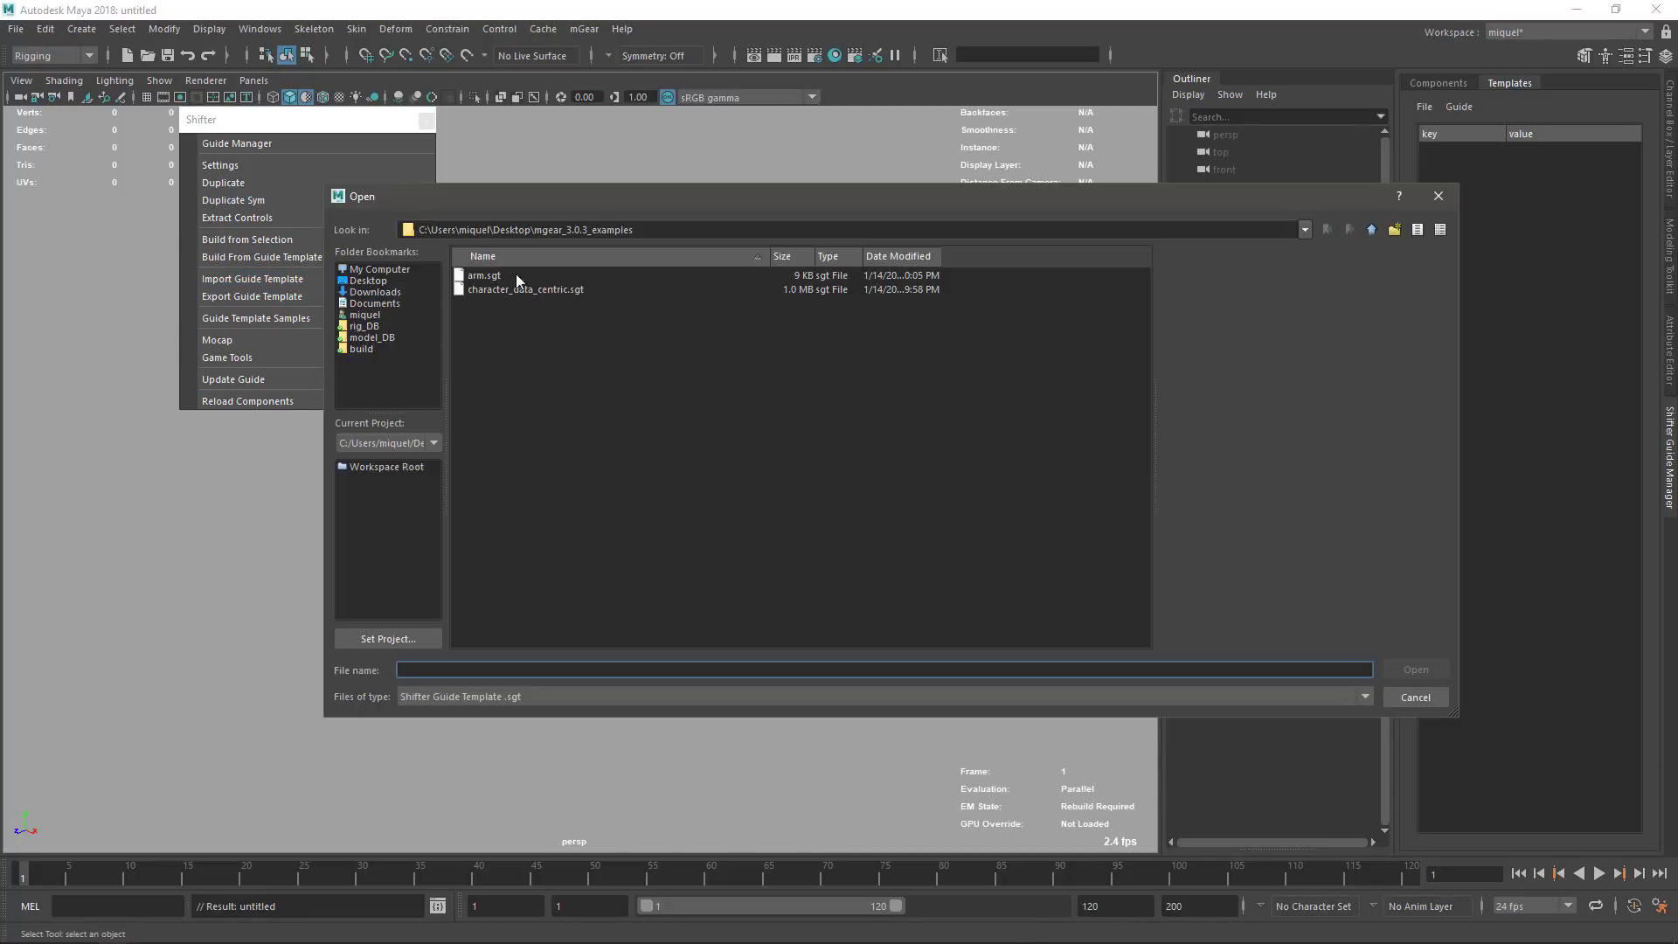
double_click(485, 276)
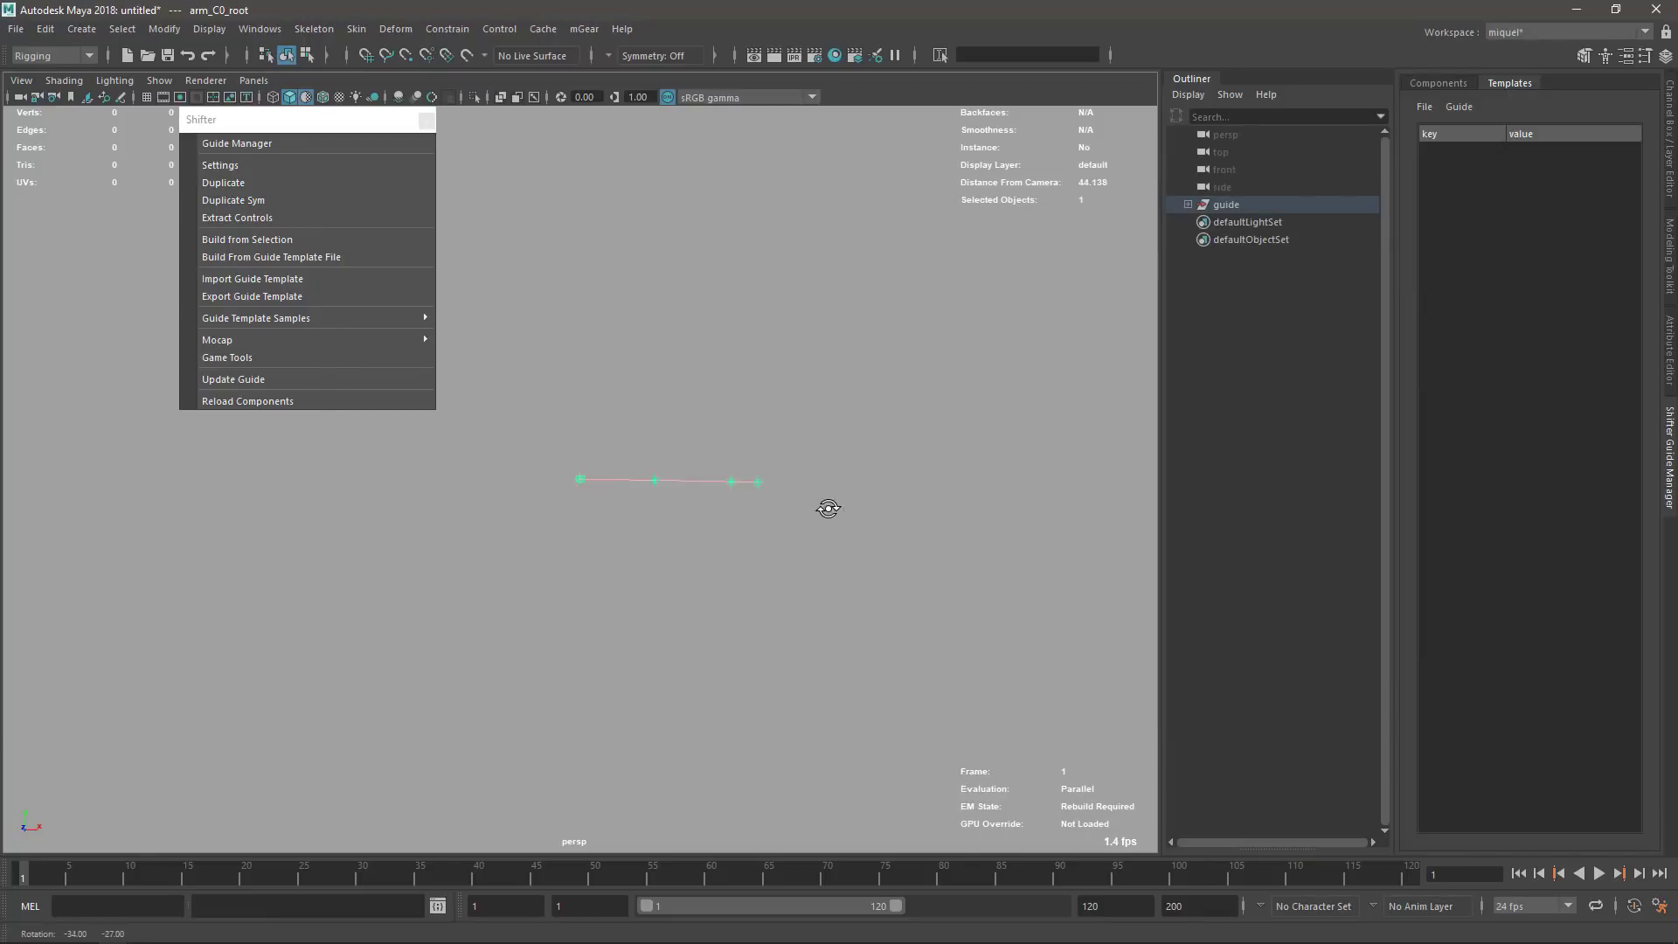
- Pose the arm guide by moving its root up and outward, sloping the arm downward and bending the elbow forward
key("w")
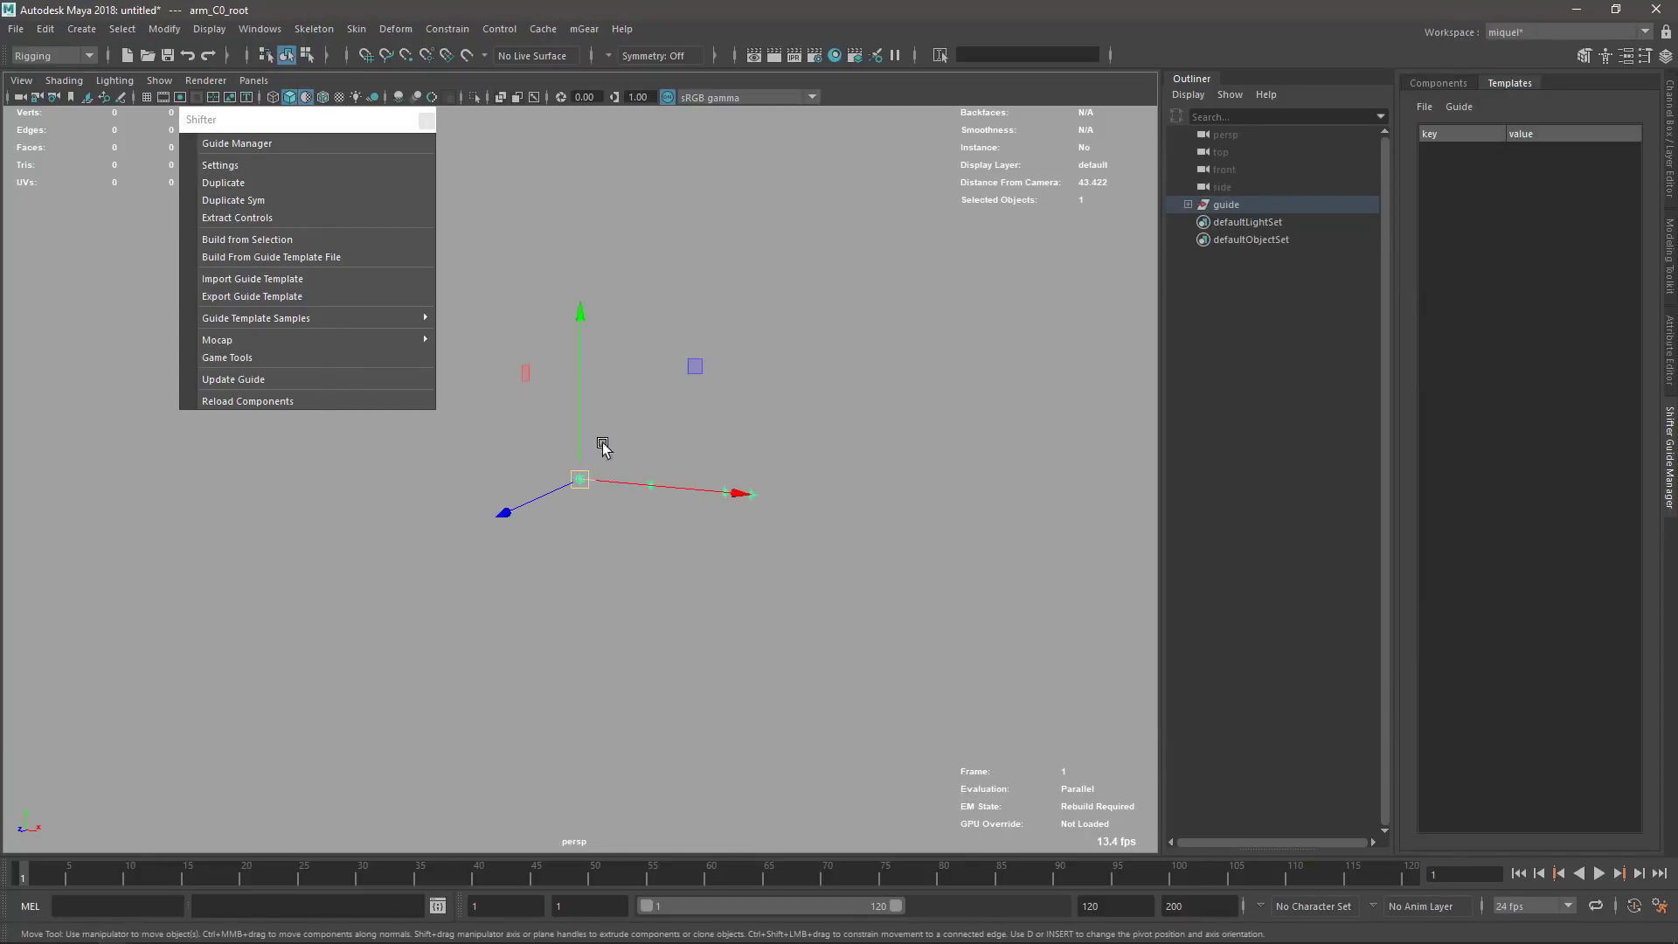
left_click_drag(695, 374, 841, 229)
key("e")
key("q")
left_click(779, 348)
key("e")
left_click_drag(813, 397, 672, 399)
key("q")
left_click(666, 336)
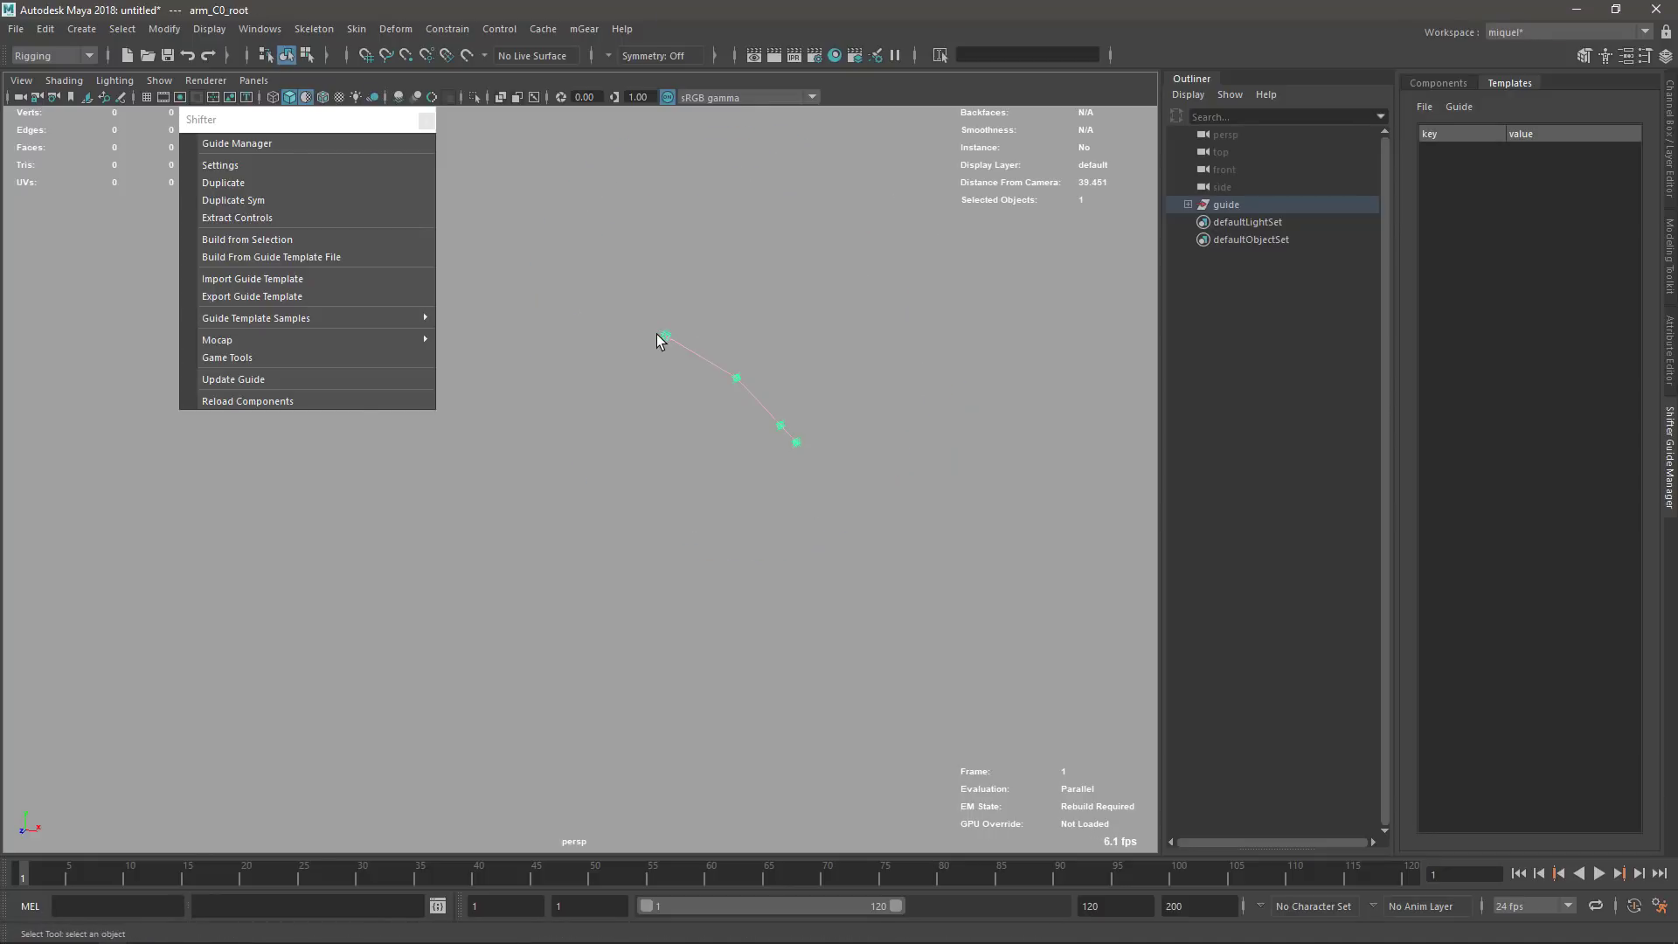
- Set the arm component's side to left in its settings and create its mirrored copy with Duplicate Sym
left_click(219, 165)
left_click(259, 239)
left_click(257, 264)
left_click(339, 152)
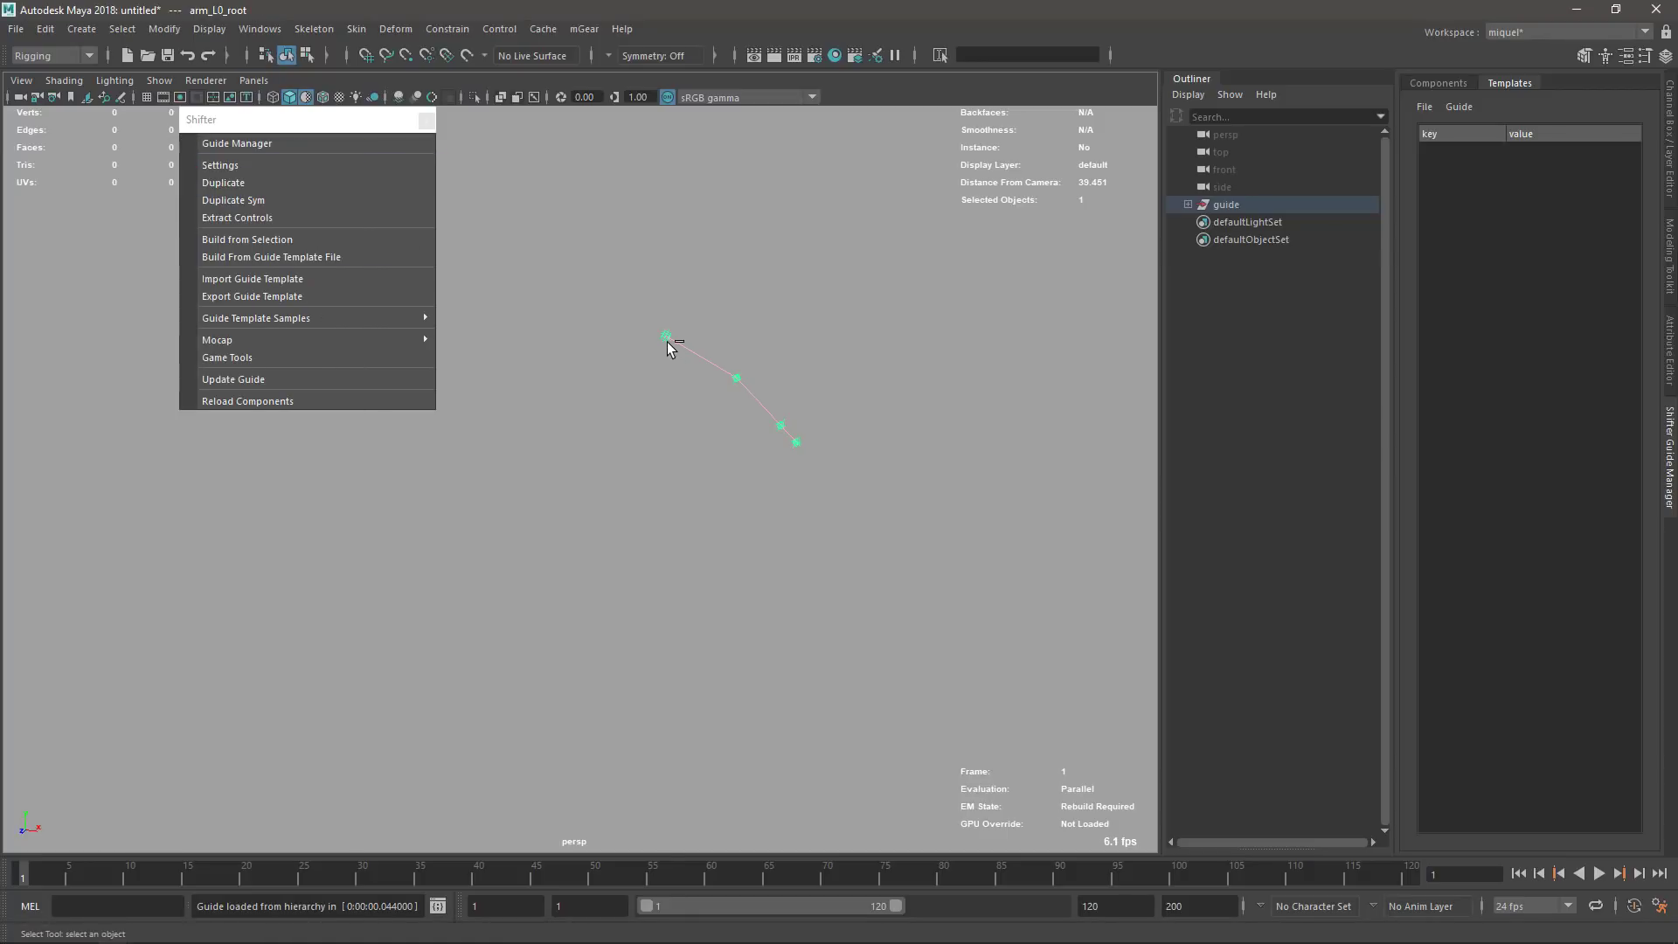
middle_click_drag(648, 343, 731, 362, "alt")
scroll(732, 362, "down", 4)
left_click_drag(731, 362, 710, 400, "alt")
- Export the whole two-arm guide as a guide template, overwriting arm.sgt, and deselect the guide
left_click(1286, 155)
left_click(1233, 205)
left_click(252, 296)
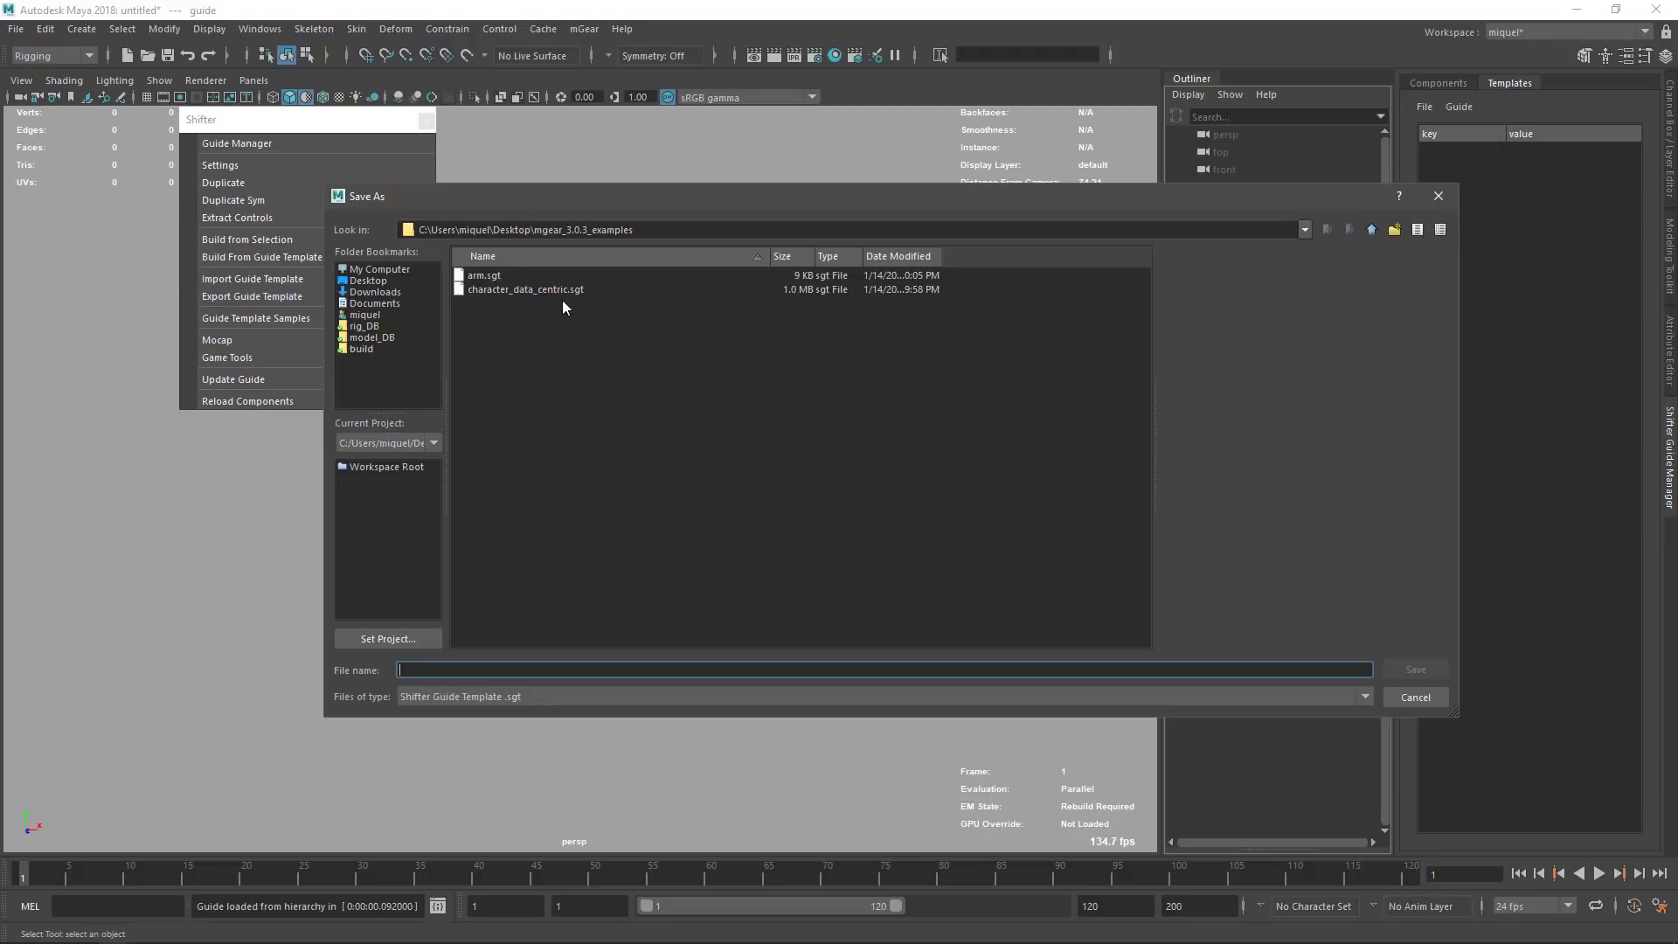
double_click(501, 276)
left_click(842, 492)
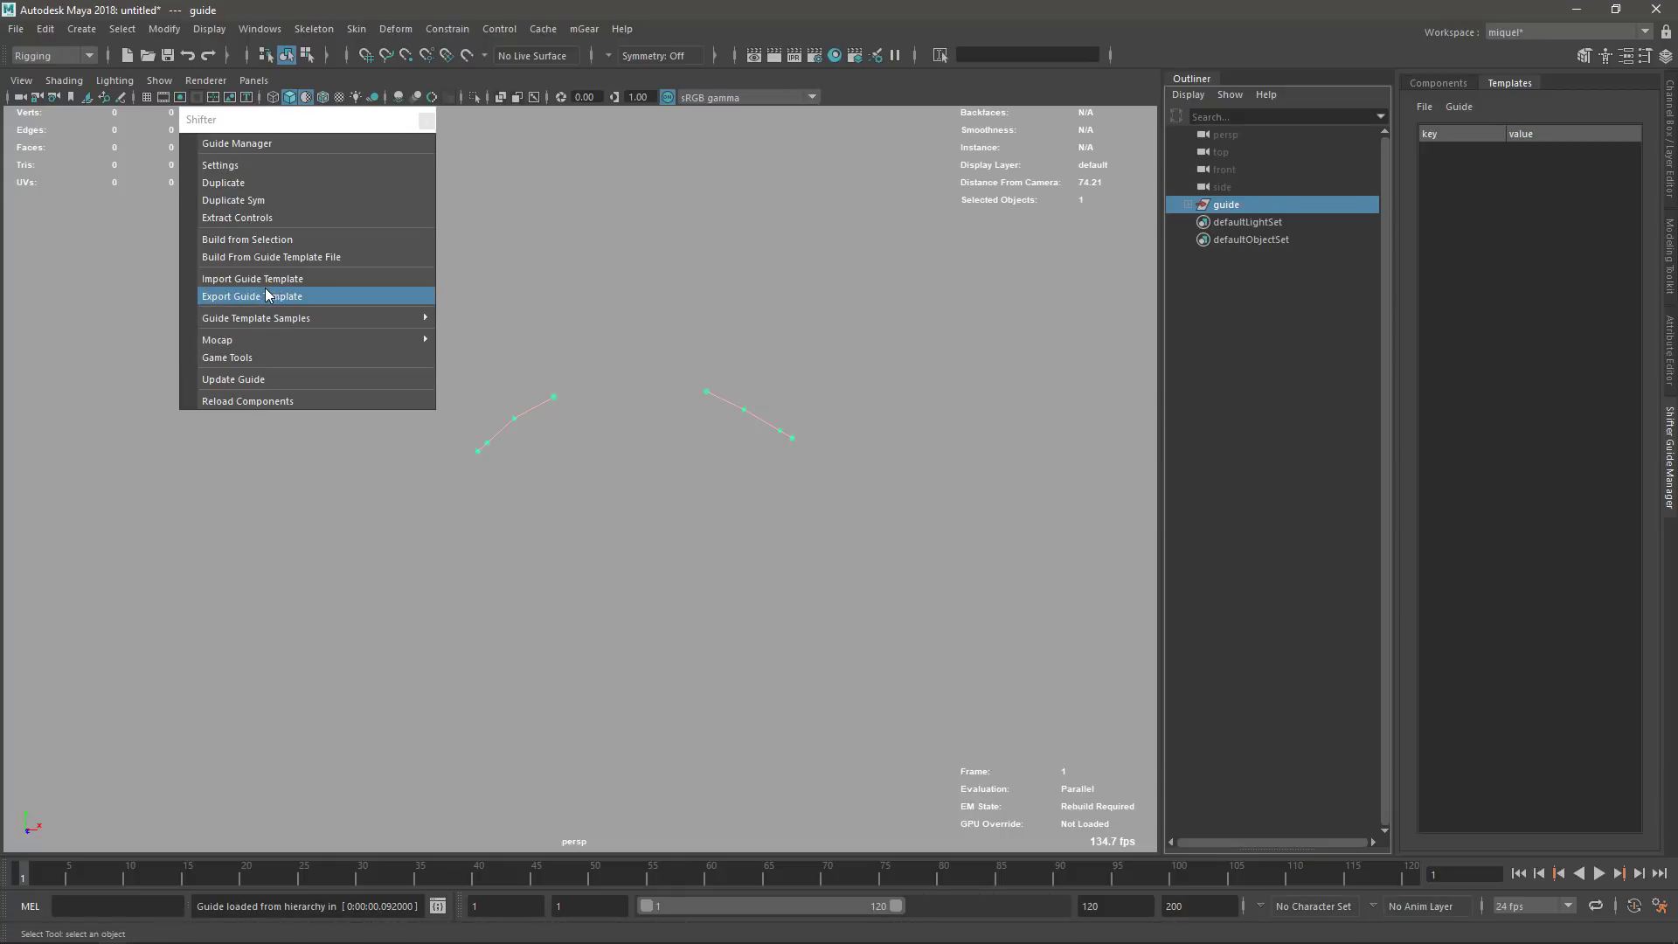
left_click(884, 316)
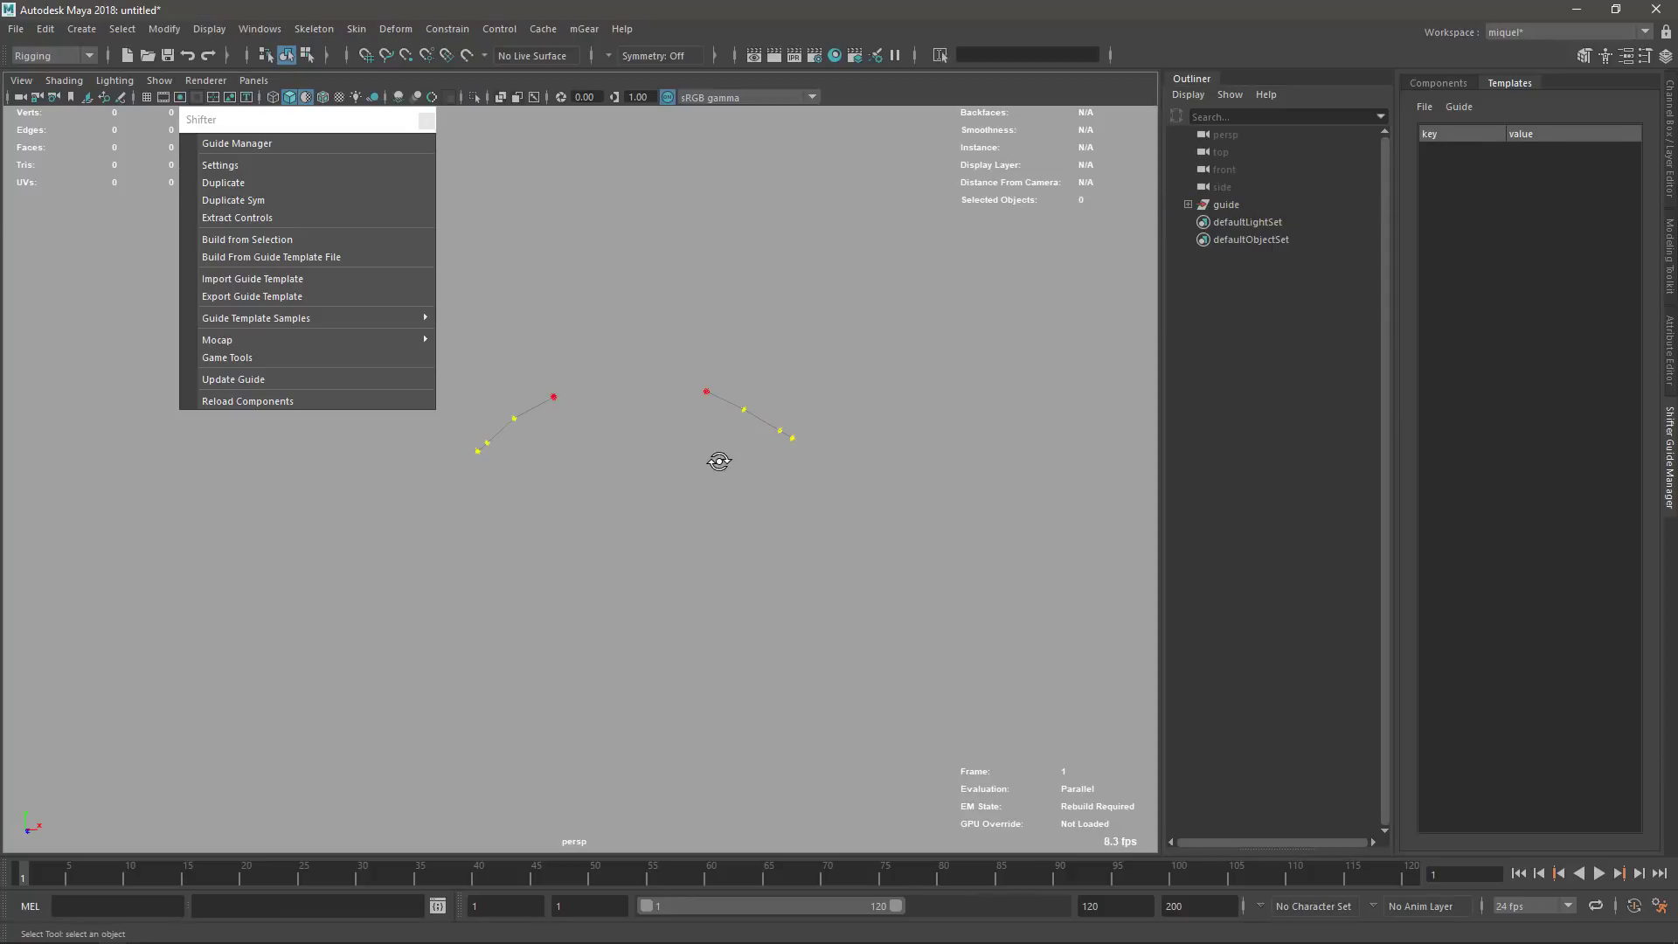
- Discard the current scene for a new one and import the updated arm.sgt template with both arms
scroll(709, 317, "up", 4)
left_click_drag(733, 369, 685, 479, "alt")
key("ctrl+n")
left_click(839, 485)
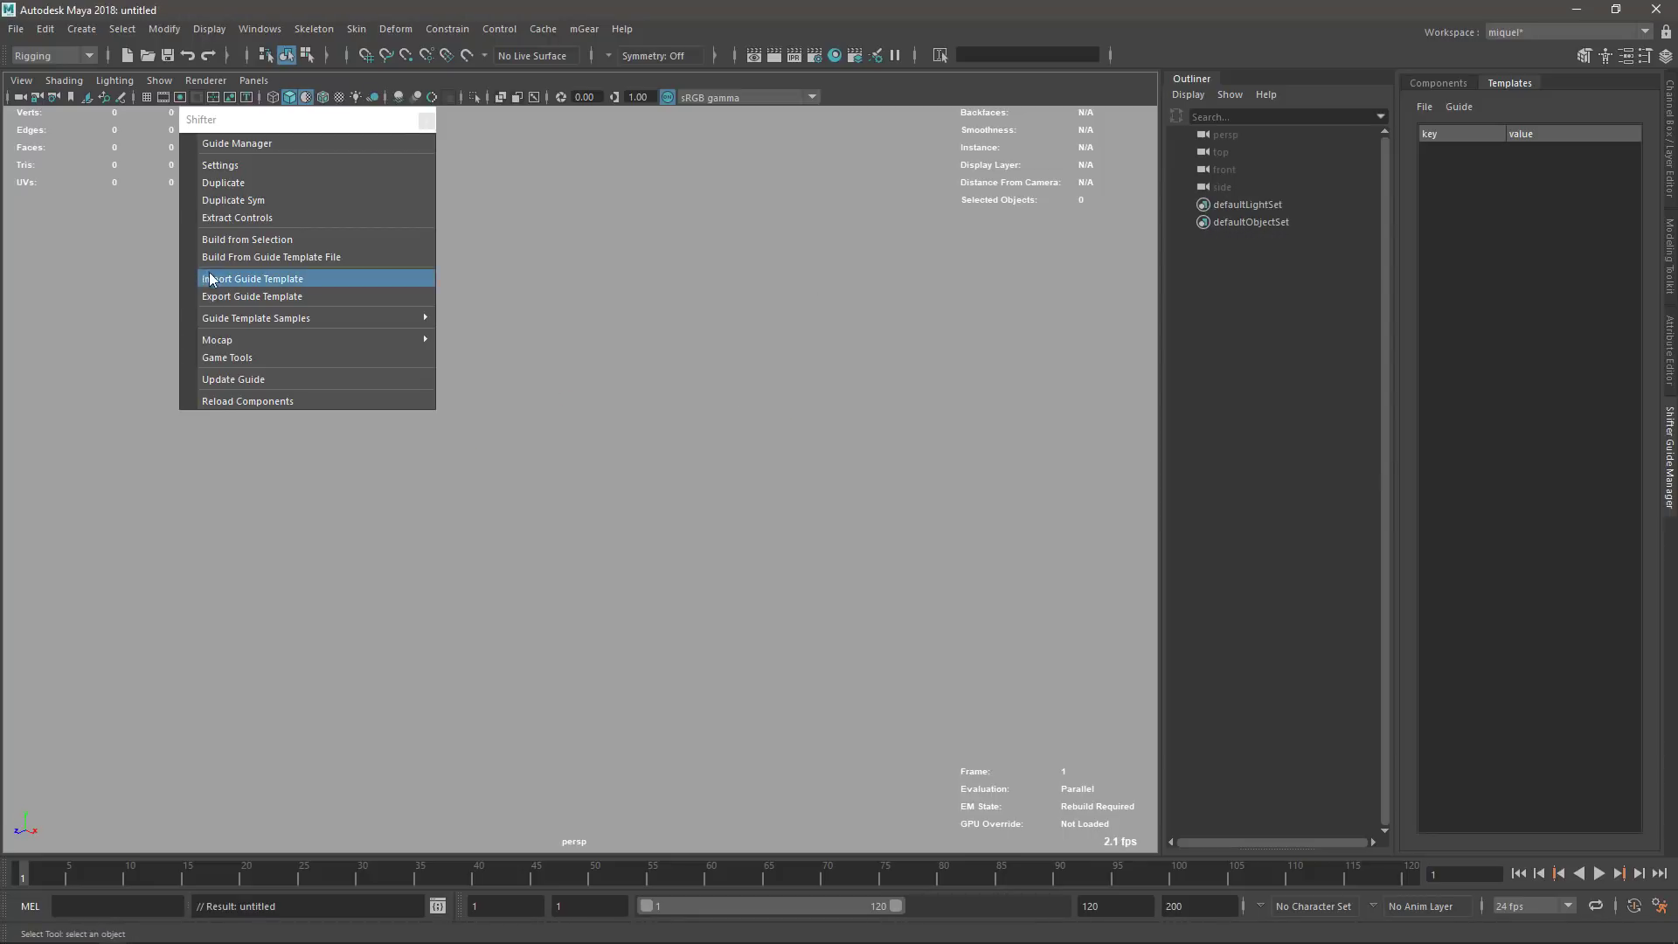
left_click(249, 279)
double_click(514, 276)
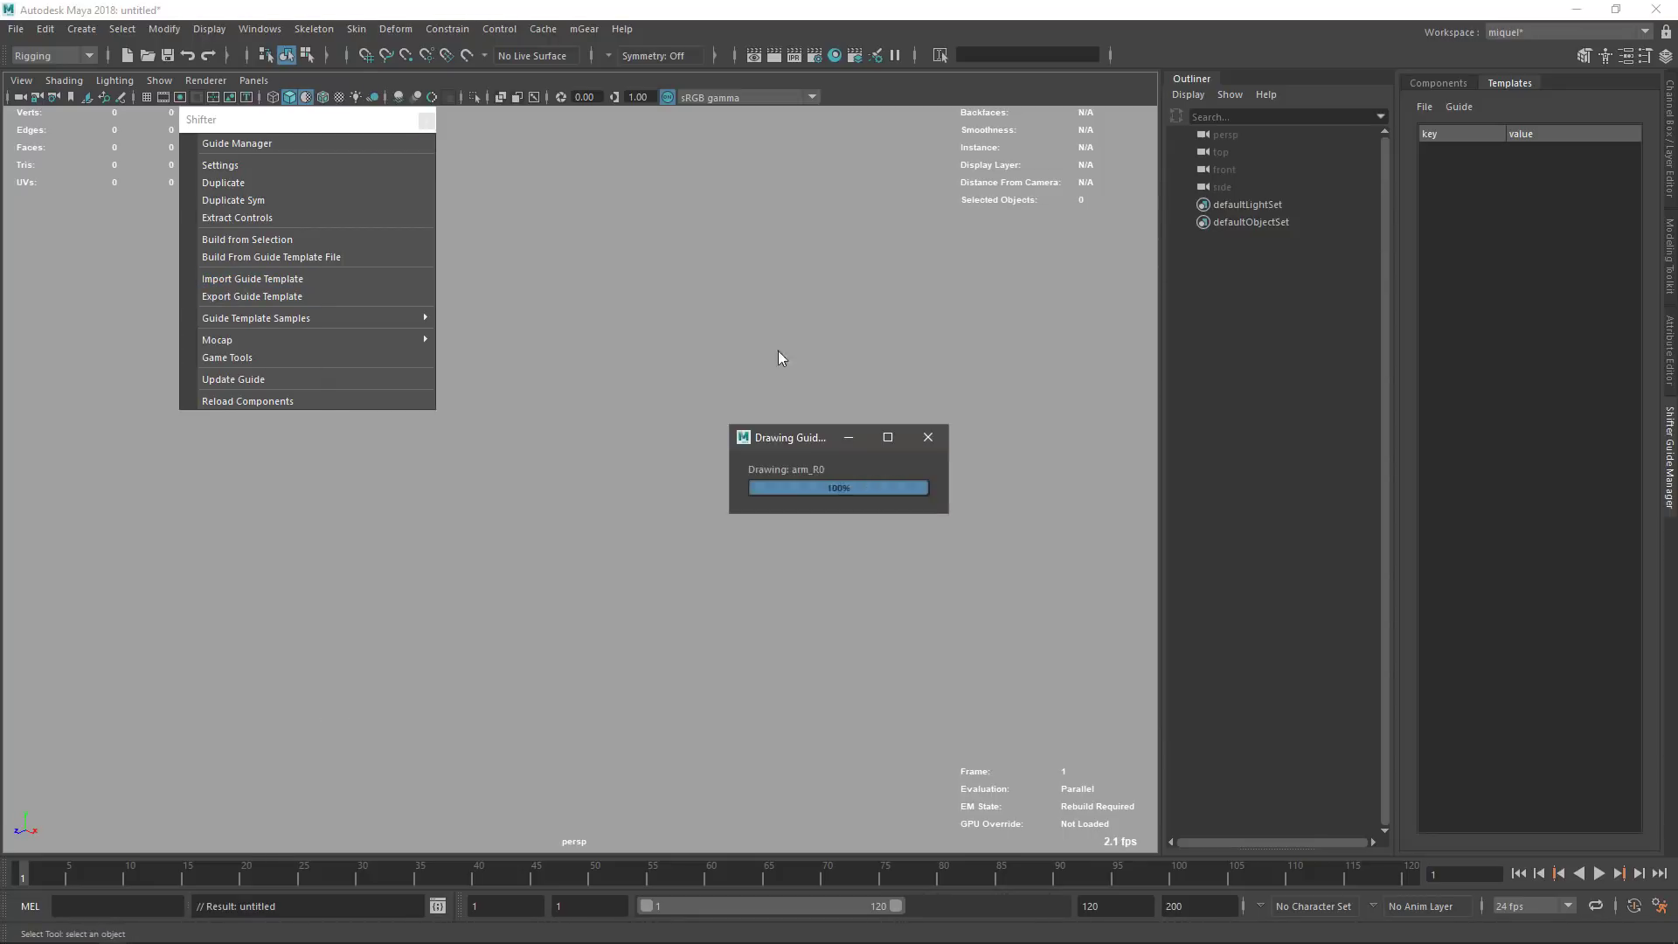
left_click(720, 484)
mouse_move(721, 485)
left_mouse_down("alt")
mouse_move(654, 524)
mouse_move(793, 449)
mouse_move(650, 489)
mouse_move(693, 476)
mouse_move(705, 504)
left_mouse_up("alt")
- In a new unsaved scene, build the rig directly from the arm.sgt template file and close the build log
key("ctrl+n")
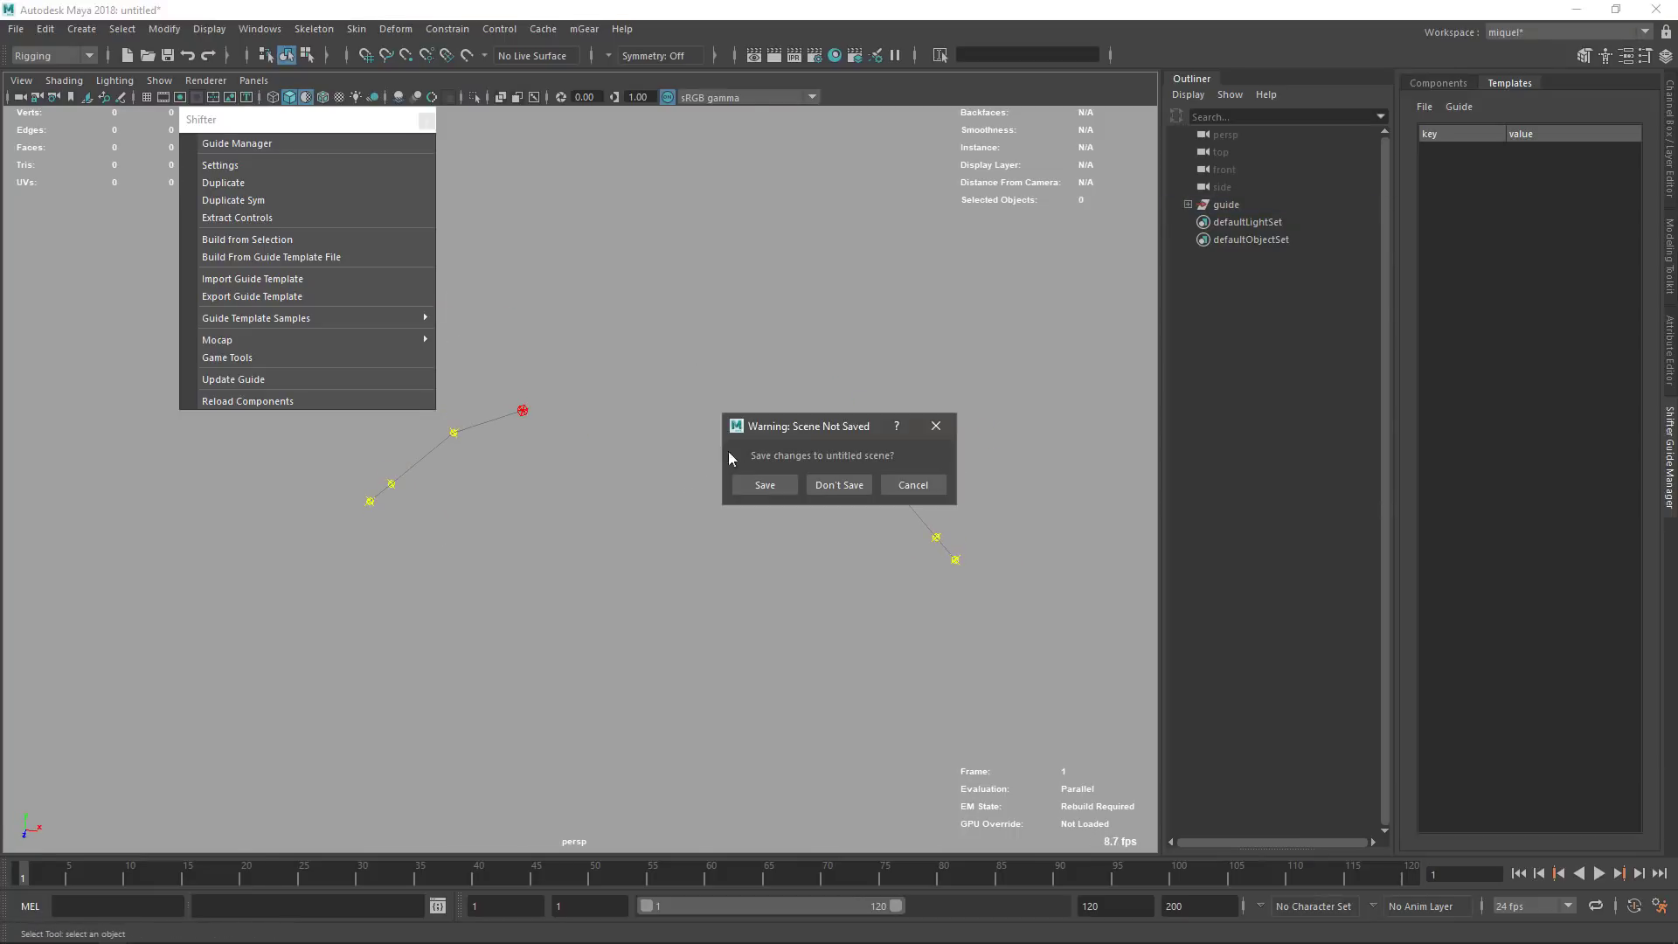
left_click(852, 483)
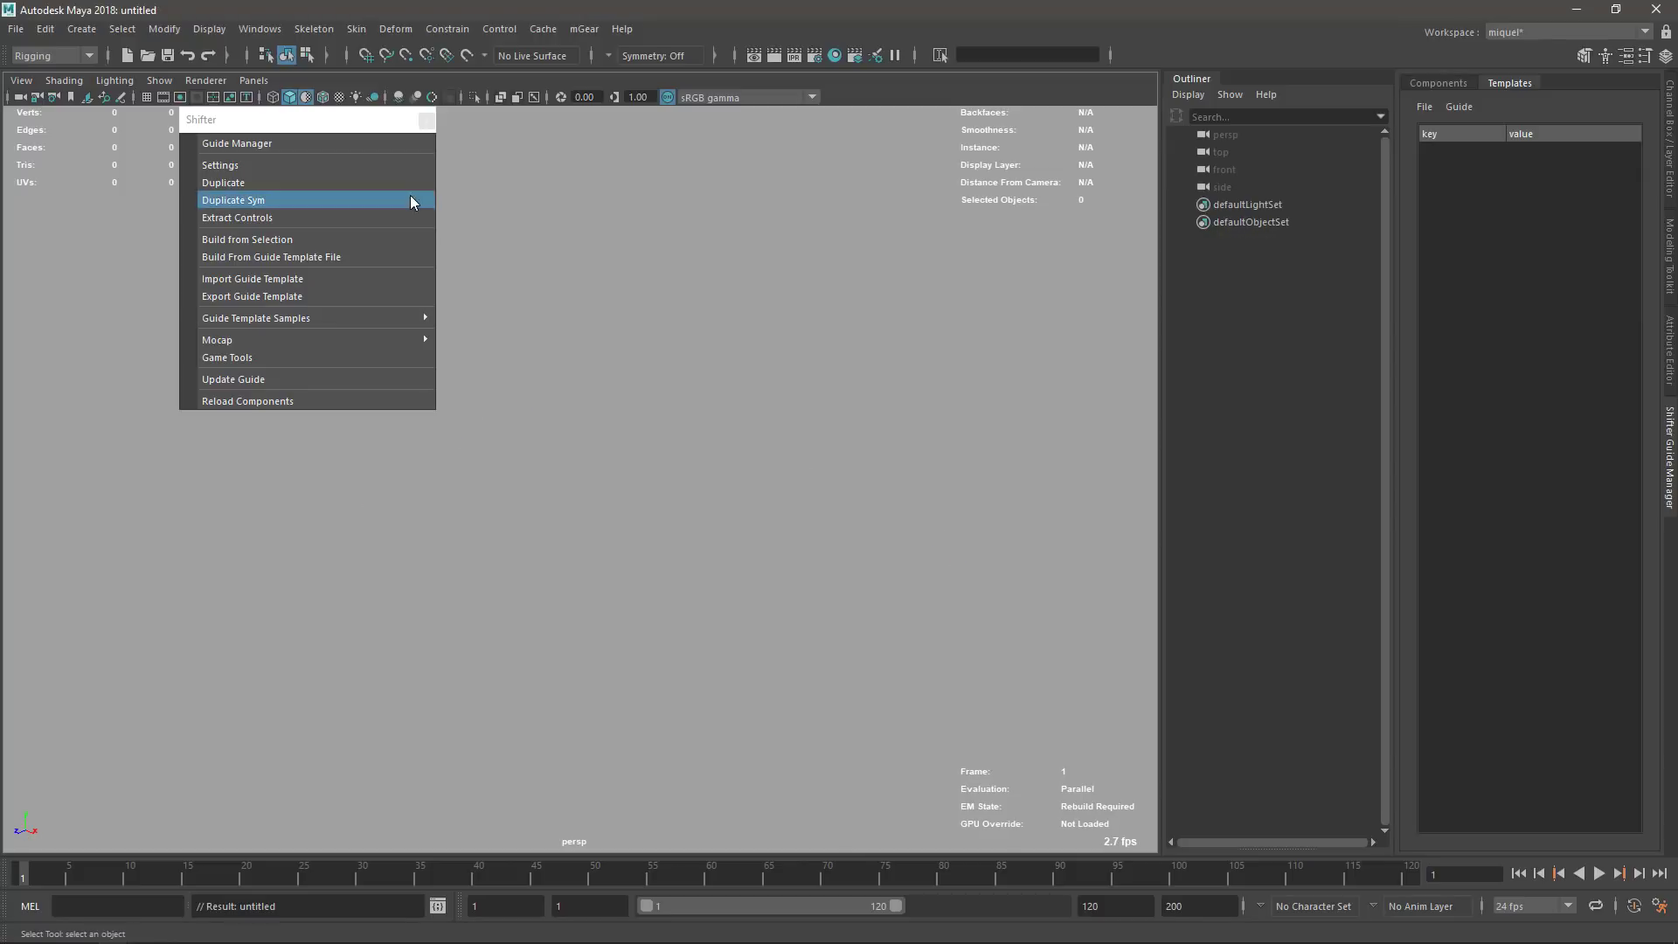
left_click(223, 257)
left_click(480, 275)
double_click(479, 276)
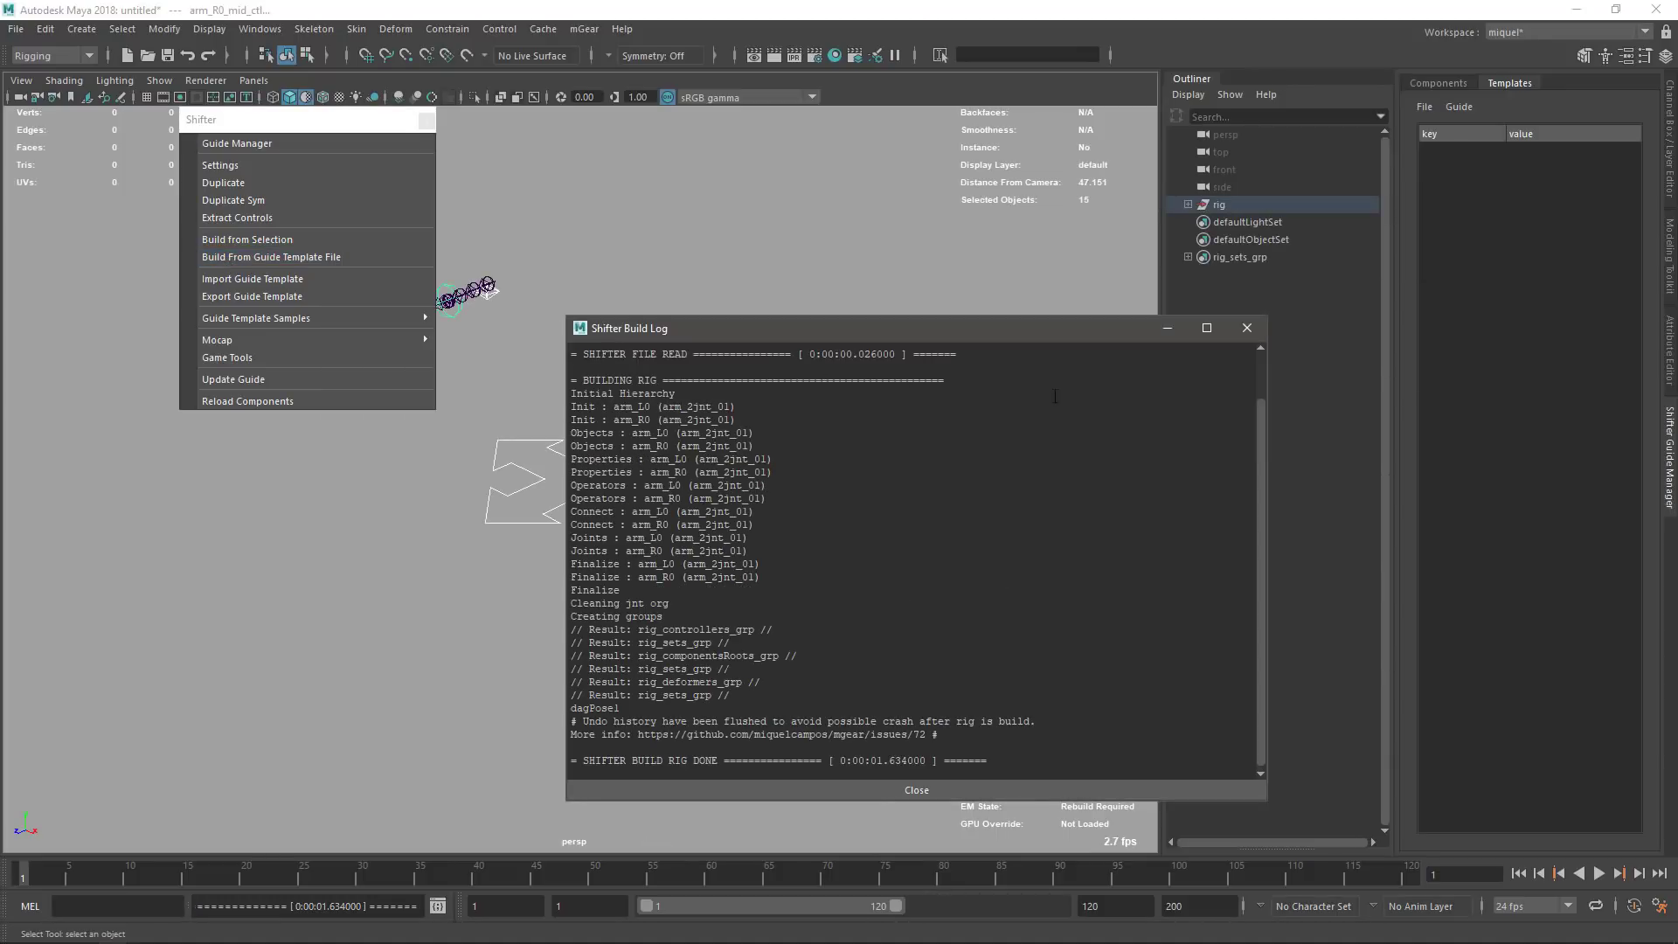
left_click(1245, 328)
left_click_drag(656, 558, 842, 588, "alt")
left_click_drag(712, 660, 726, 481, "alt")
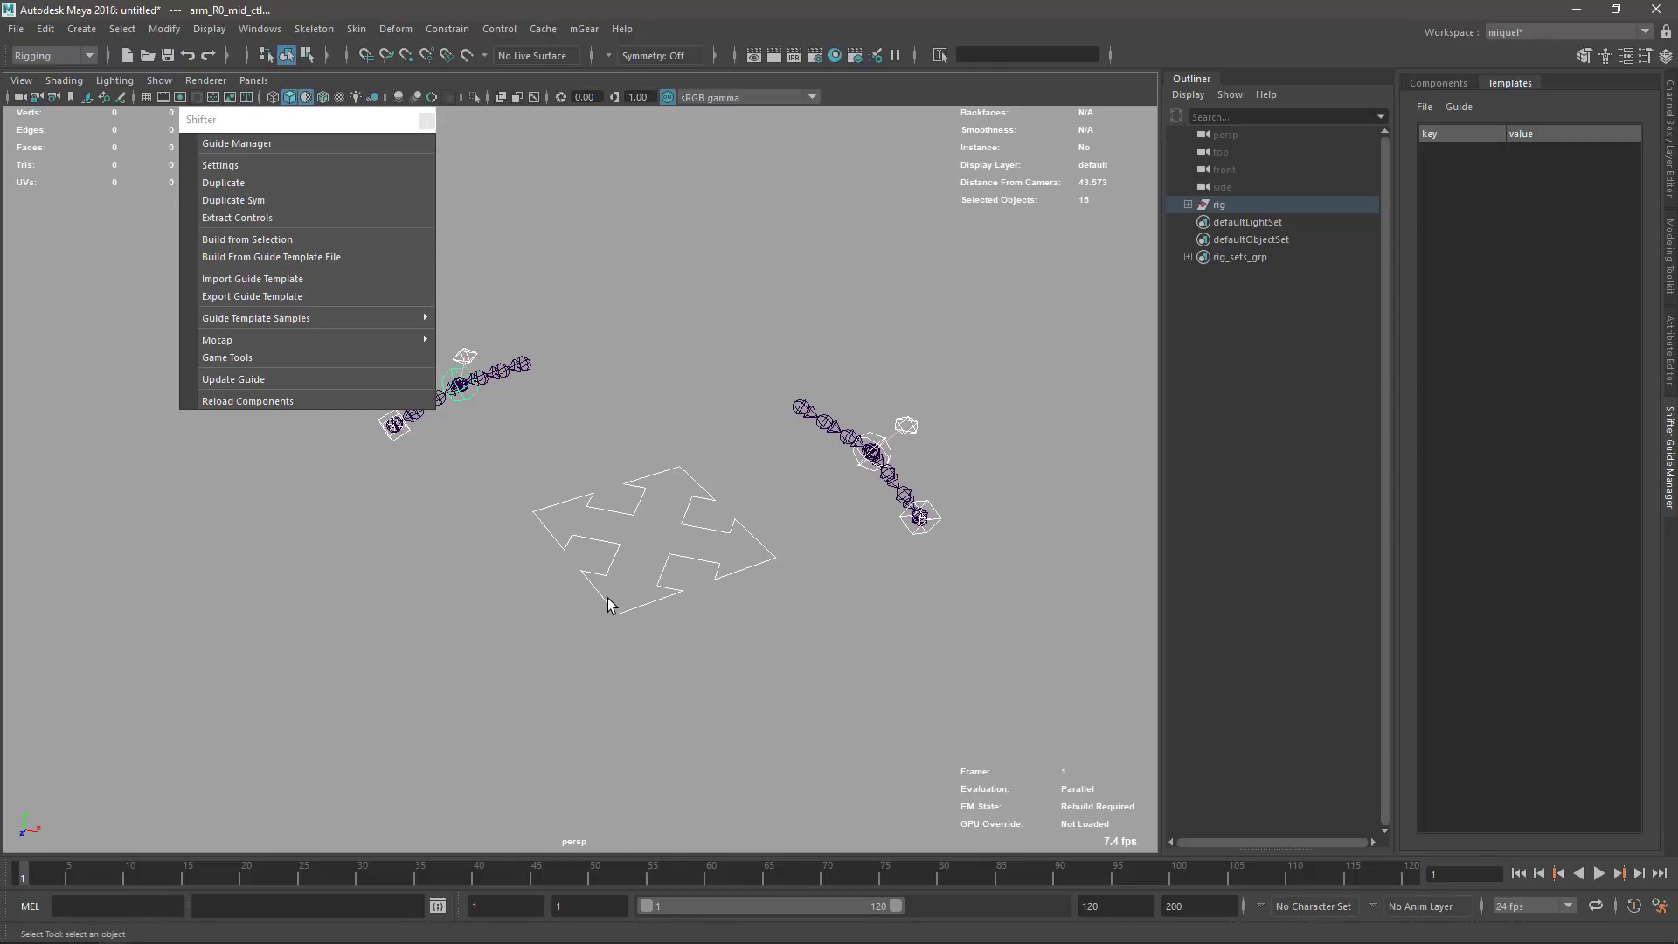
right_click_drag(692, 626, 685, 647, "alt")
left_click_drag(685, 647, 656, 708, "alt")
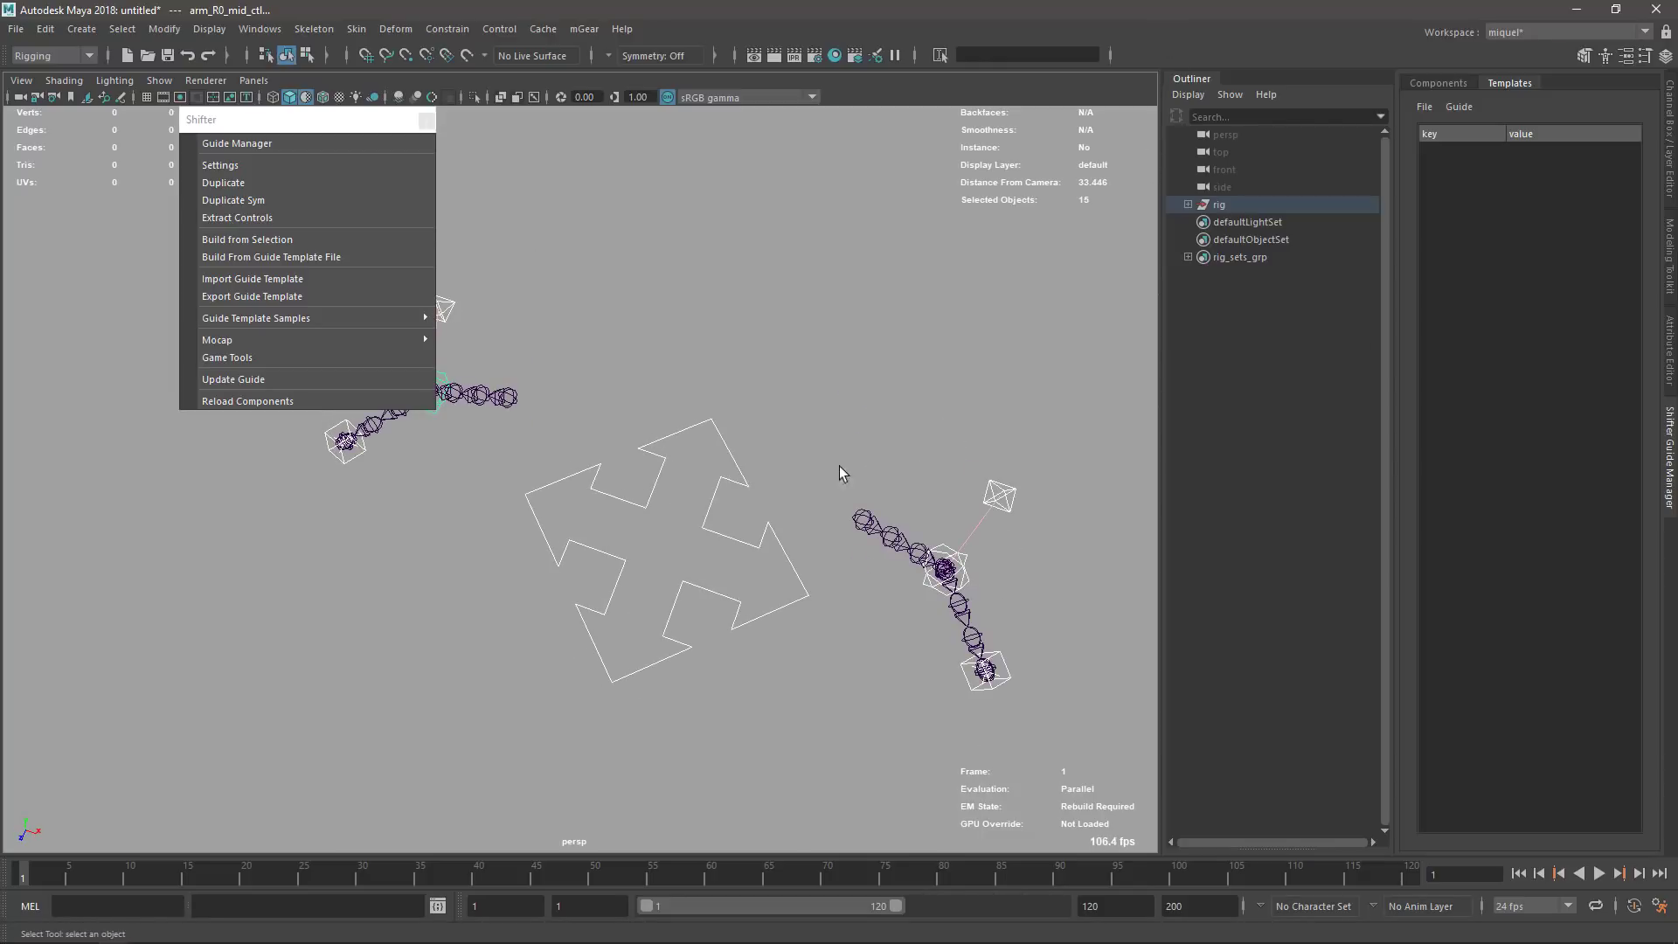
- Discard the built rig by starting a new scene without saving, and switch to Sublime Text
key("ctrl+n")
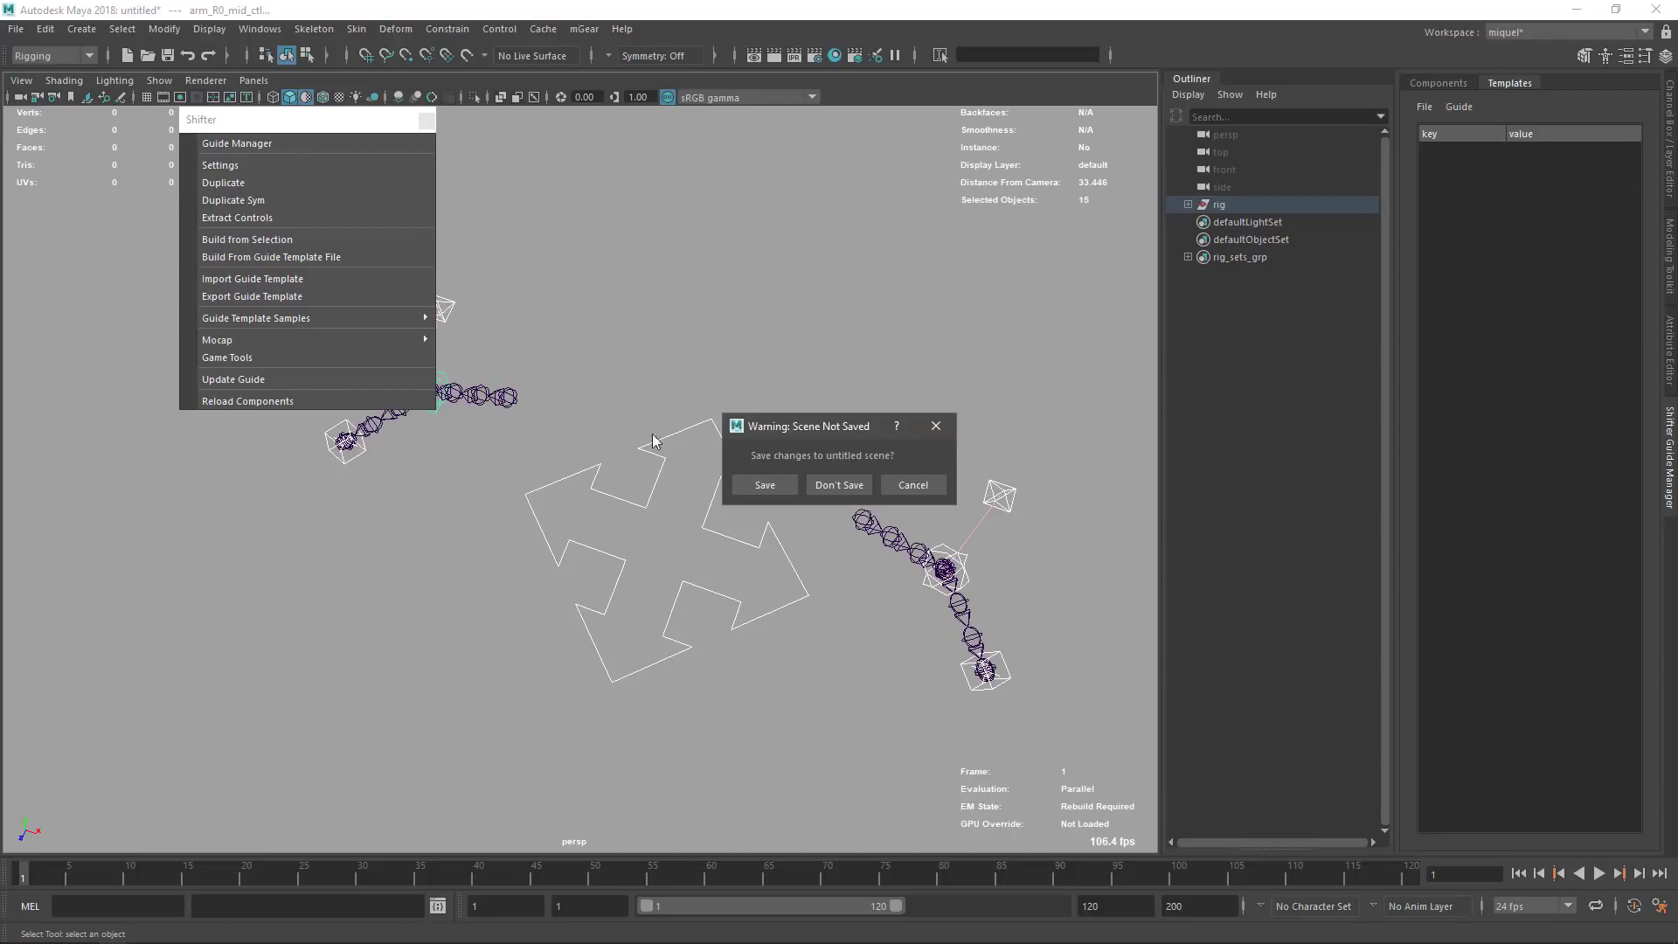
left_click(839, 484)
key("alt+Tab")
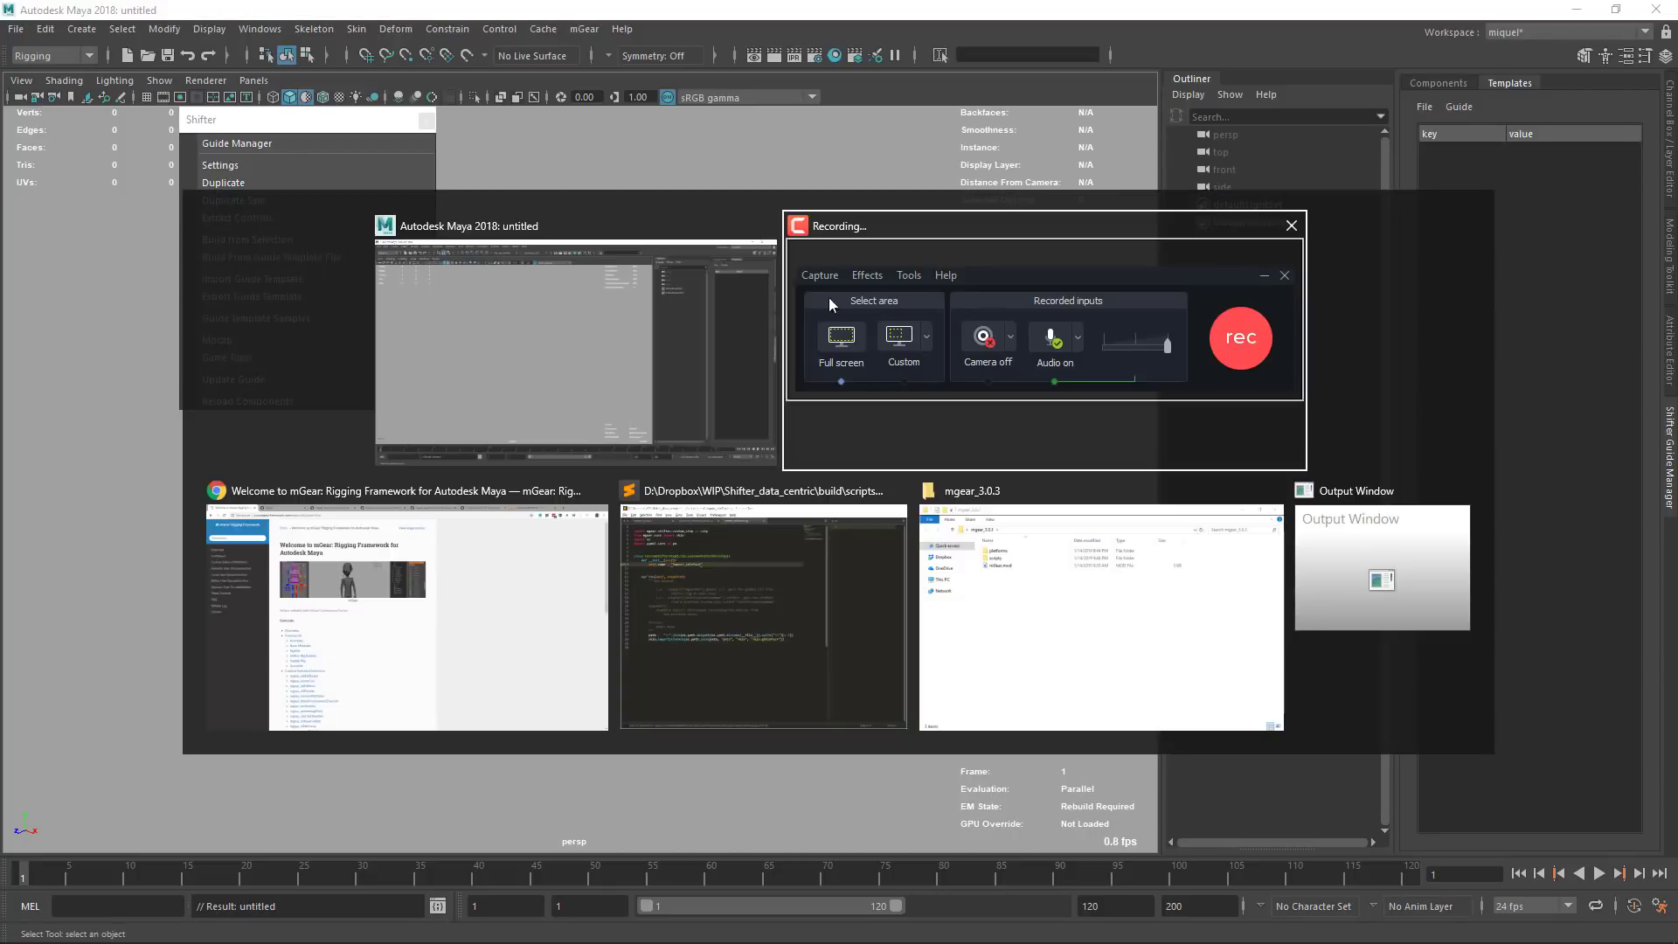
left_click(794, 566)
left_click(824, 422)
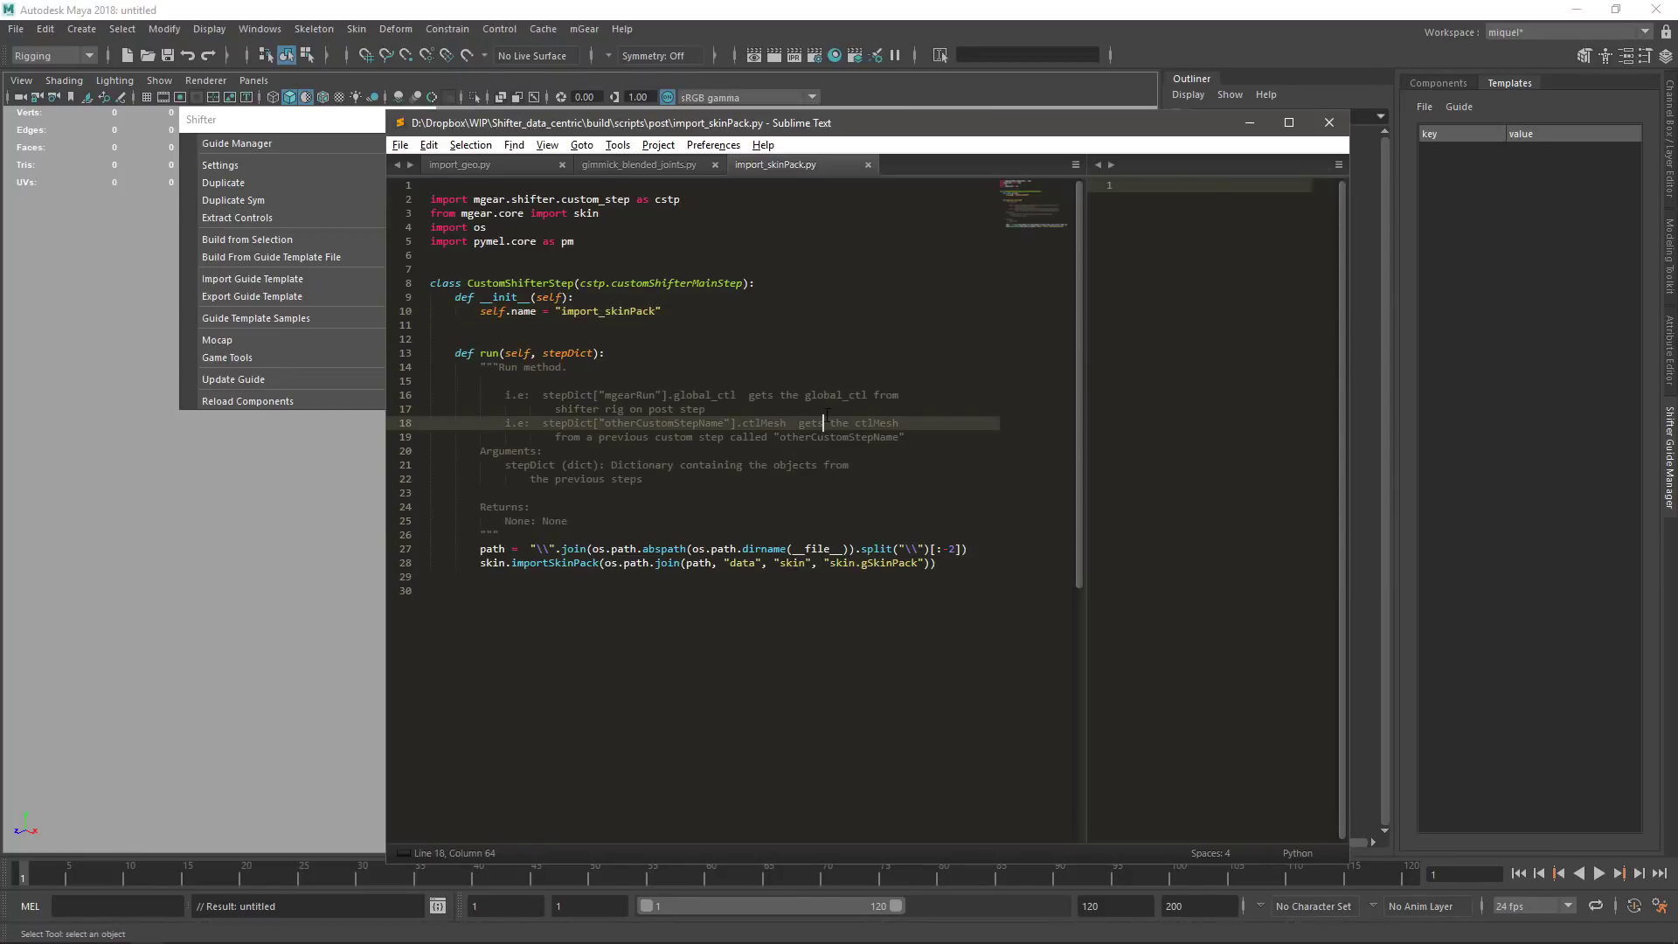
- Open arm.sgt in the text editor from the mgear_3.0.3_examples folder on the Desktop
key("ctrl+o")
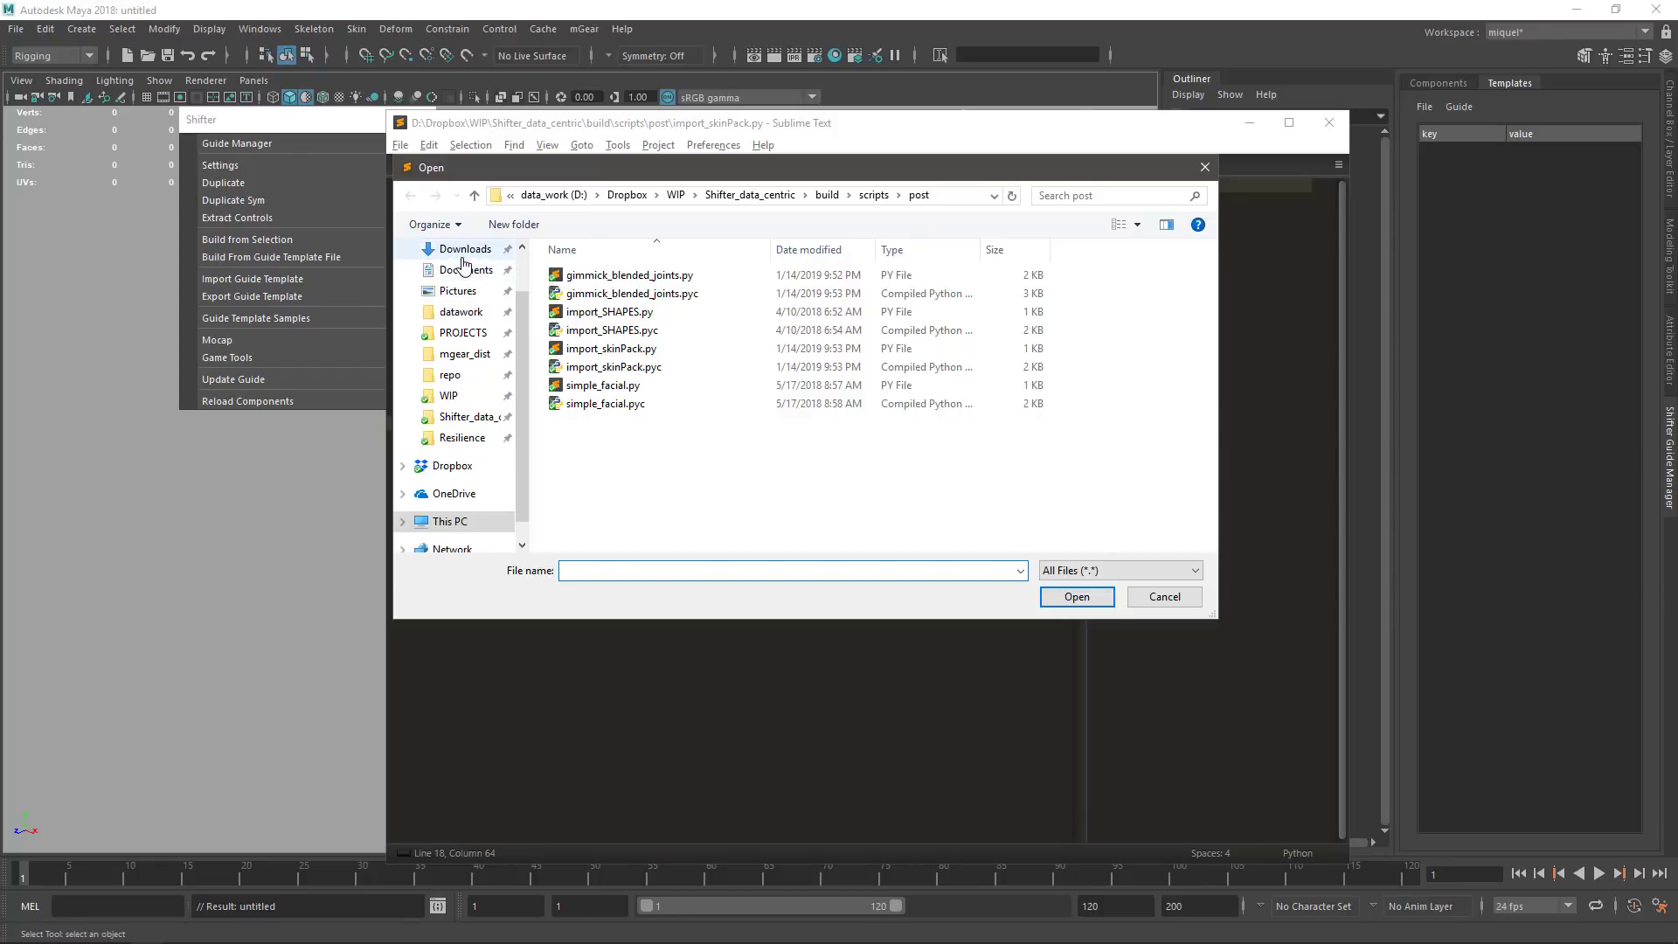
left_click_drag(524, 335, 517, 276)
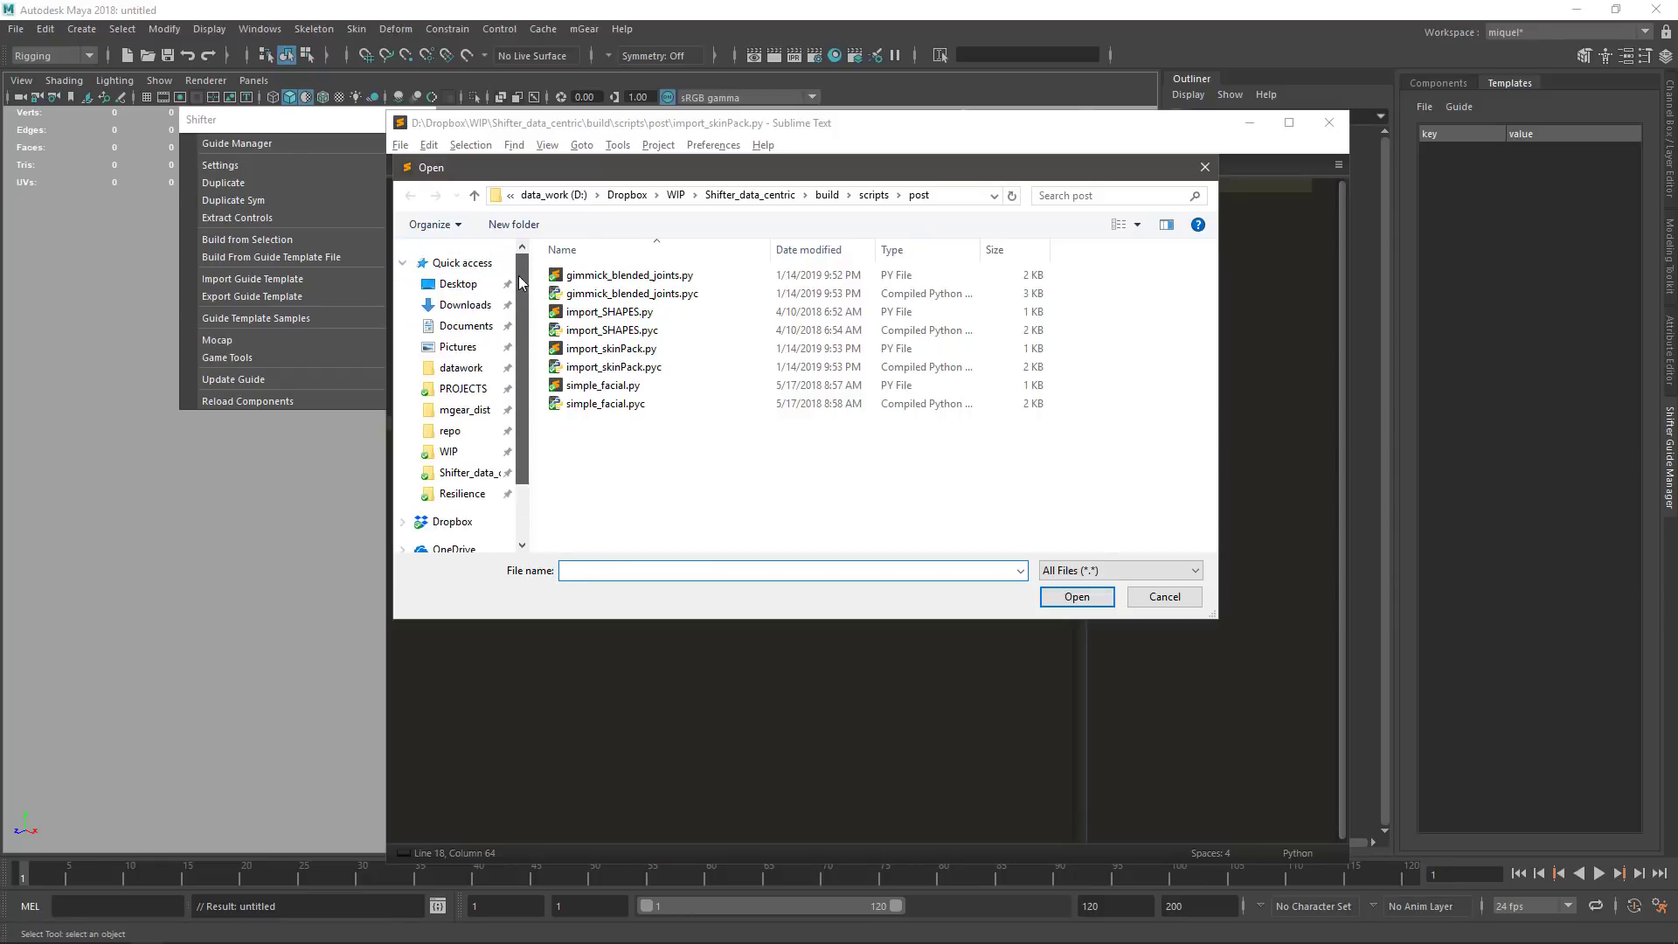
left_click(459, 285)
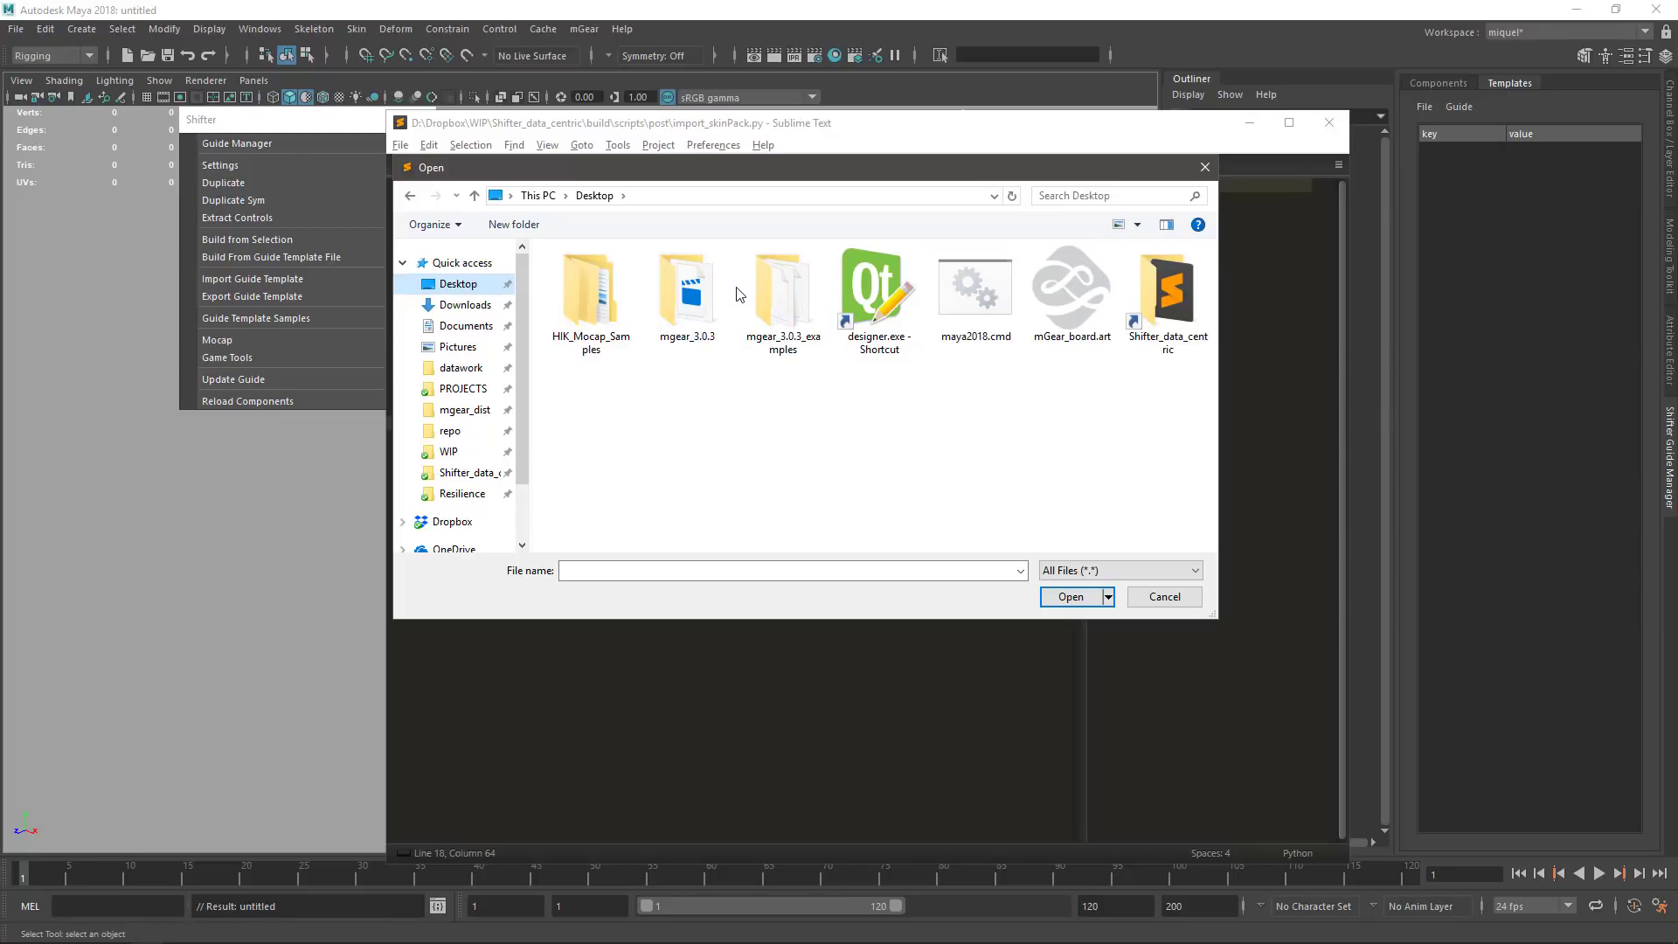
double_click(811, 313)
left_click(584, 275)
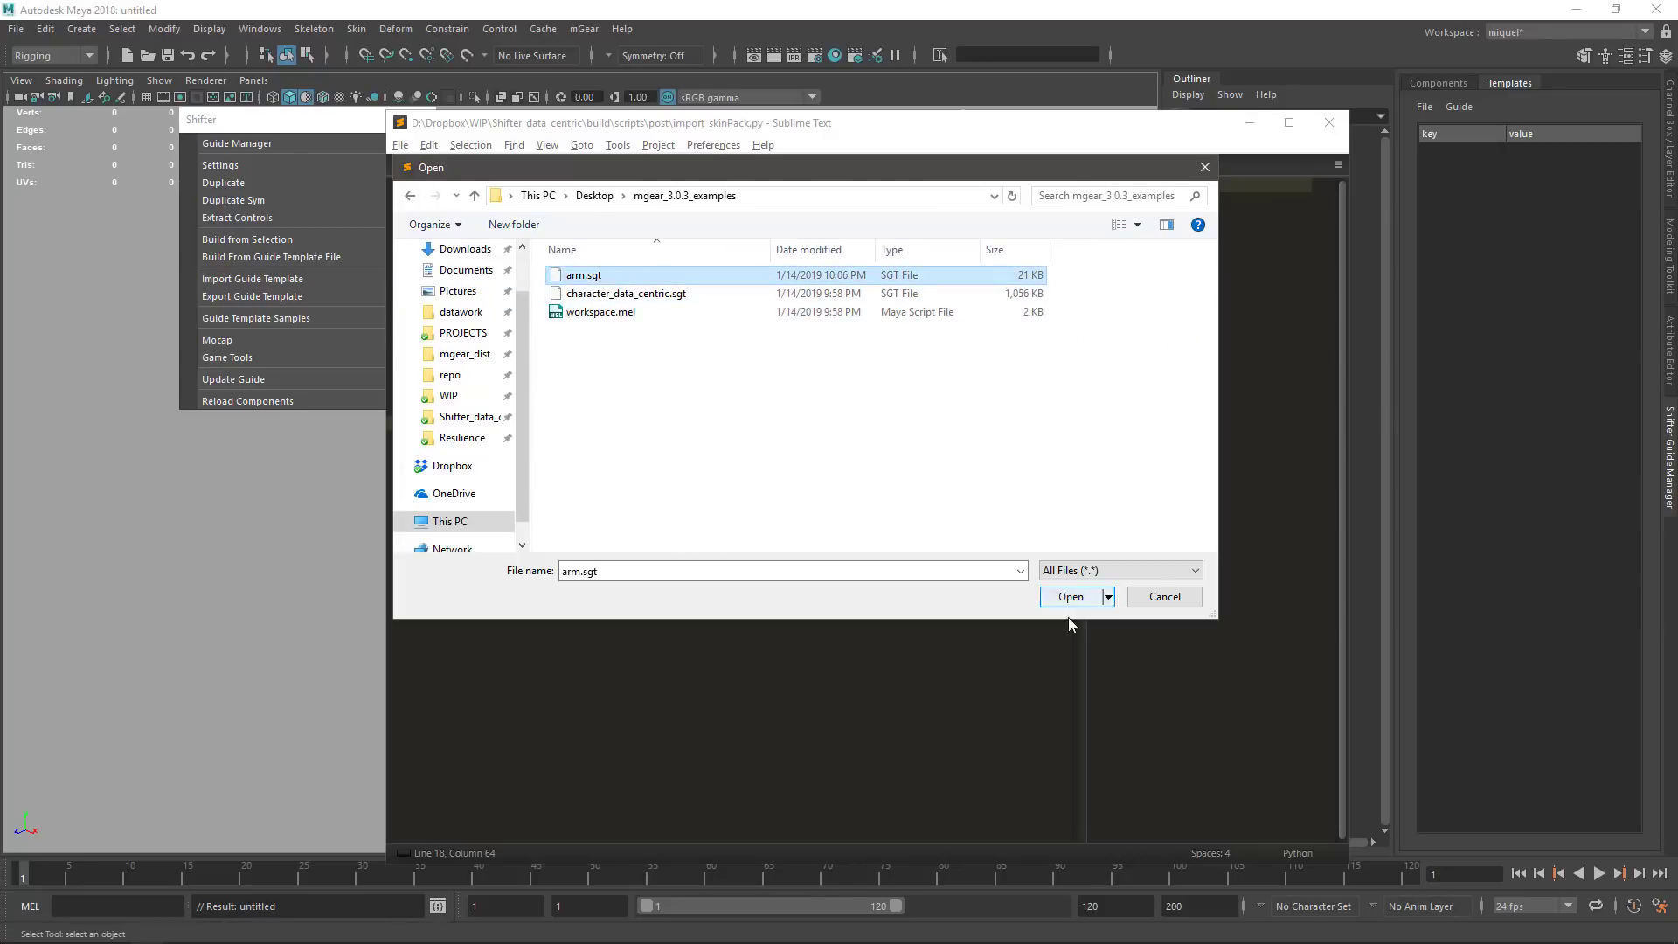
left_click(1063, 597)
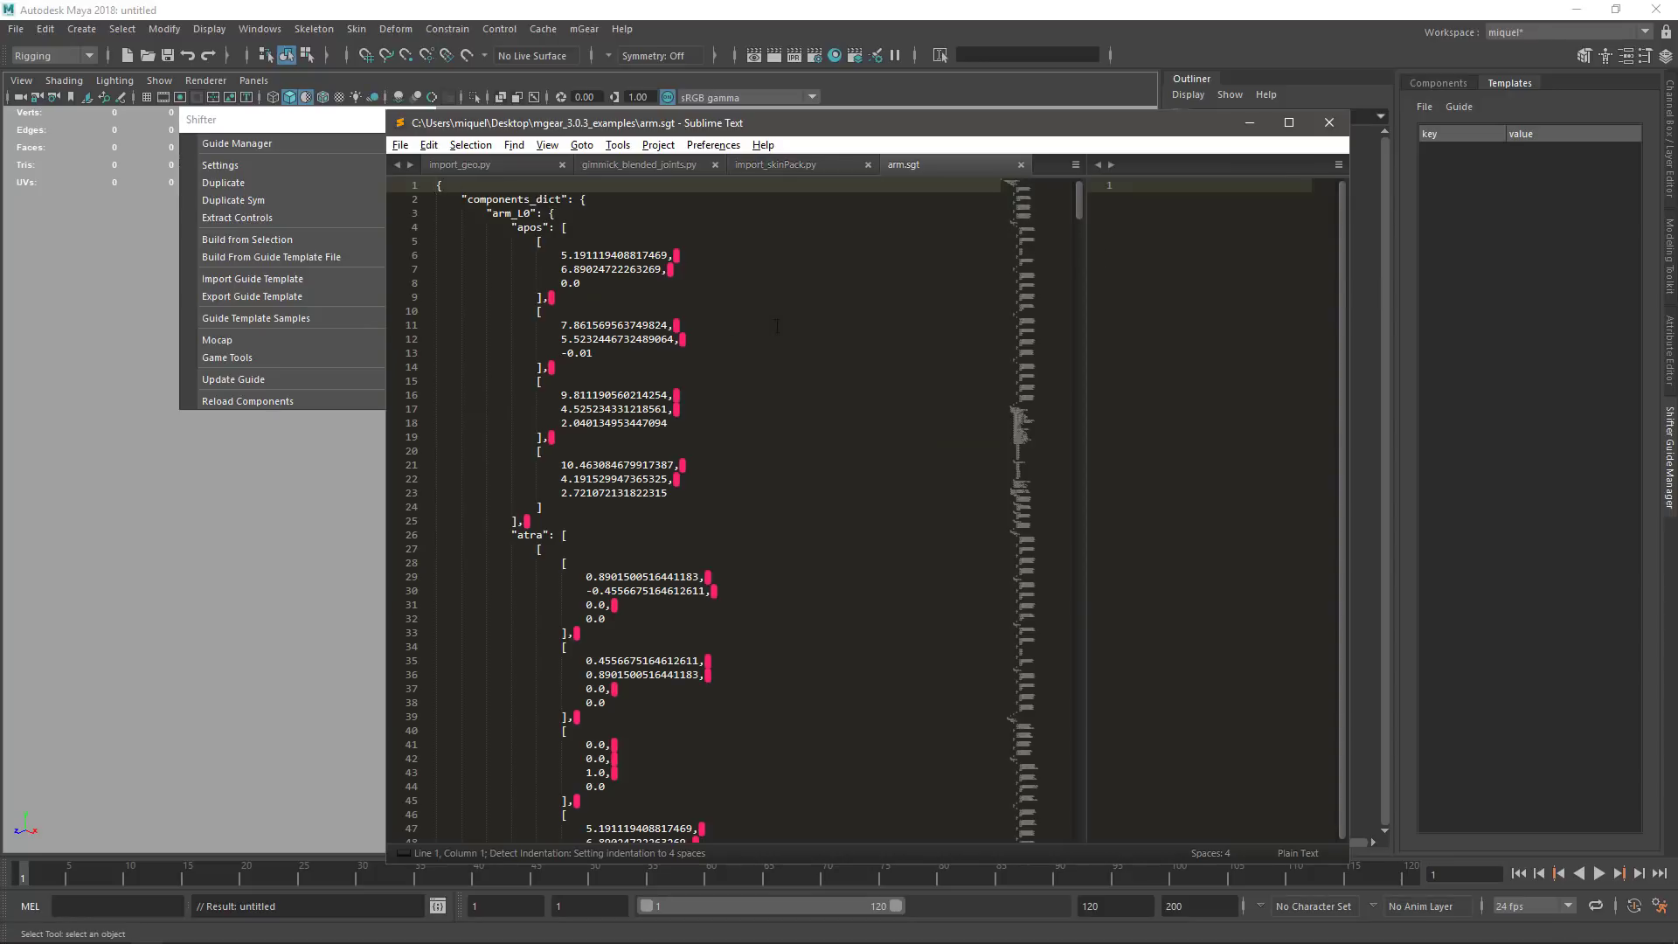
- Examine the component transforms and parameter values in the arm.sgt text, close the file, and return to Maya
scroll(841, 390, "down", 20)
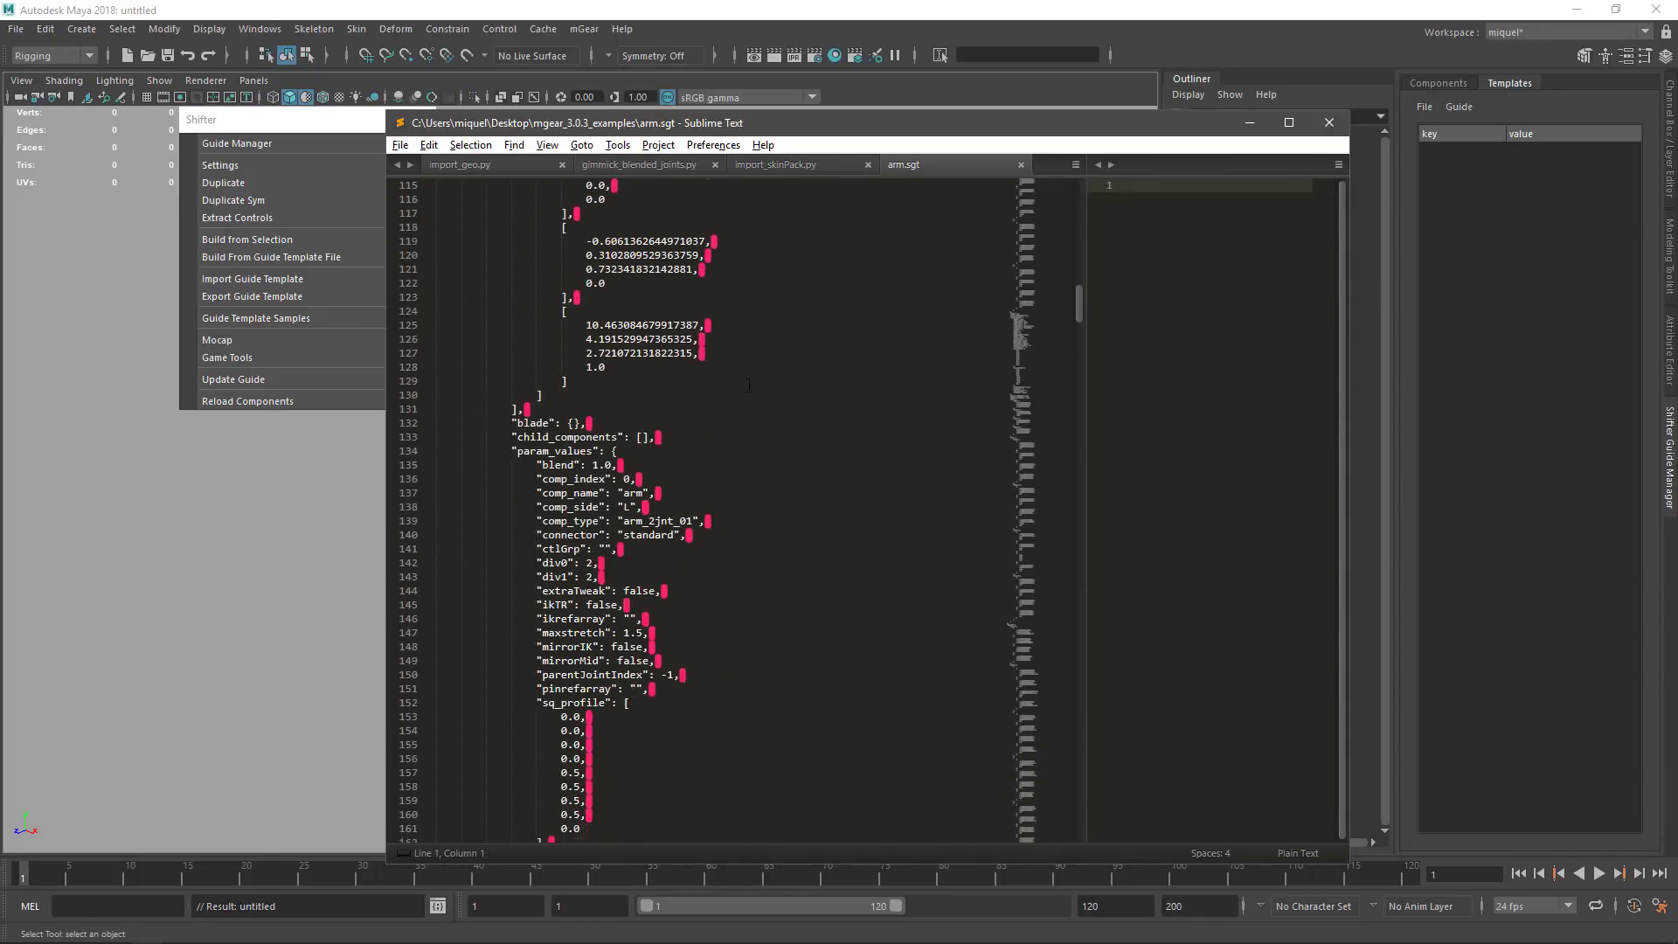
scroll(760, 402, "down", 20)
left_click_drag(1045, 420, 965, 168)
middle_click(946, 159)
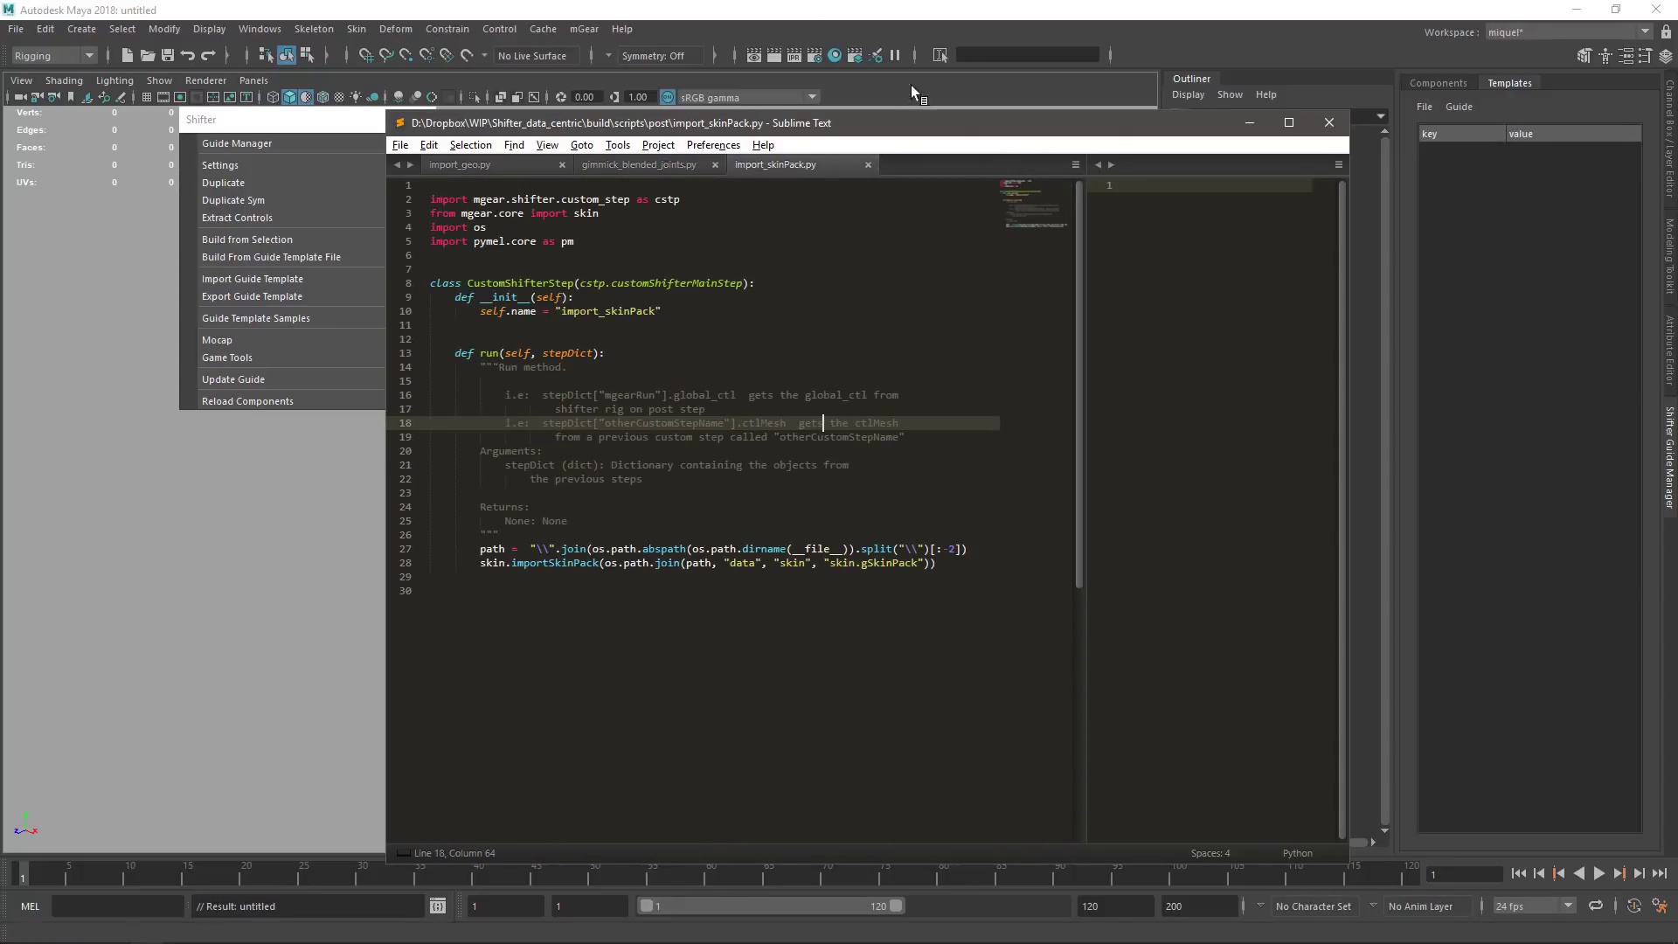
left_click(1046, 7)
middle_click_drag(827, 411, 804, 404, "alt")
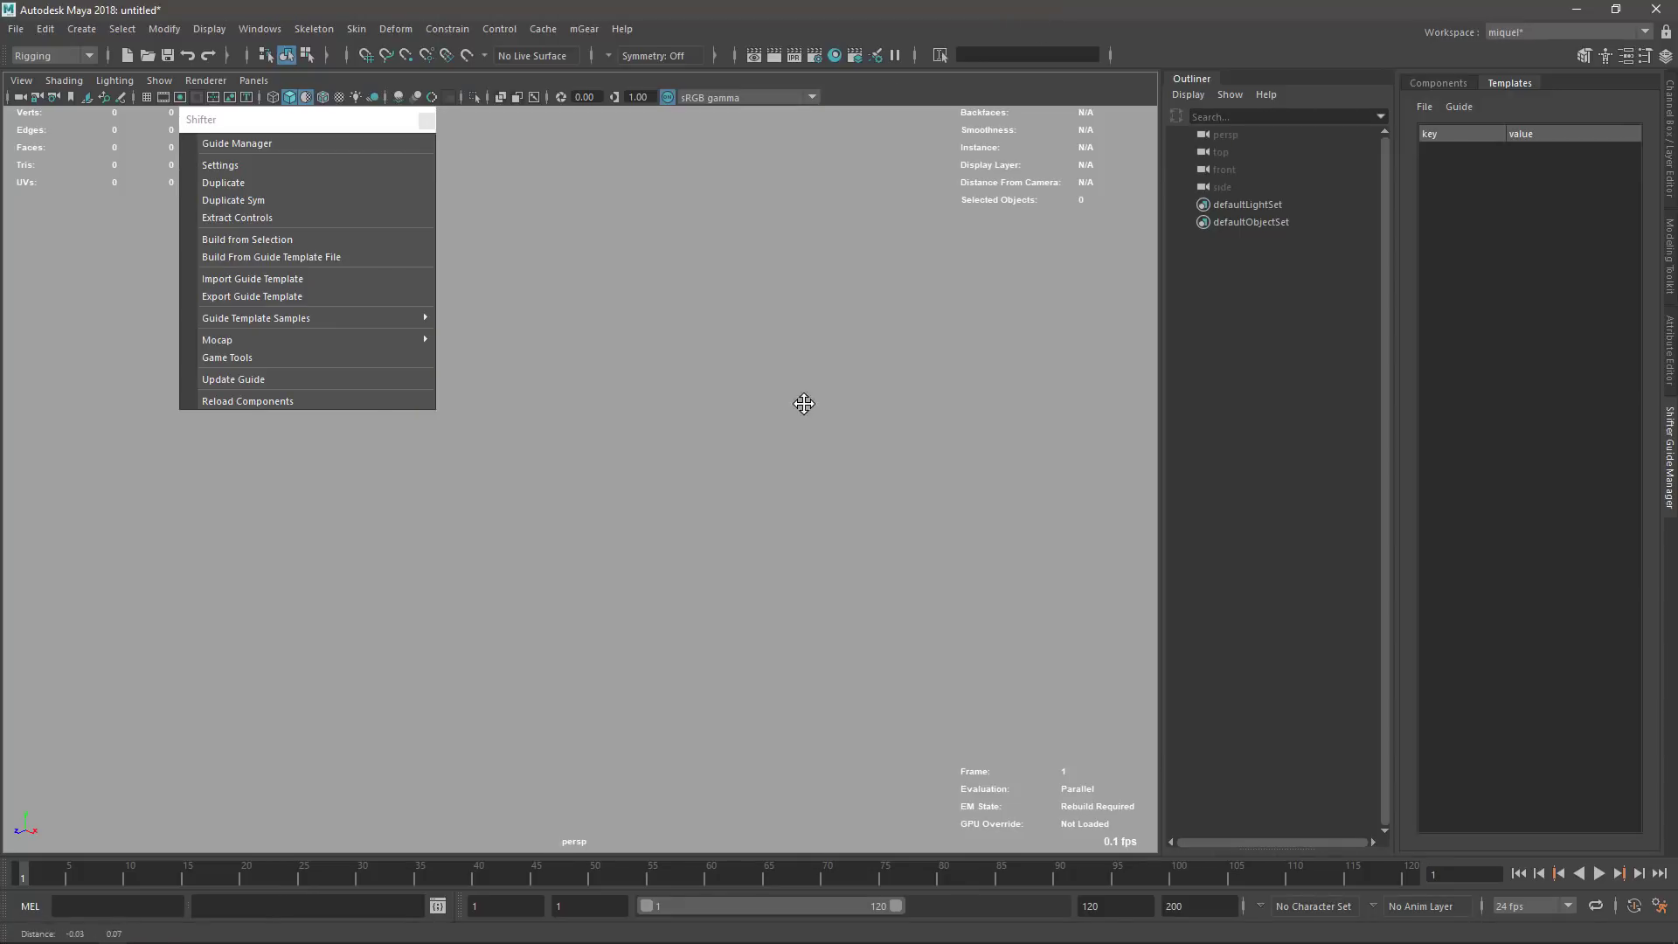
- Load the arm.sgt template into the Shifter Guide Manager's template viewer
left_click(1424, 108)
left_click(1440, 133)
left_click(1431, 110)
left_click(1446, 124)
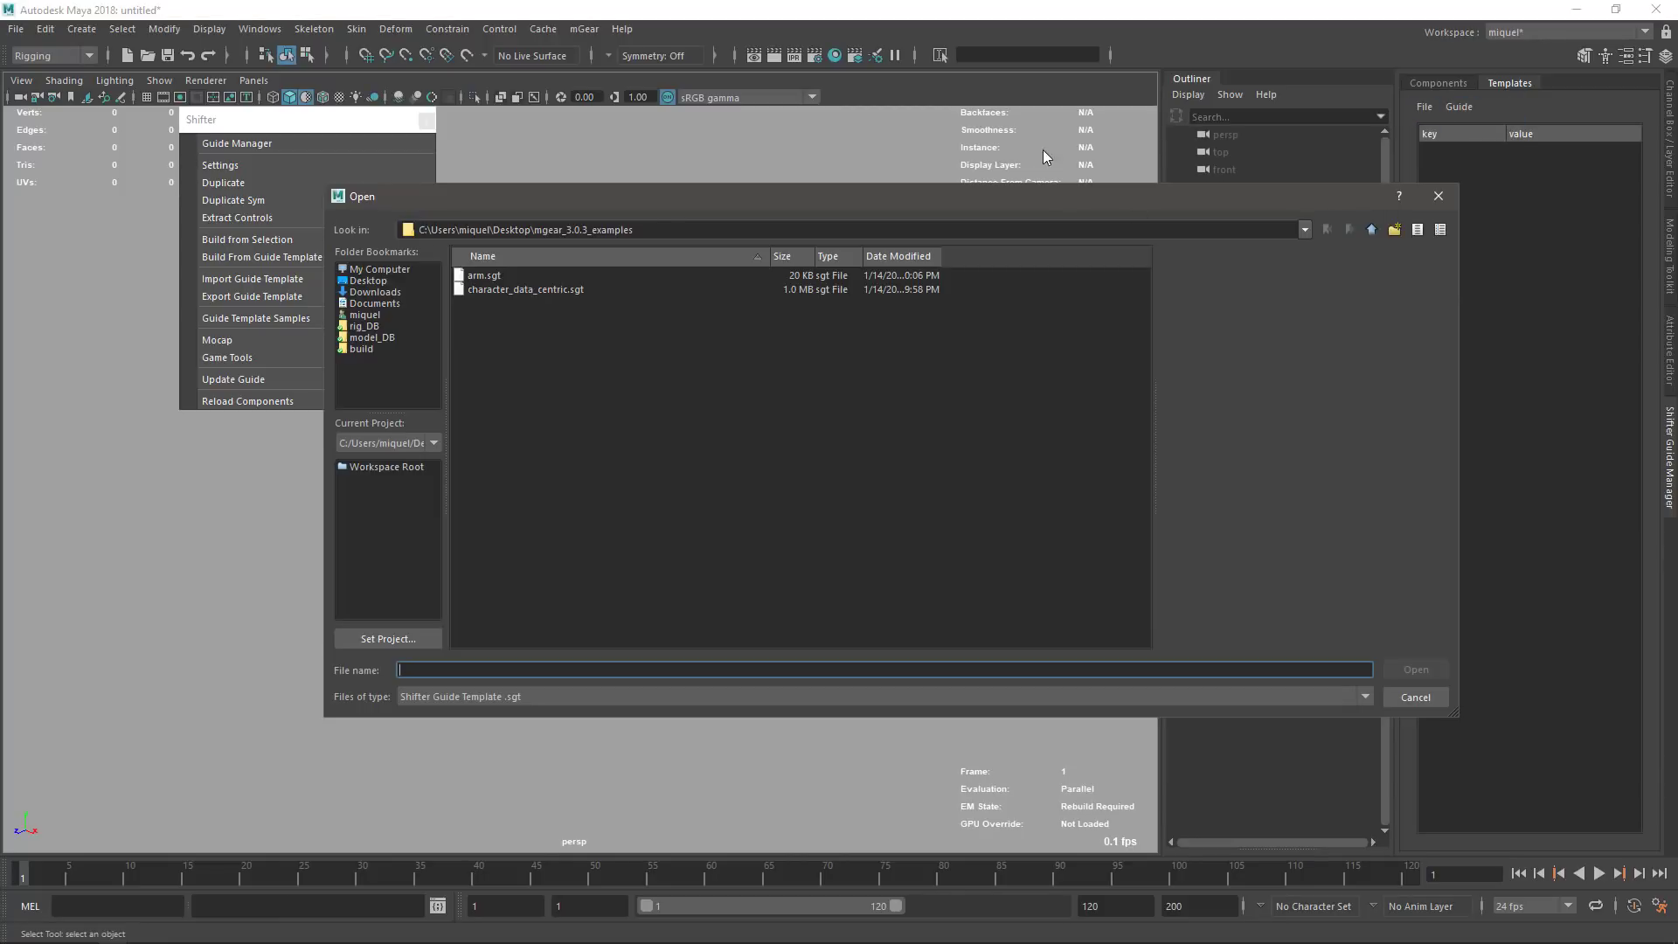
left_click(495, 275)
left_click(1416, 669)
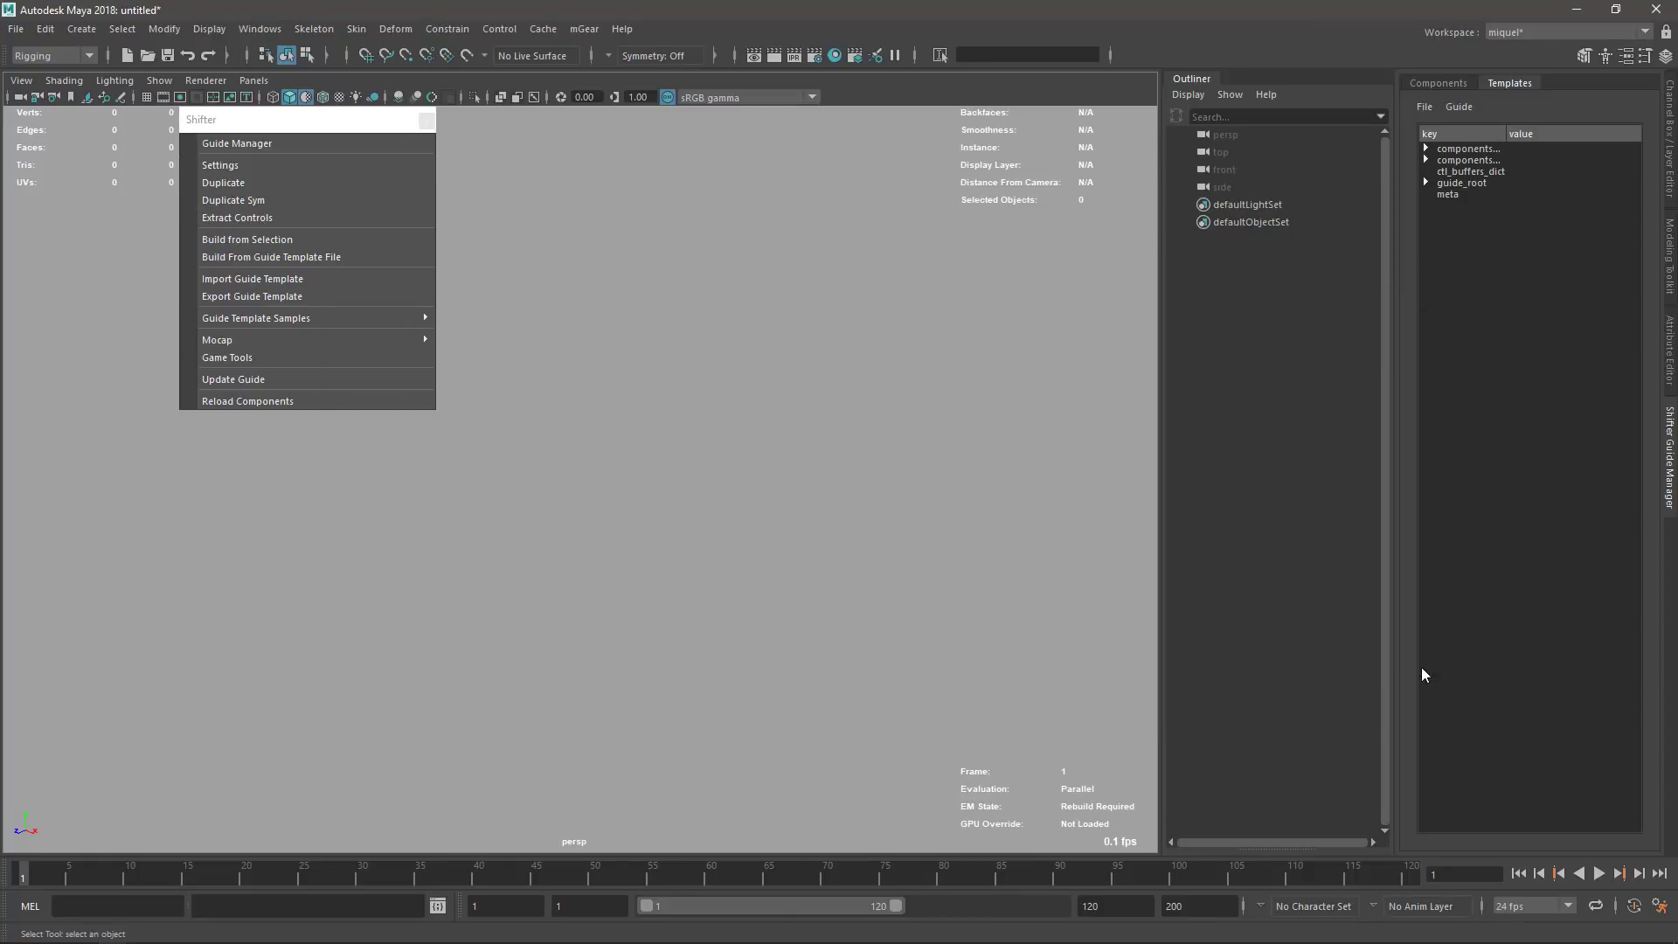
- Widen the Guide Manager and its key column, and expand components_list, components_dict, guide_root and its param_values
left_click_drag(1396, 157, 1344, 157)
left_click_drag(1452, 134, 1504, 133)
left_click(1384, 160)
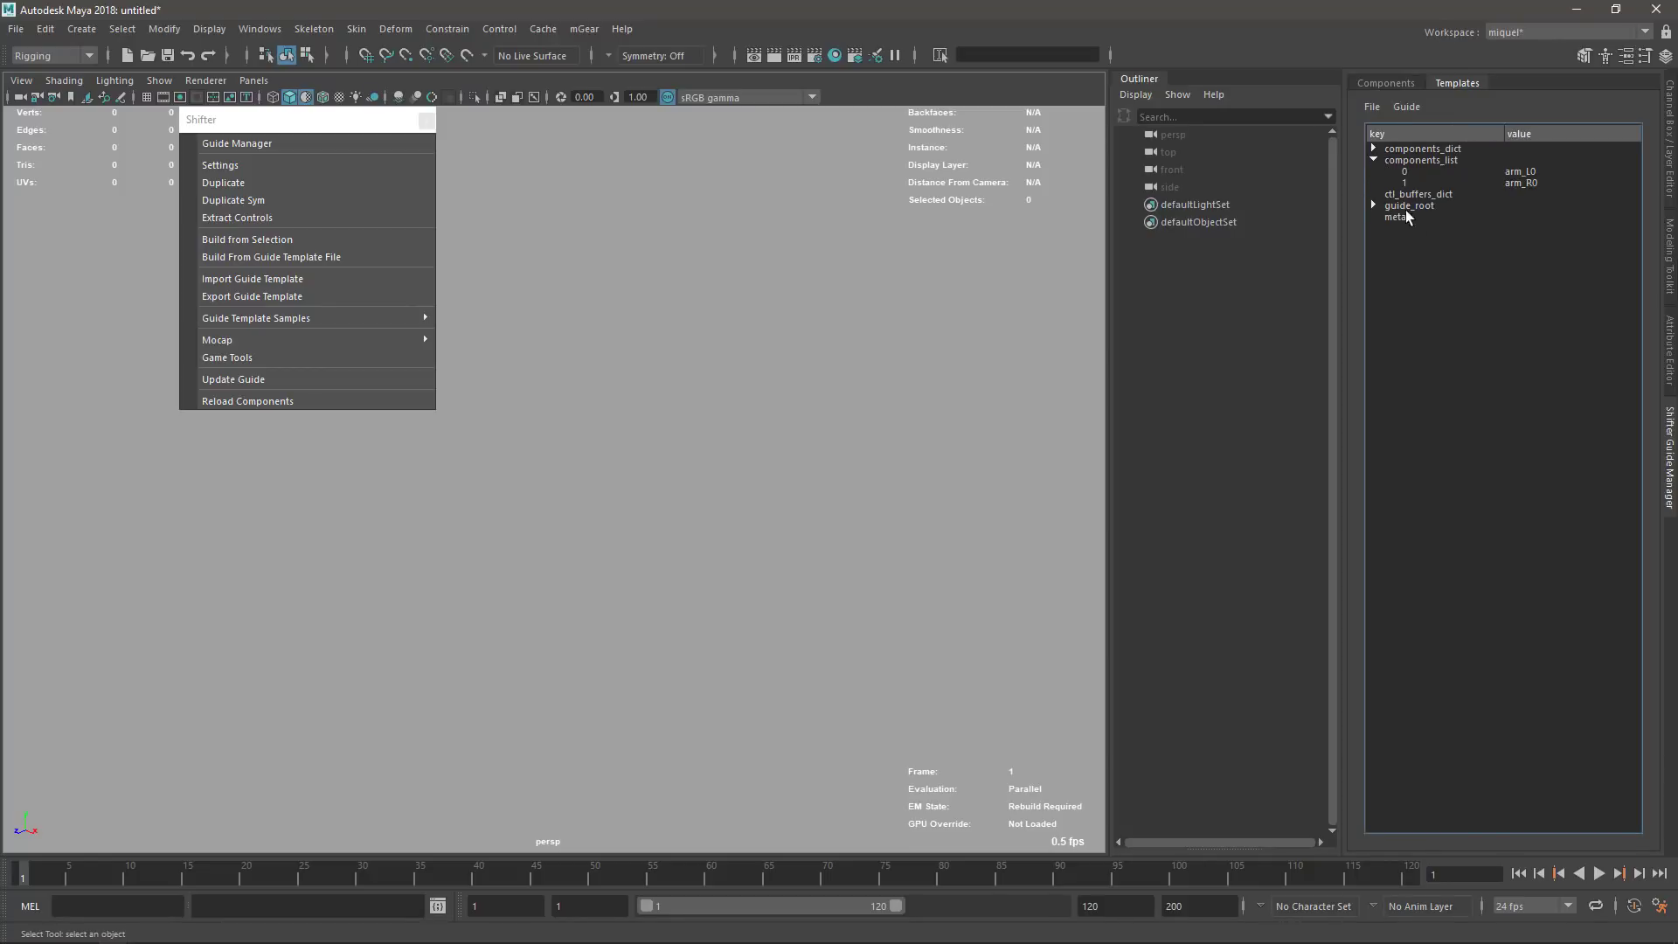
left_click(1375, 151)
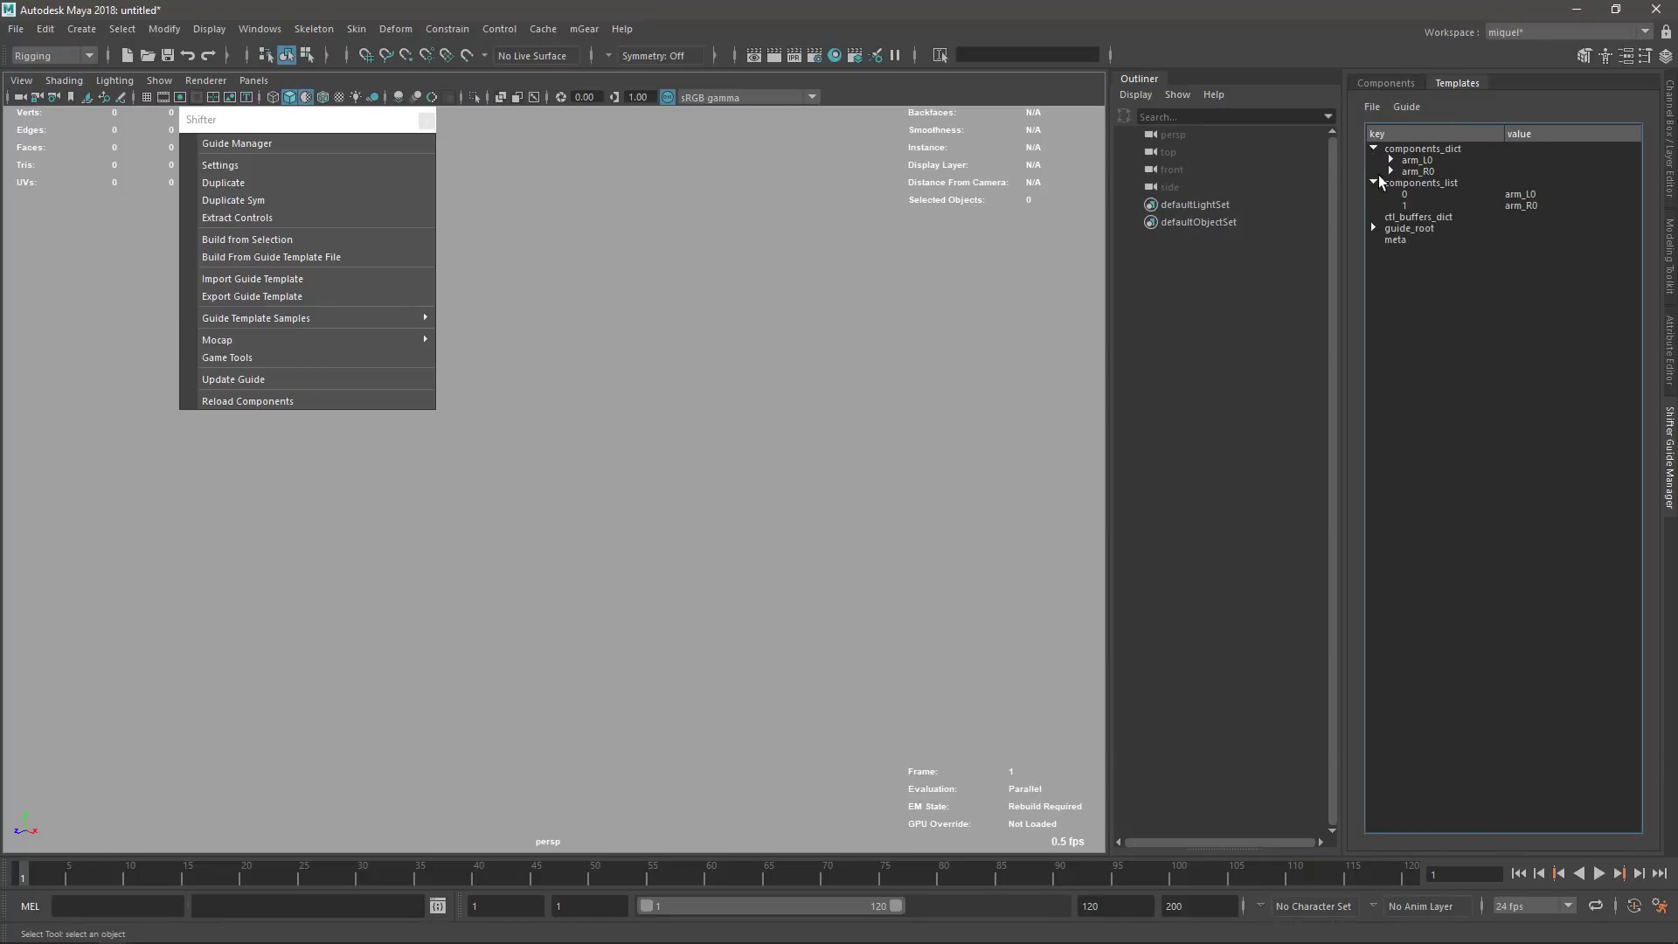
left_click(1373, 228)
left_click(1391, 251)
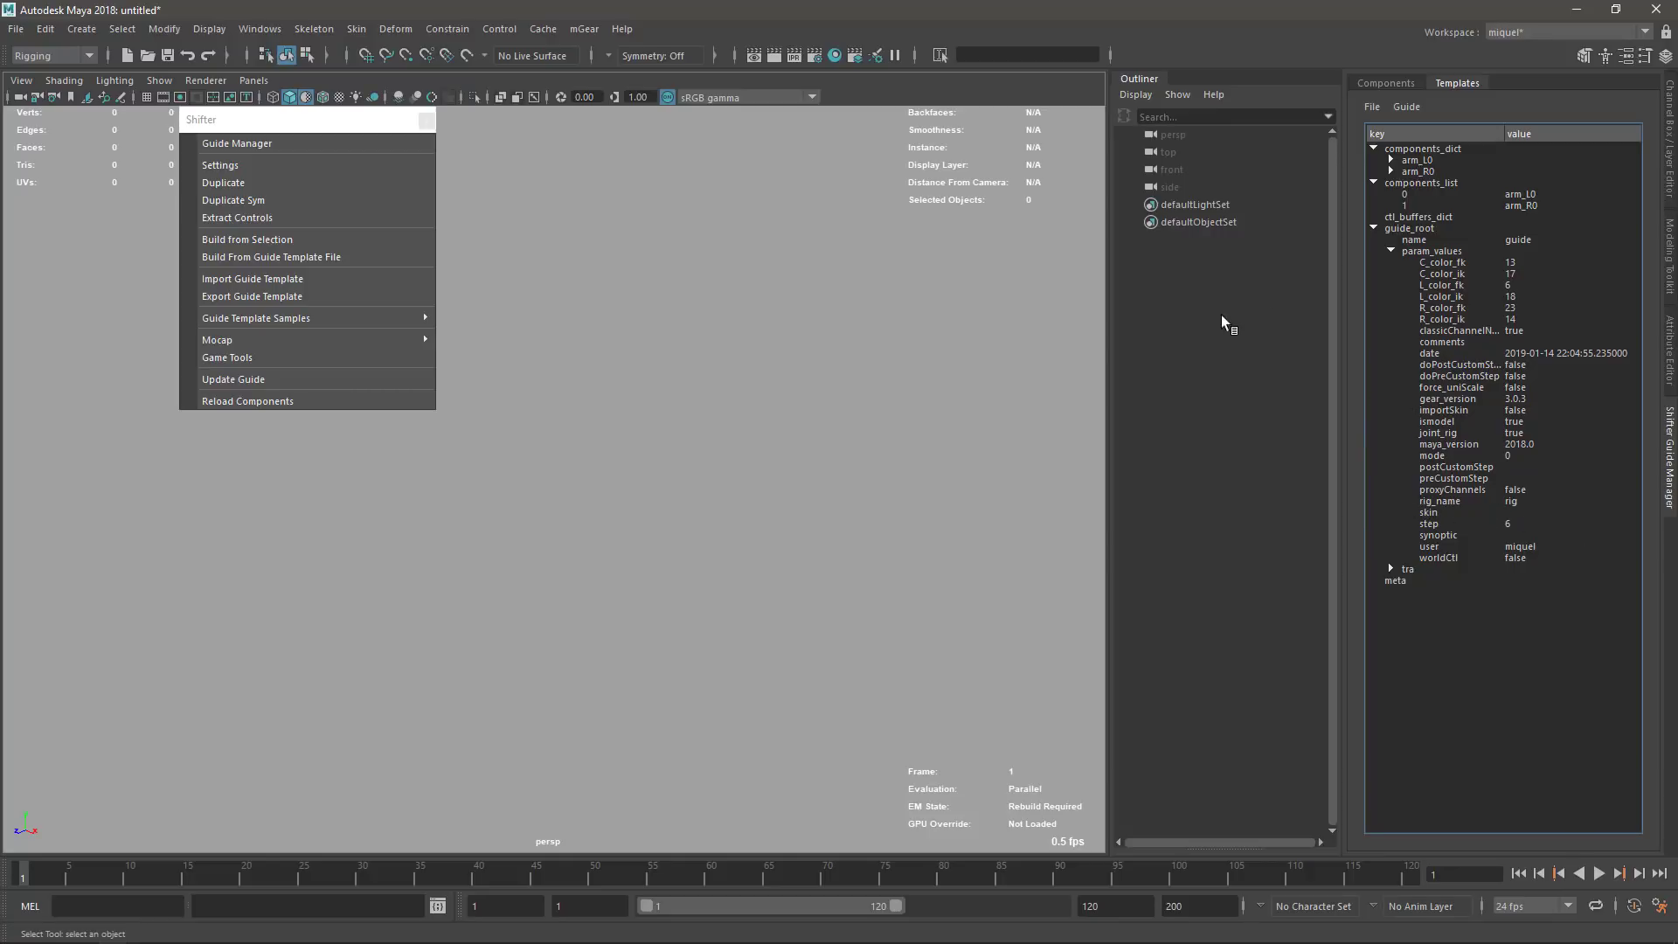
- Set the template's rig_name parameter to armSample
double_click(1512, 503)
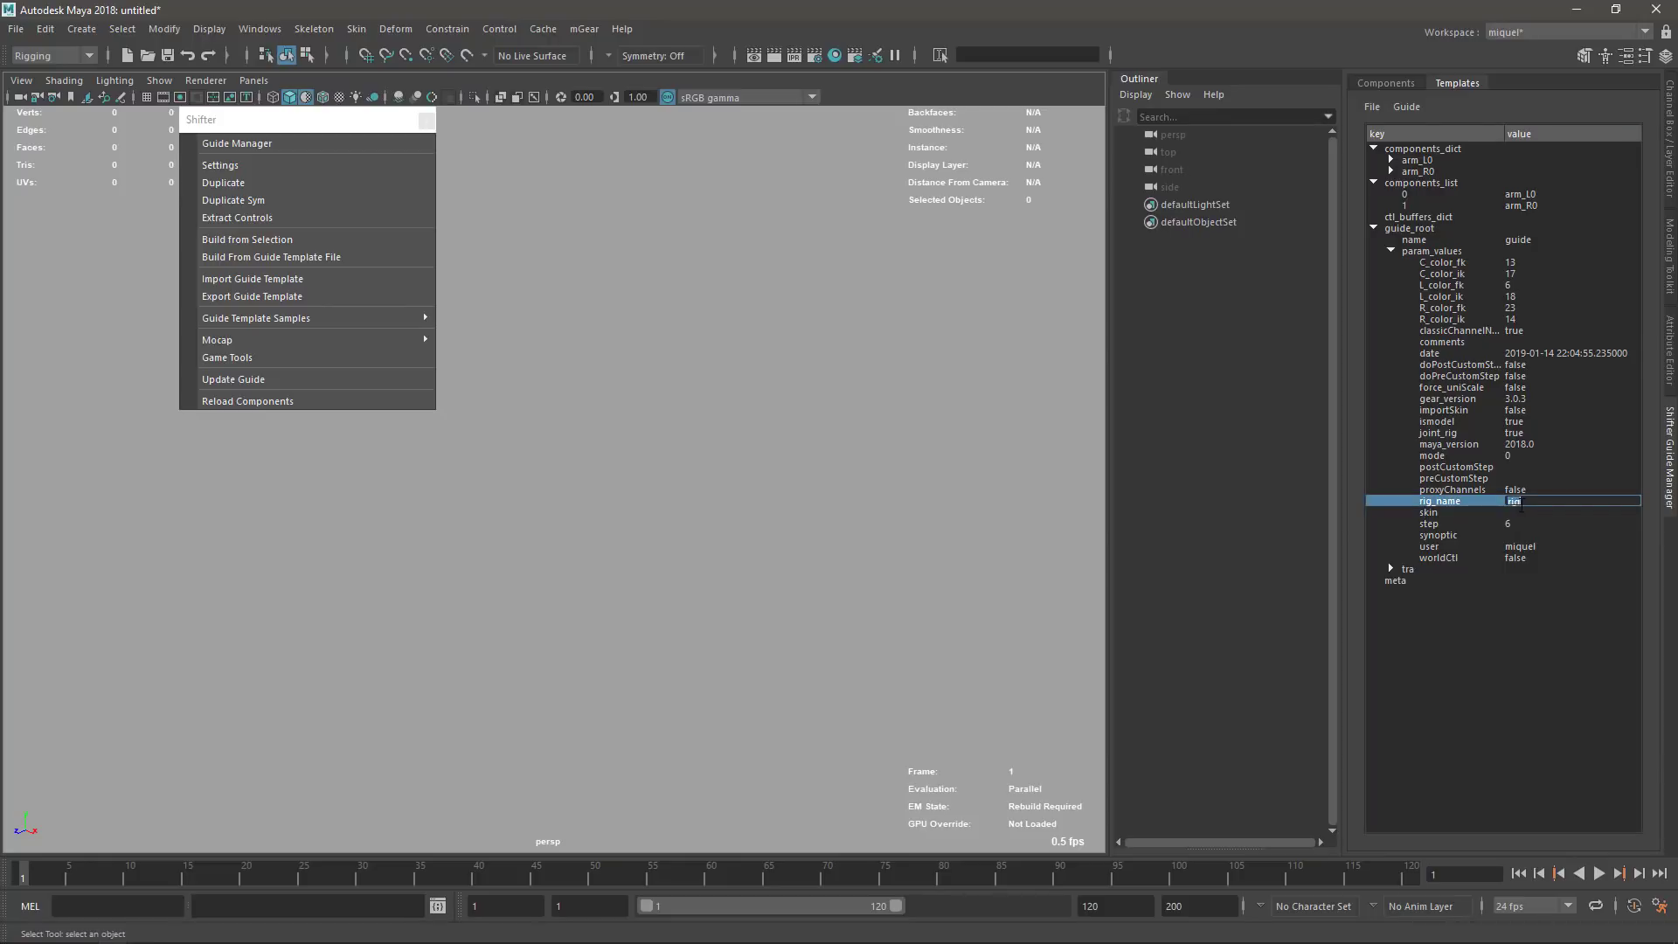
type("armSample")
key("Return")
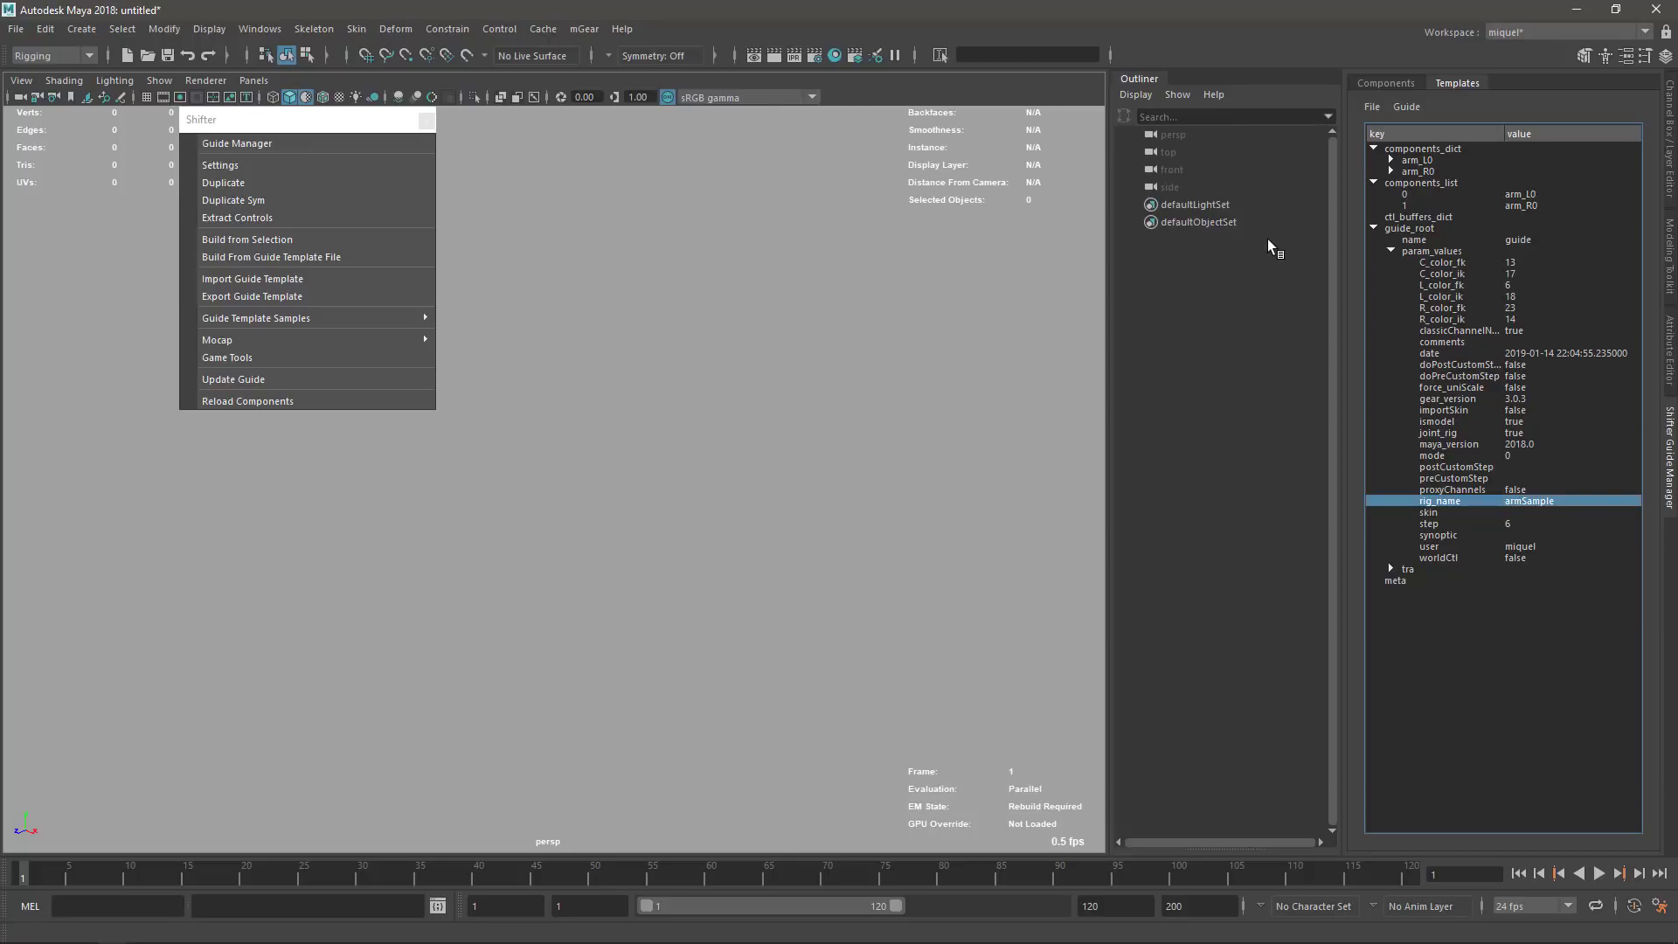
- Build the rig from the edited guide template and close the build log
left_click(1372, 106)
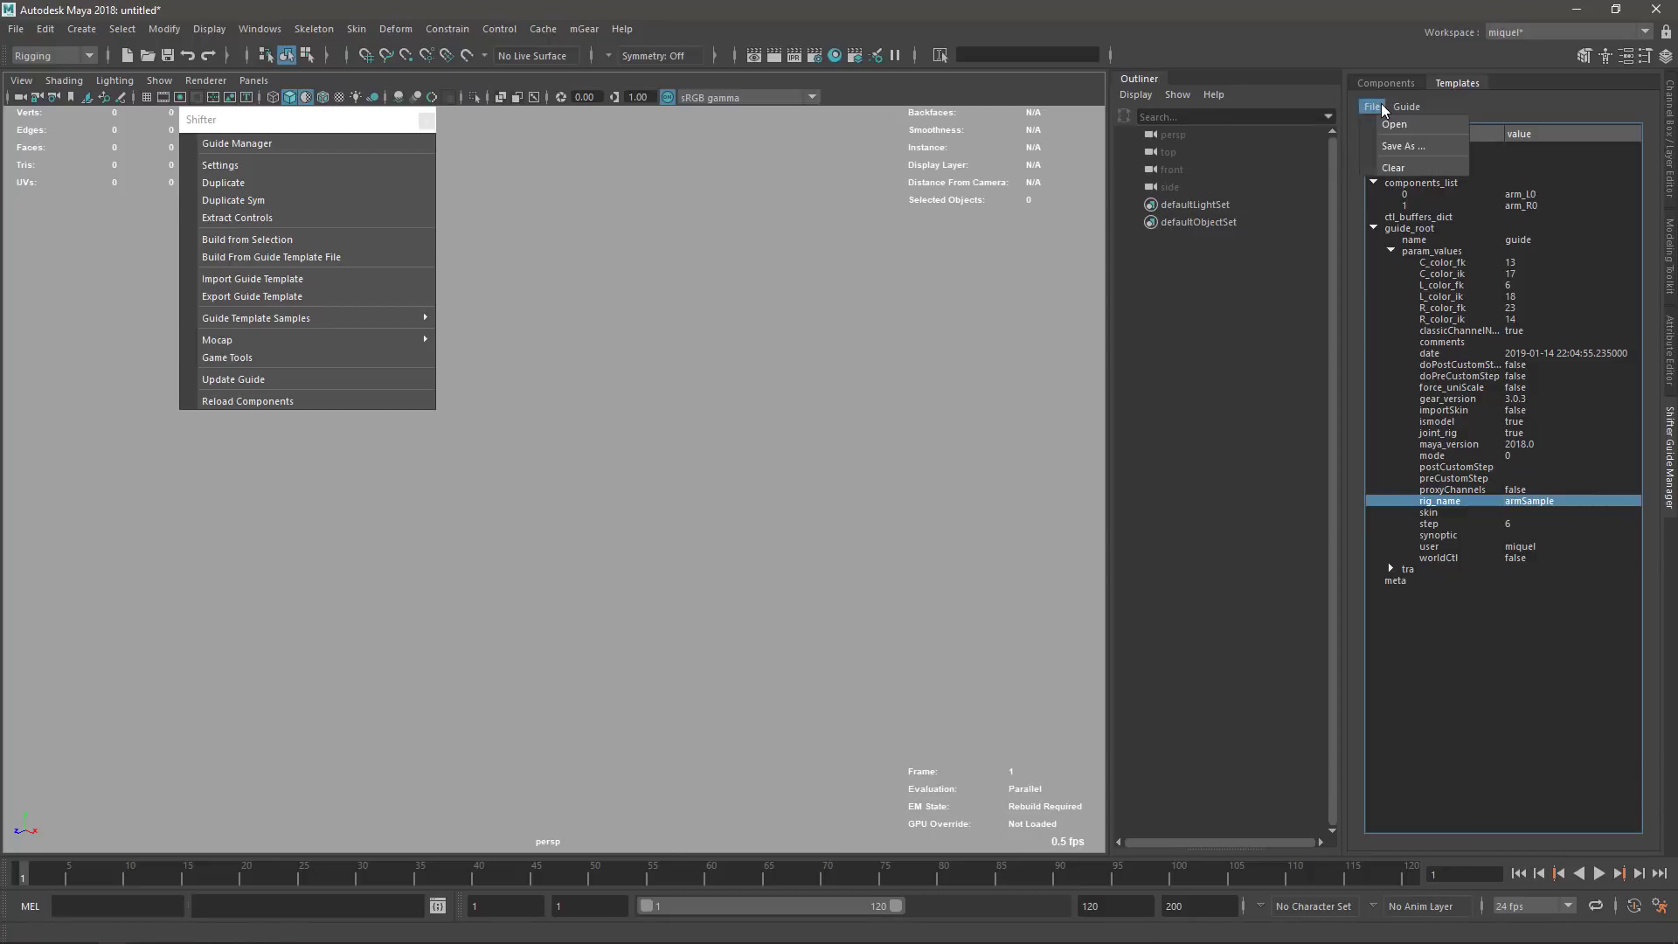
mouse_move(1406, 106)
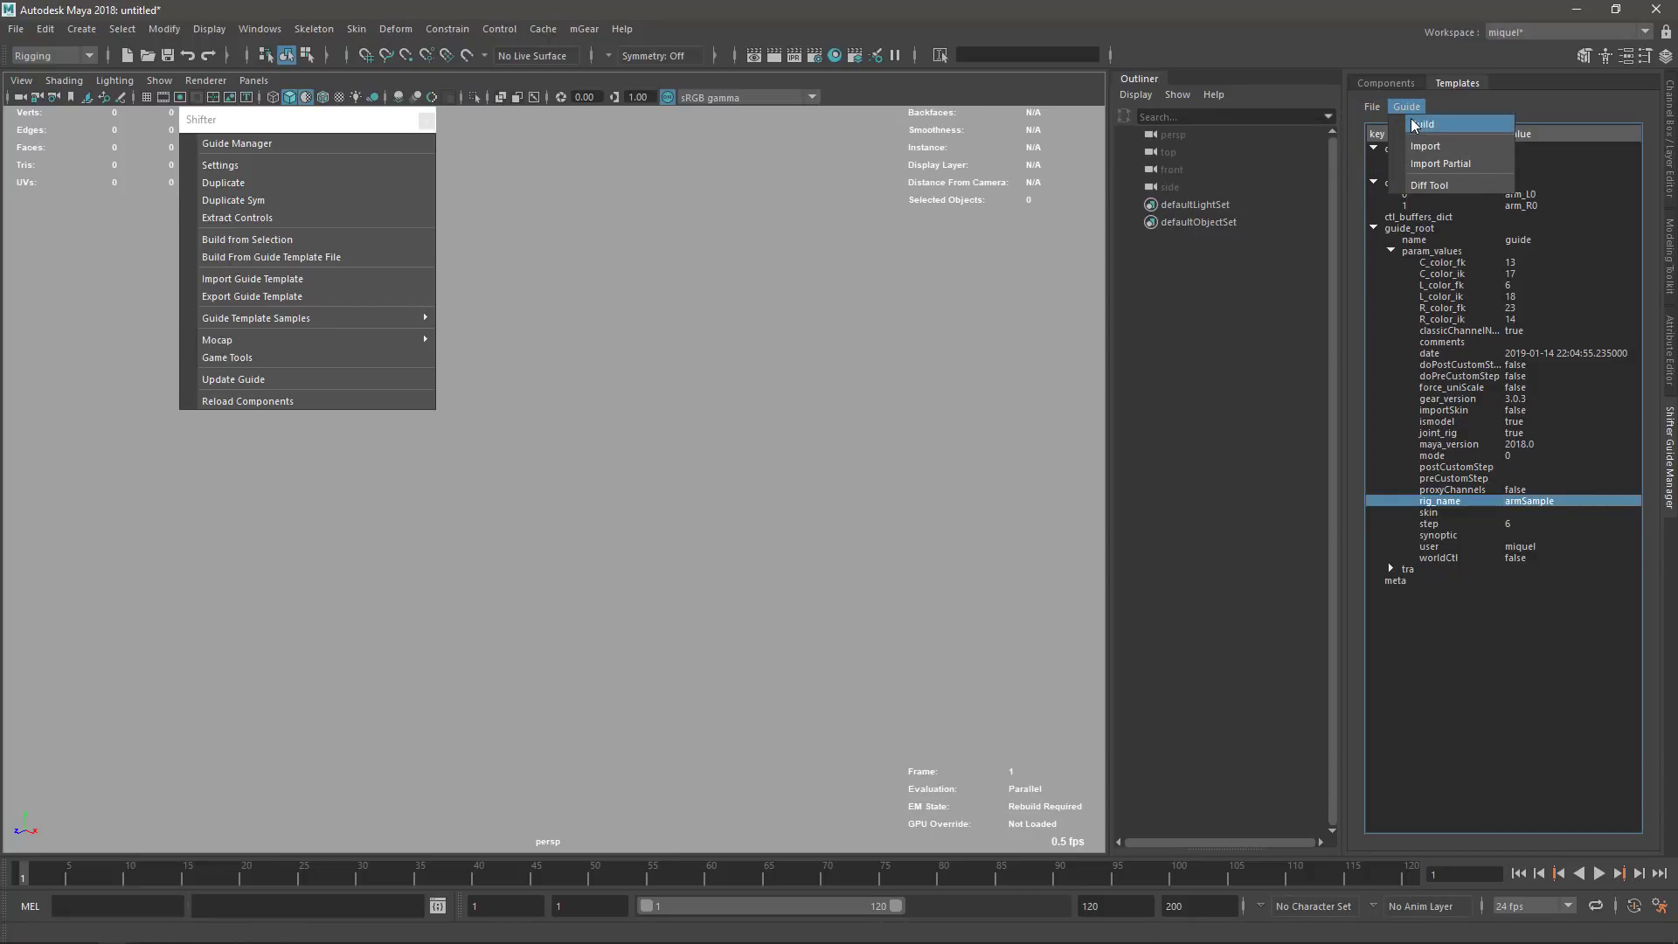
left_click(1418, 124)
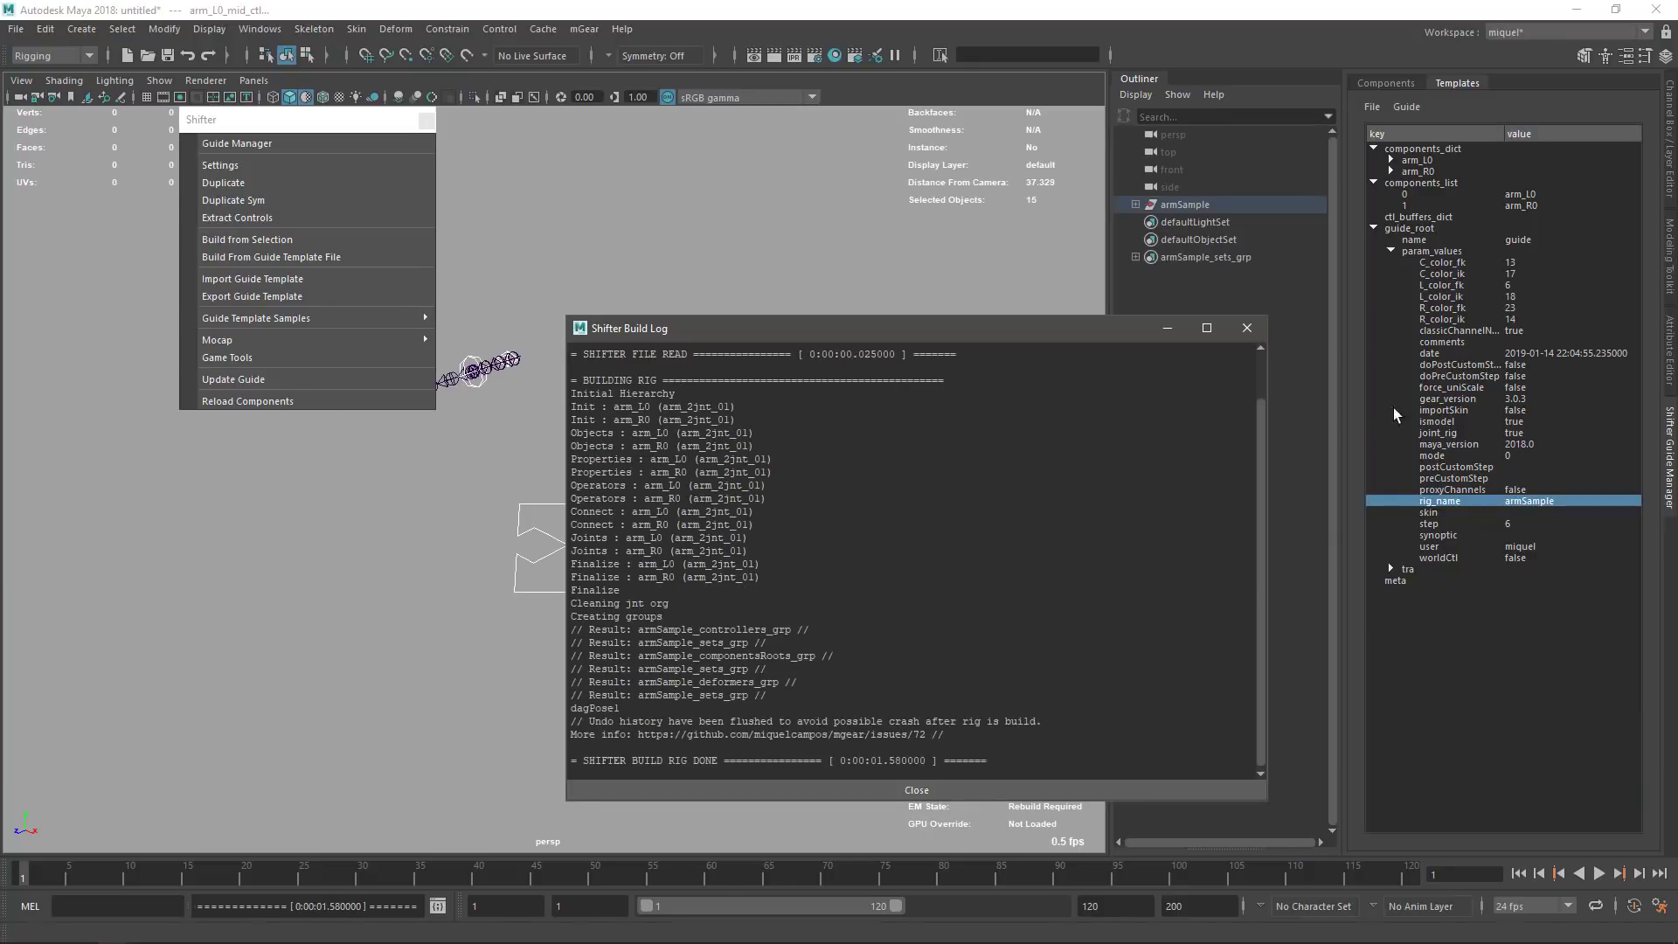
left_click(1248, 328)
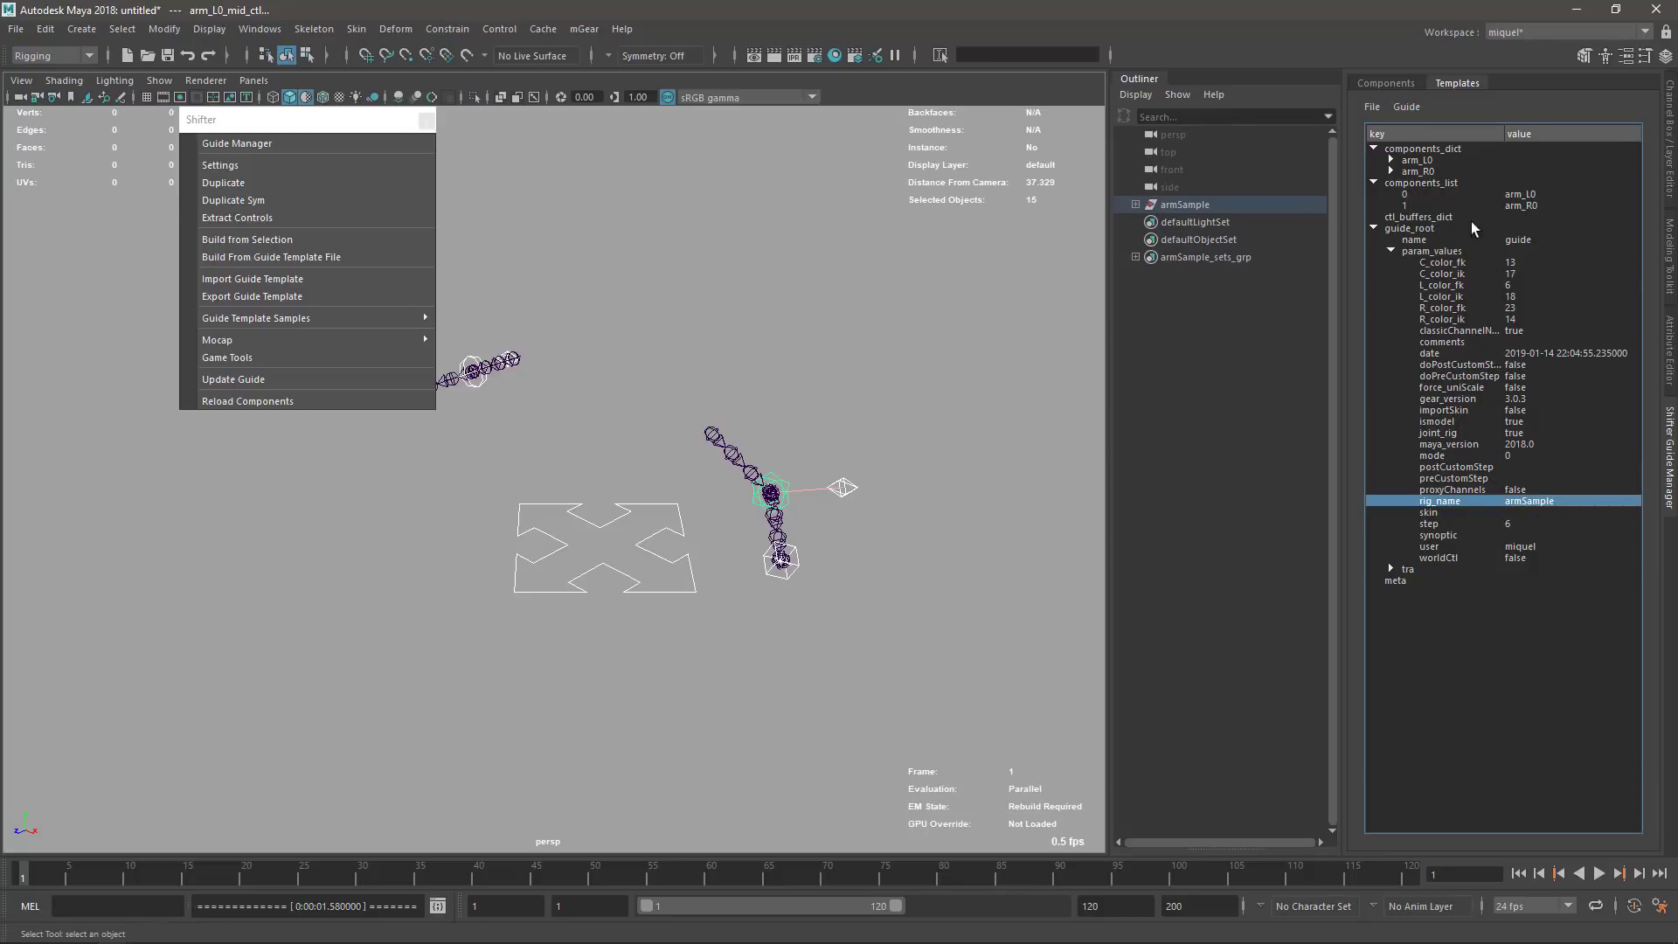
- Save the edited template over the existing arm.sgt file in the mgear_3.0.3_examples folder
left_click(1402, 109)
mouse_move(1364, 107)
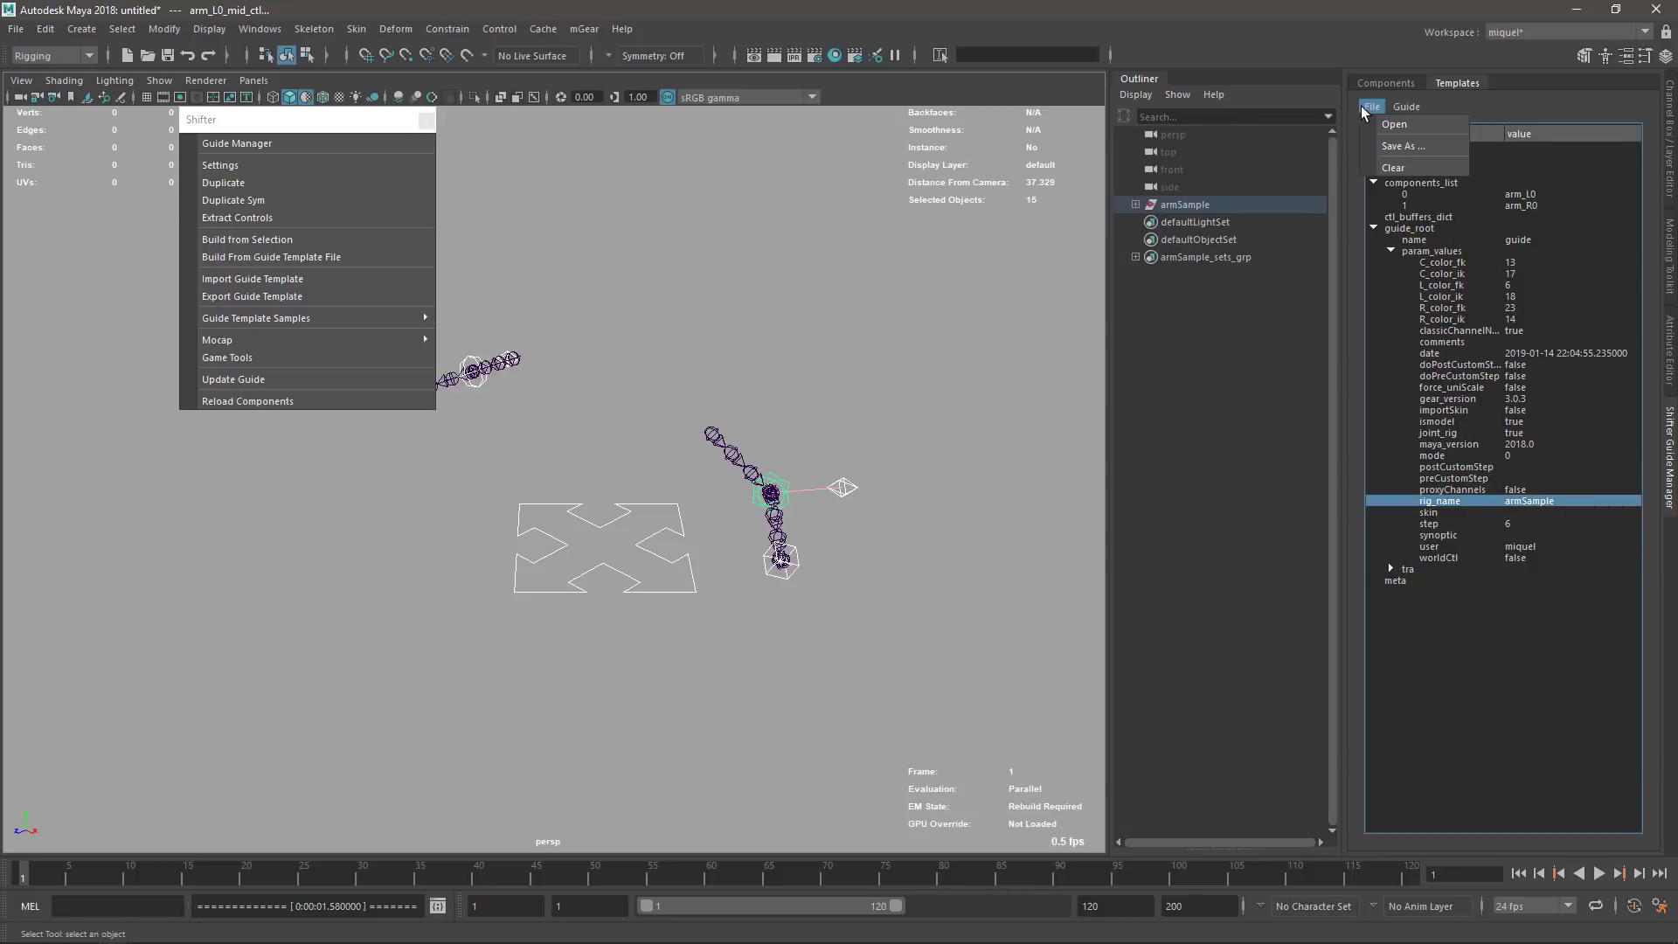
left_click(1402, 148)
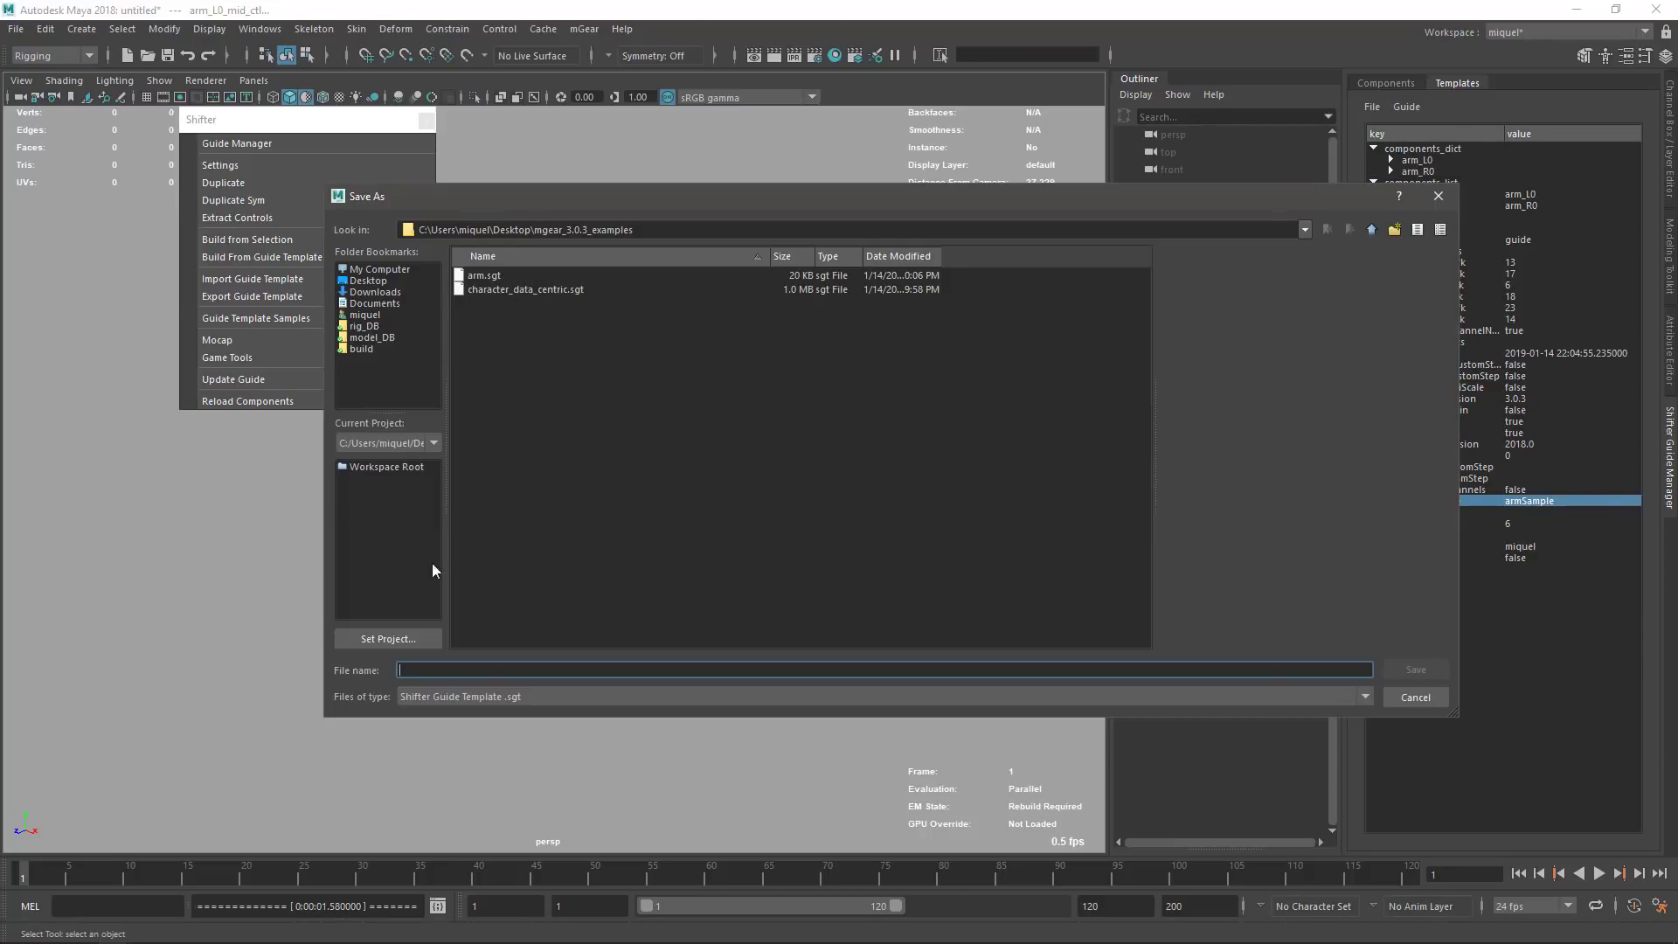
left_click(477, 278)
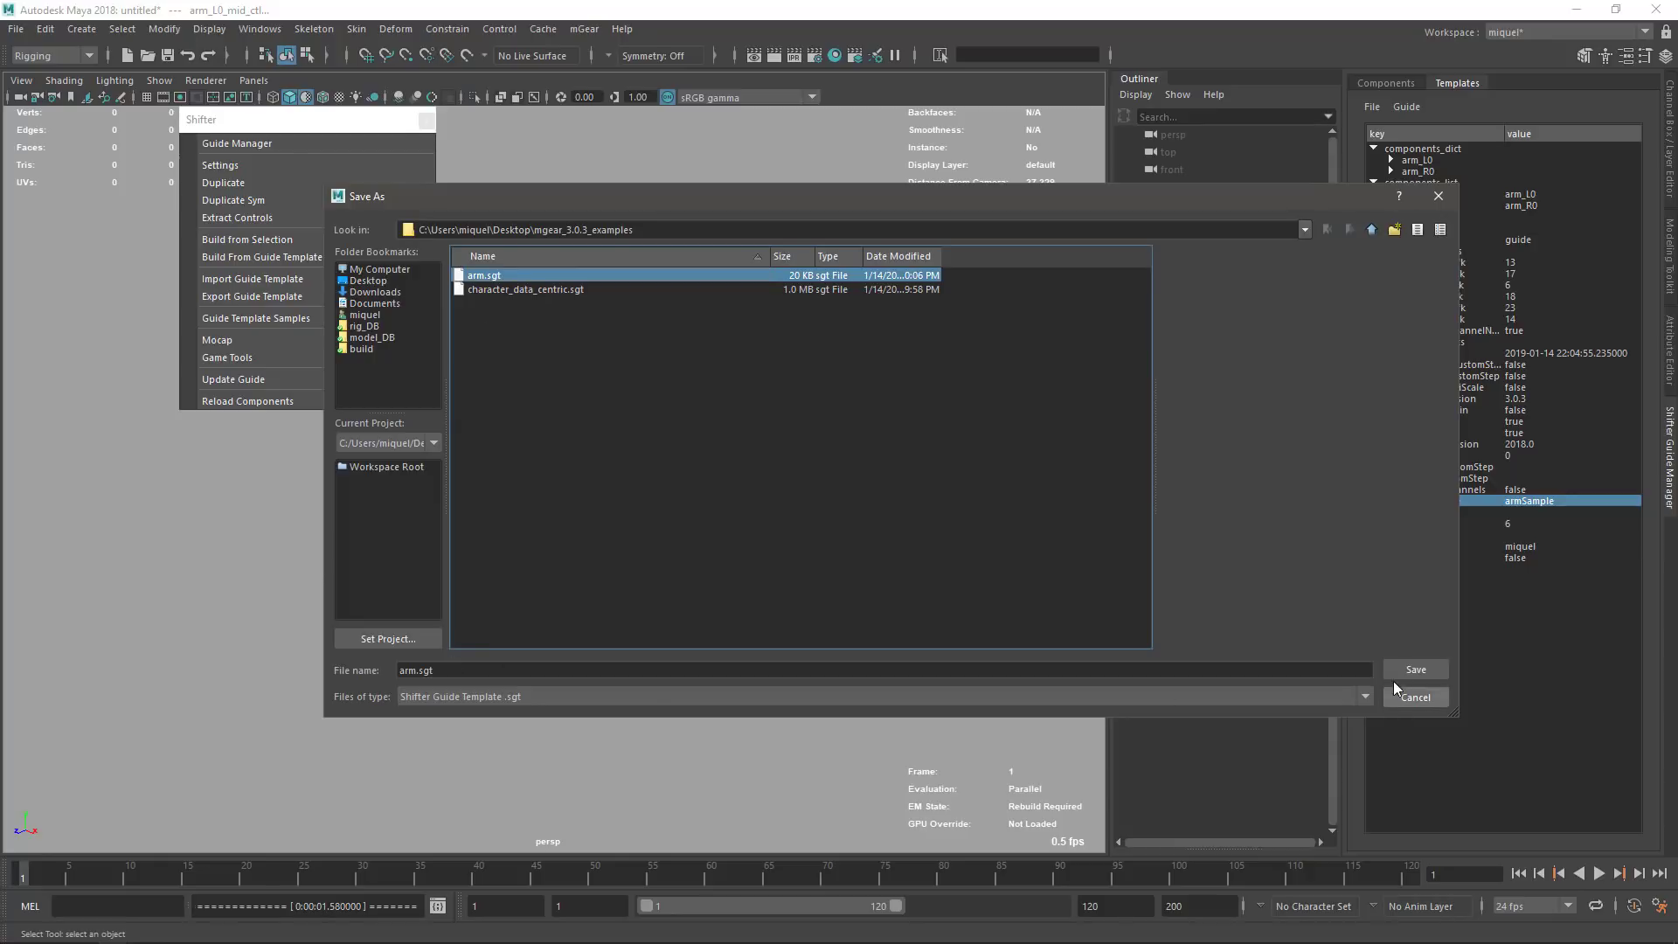
left_click(1392, 671)
left_click(855, 481)
- Switch to Sublime Text and open arm.sgt from the mgear_3.0.3_examples folder on the Desktop
key("alt+Tab")
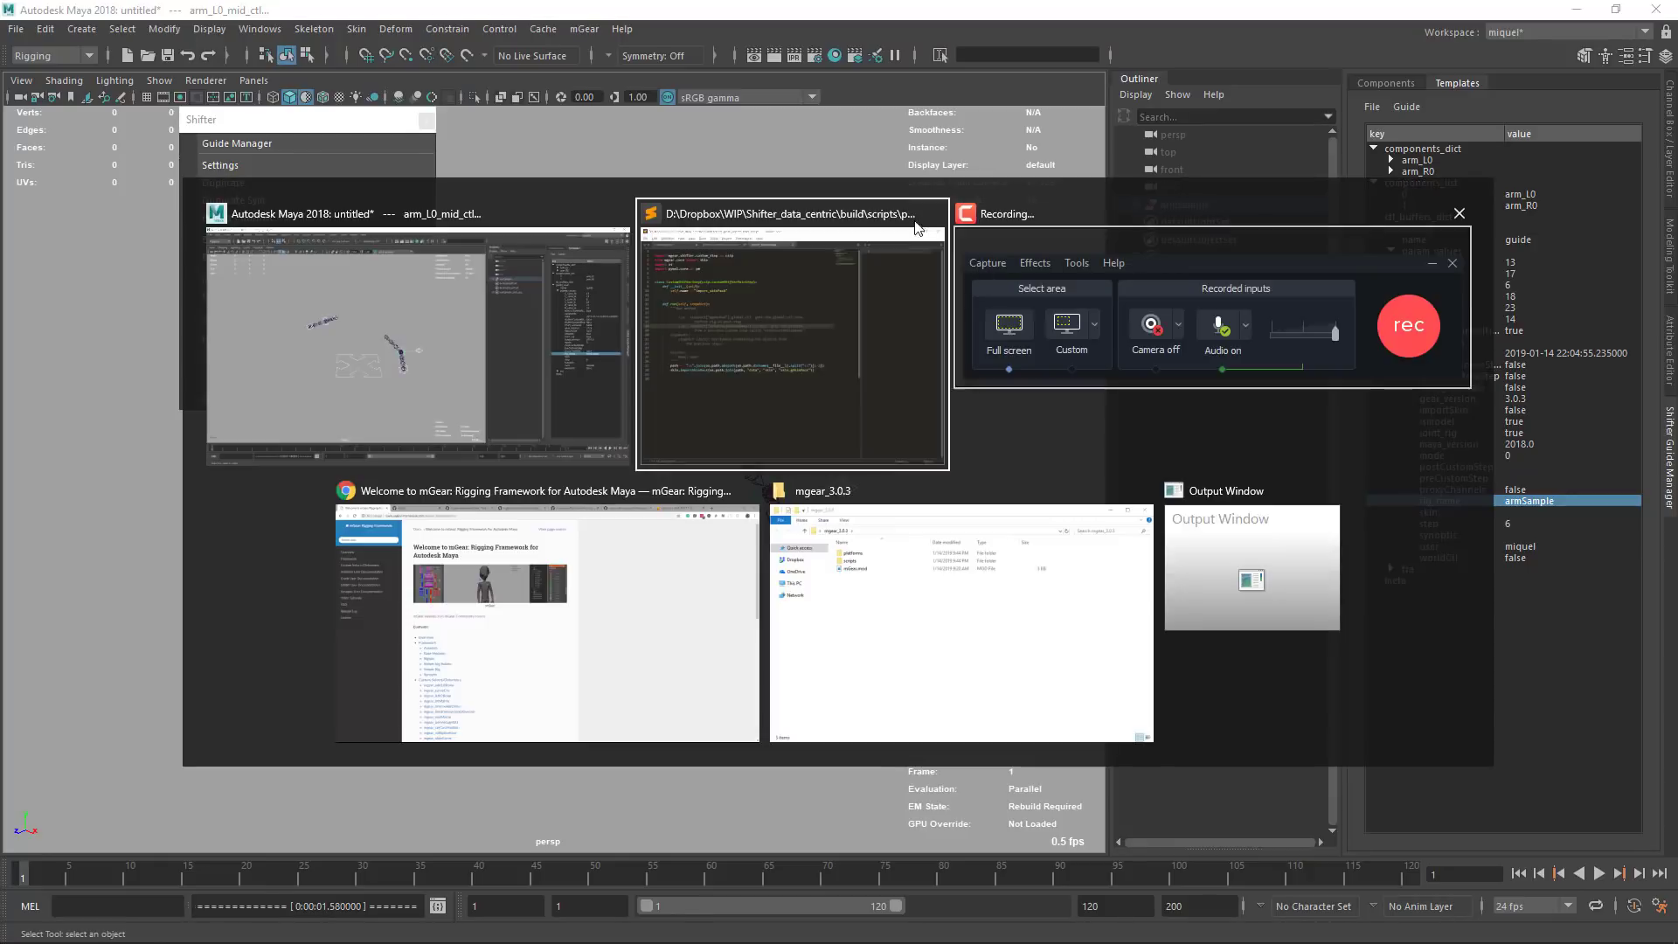
left_click(770, 380)
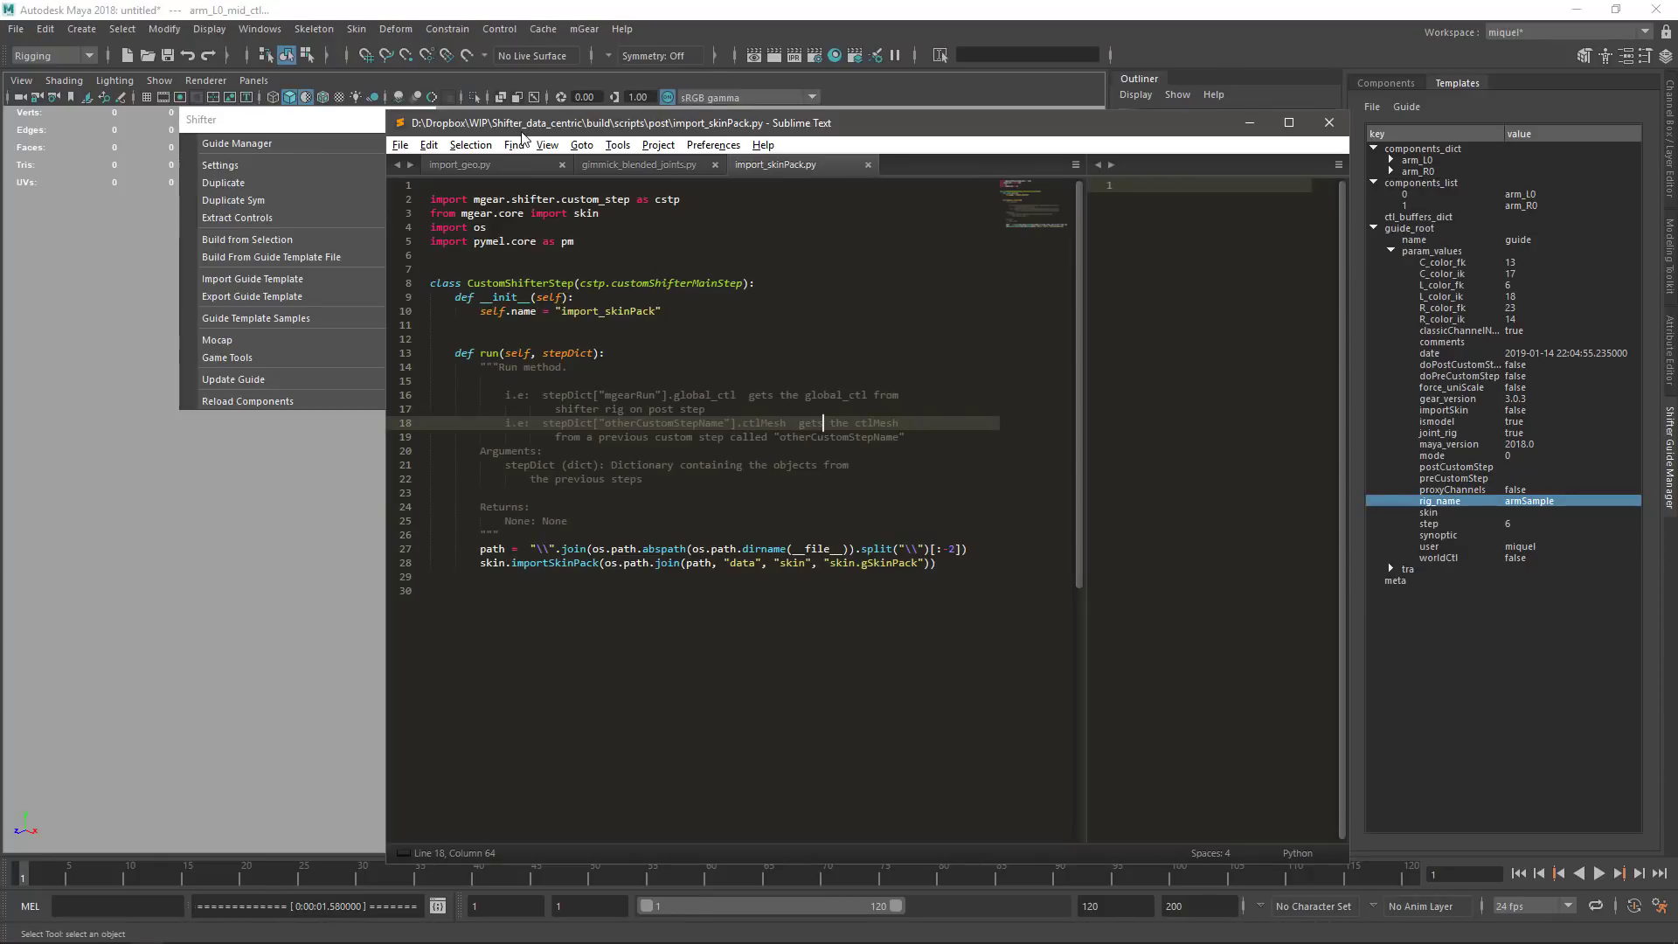
left_click(742, 408)
key("ctrl+o")
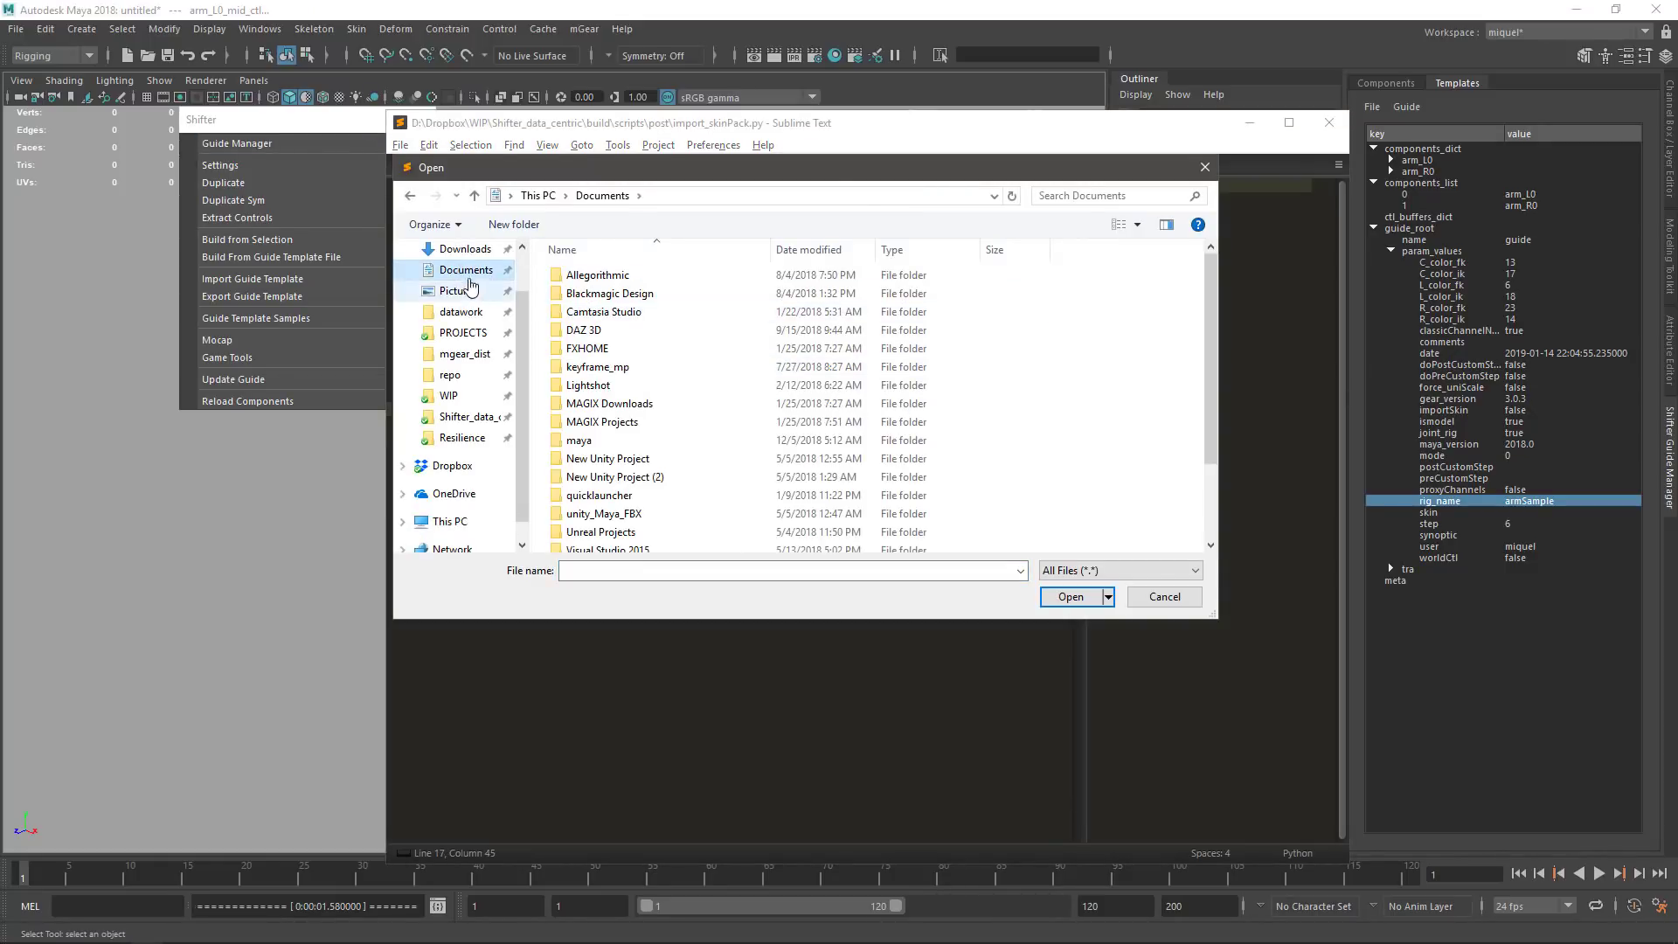
scroll(455, 288, "up", 1)
left_click(458, 284)
double_click(765, 319)
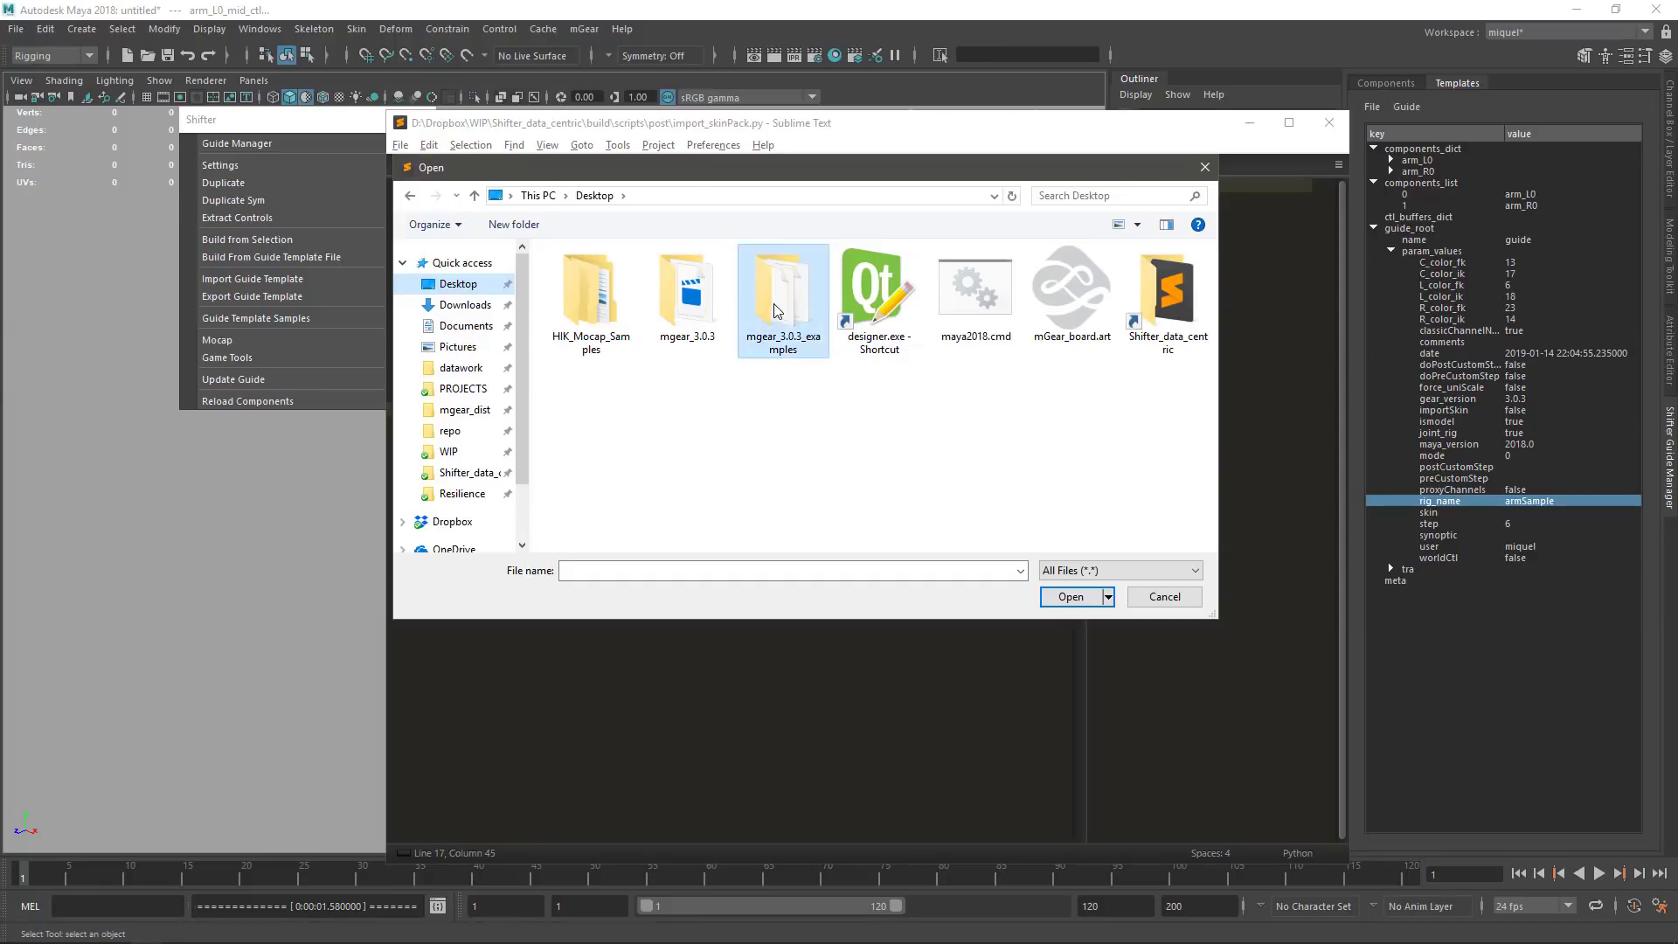
double_click(583, 278)
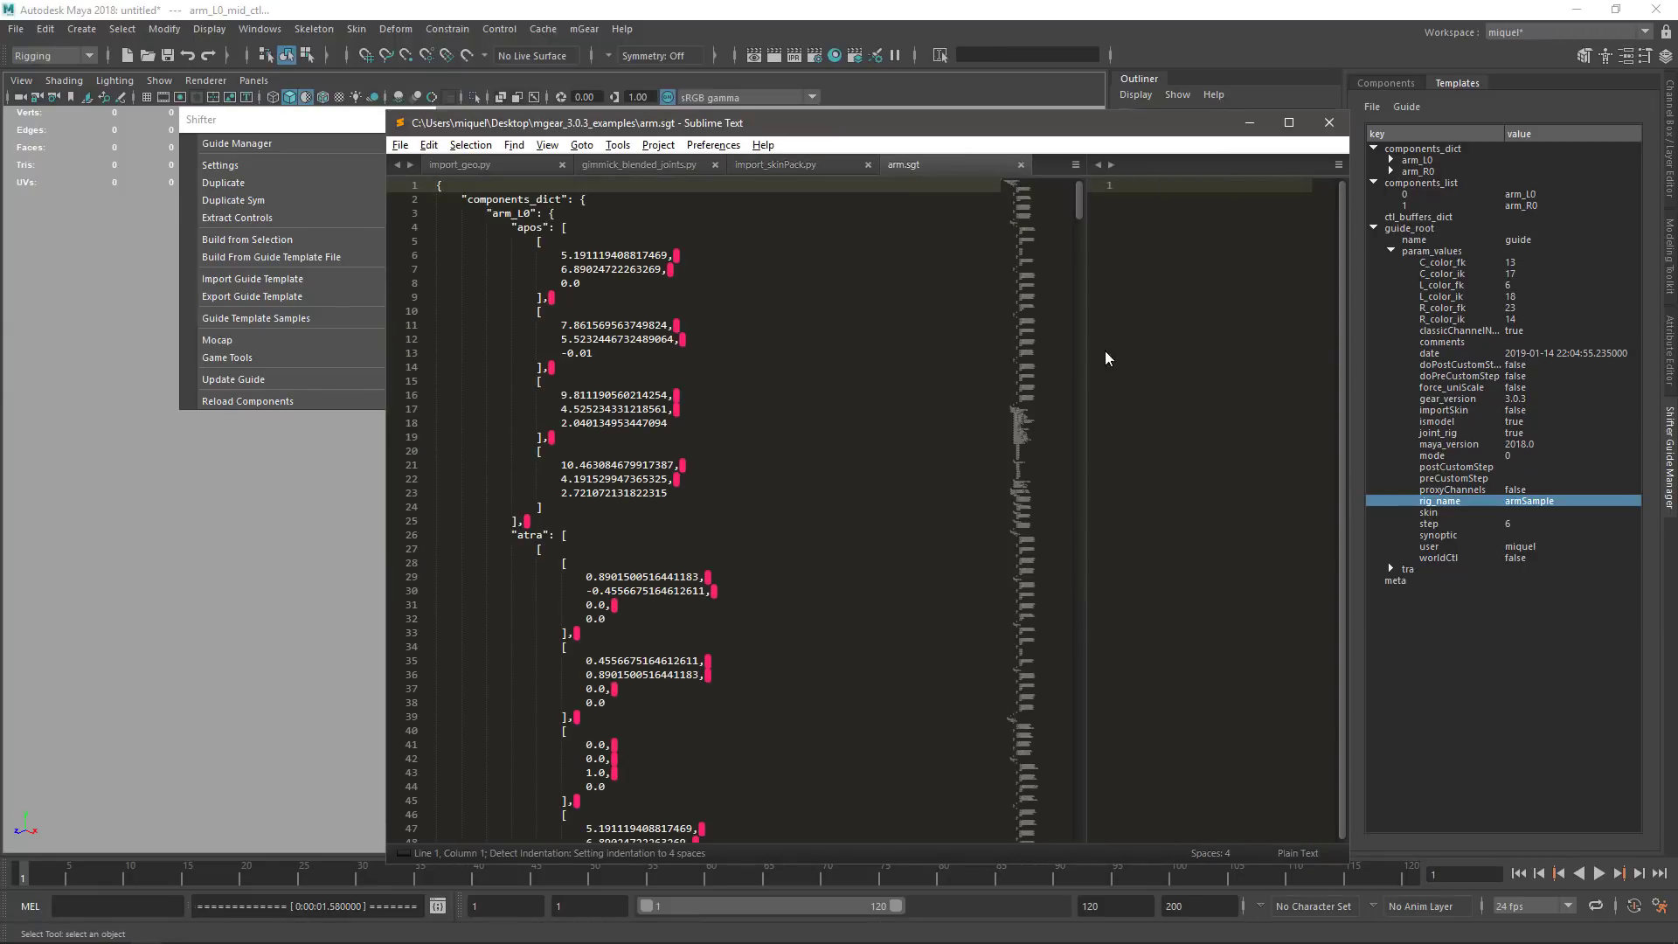
- Check the rig_name value near the end of the arm.sgt text, and return to Maya
left_click_drag(1055, 213, 1031, 782)
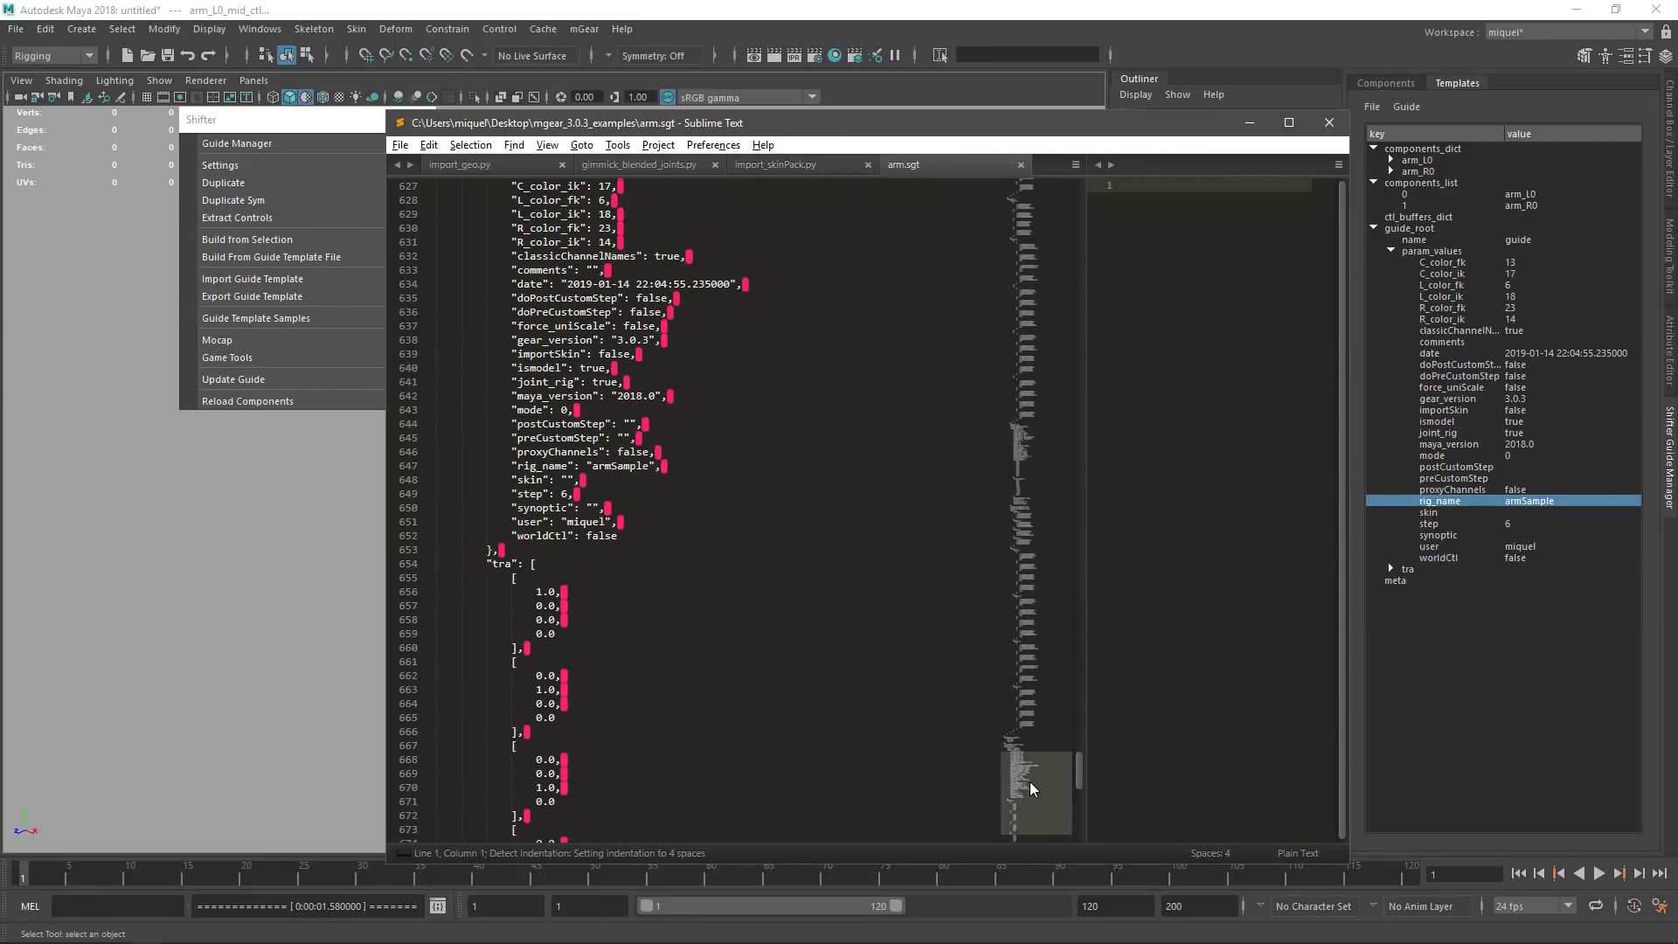
double_click(620, 466)
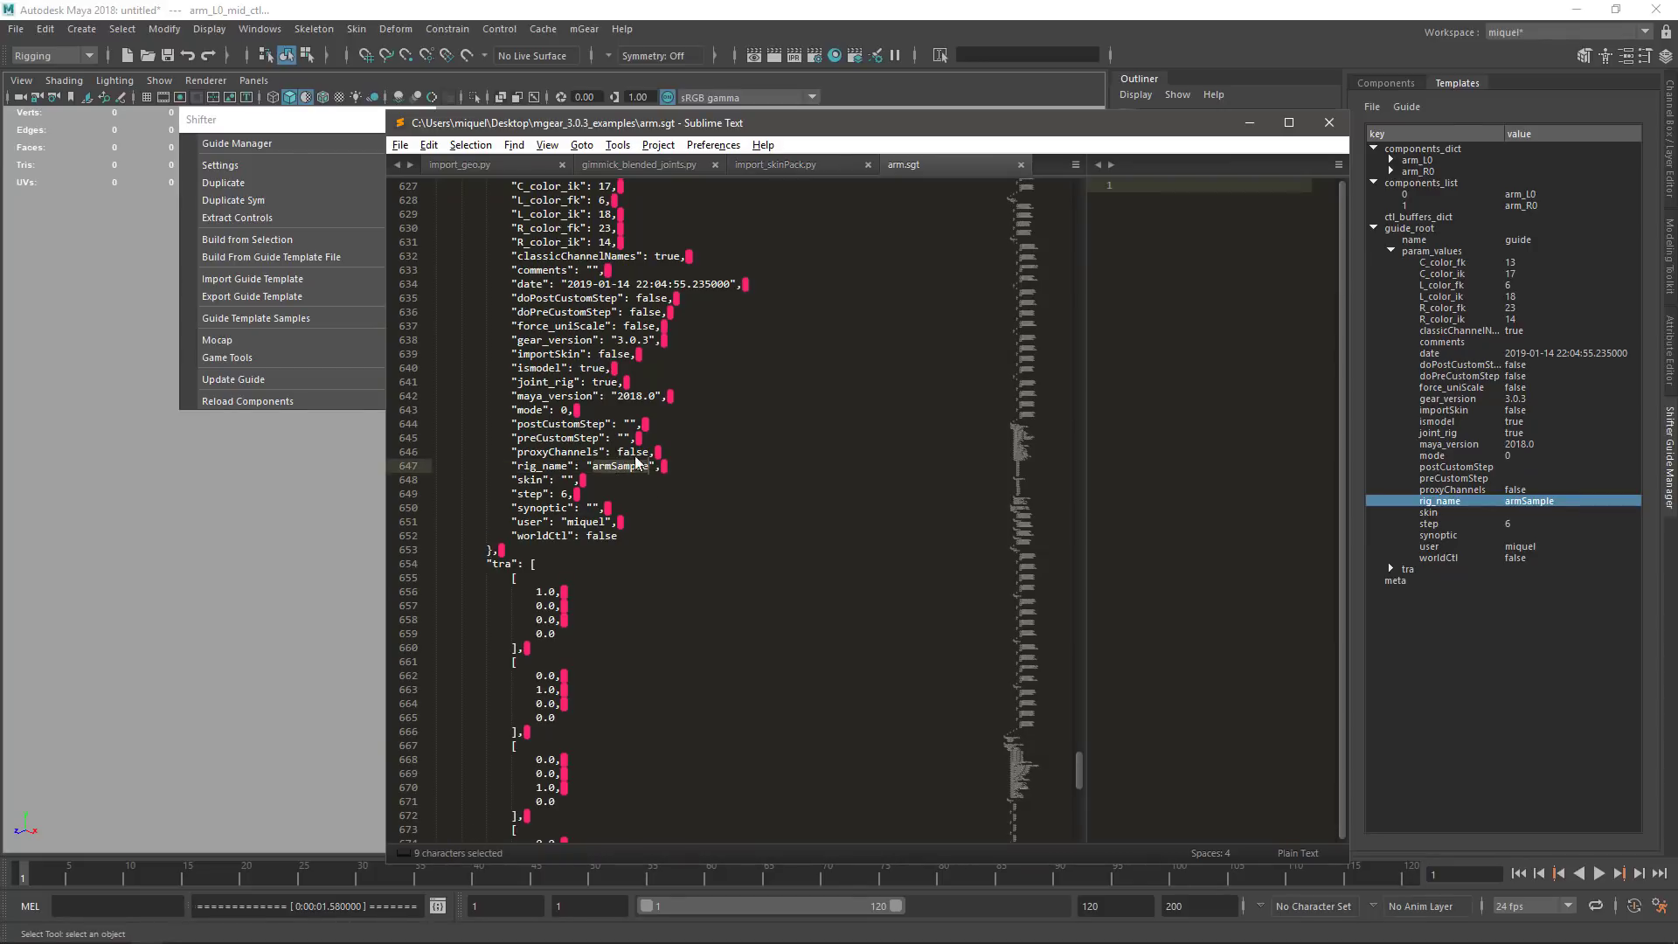
left_click(791, 8)
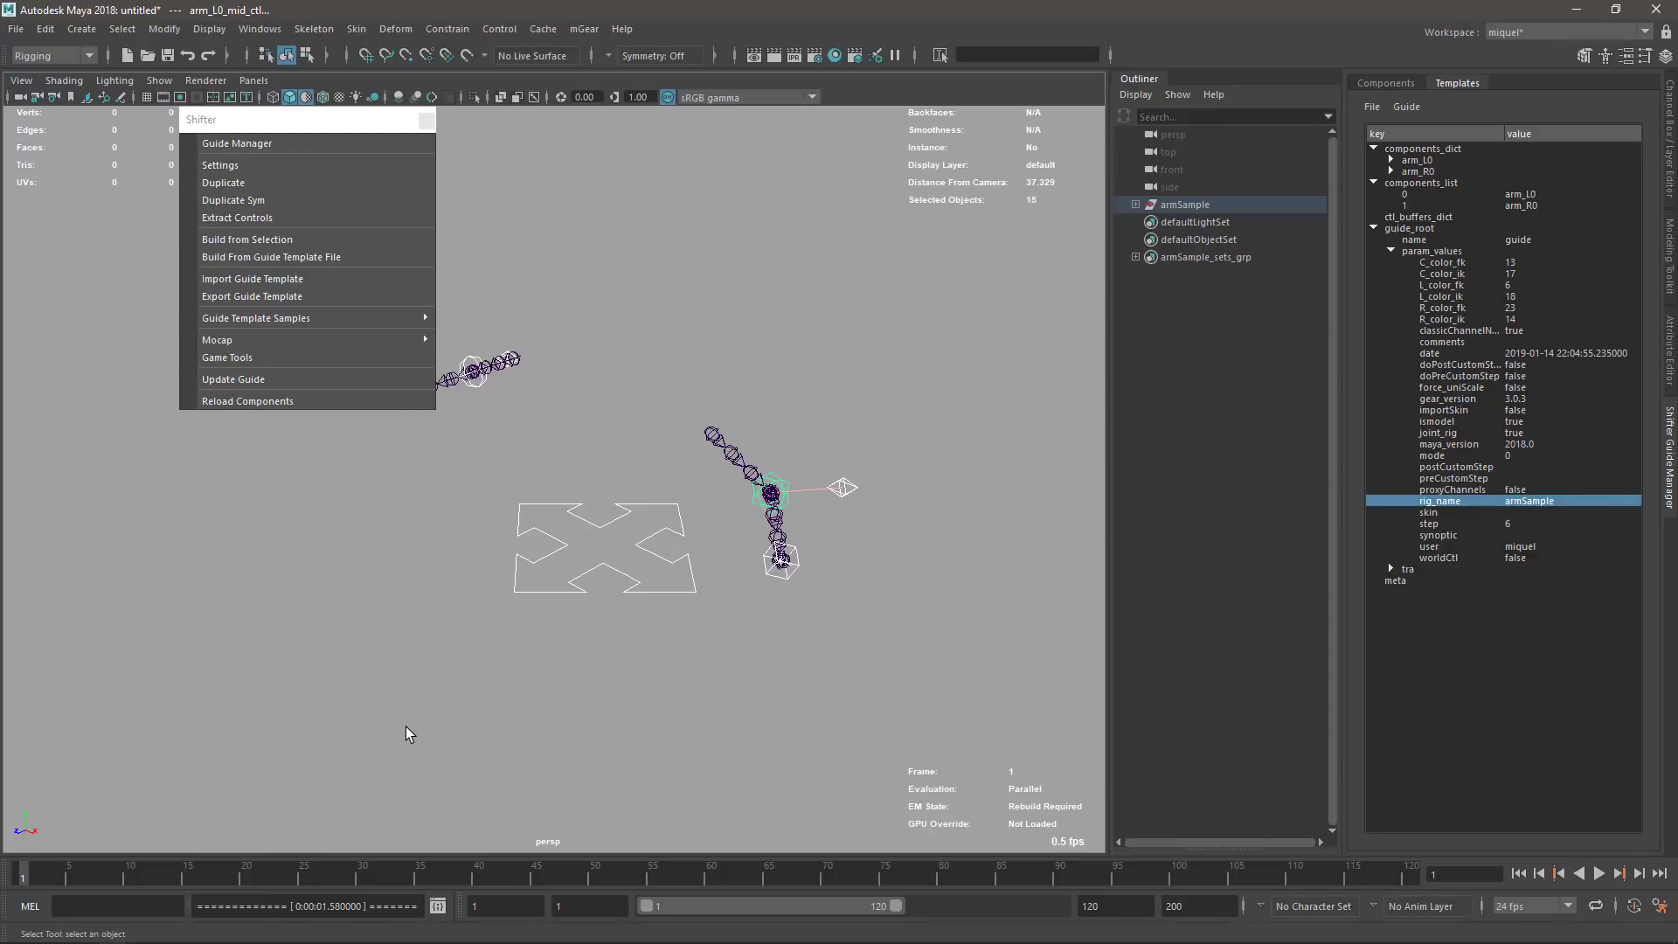
- Start a new empty scene without saving the built arm rig
left_click_drag(339, 465, 647, 641, "alt")
key("ctrl+n")
left_click(844, 490)
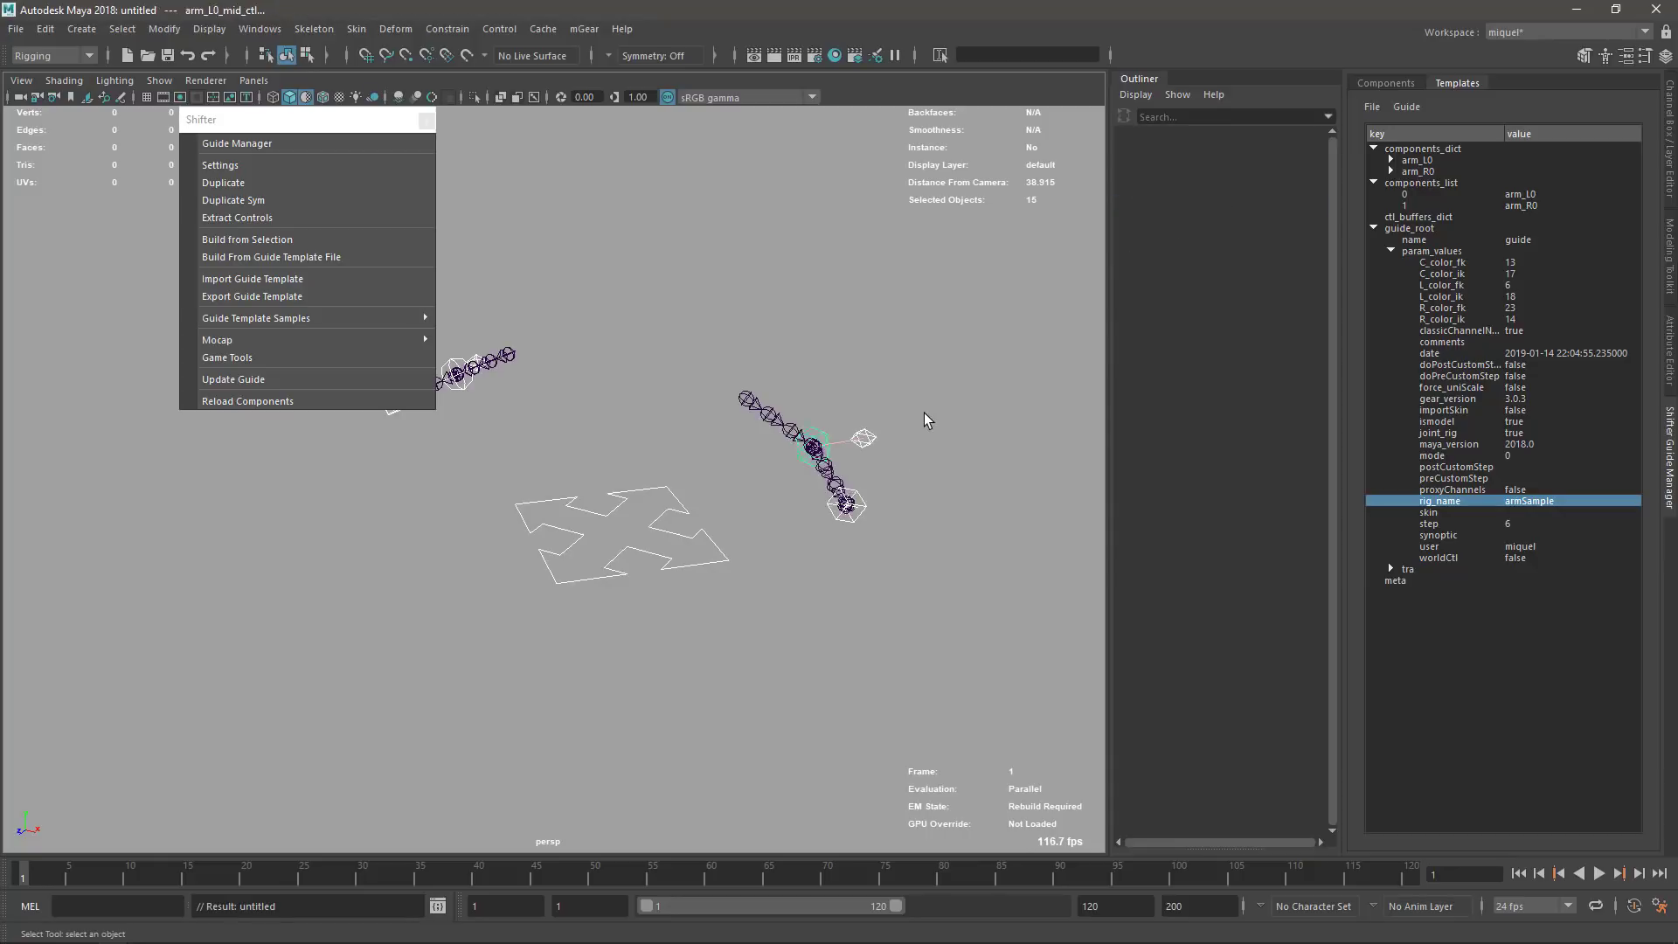
left_click(1378, 104)
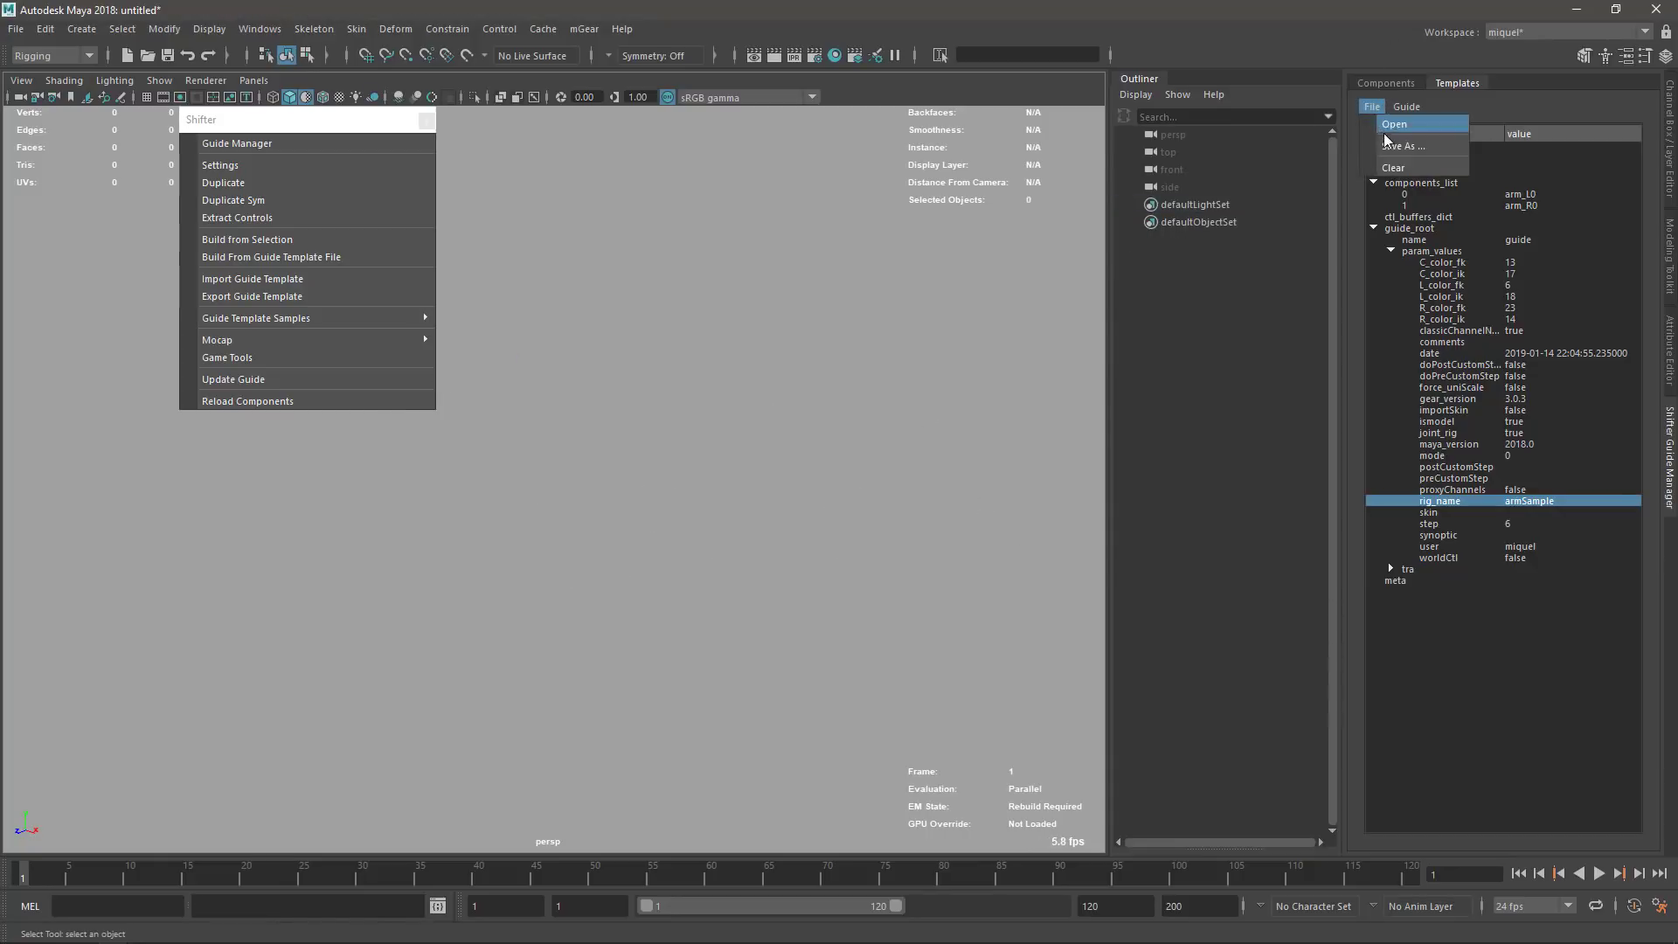
left_click(855, 440)
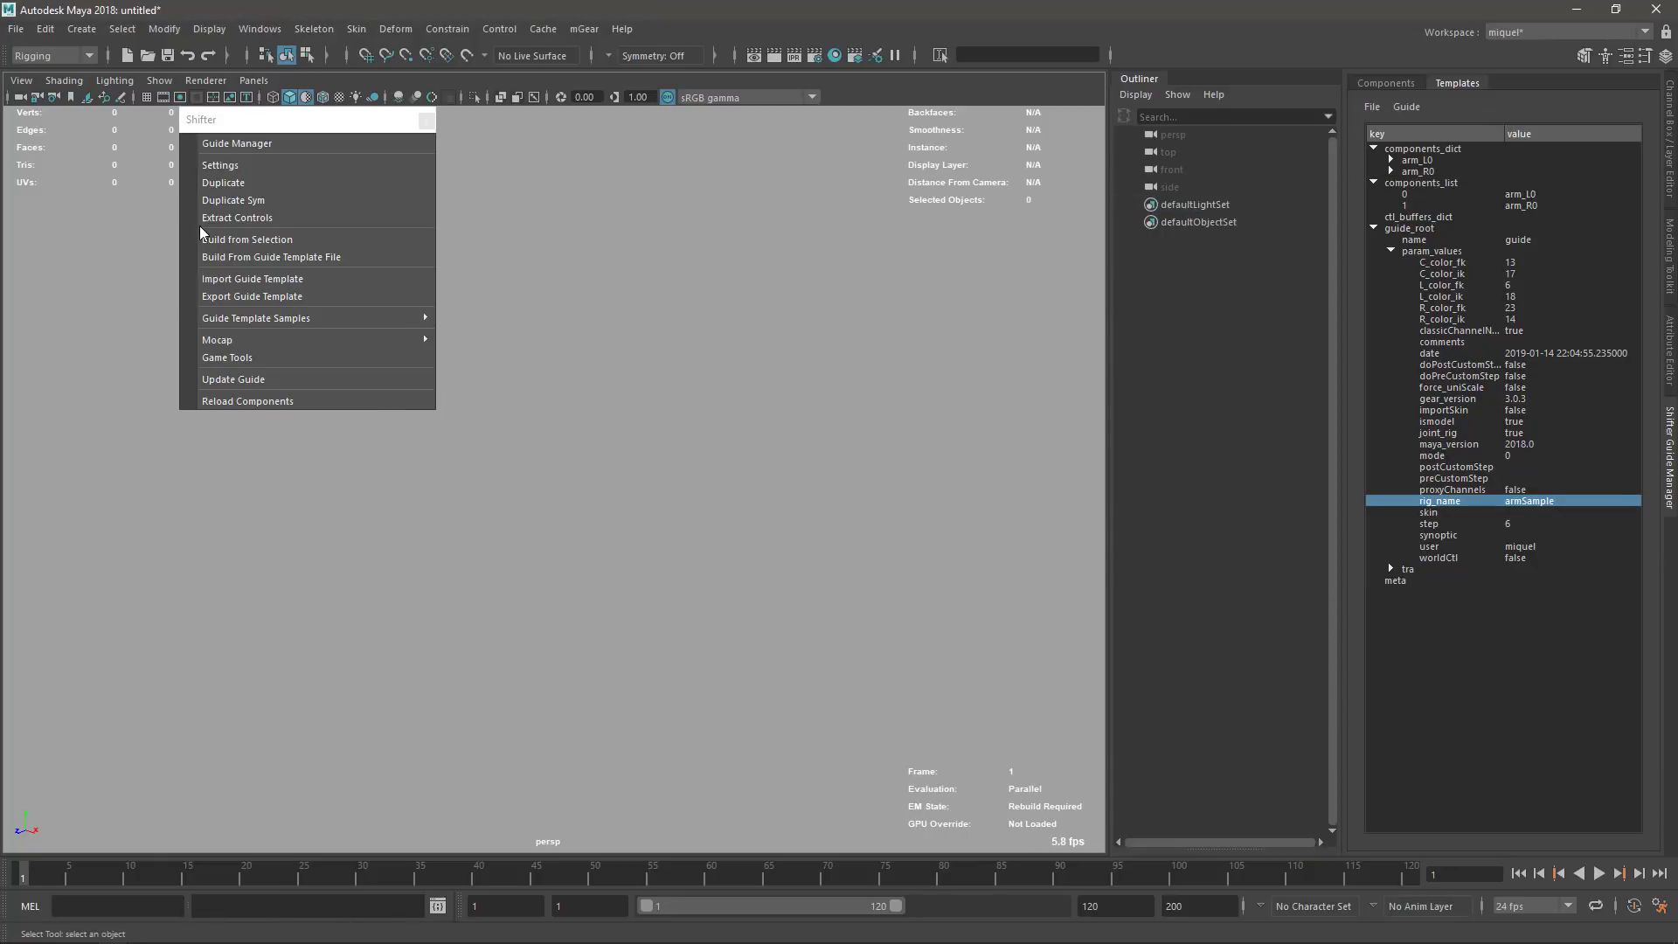
- Import the sample Biped Template guide and collapse guide_root in the template viewer
mouse_move(292, 323)
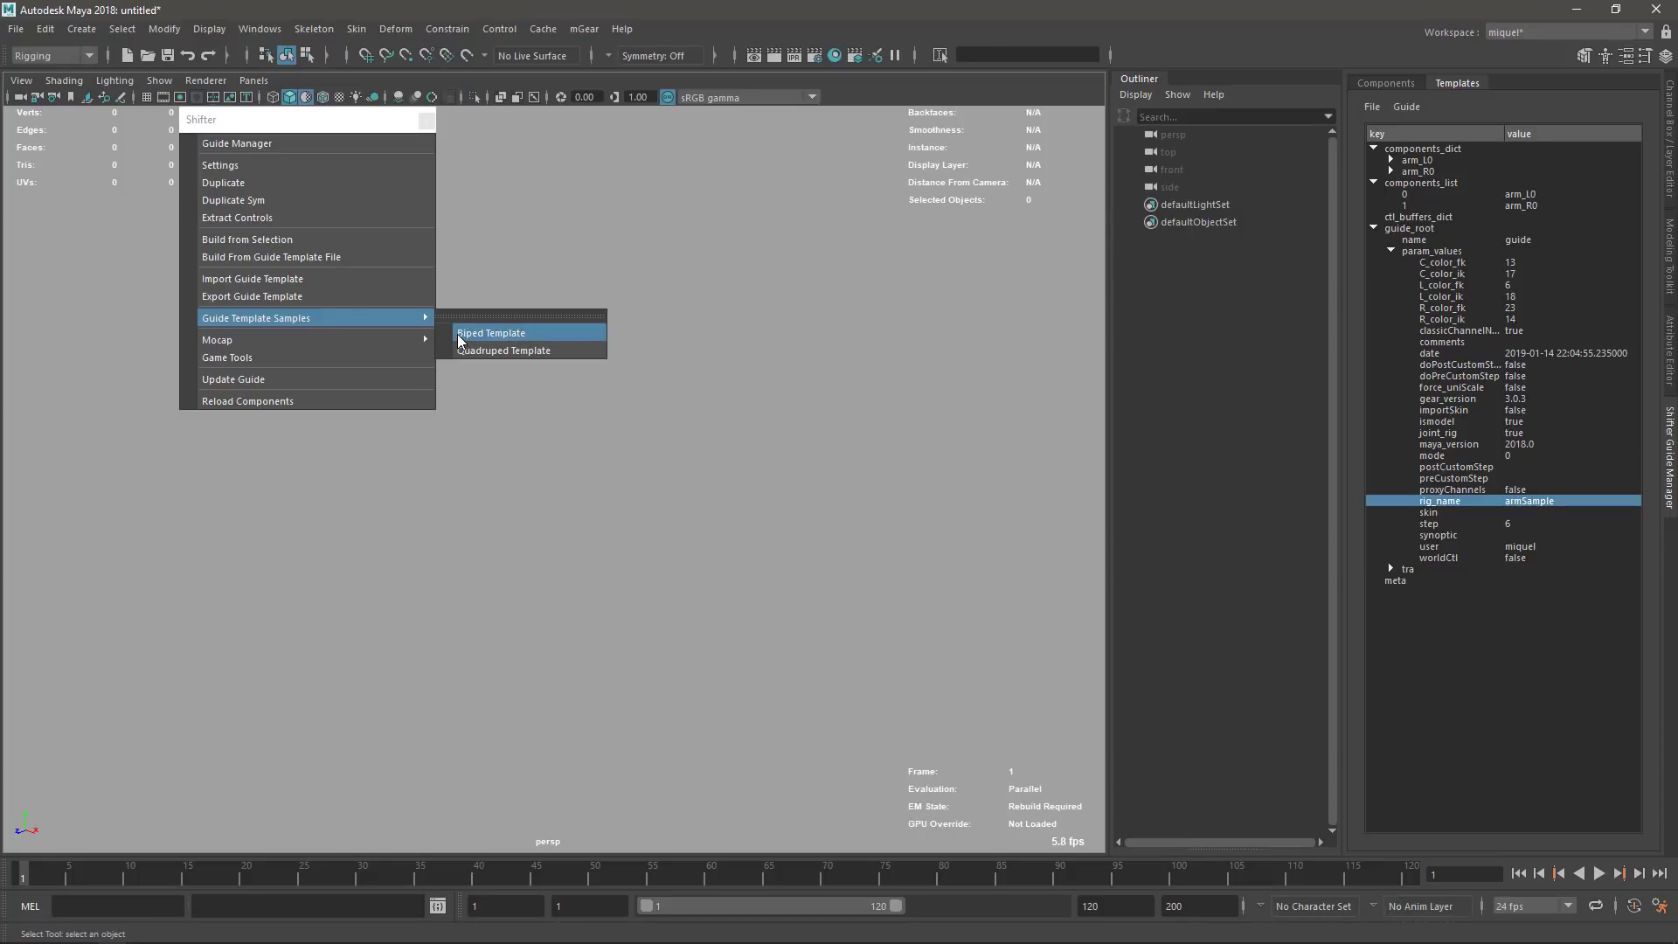
left_click(498, 334)
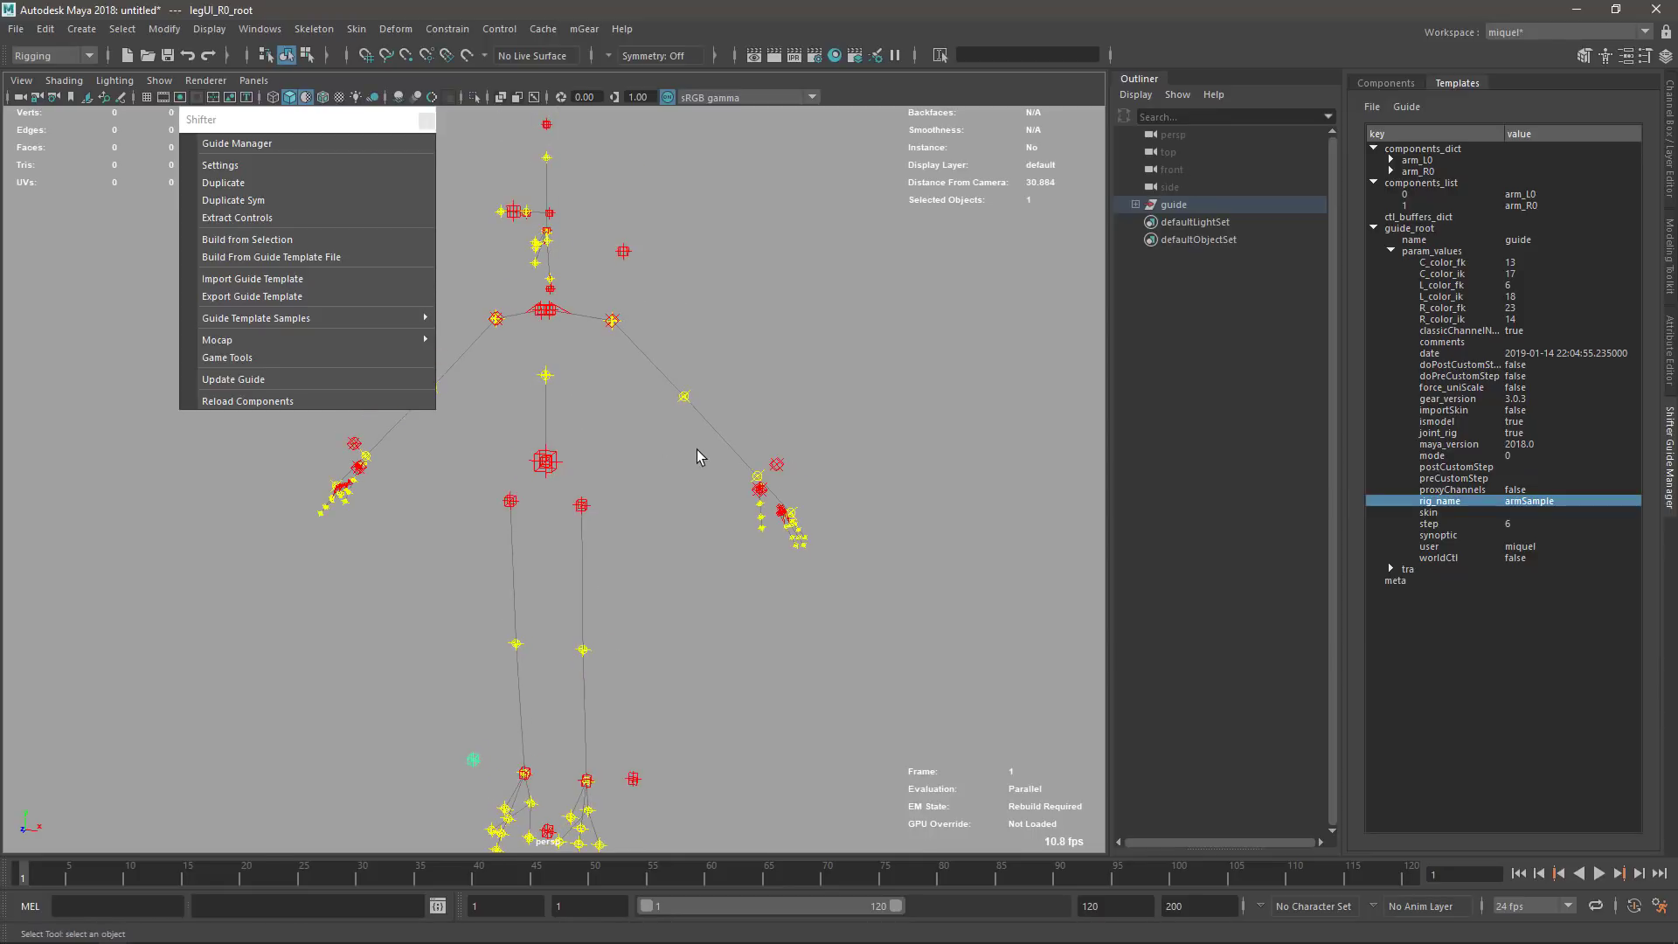
left_click(1374, 228)
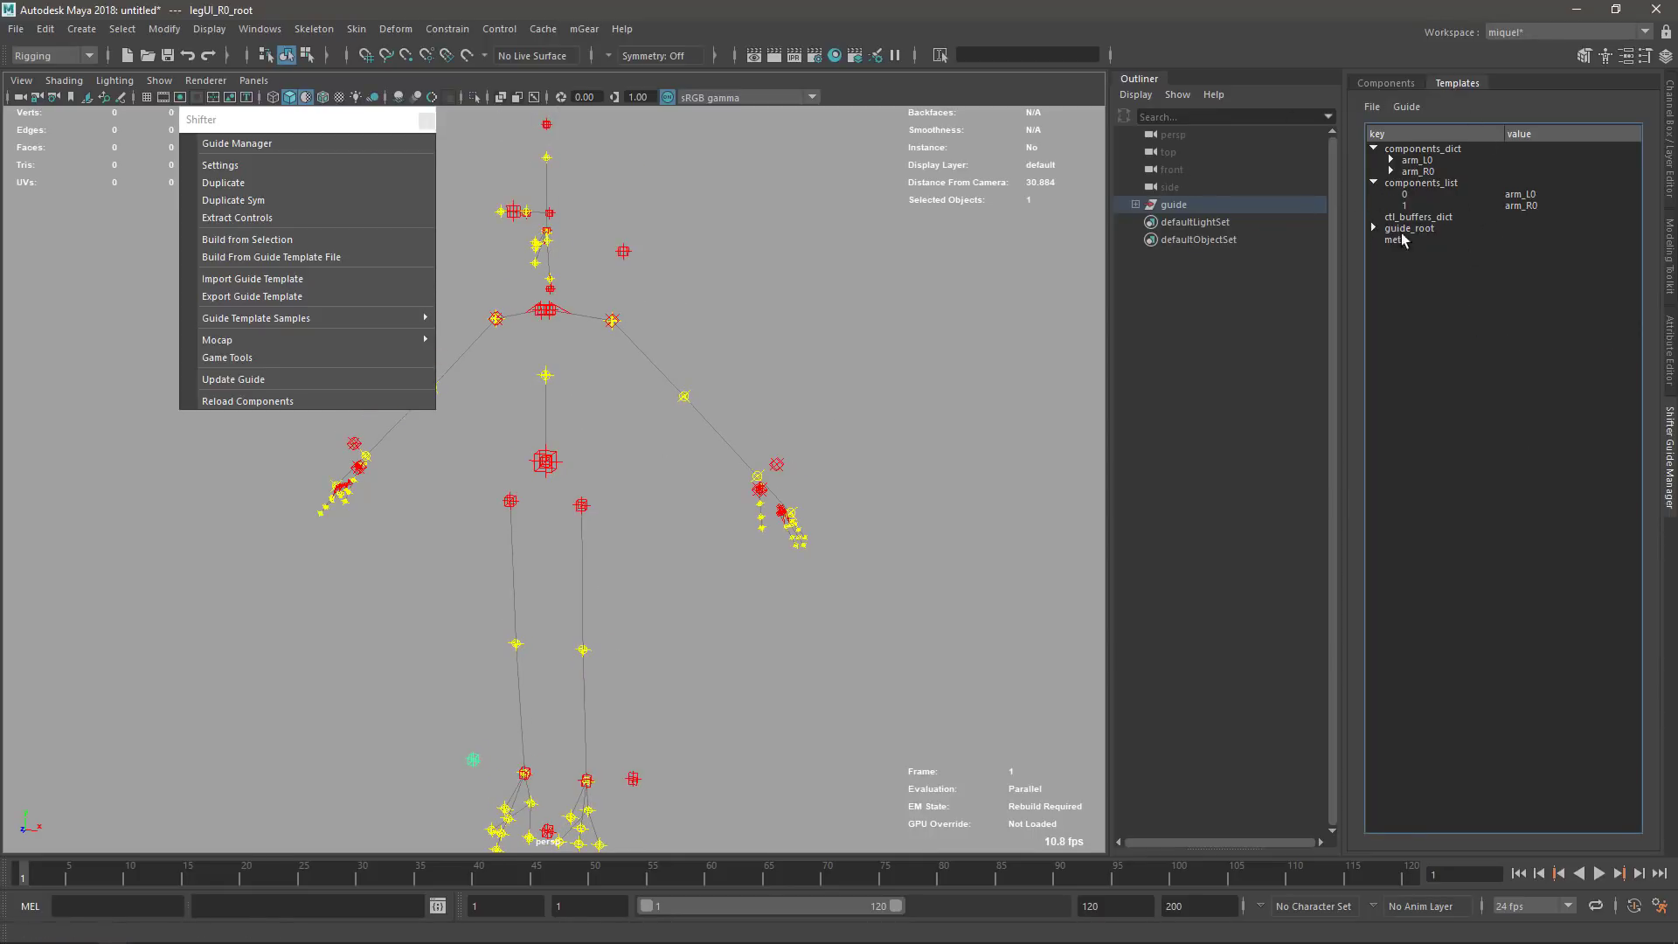
left_click(1418, 110)
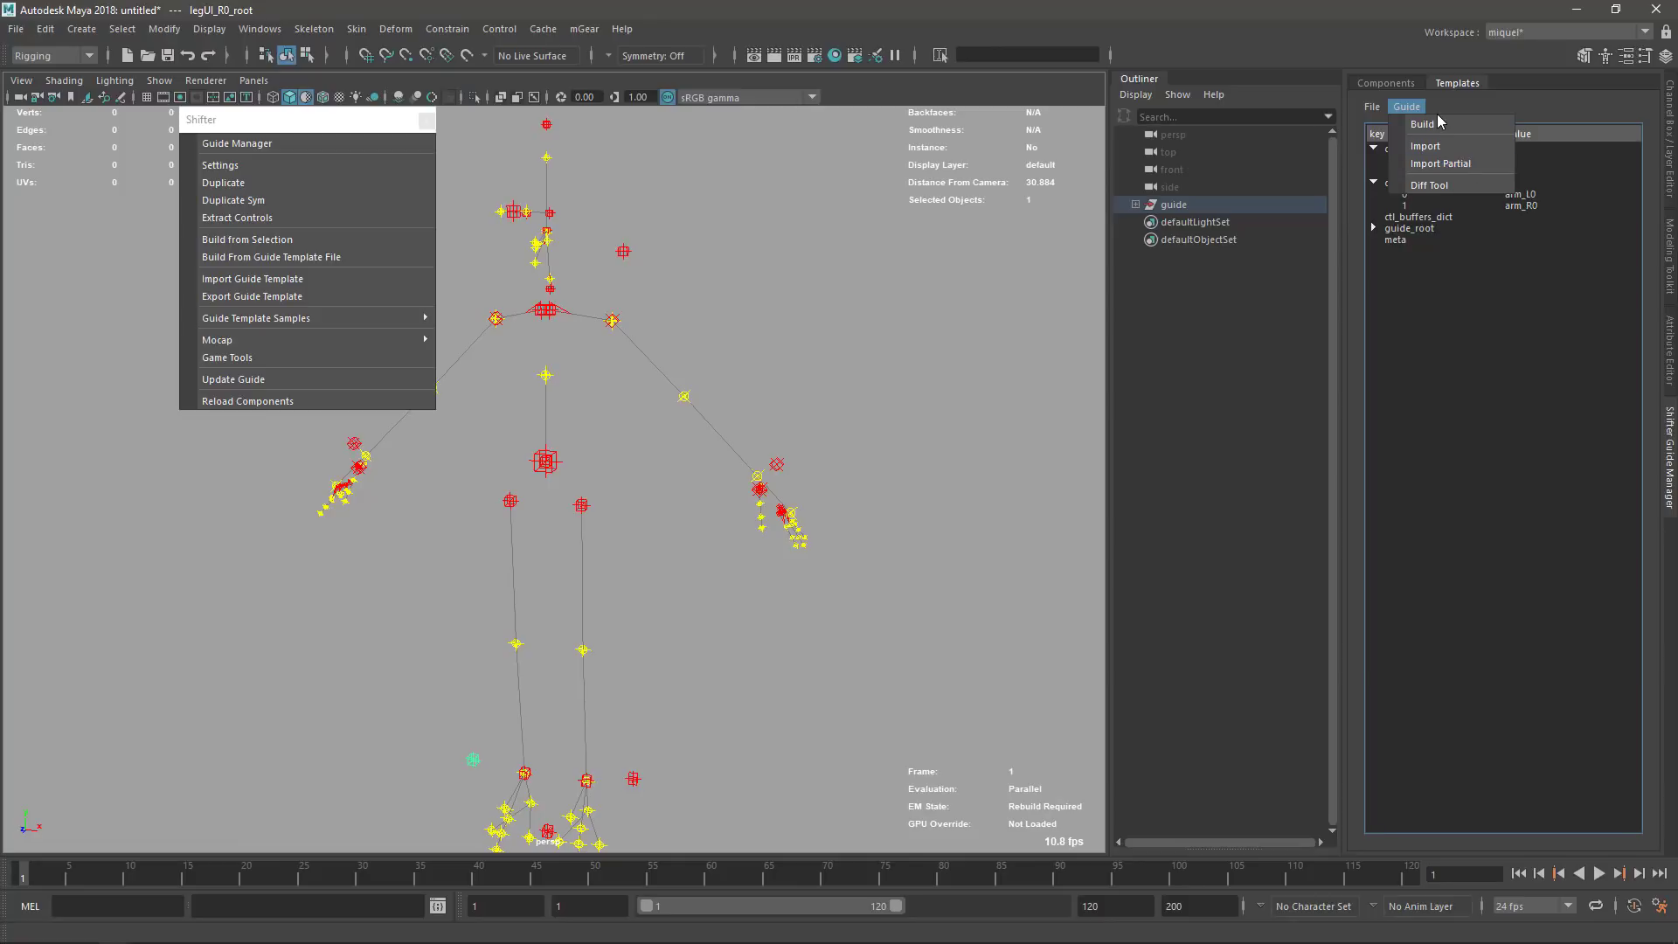
left_click(707, 288)
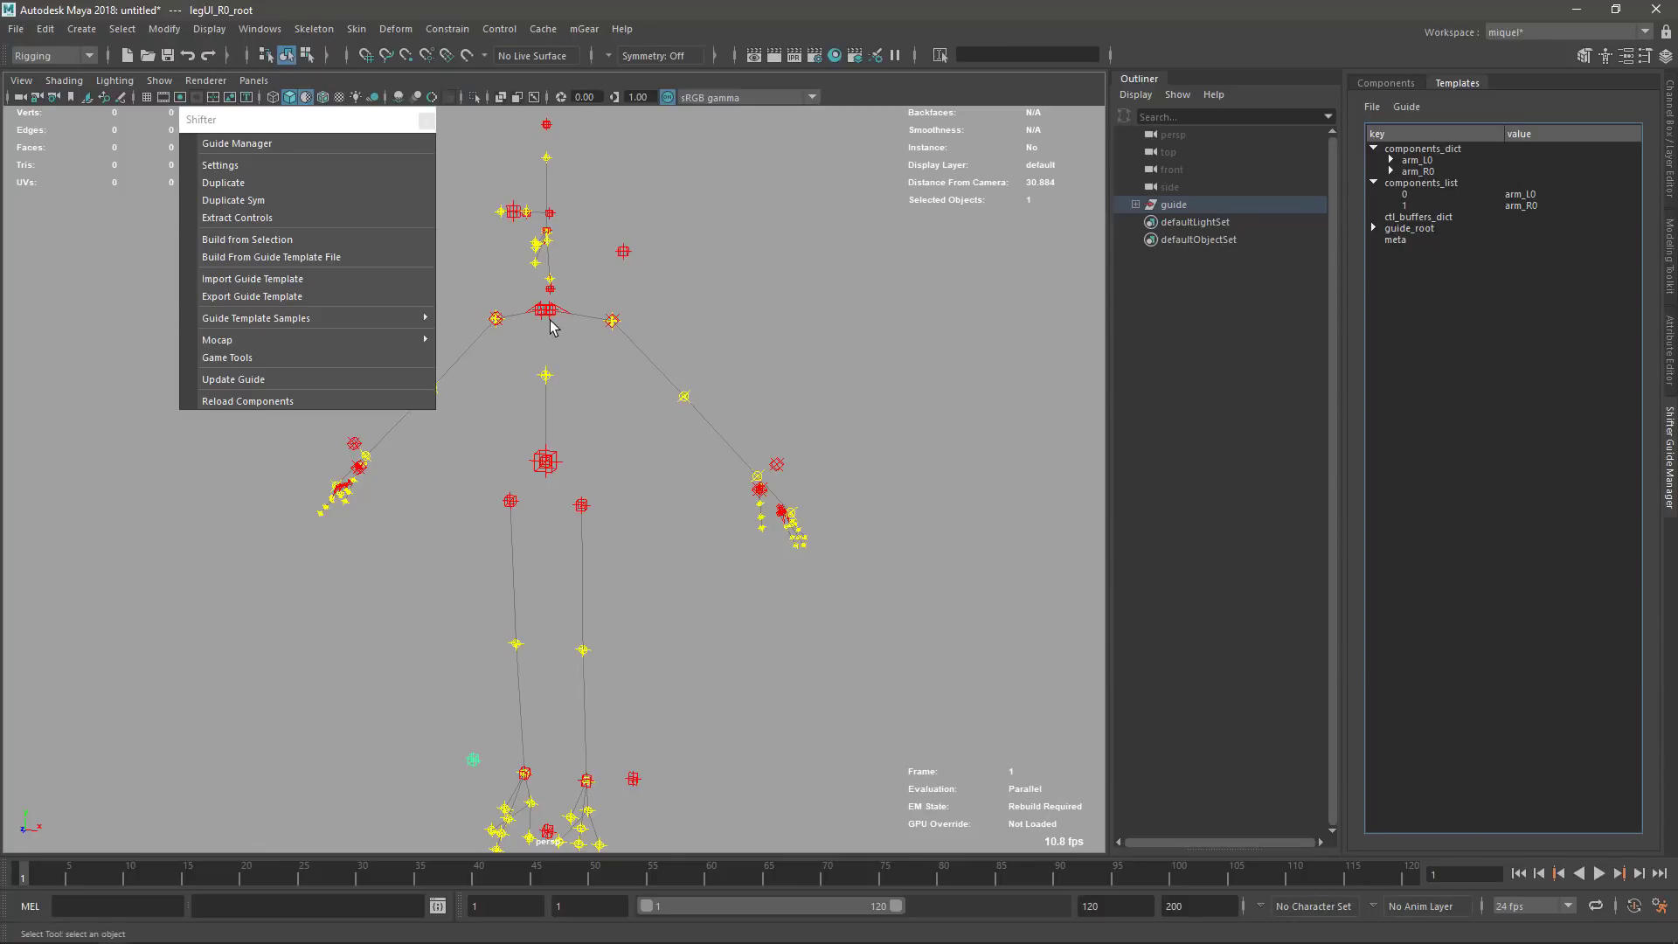
- Select the shoulder_L0_tip guide at the biped's left shoulder
left_click(553, 312)
scroll(605, 361, "up", 2)
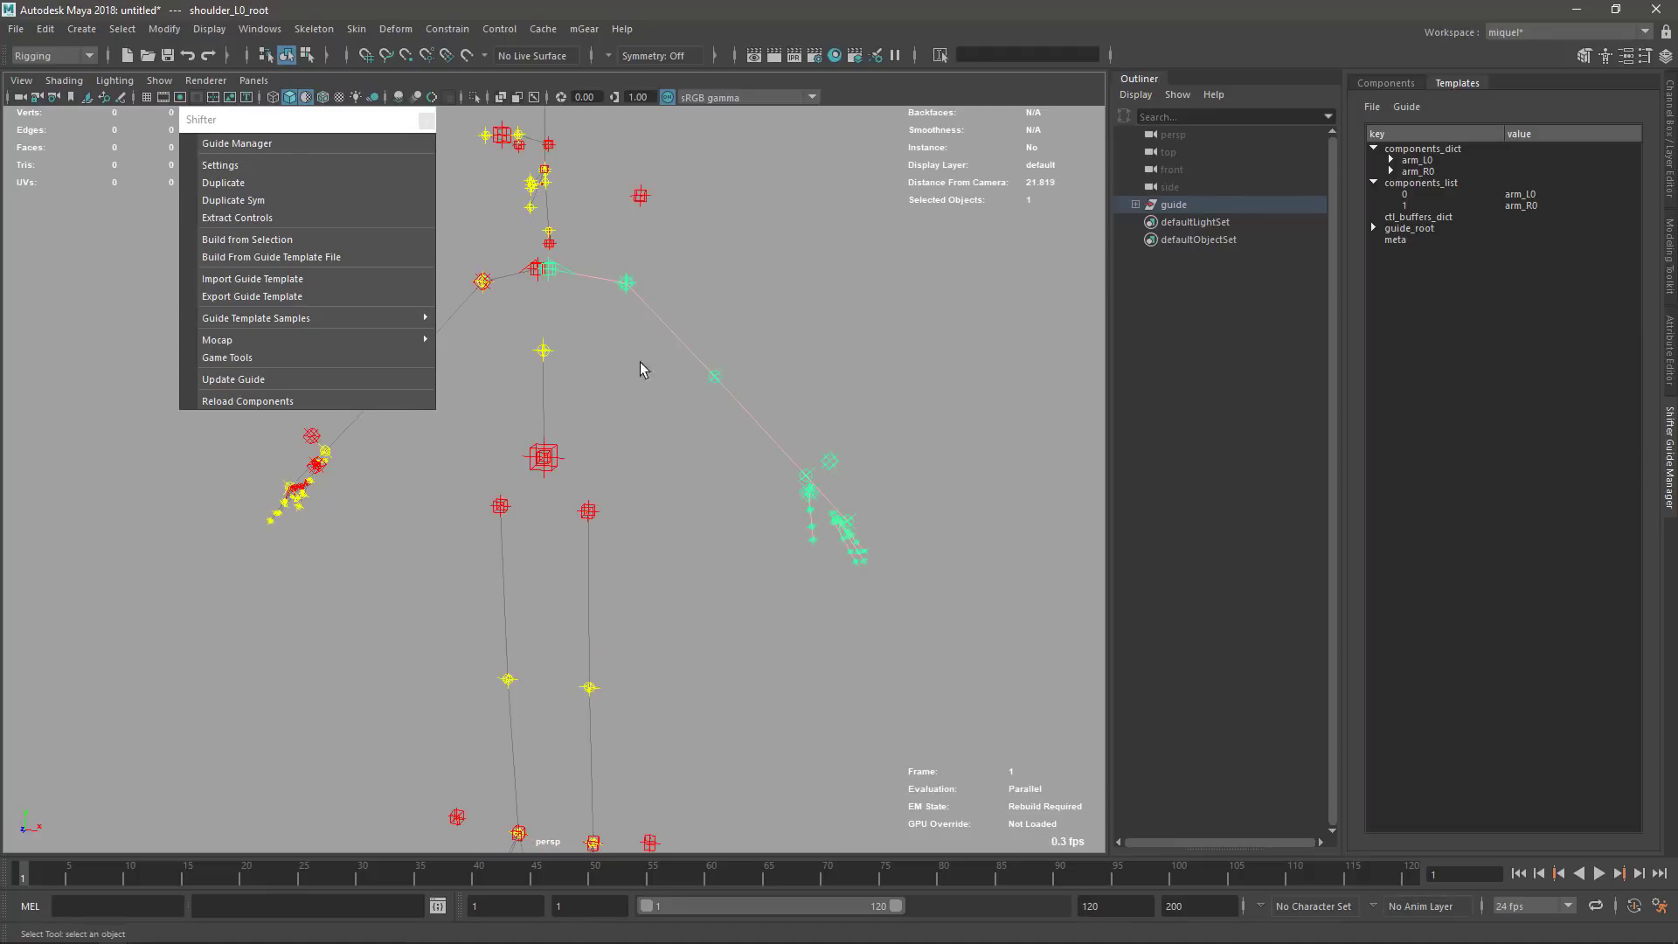
left_click_drag(600, 305, 714, 346, "alt")
left_click(670, 360)
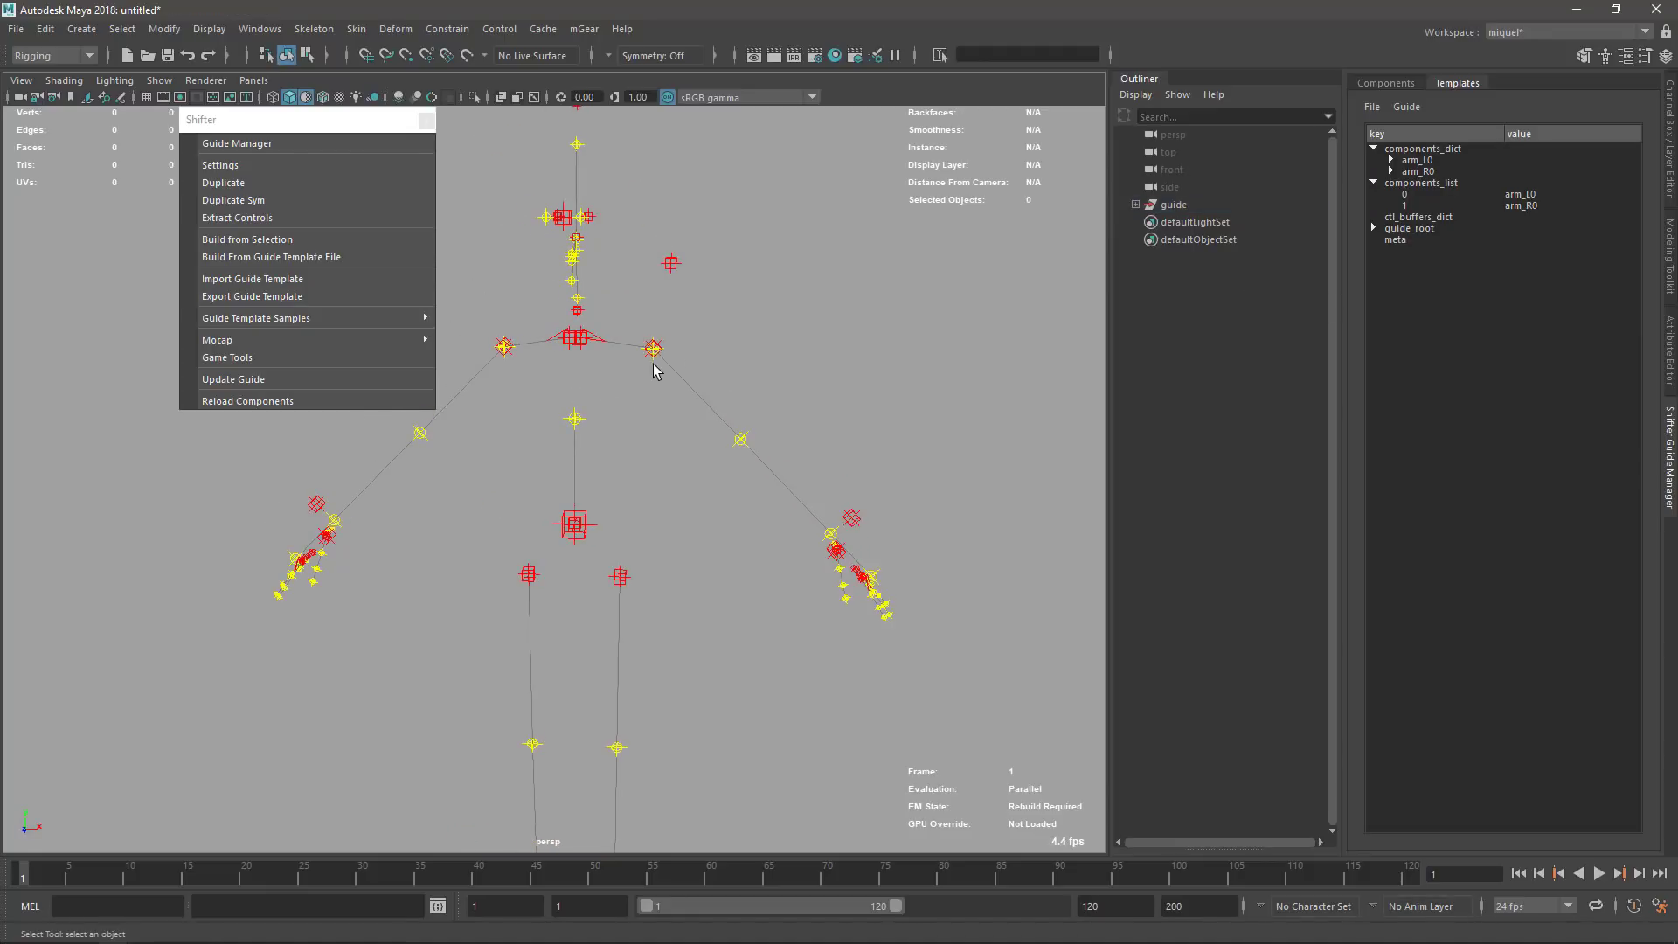
left_click(743, 441)
key("Up")
key("Up")
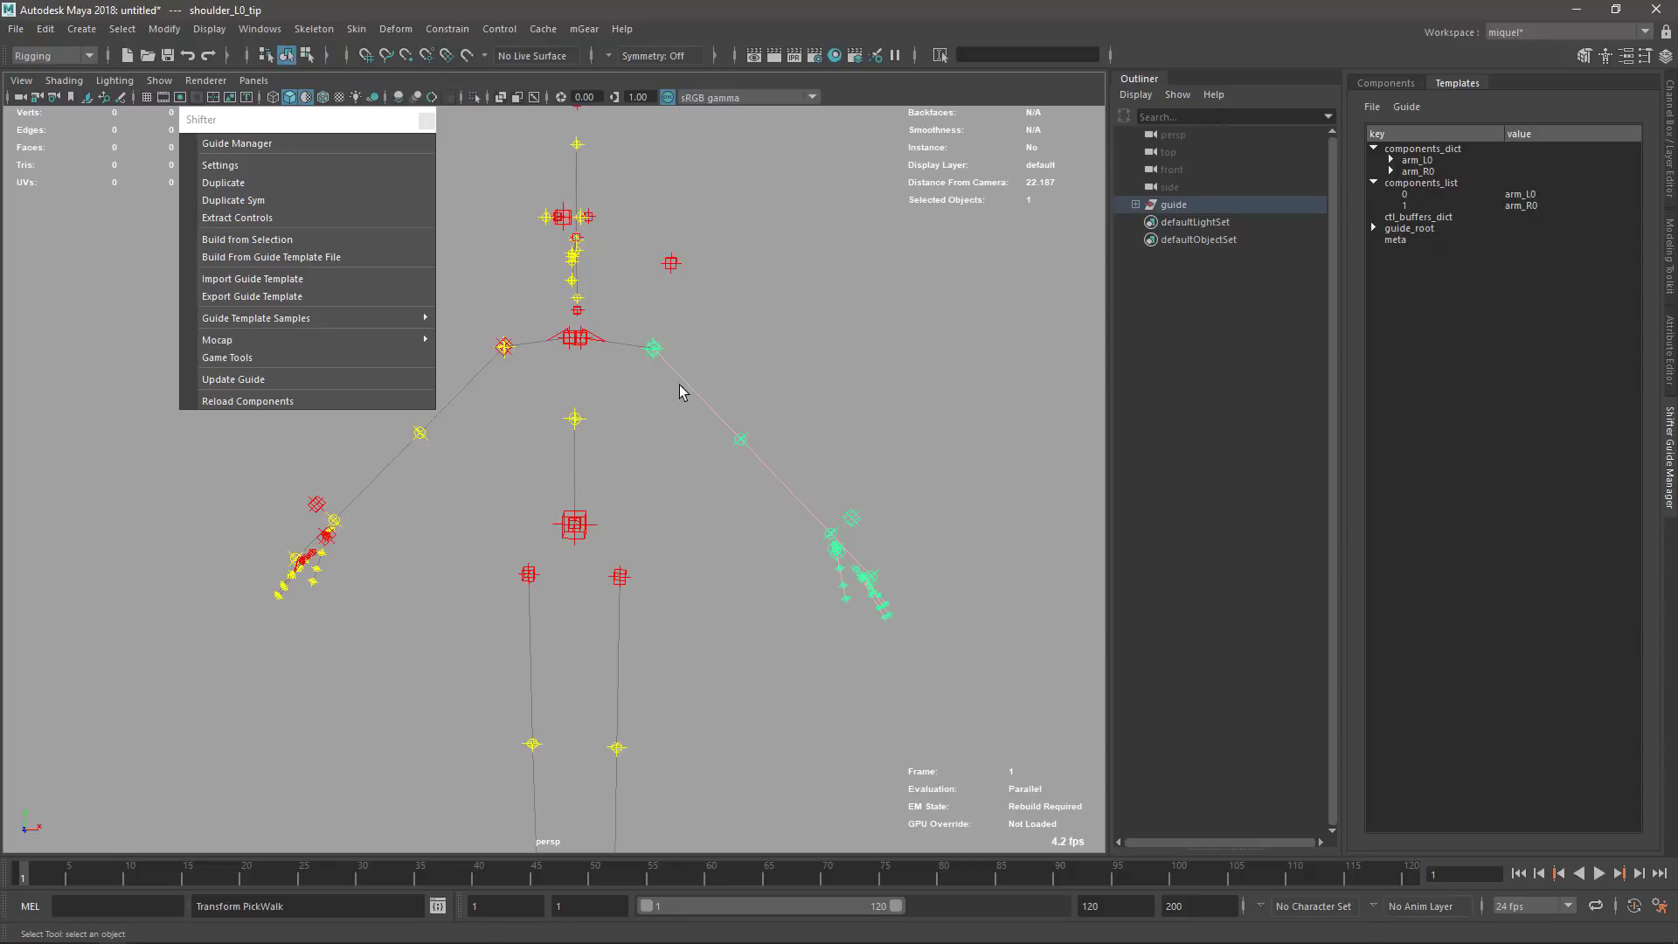
- Import only the arm_L0 component from the loaded template under the selected shoulder tip
left_click(1519, 195)
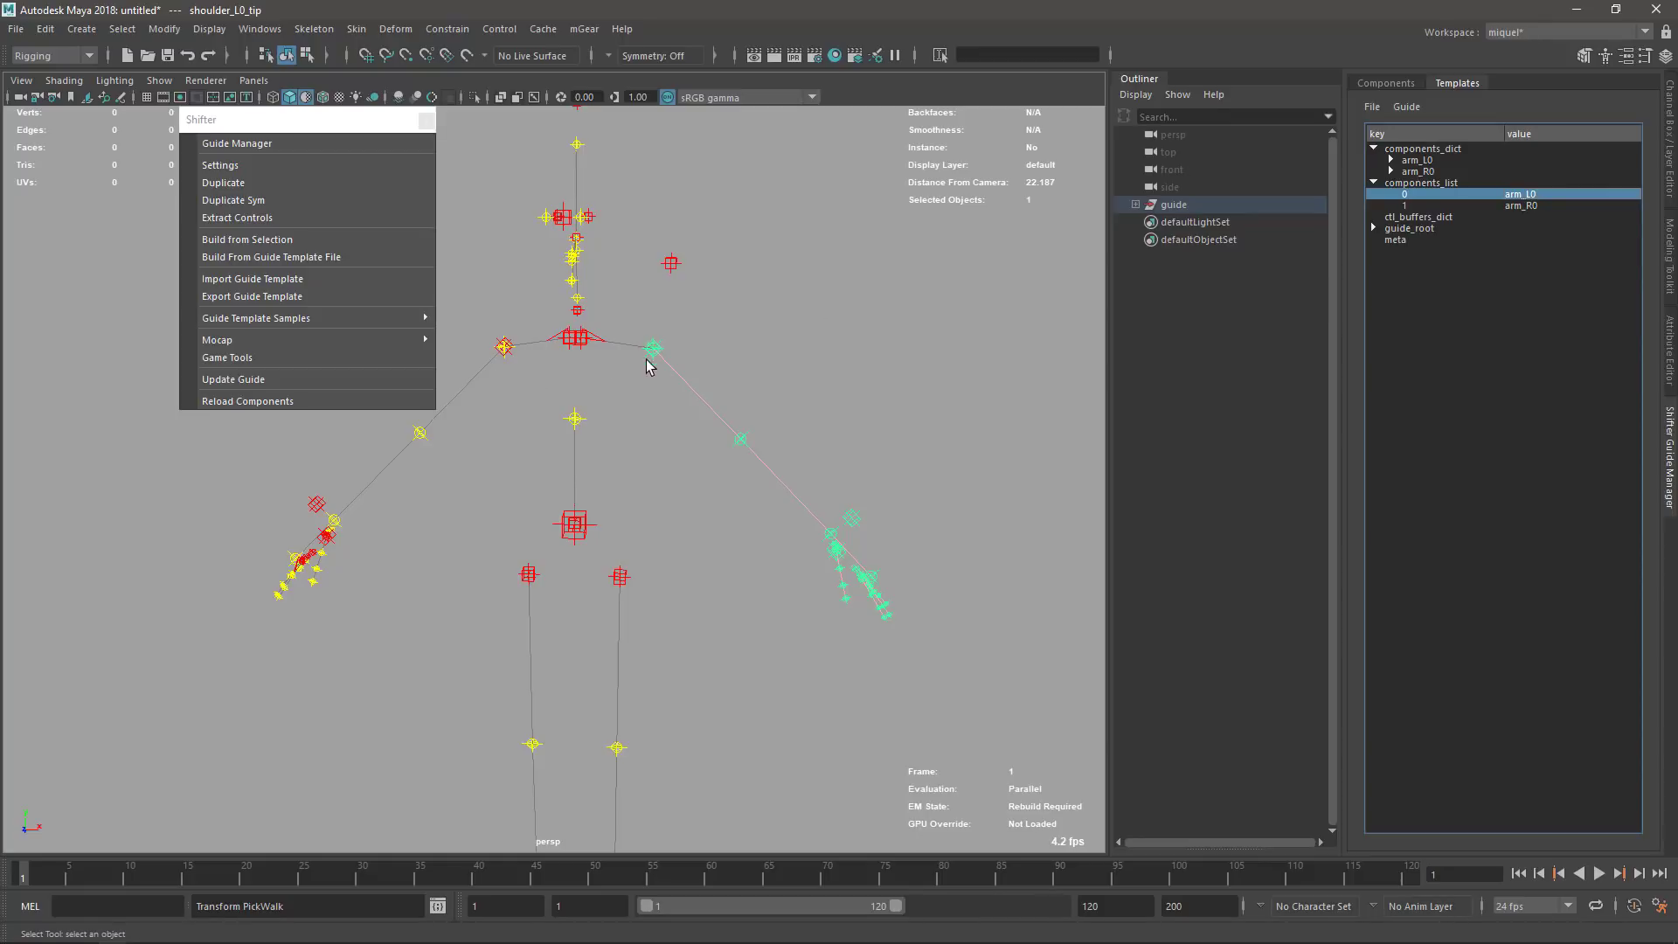
left_click(1406, 106)
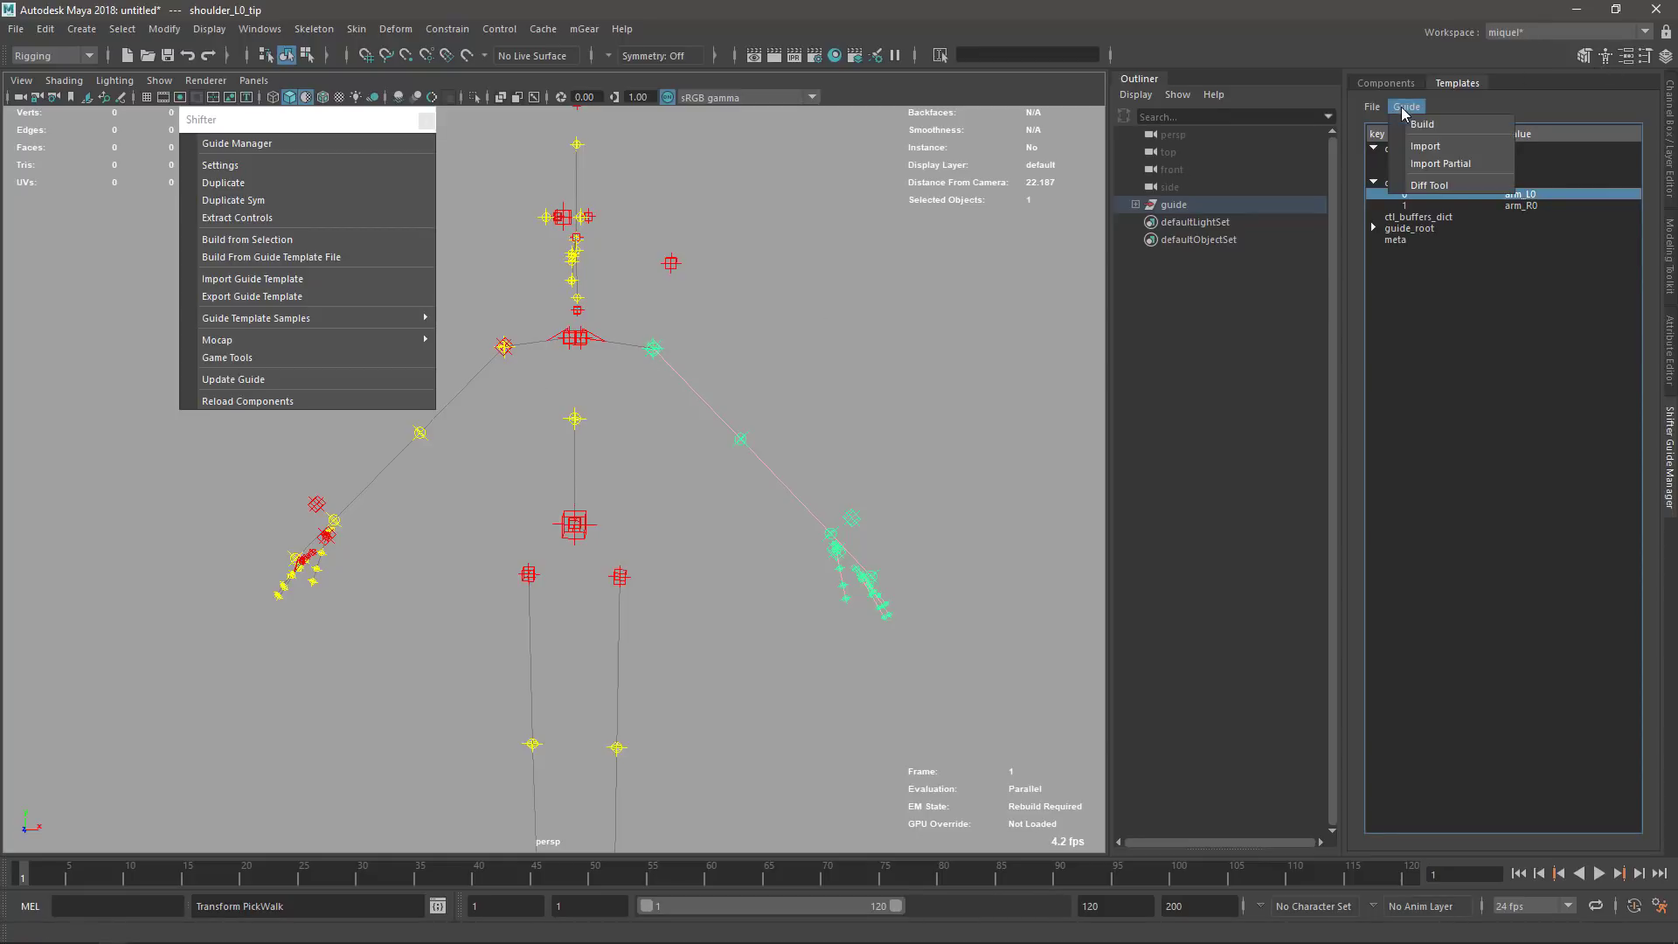
left_click(1442, 161)
scroll(783, 524, "down", 5)
mouse_move(783, 525)
left_mouse_down("alt")
mouse_move(862, 667)
mouse_move(753, 572)
mouse_move(785, 636)
left_mouse_up("alt")
scroll(660, 592, "up", 2)
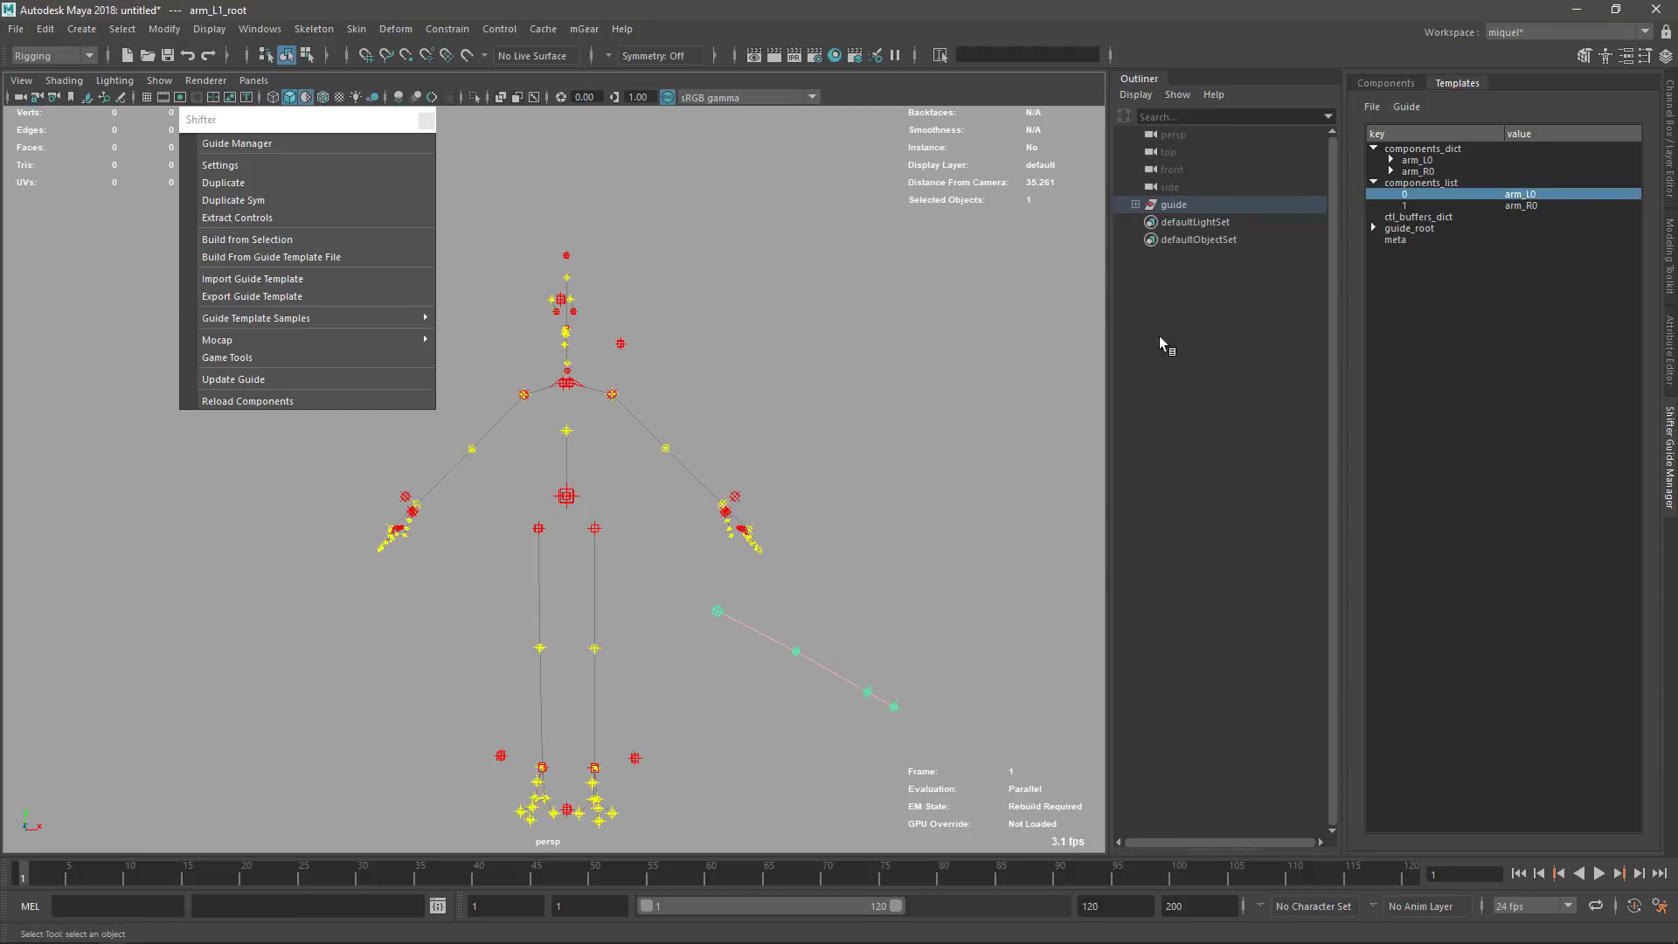
- Reveal the imported arm in the Outliner hierarchy and select its parent, shoulder_L0_tip
key("f")
key("Up")
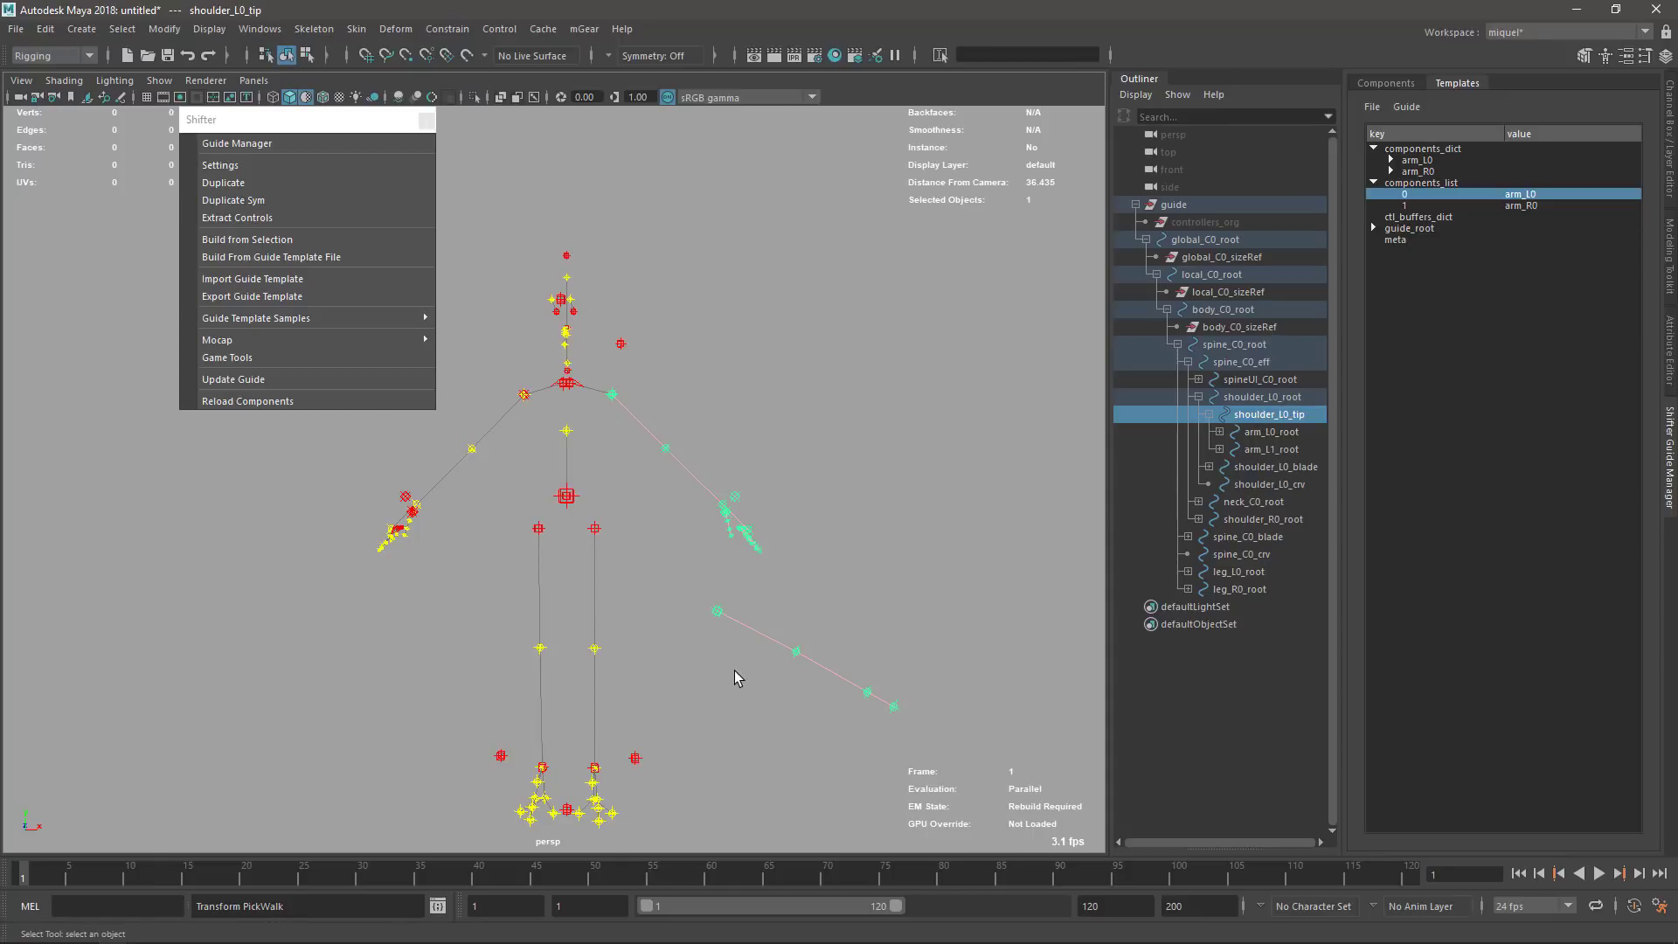
left_click_drag(768, 732, 928, 603, "alt")
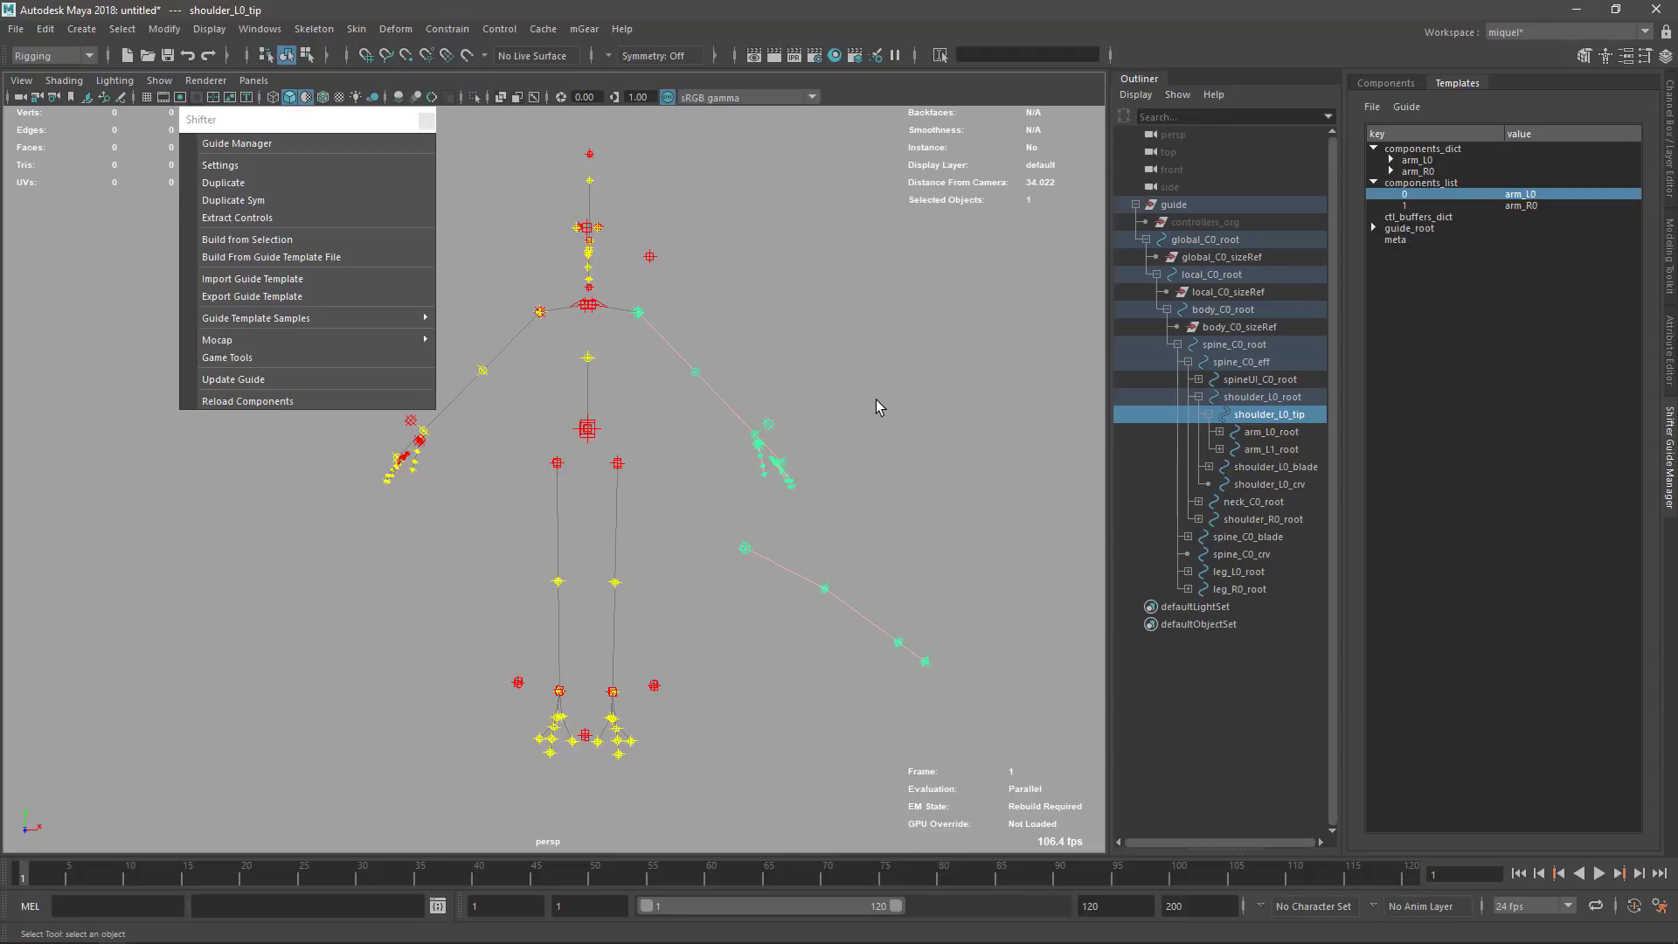
left_click_drag(798, 580, 770, 552, "alt")
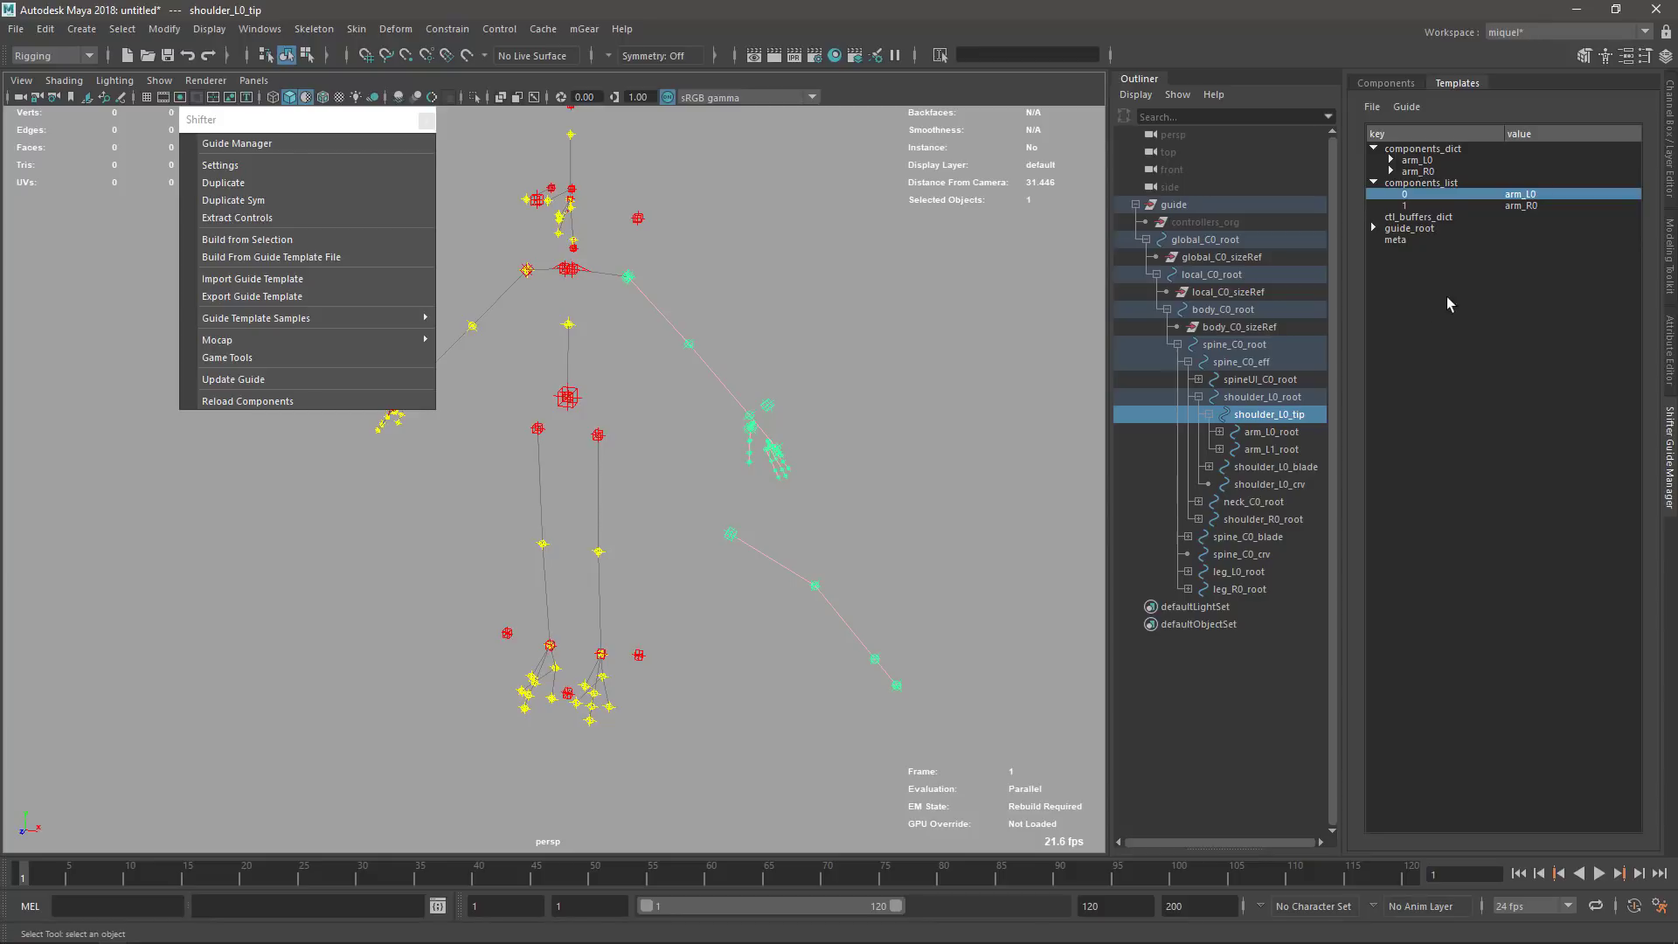
middle_click_drag(914, 638, 864, 554, "alt")
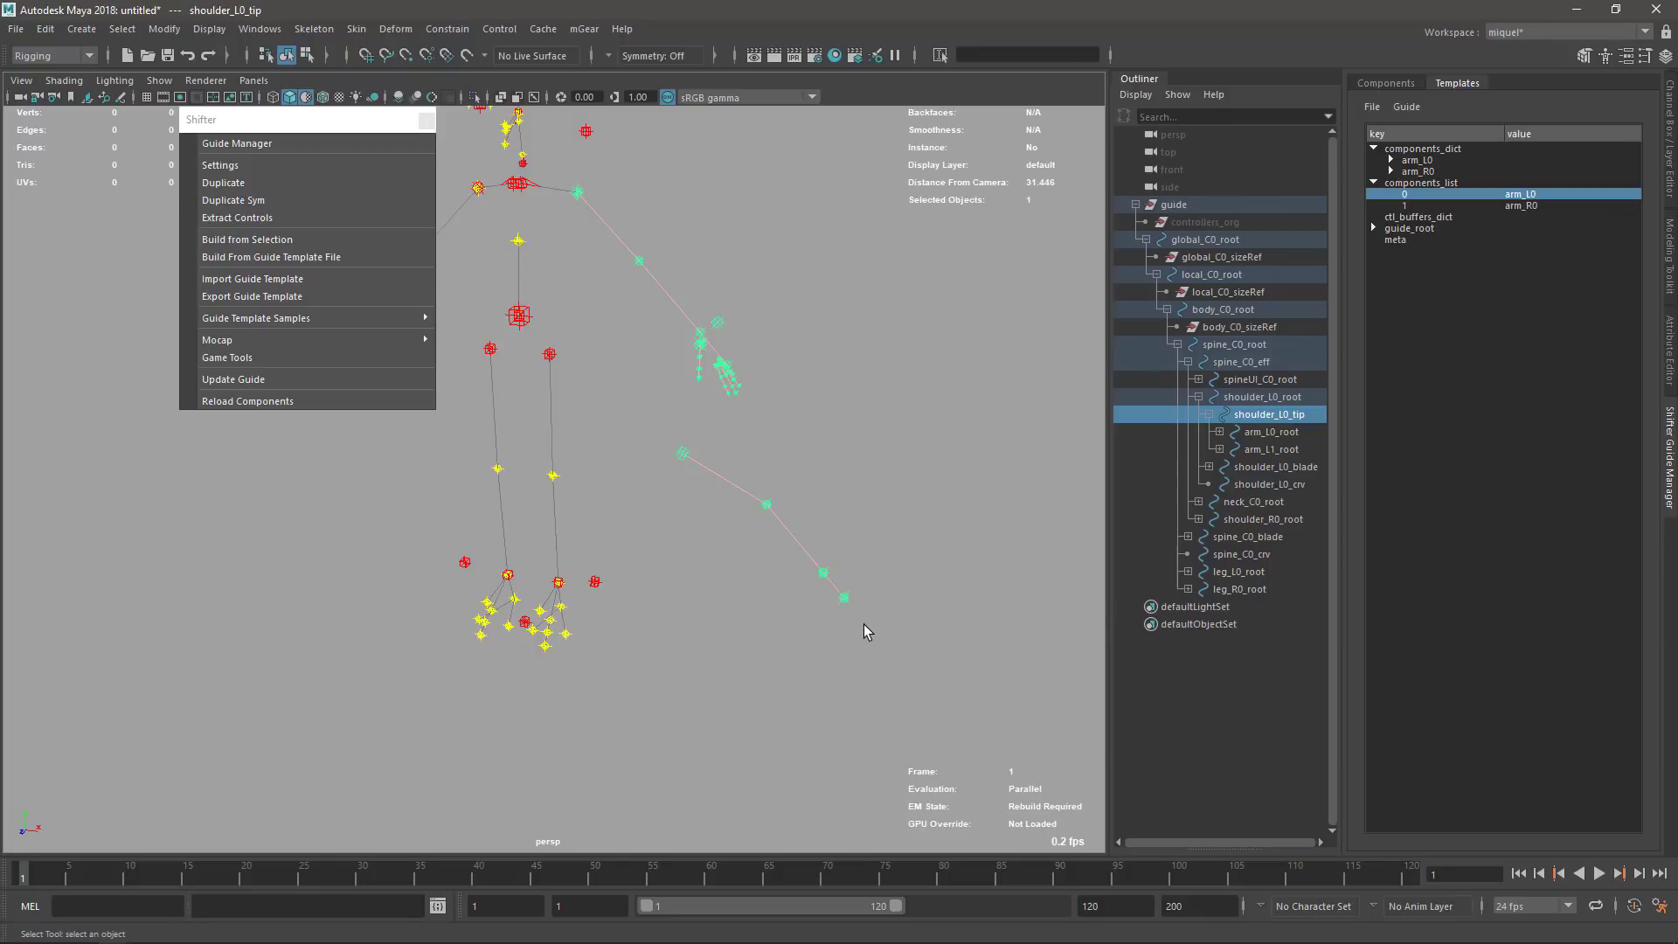
left_click(1523, 205)
left_click(1522, 196)
left_click(1520, 206)
left_click(1512, 195)
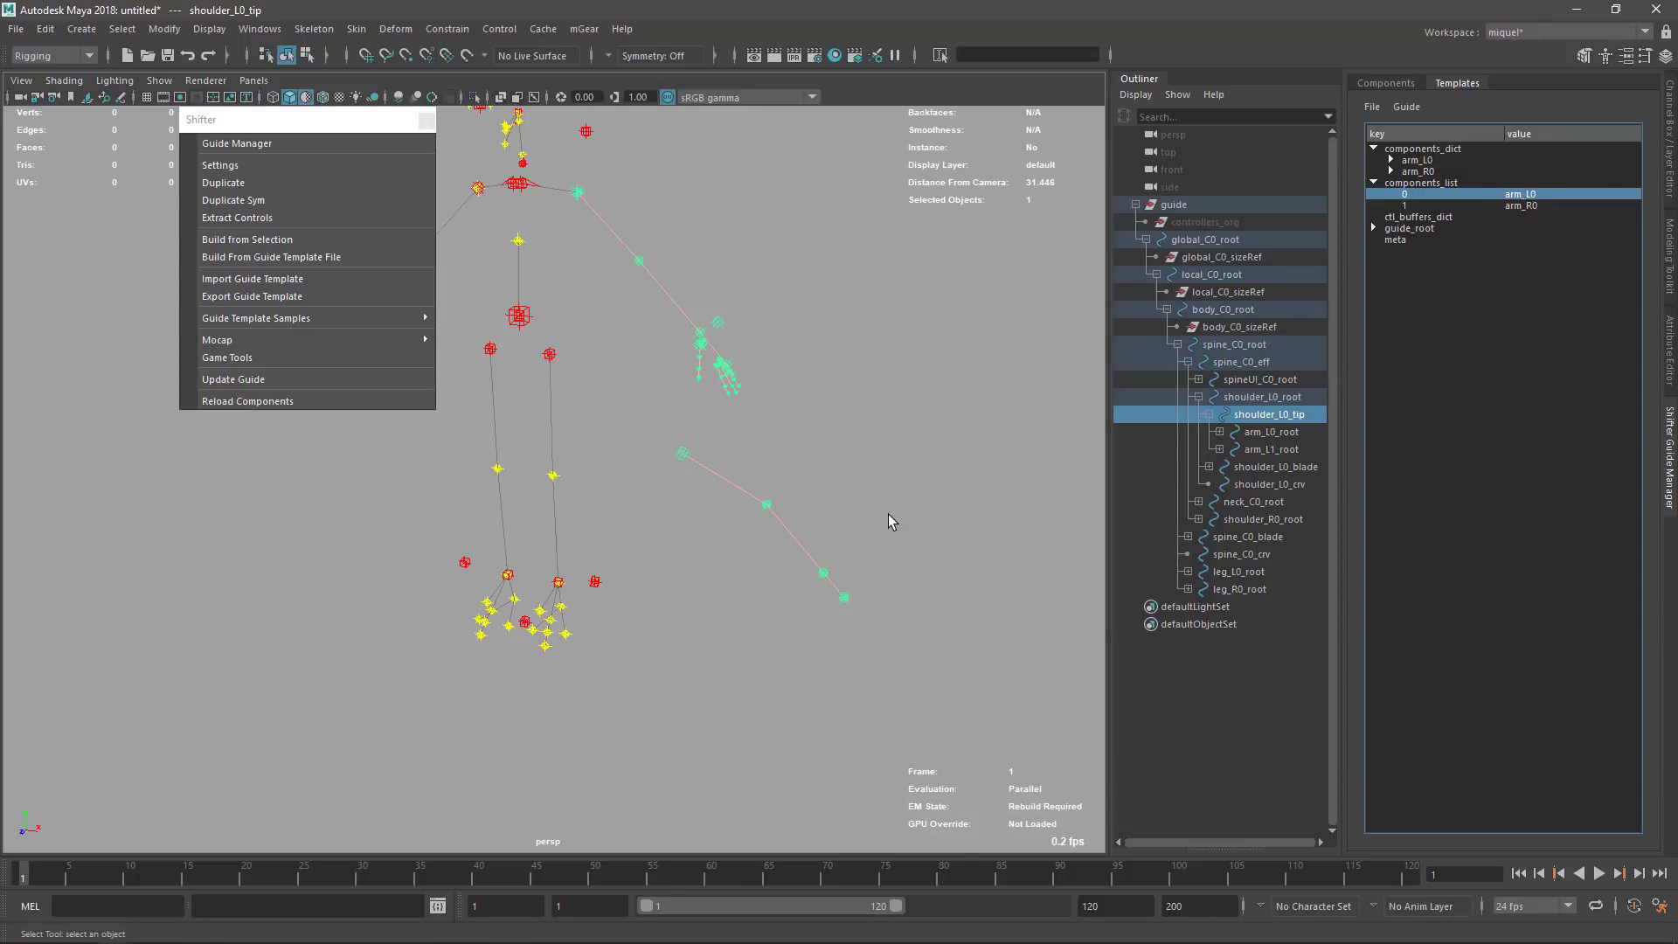
left_click_drag(856, 425, 802, 434, "alt")
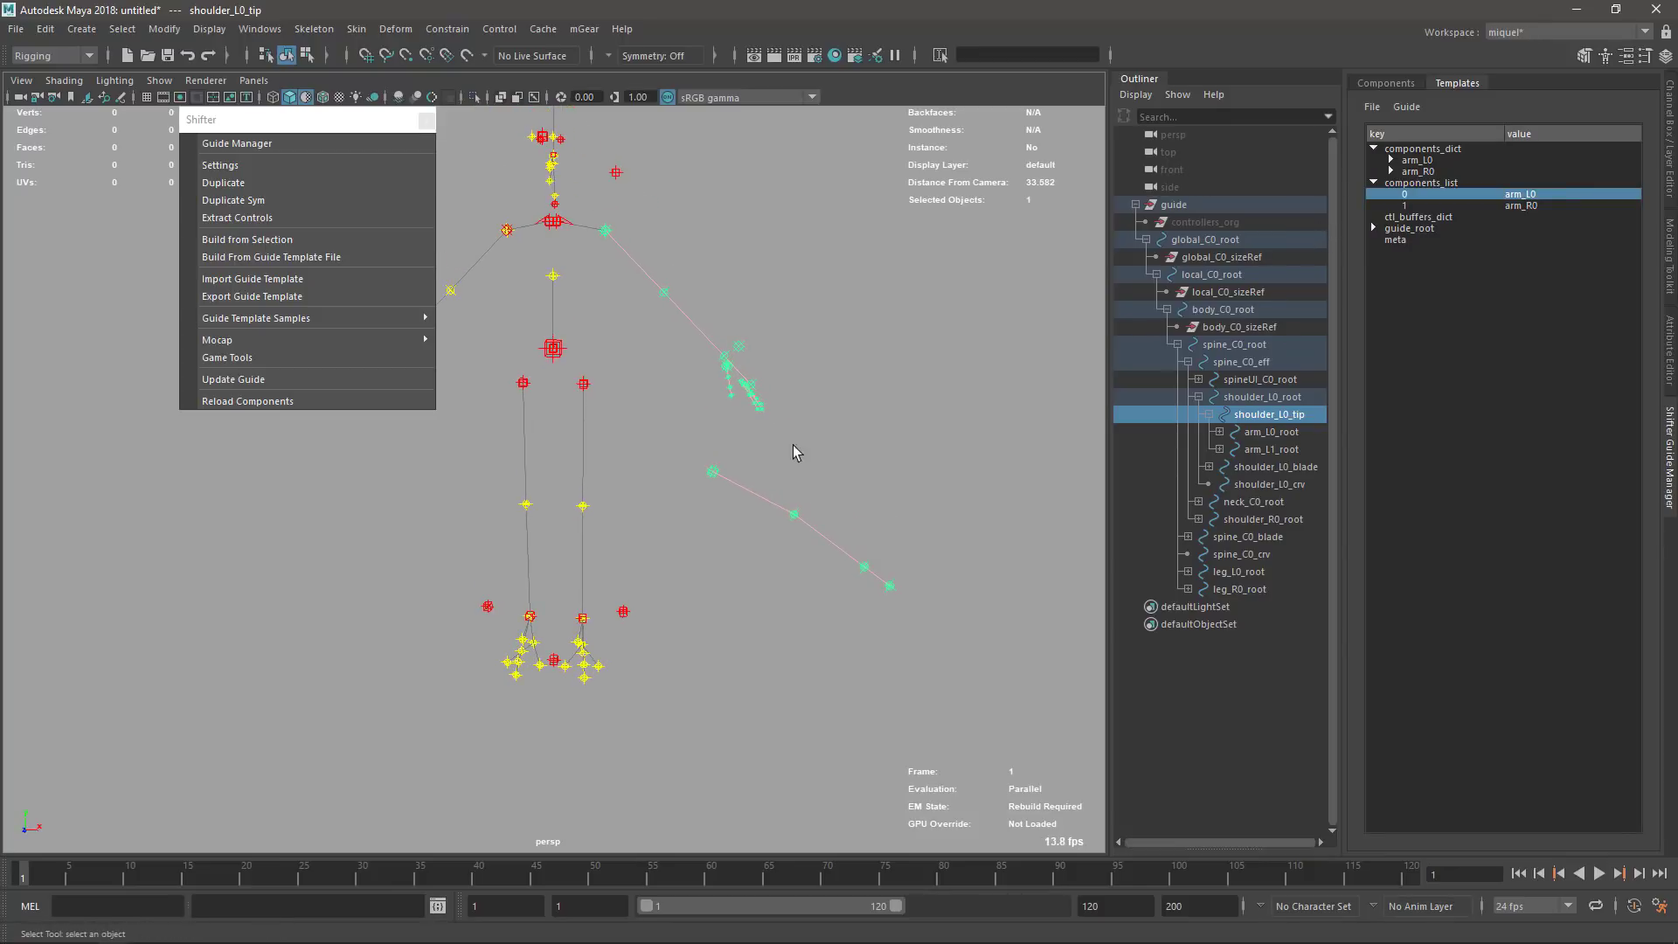
- Delete the partially imported arm_L1 guide component and its hierarchy from the scene
left_click(710, 472)
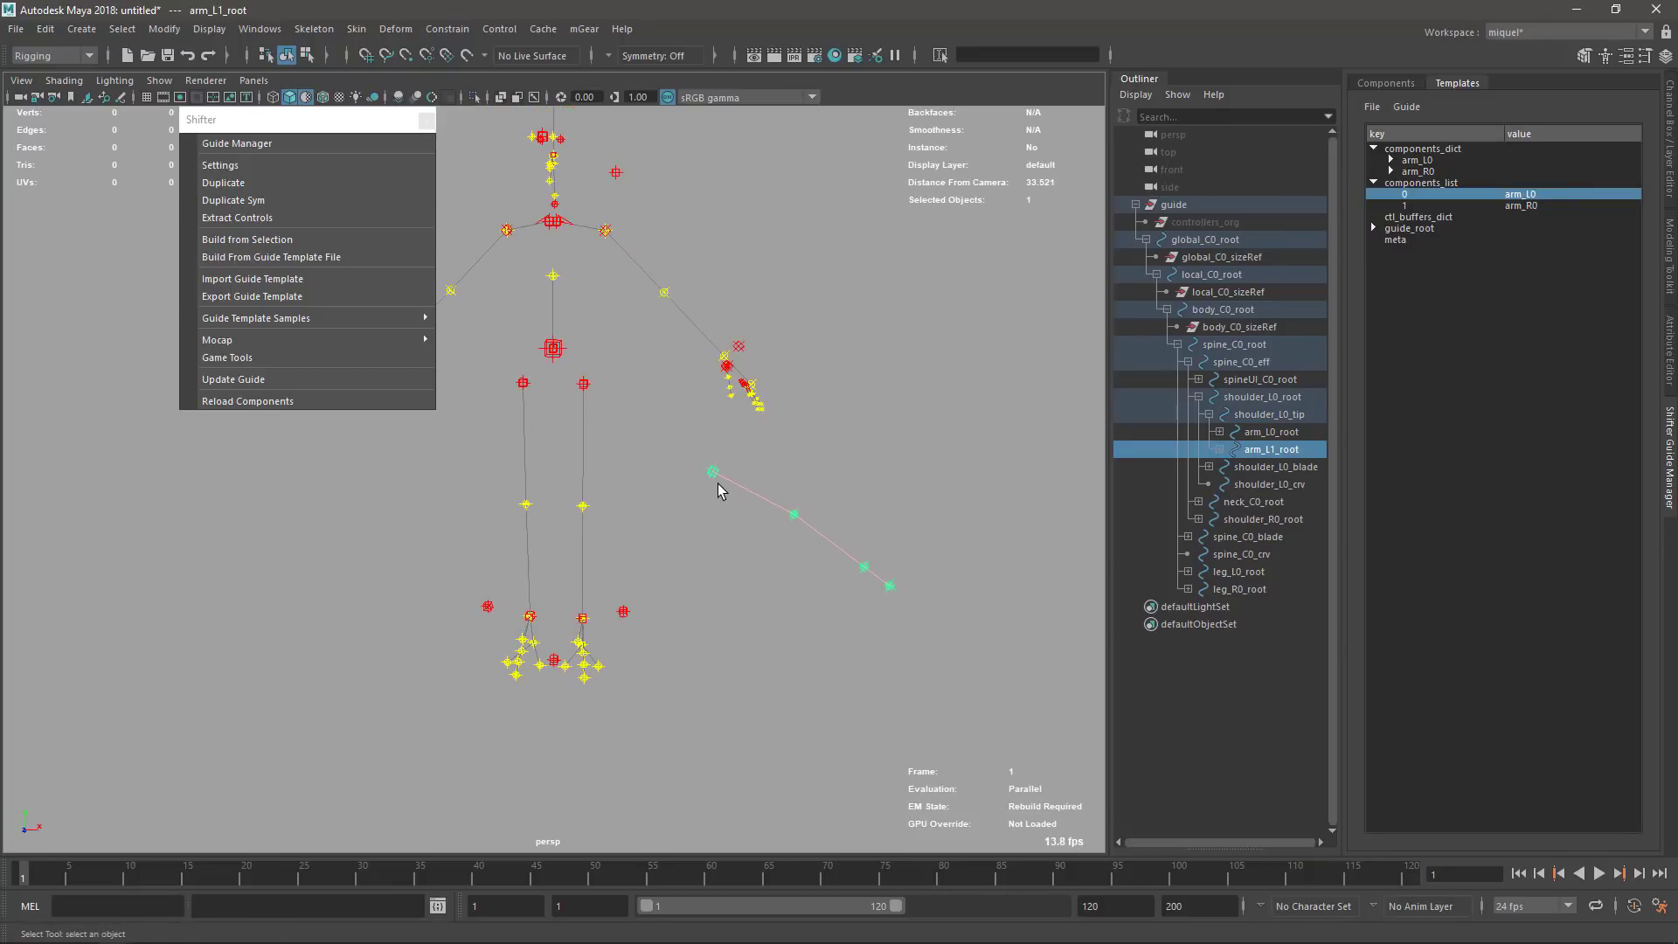
key("Delete")
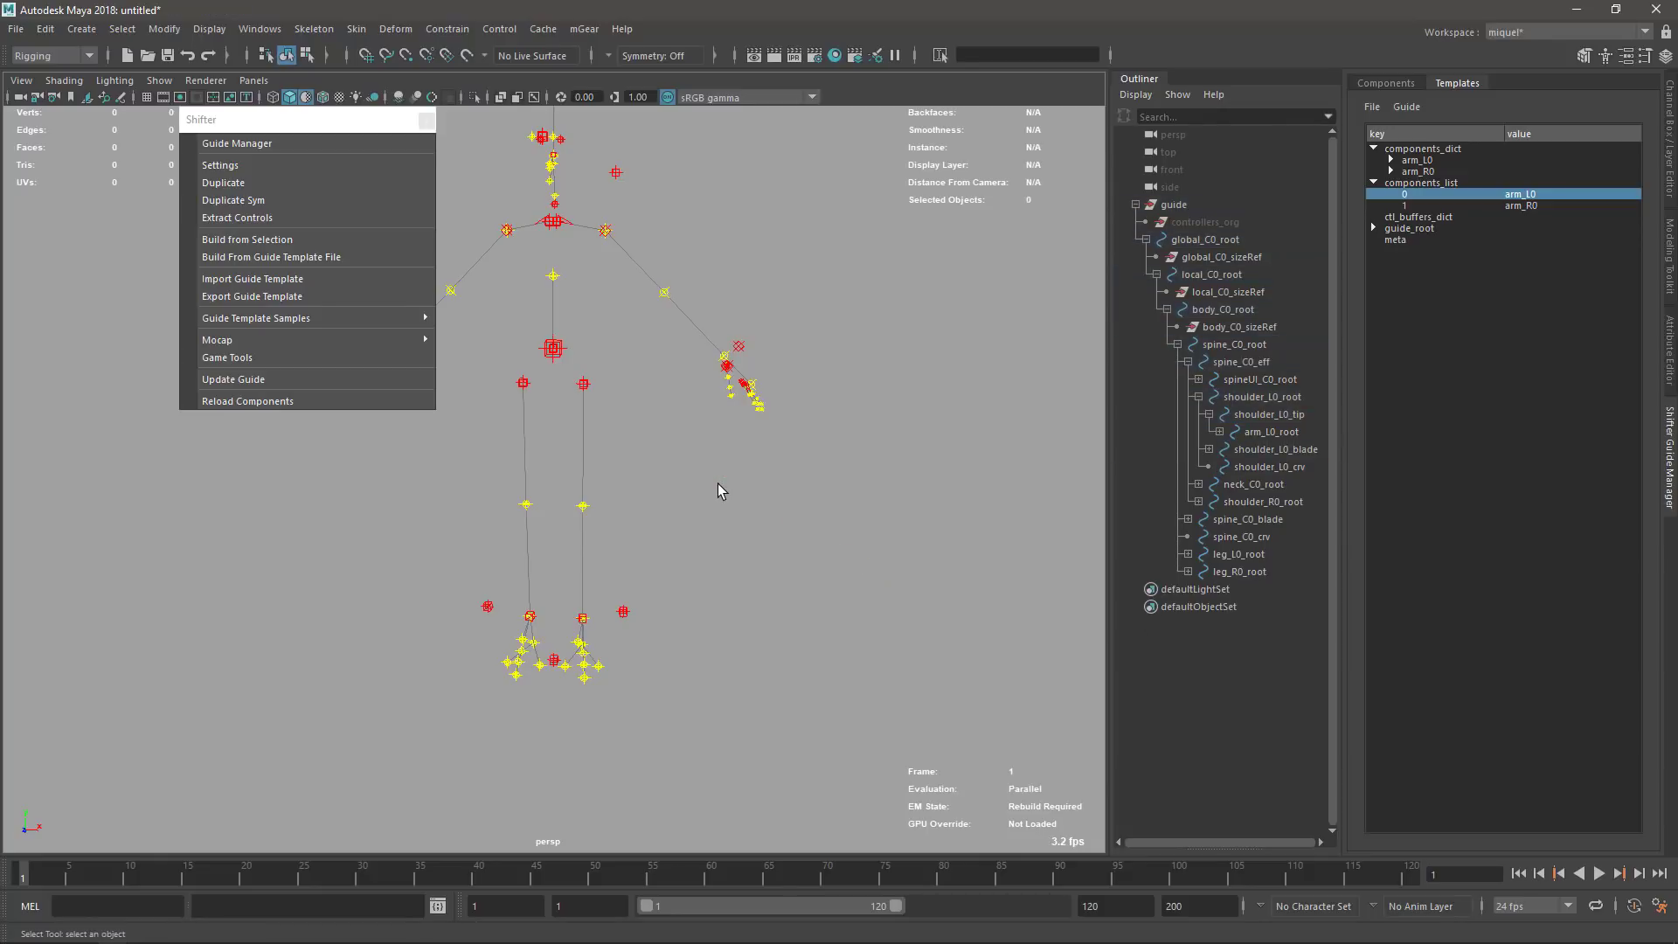
middle_click_drag(752, 471, 882, 537, "alt")
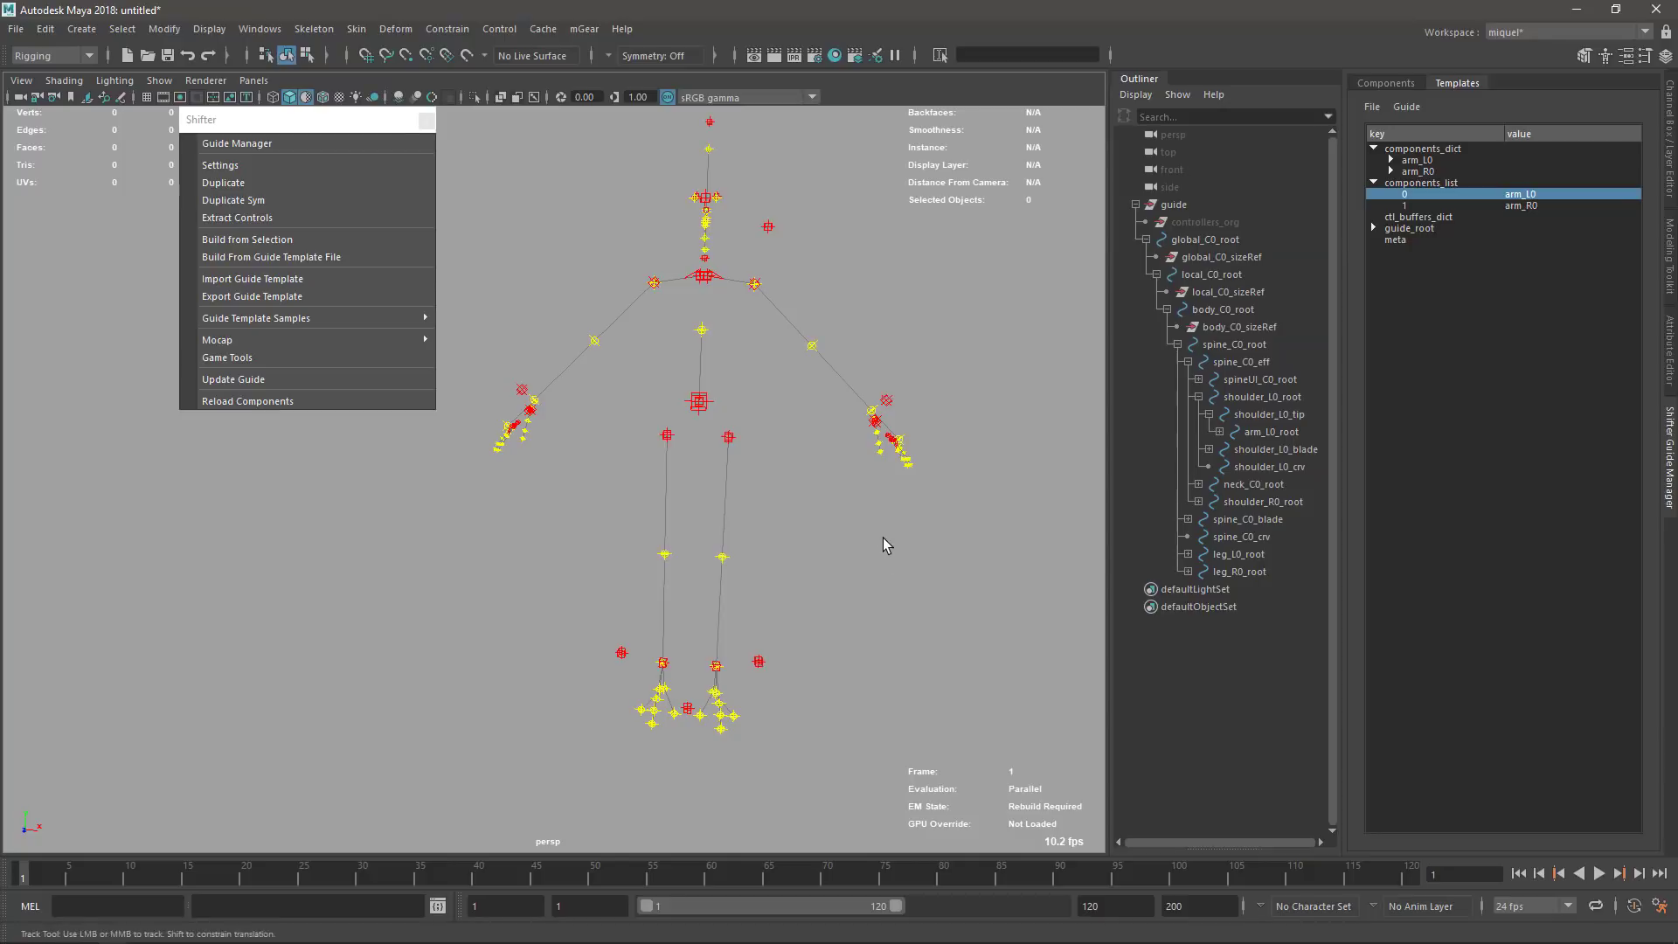
left_click(1405, 106)
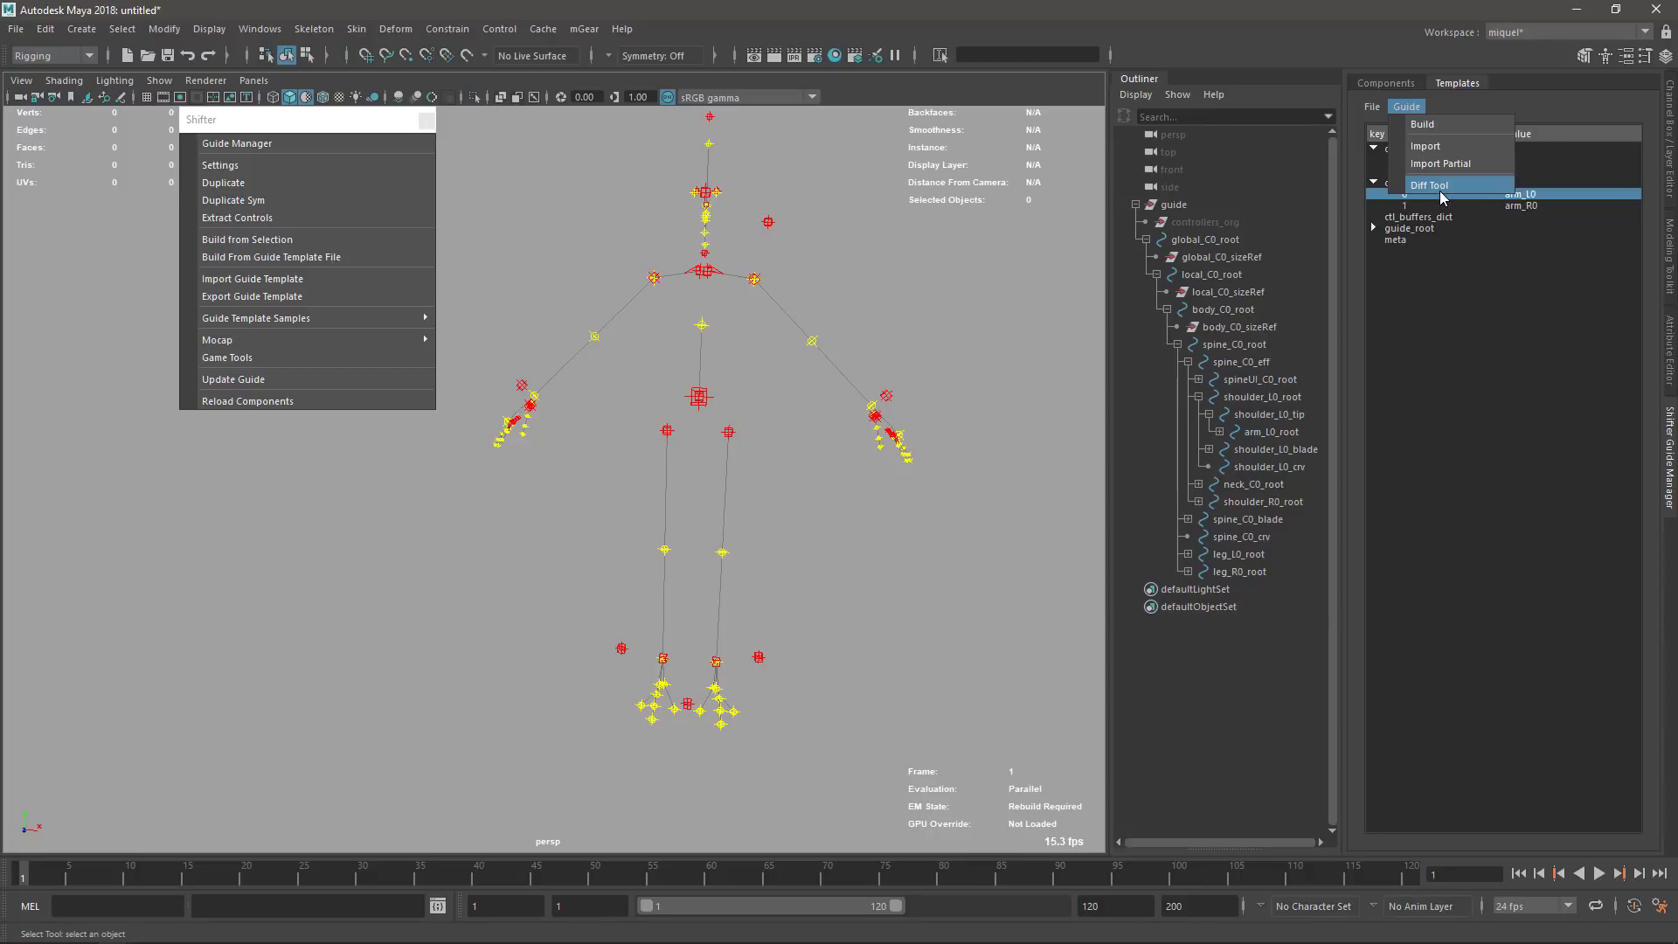
left_click_drag(536, 501, 963, 452, "alt")
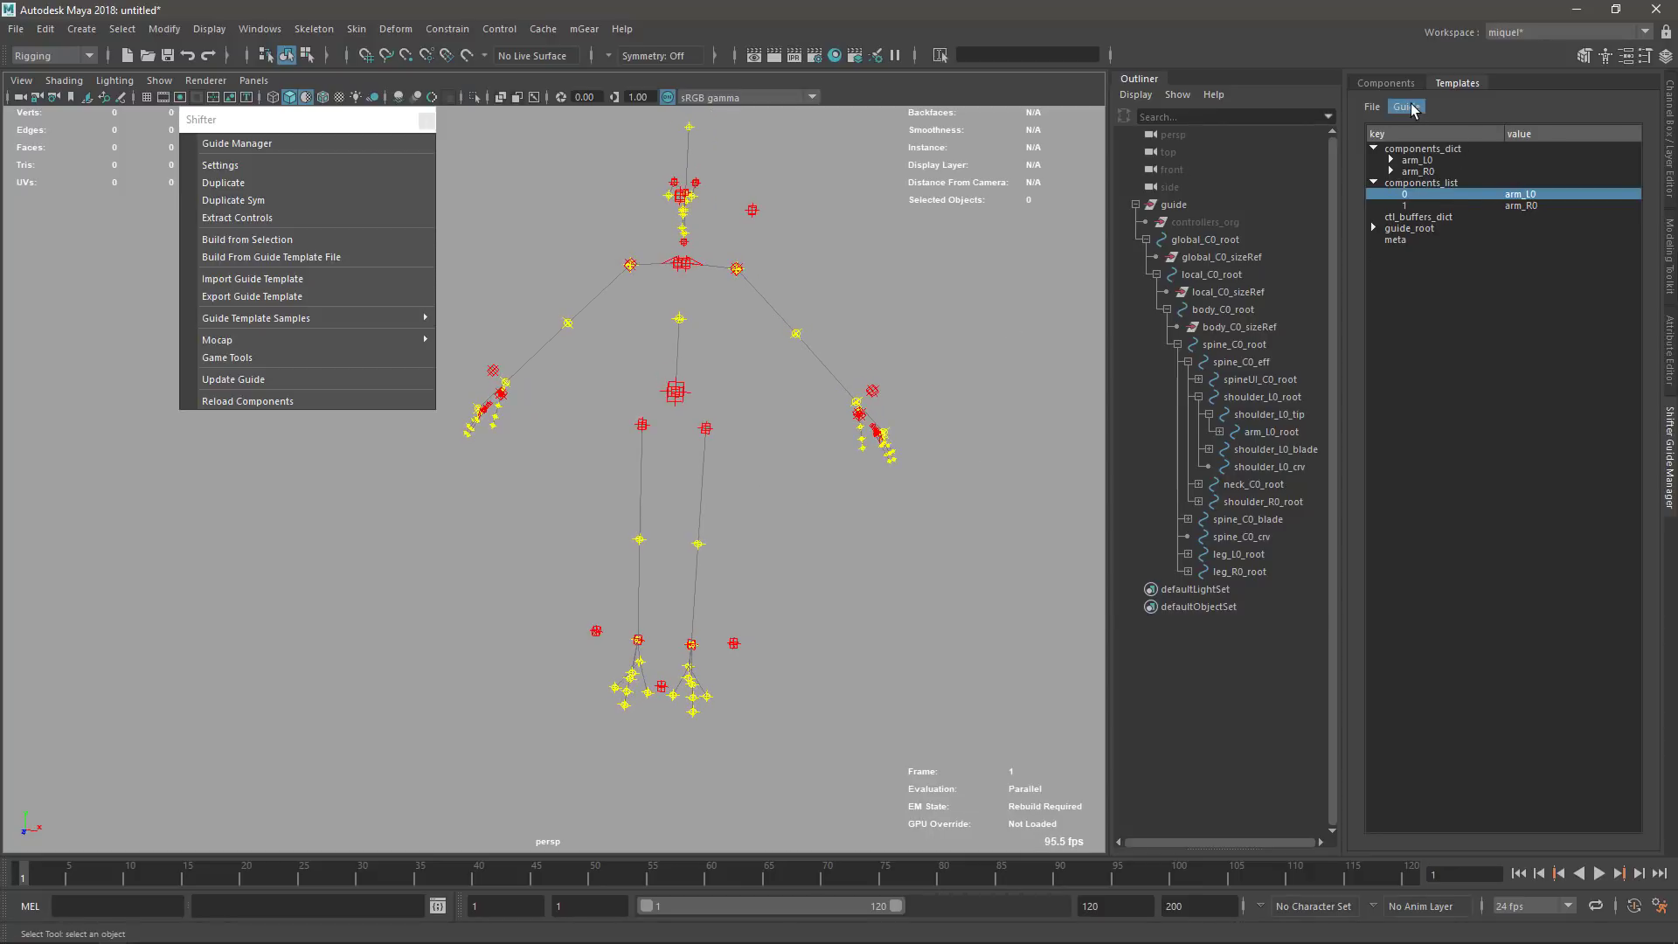
middle_click_drag(696, 327, 682, 330, "alt")
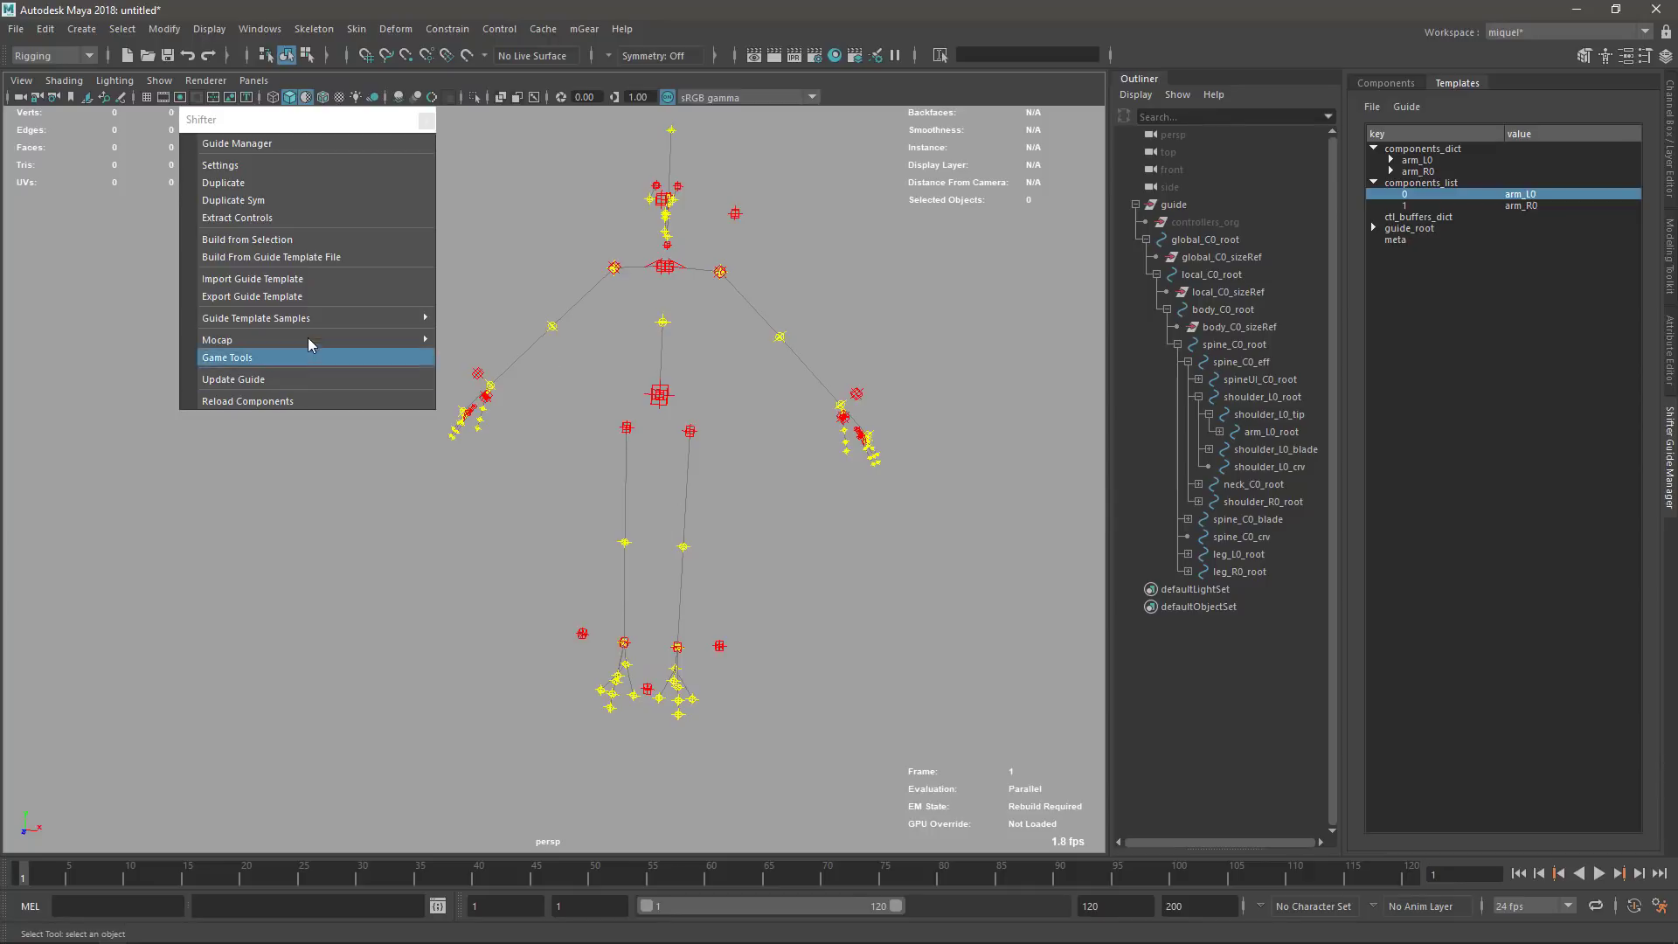
mouse_move(281, 323)
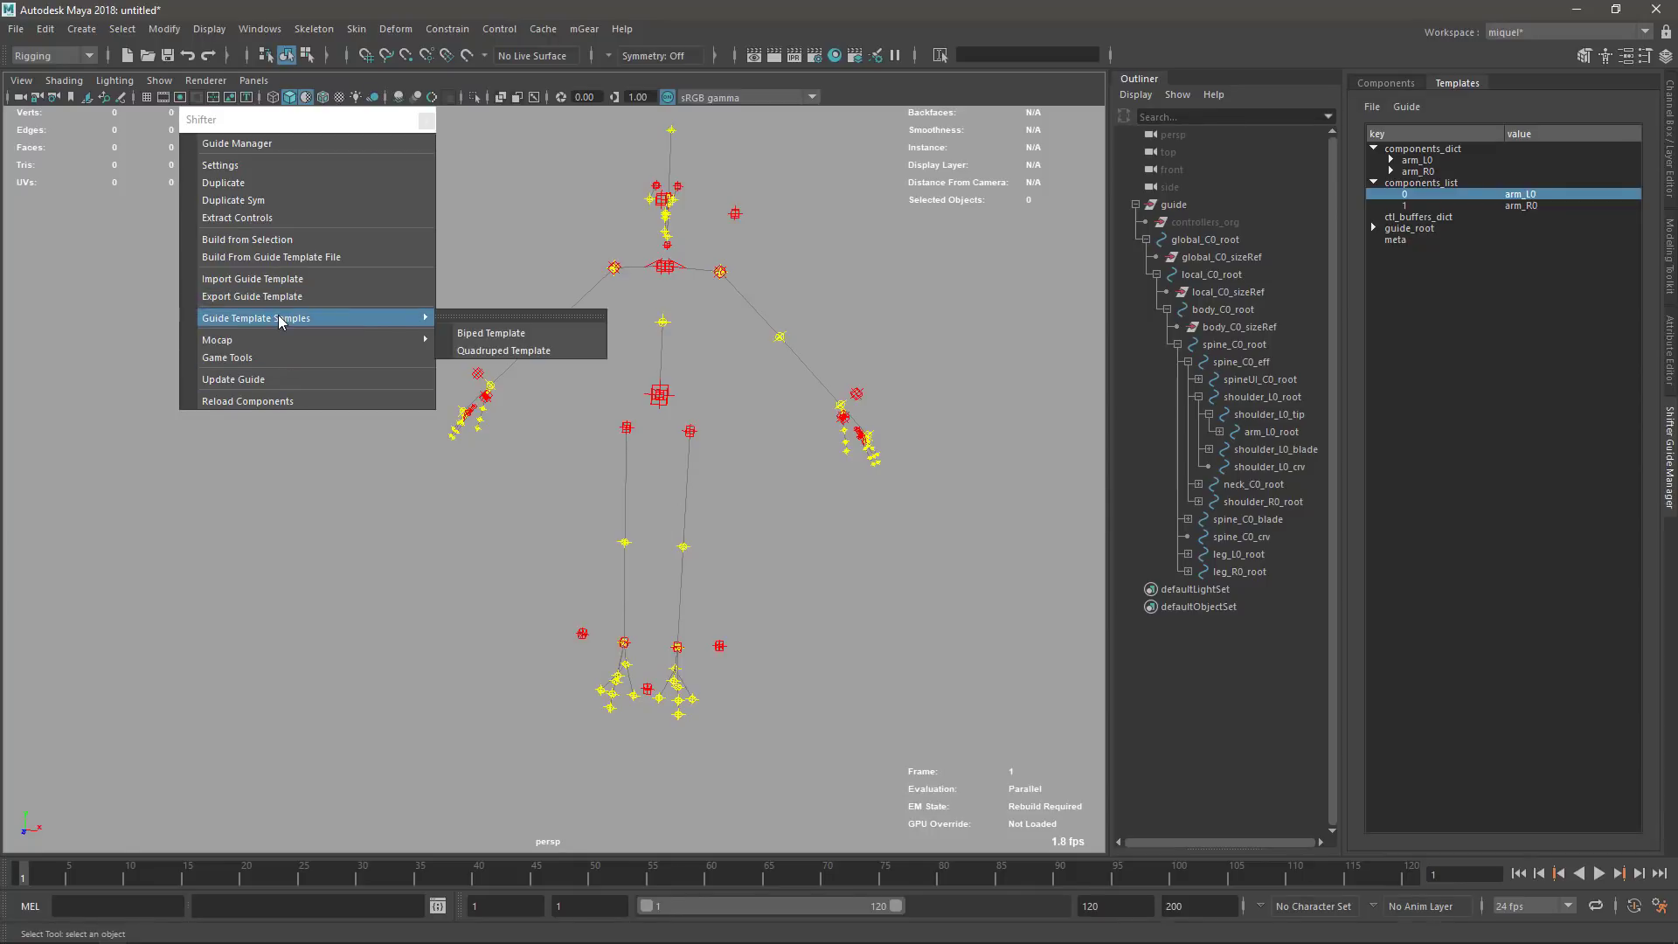
left_click(528, 334)
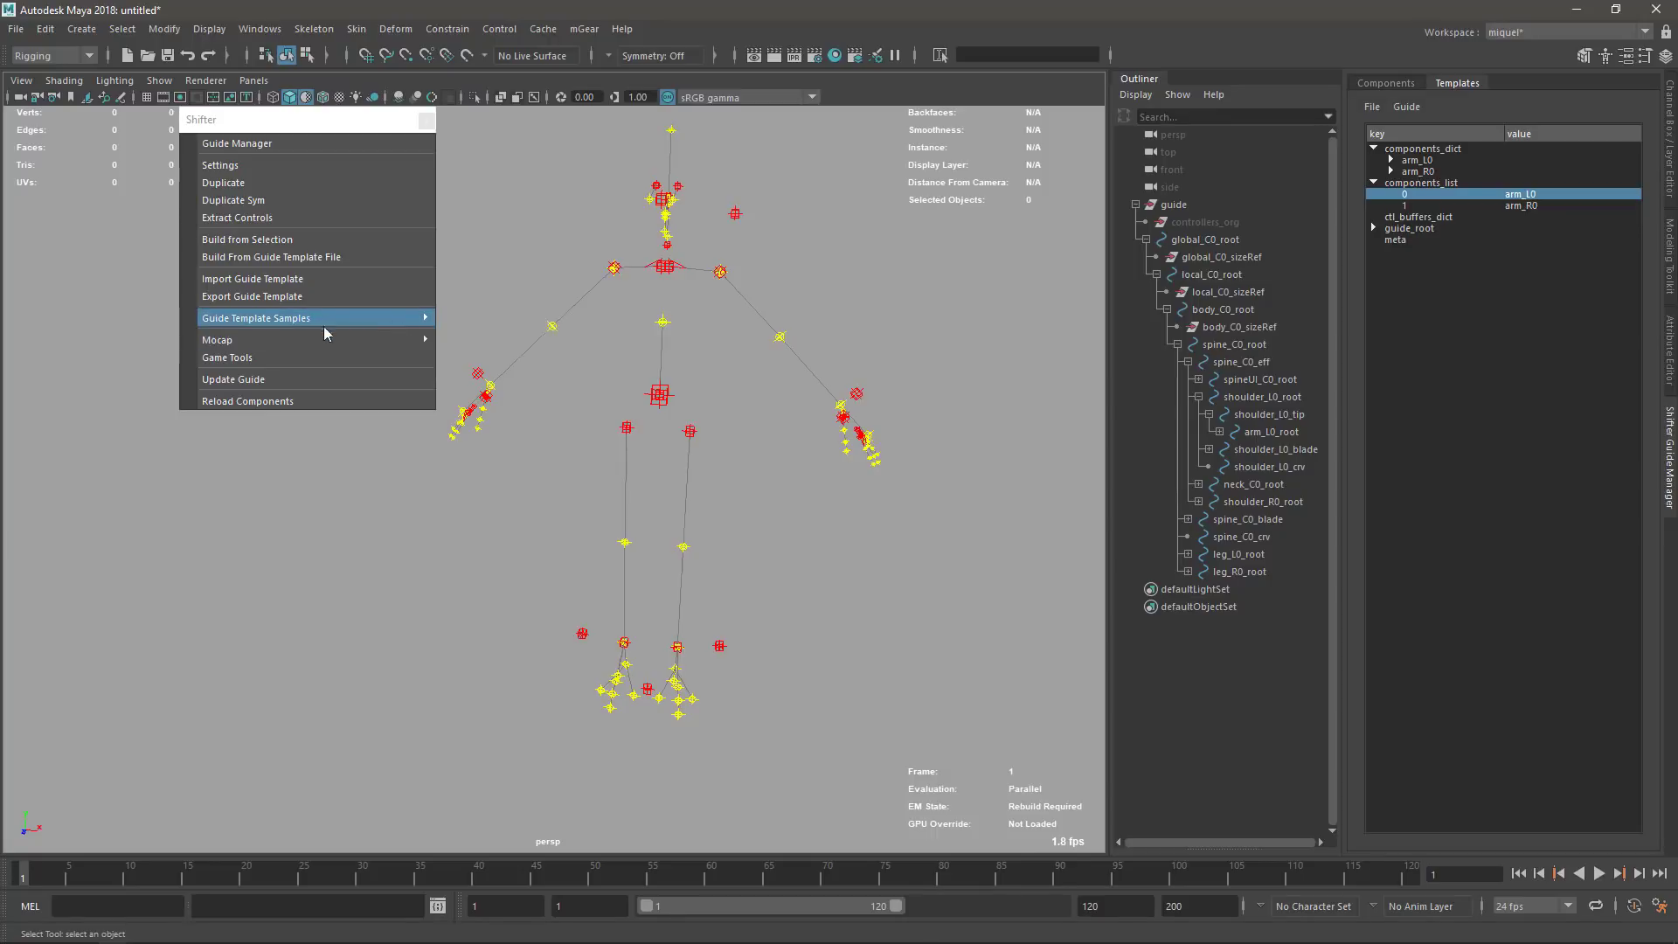
mouse_move(319, 320)
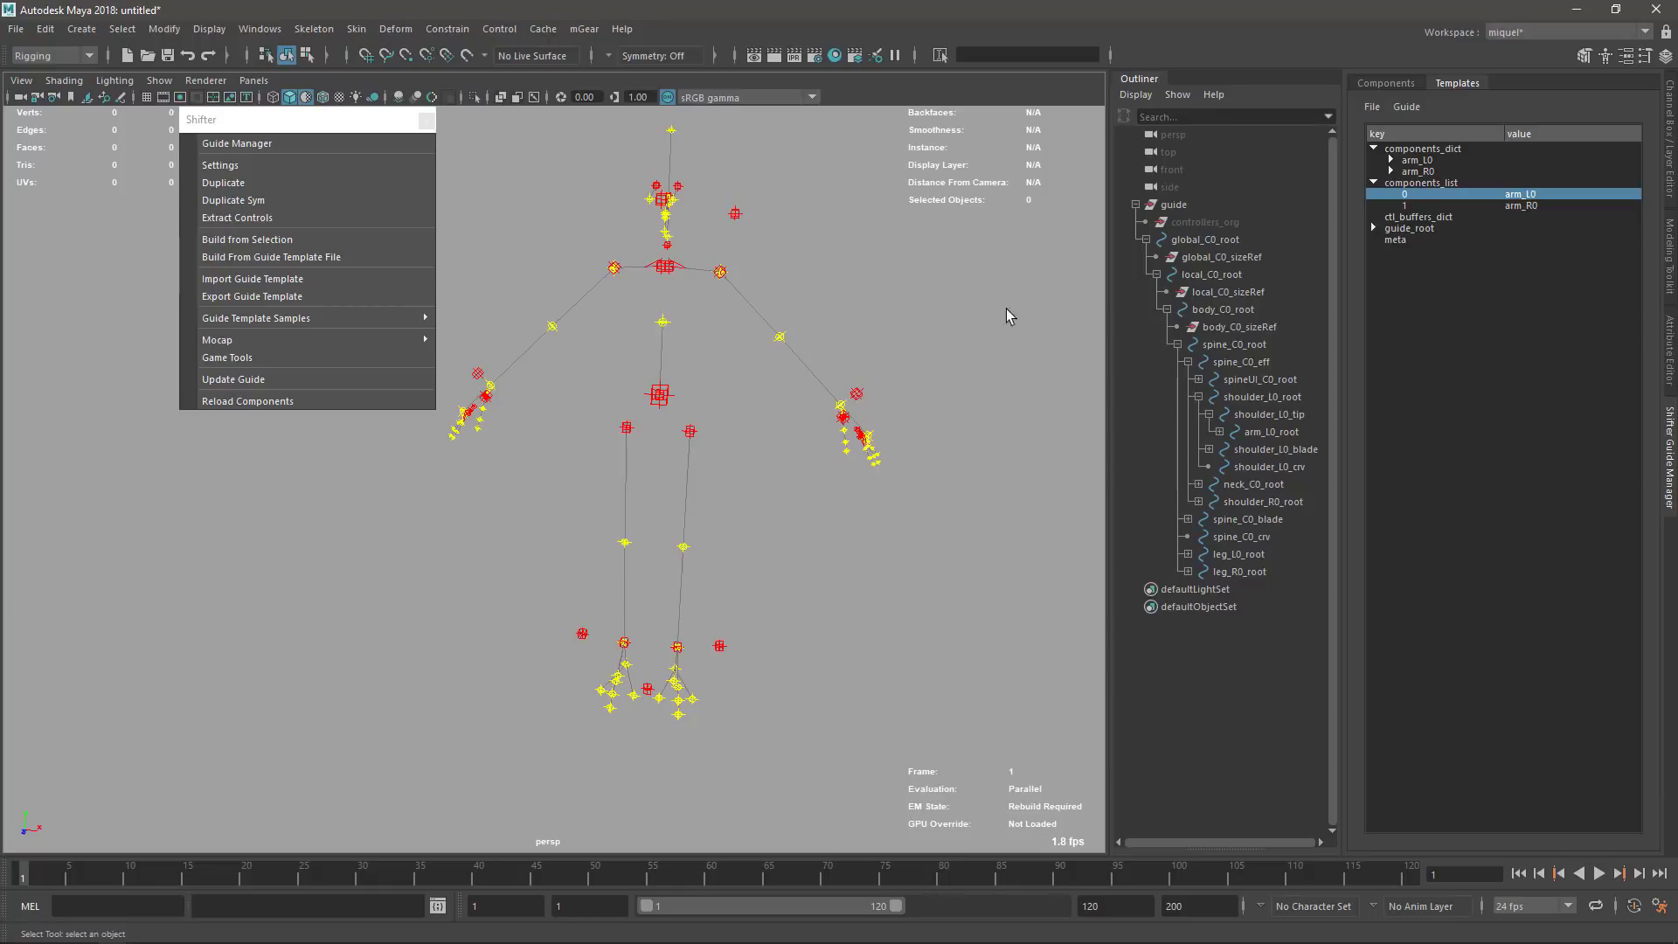
left_click_drag(831, 364, 756, 440, "alt")
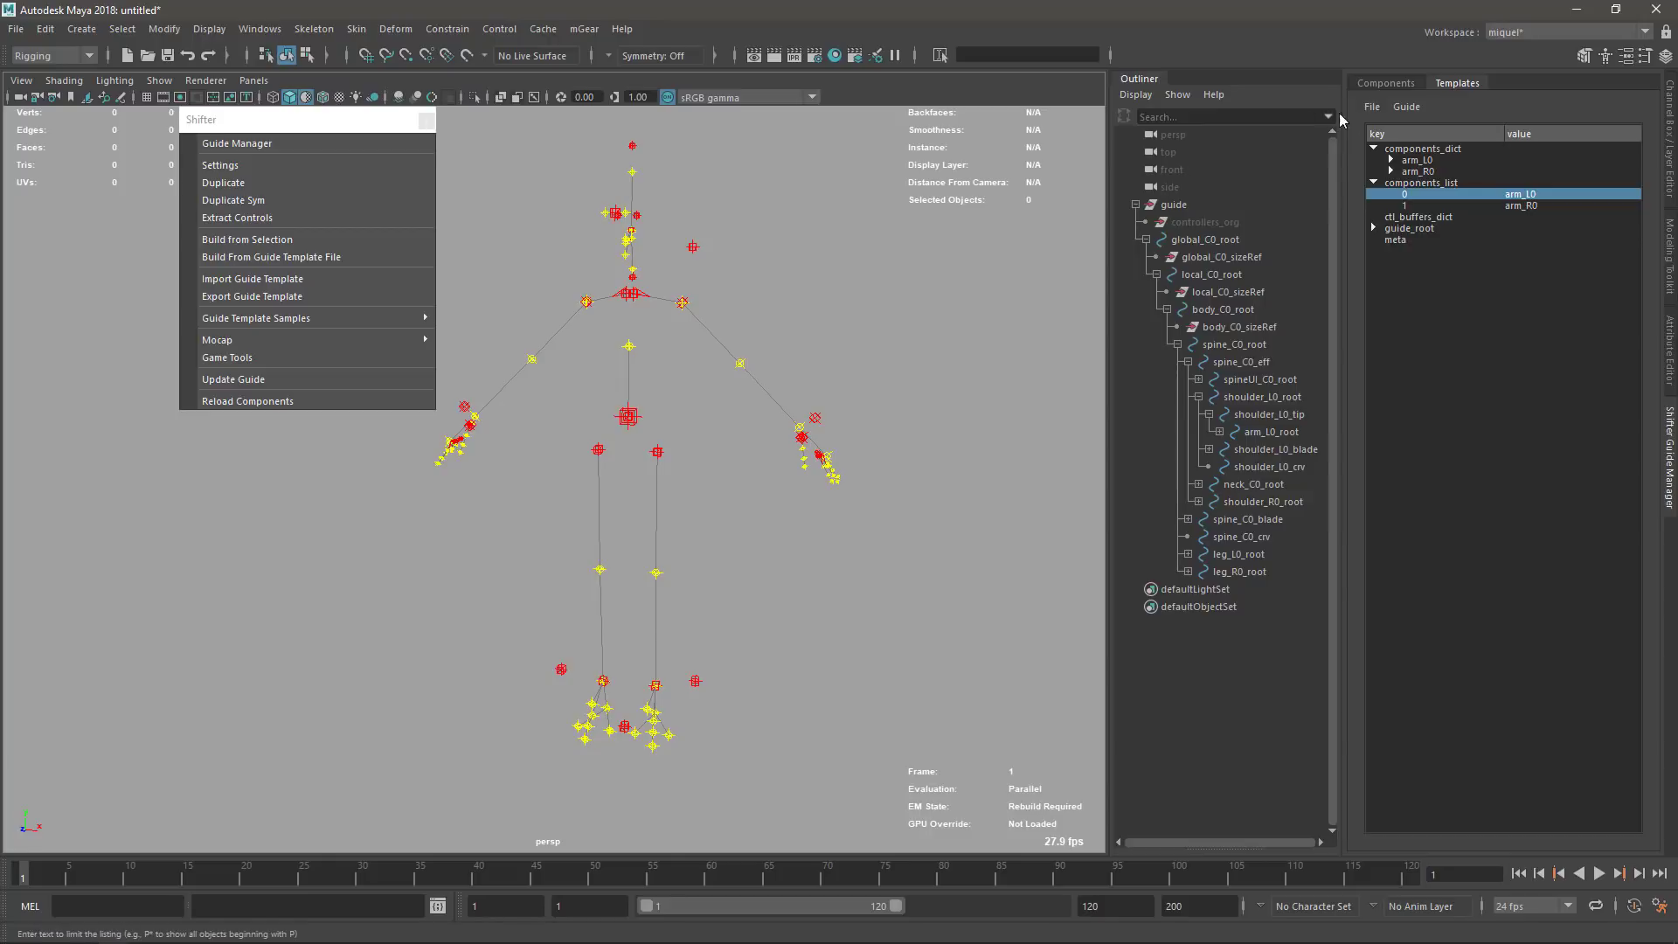
left_click(1372, 108)
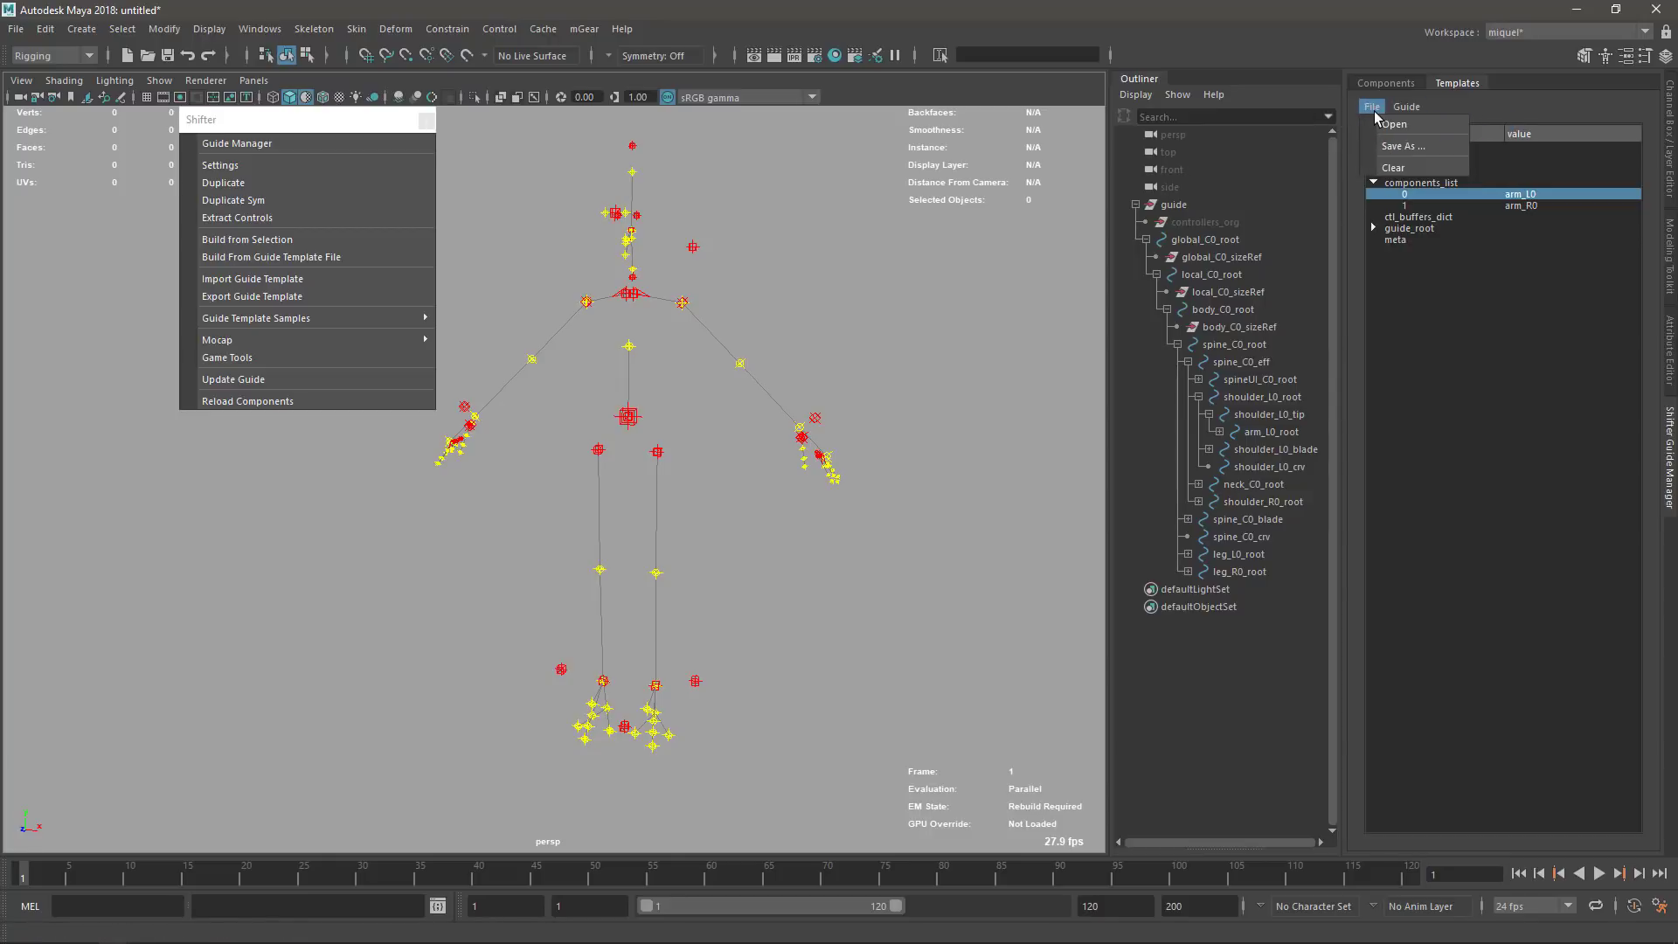
left_click(470, 302)
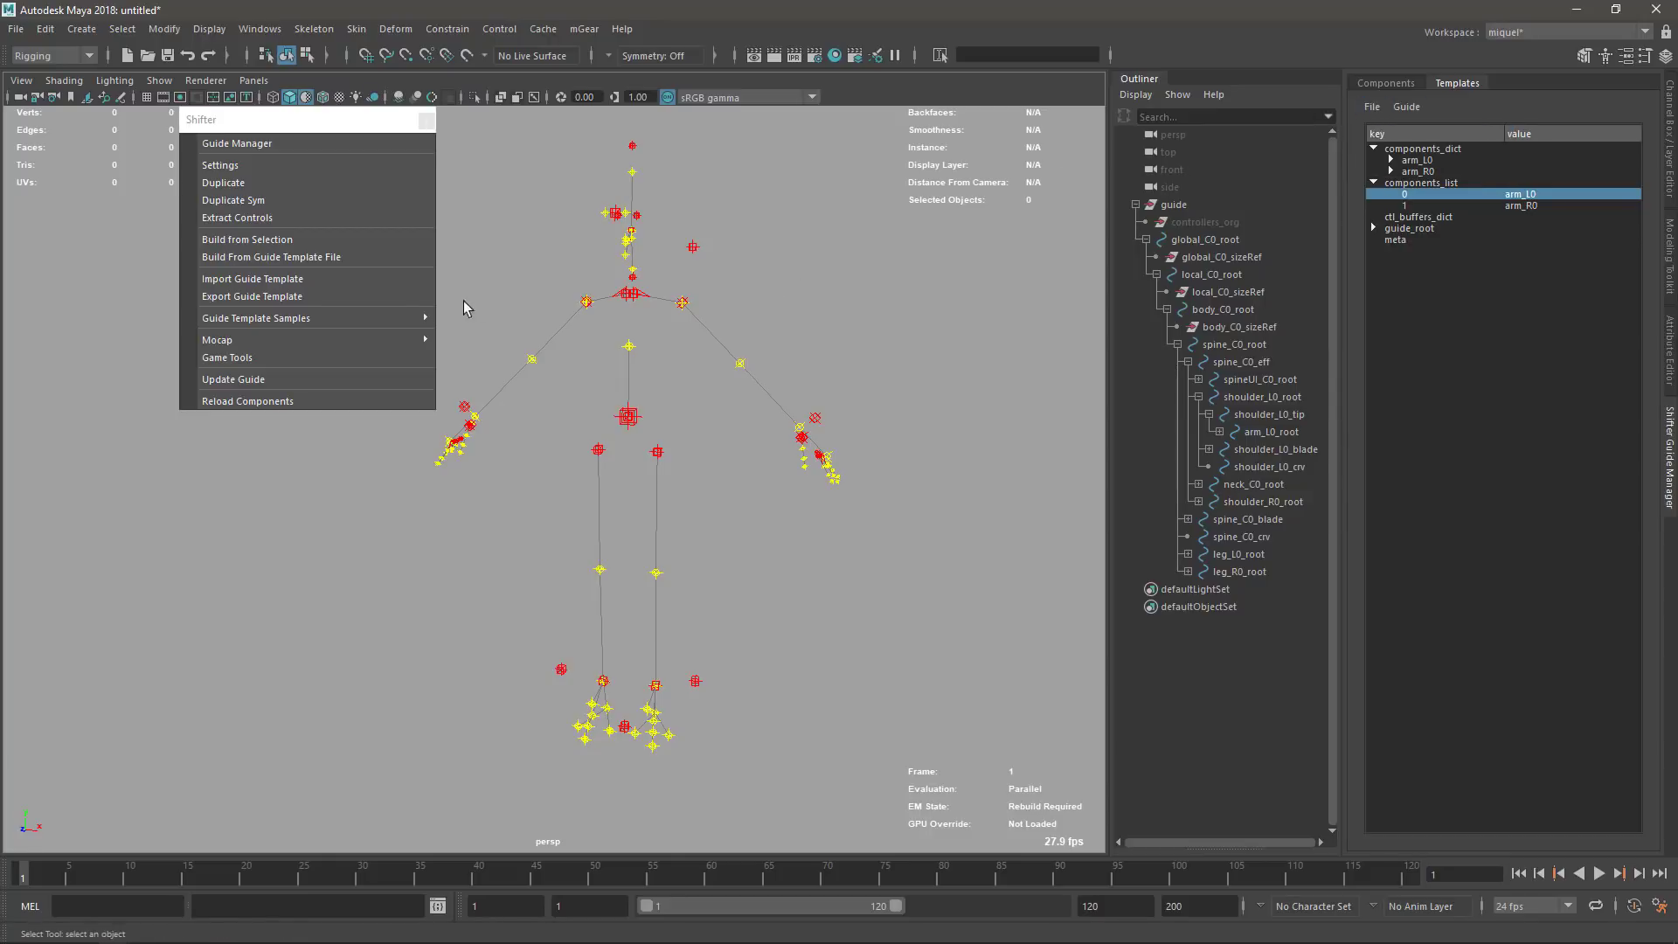
- Export the whole biped guide as a Shifter guide template named biped_template in the mgear_3.0.3_examples folder
left_click(1188, 204)
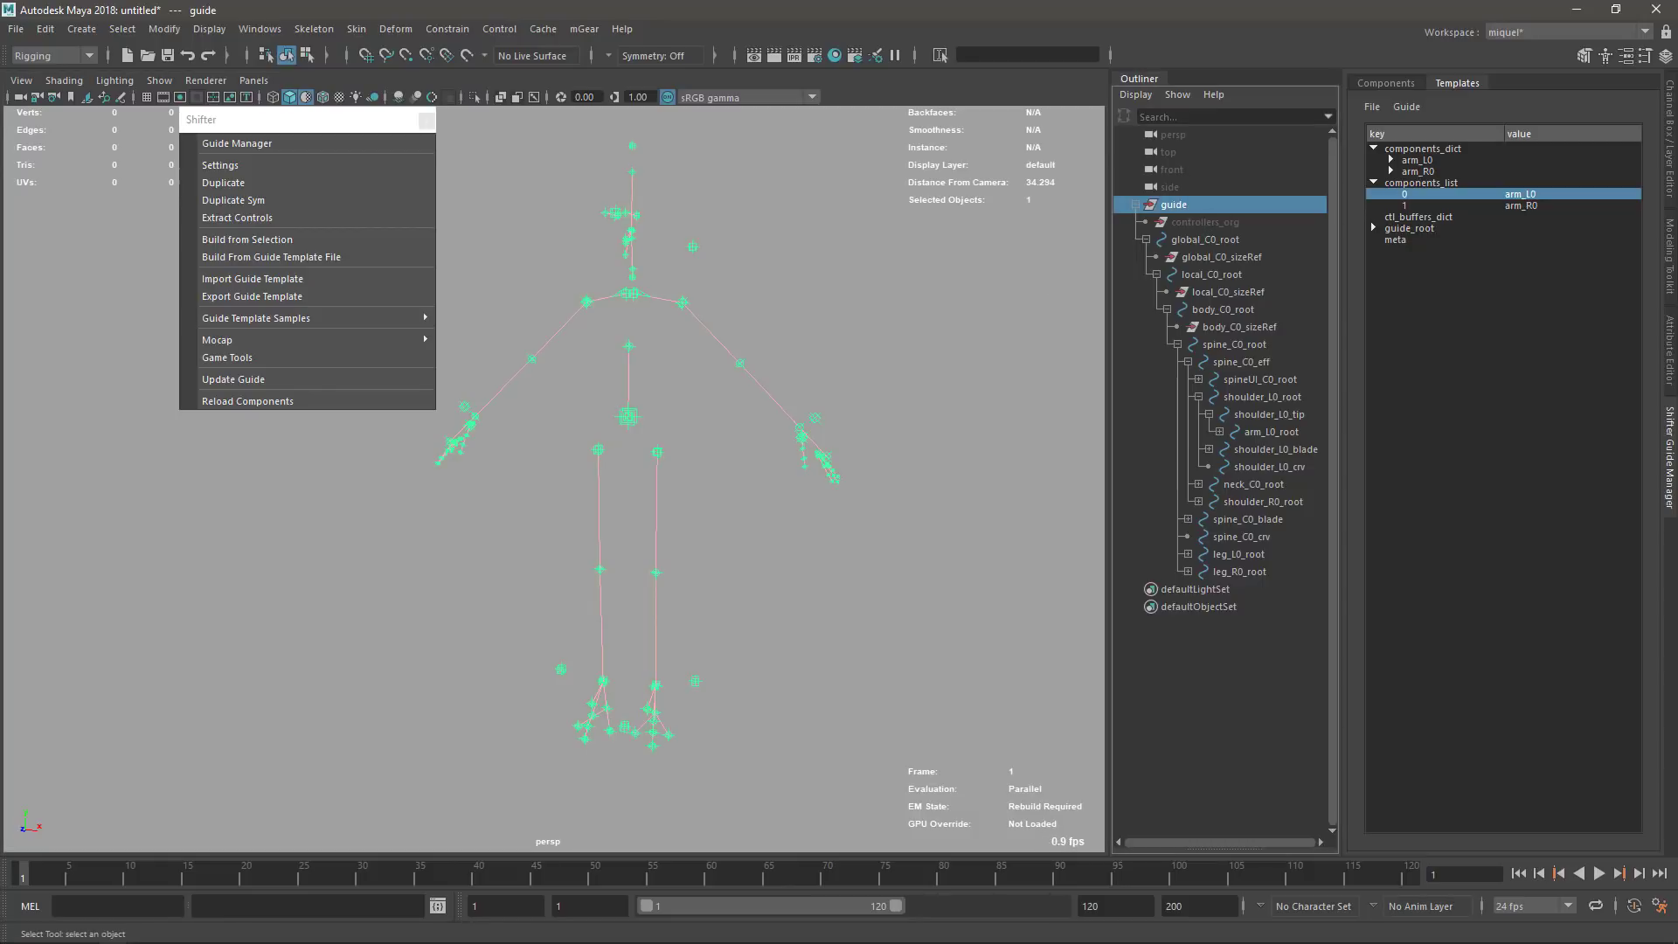
left_click(251, 295)
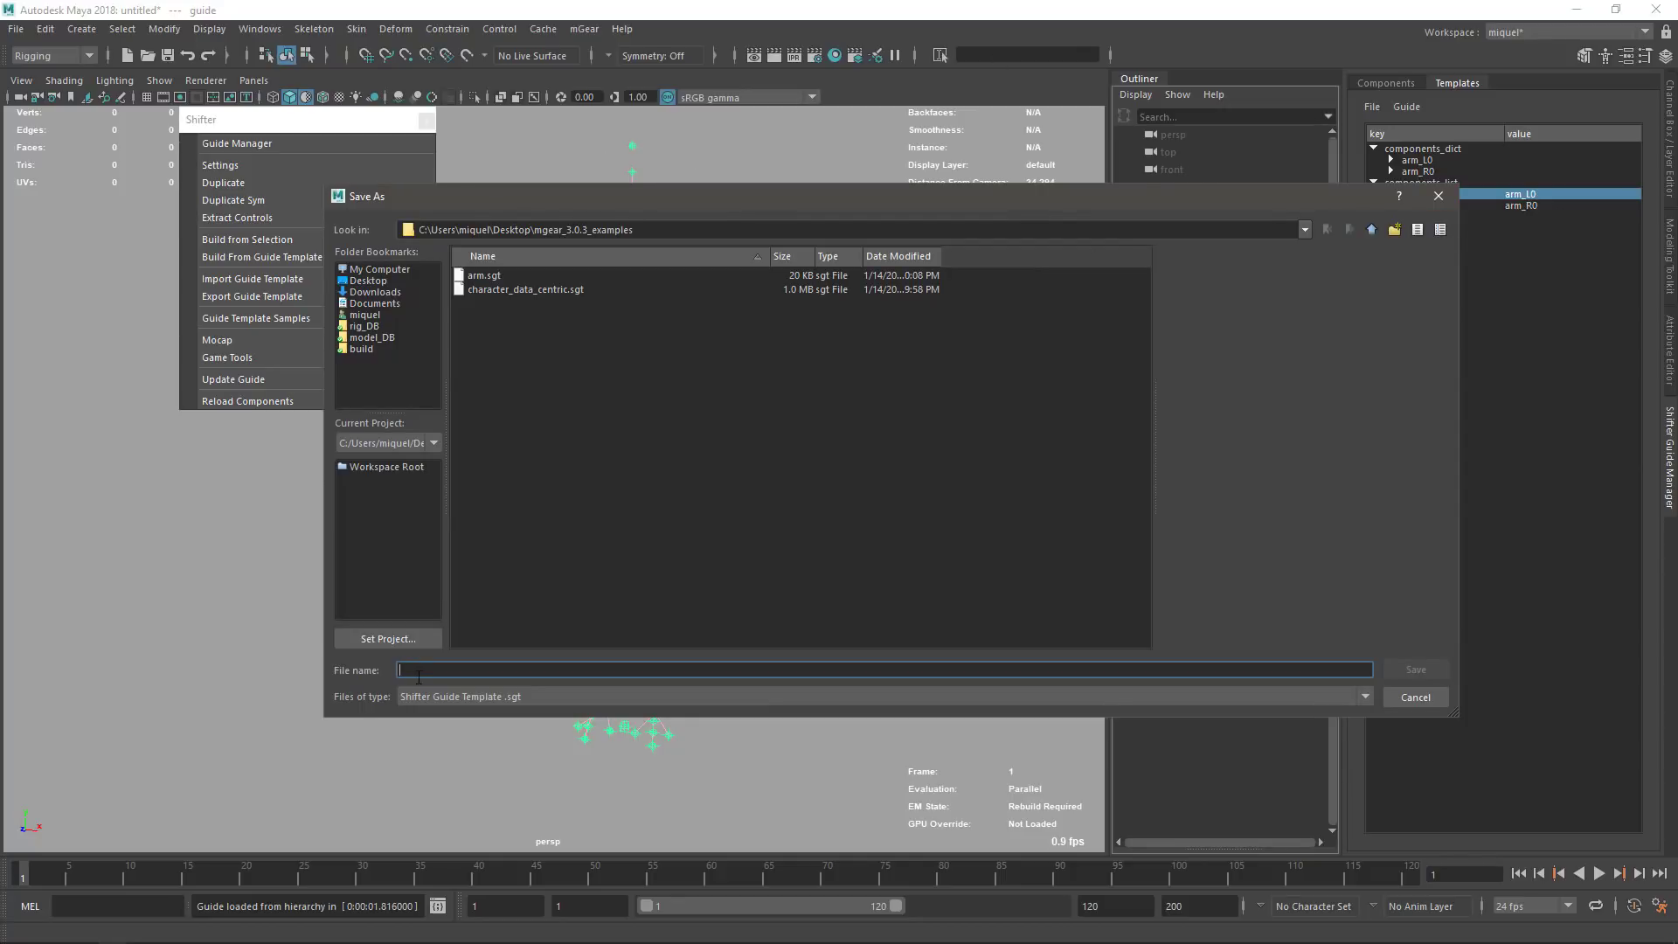
type("biped_temple")
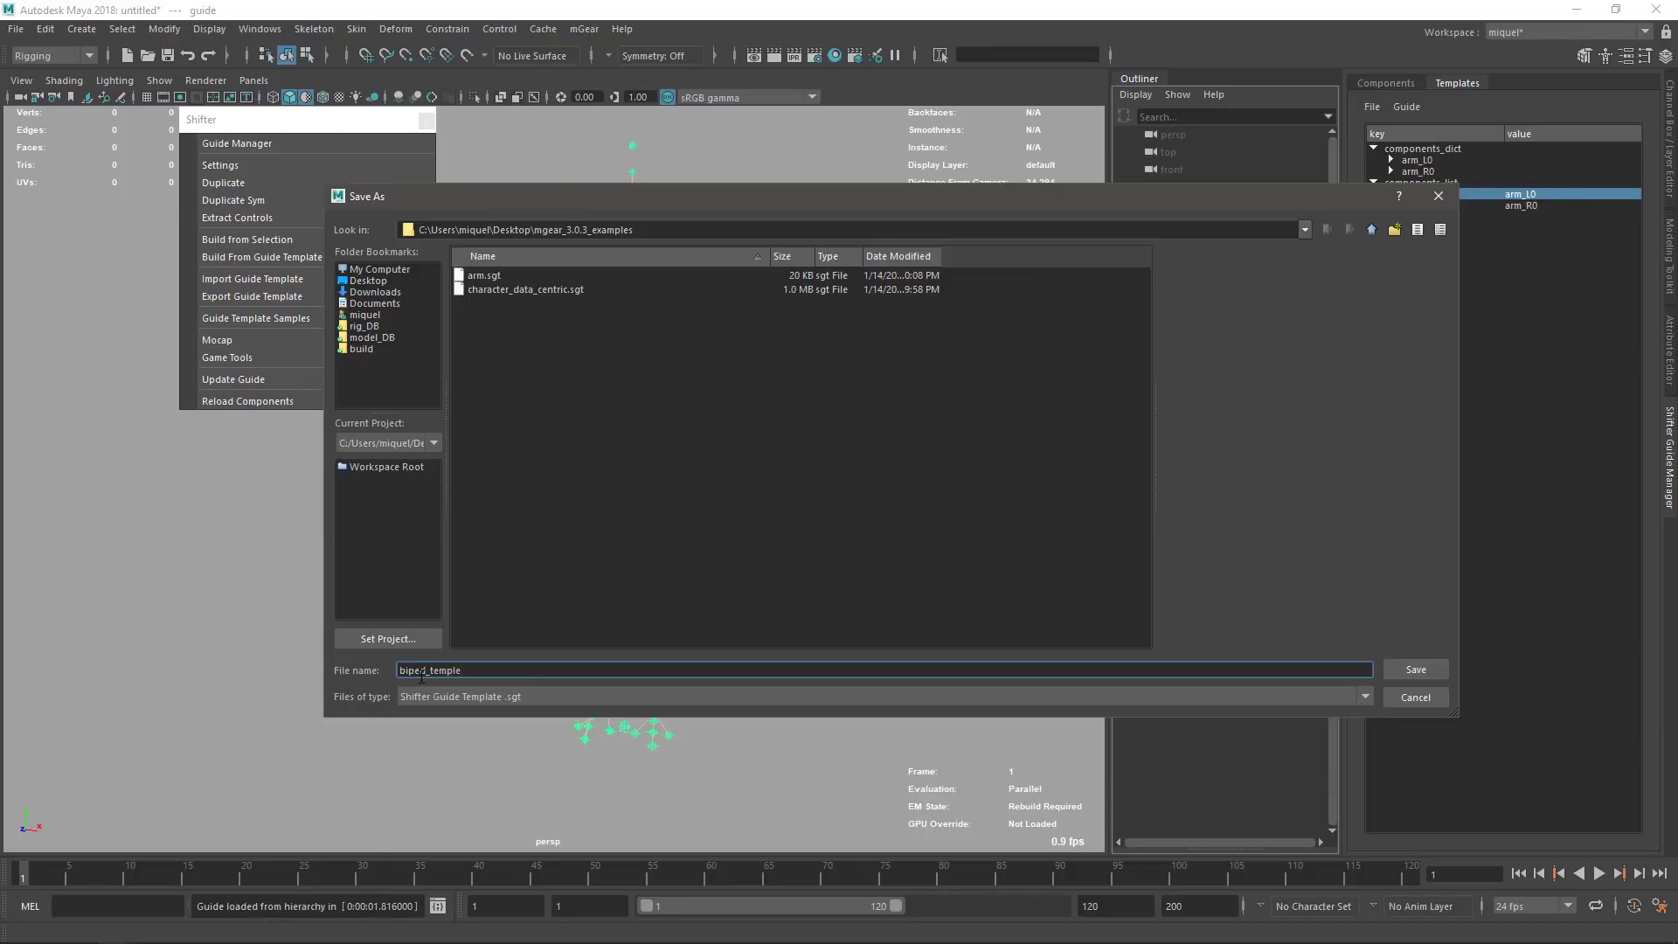
left_click(1397, 668)
- Clear the arm template from the template viewer and load biped_template.sgt in its place
left_click(1373, 106)
left_click(1398, 168)
left_click(1372, 106)
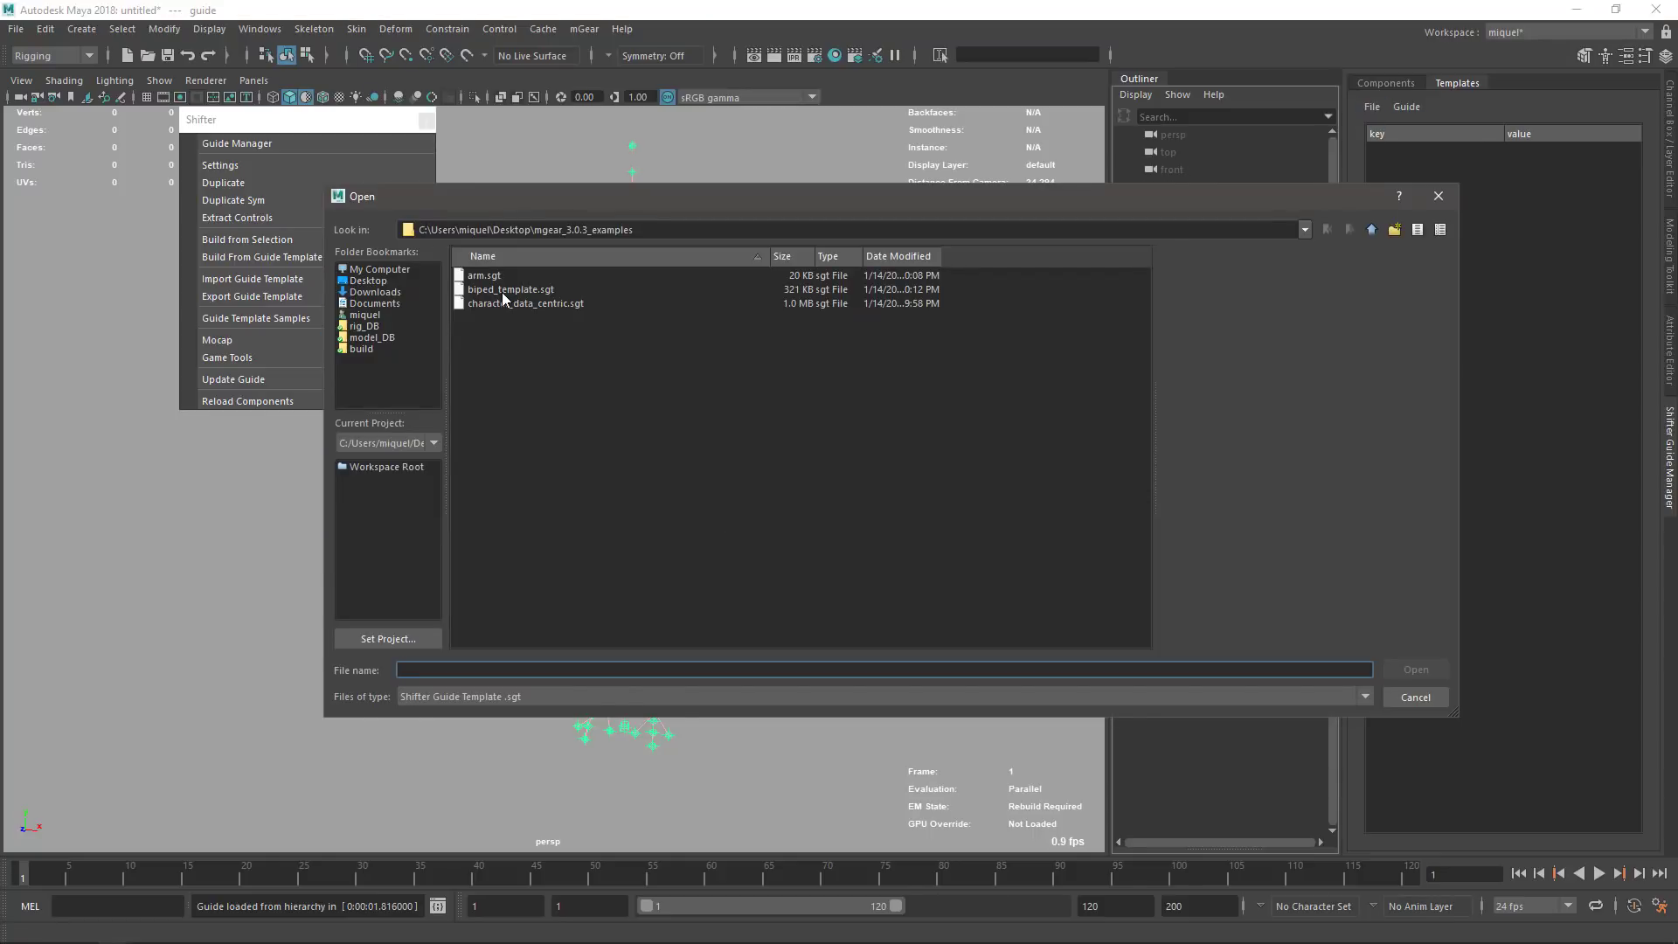
left_click(508, 291)
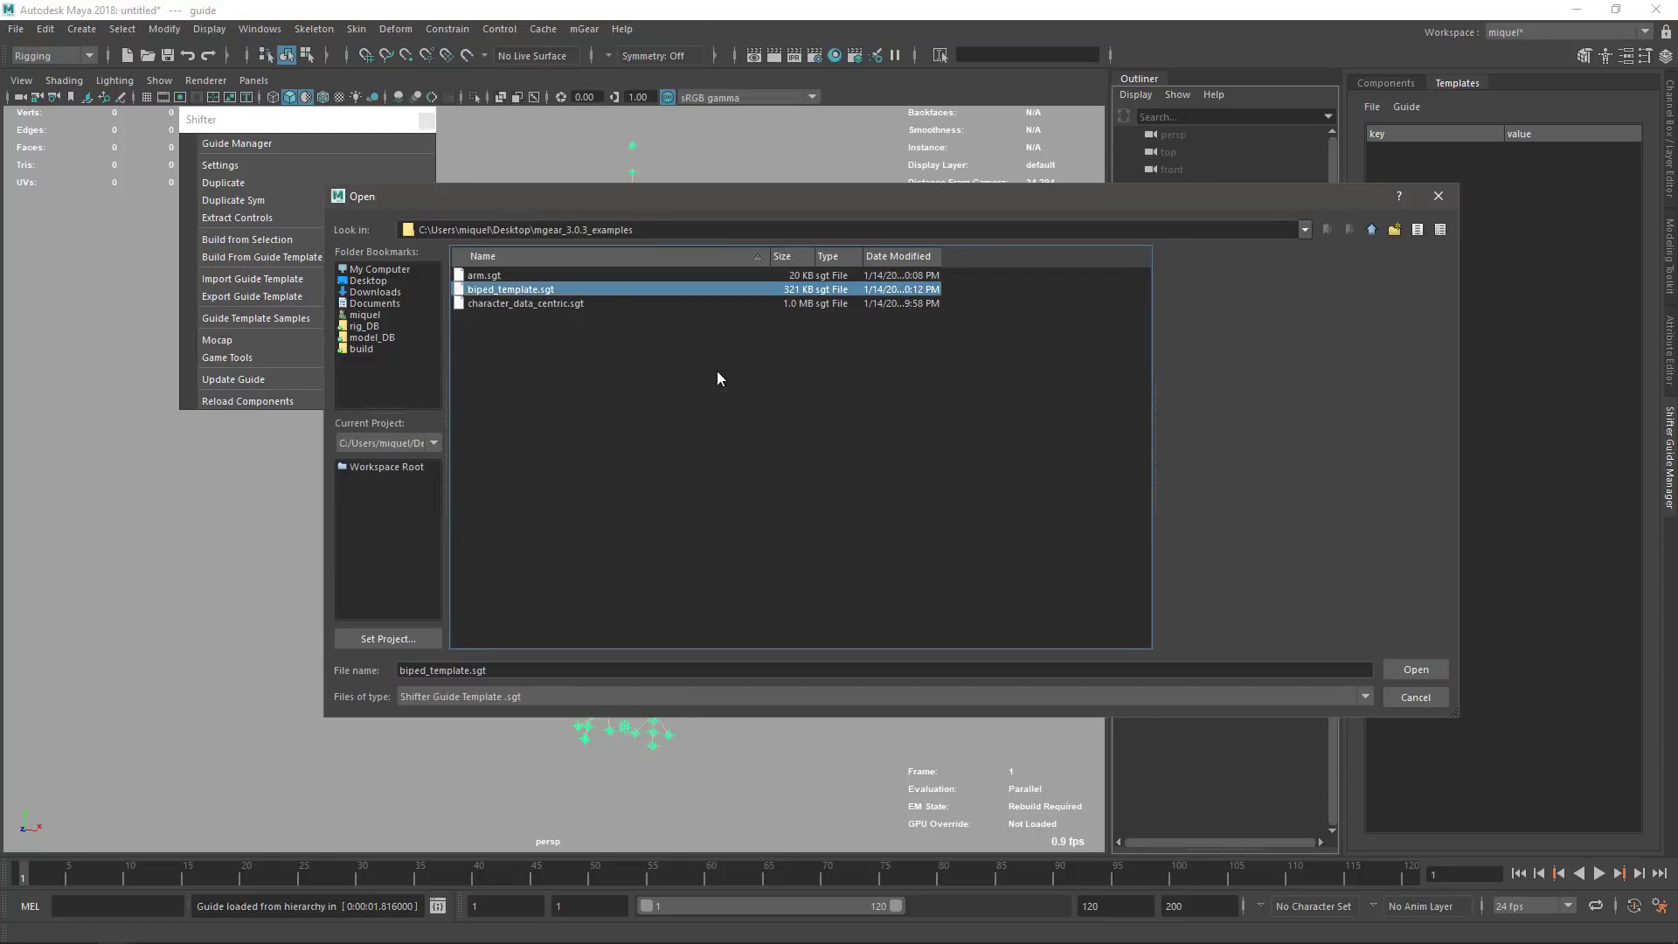
left_click(1416, 670)
- Open the guide Diff Tool and set character_data_centric.sgt as the master guide template
left_click(1406, 106)
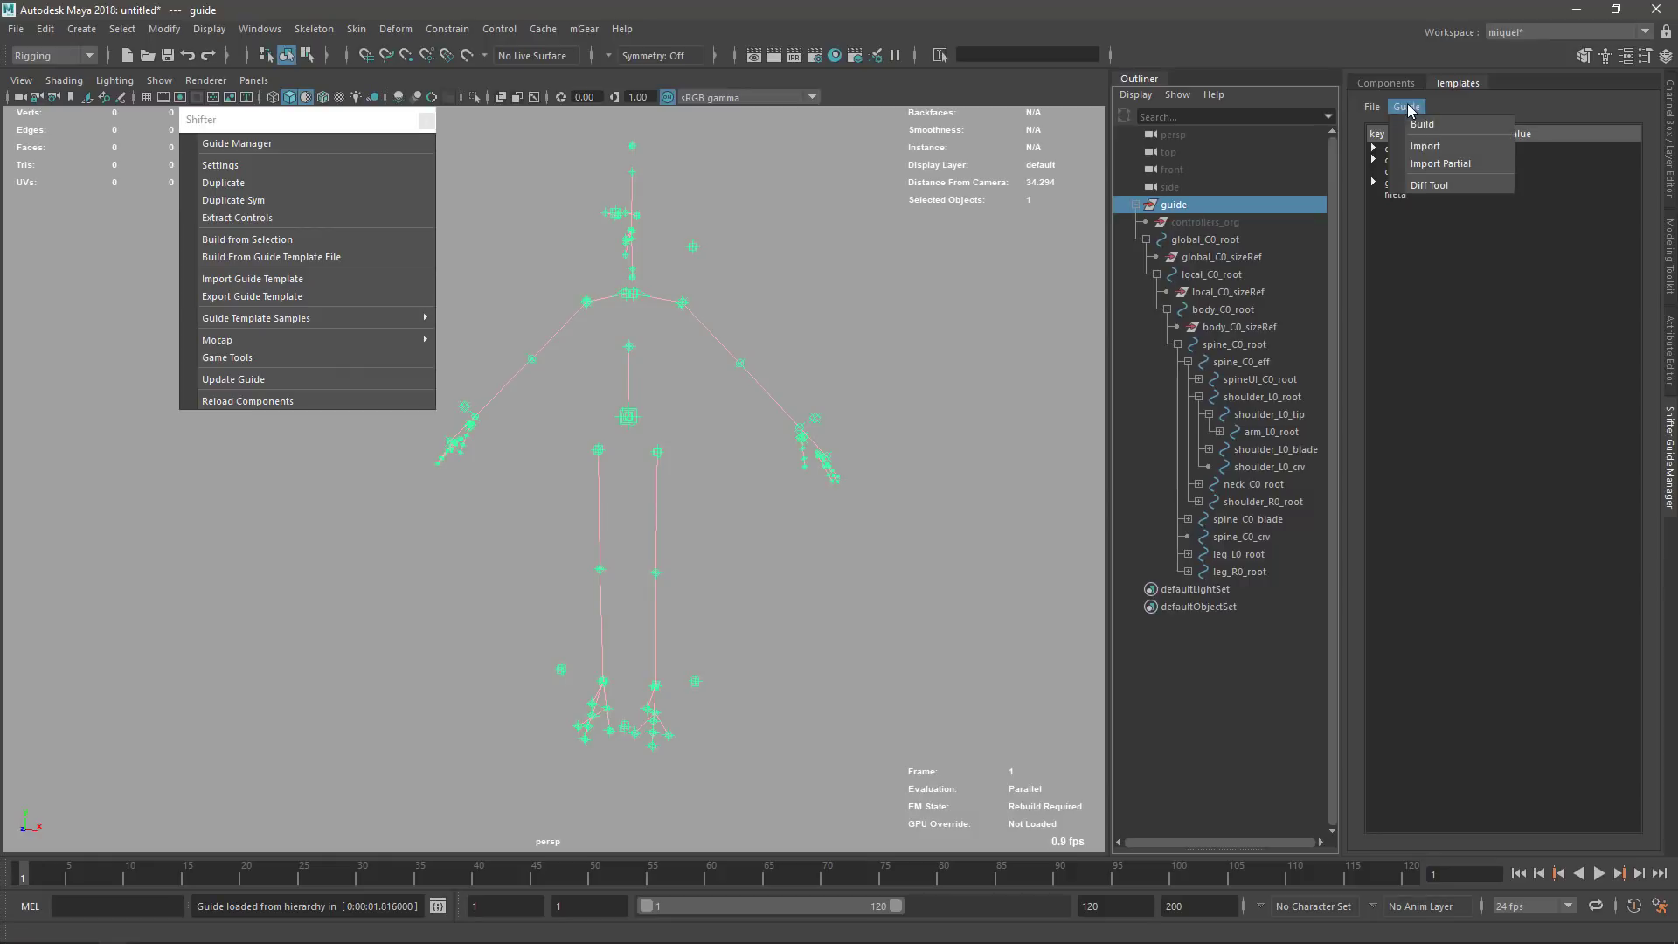
left_click(1426, 185)
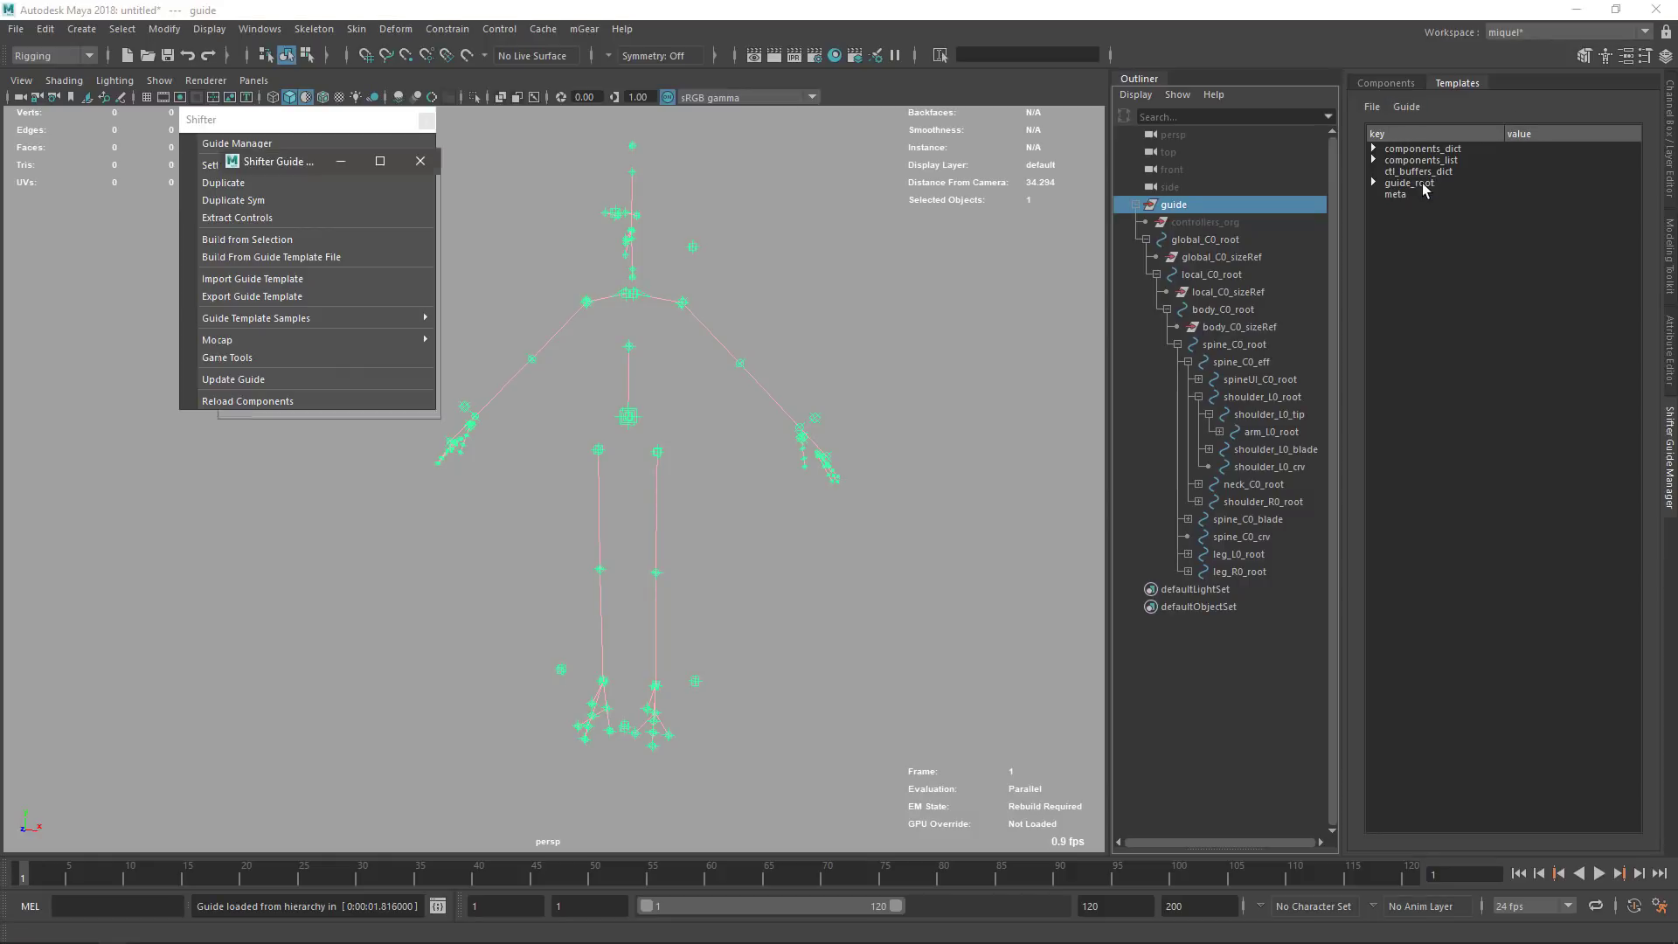
left_click_drag(280, 154, 625, 194)
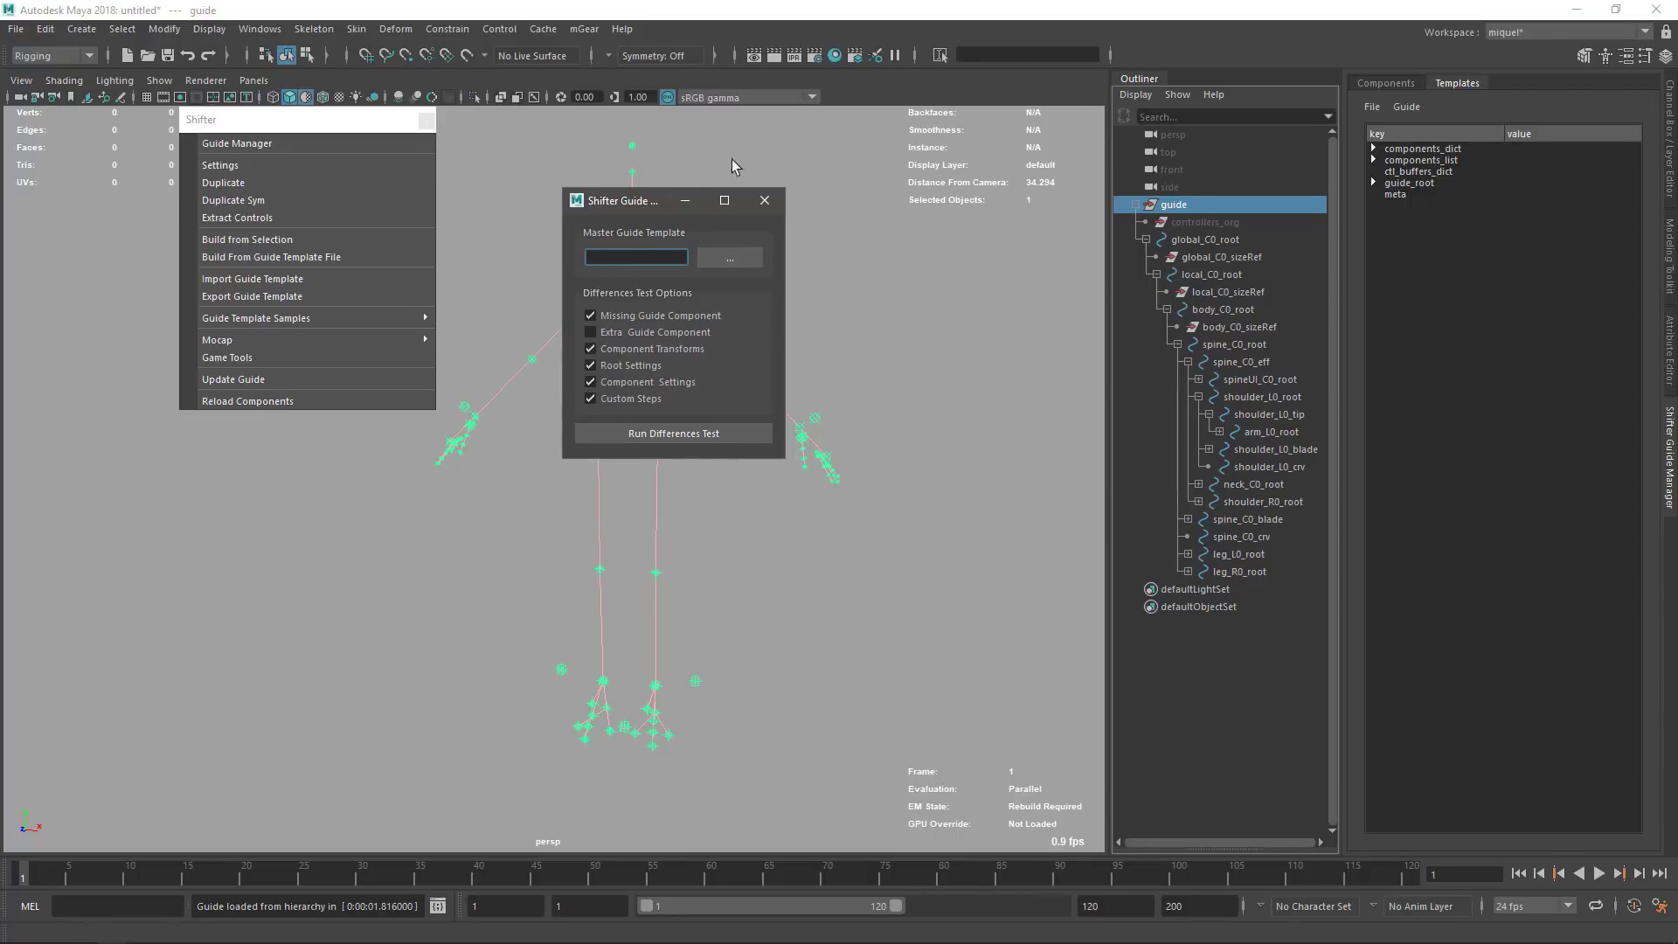
left_click(716, 259)
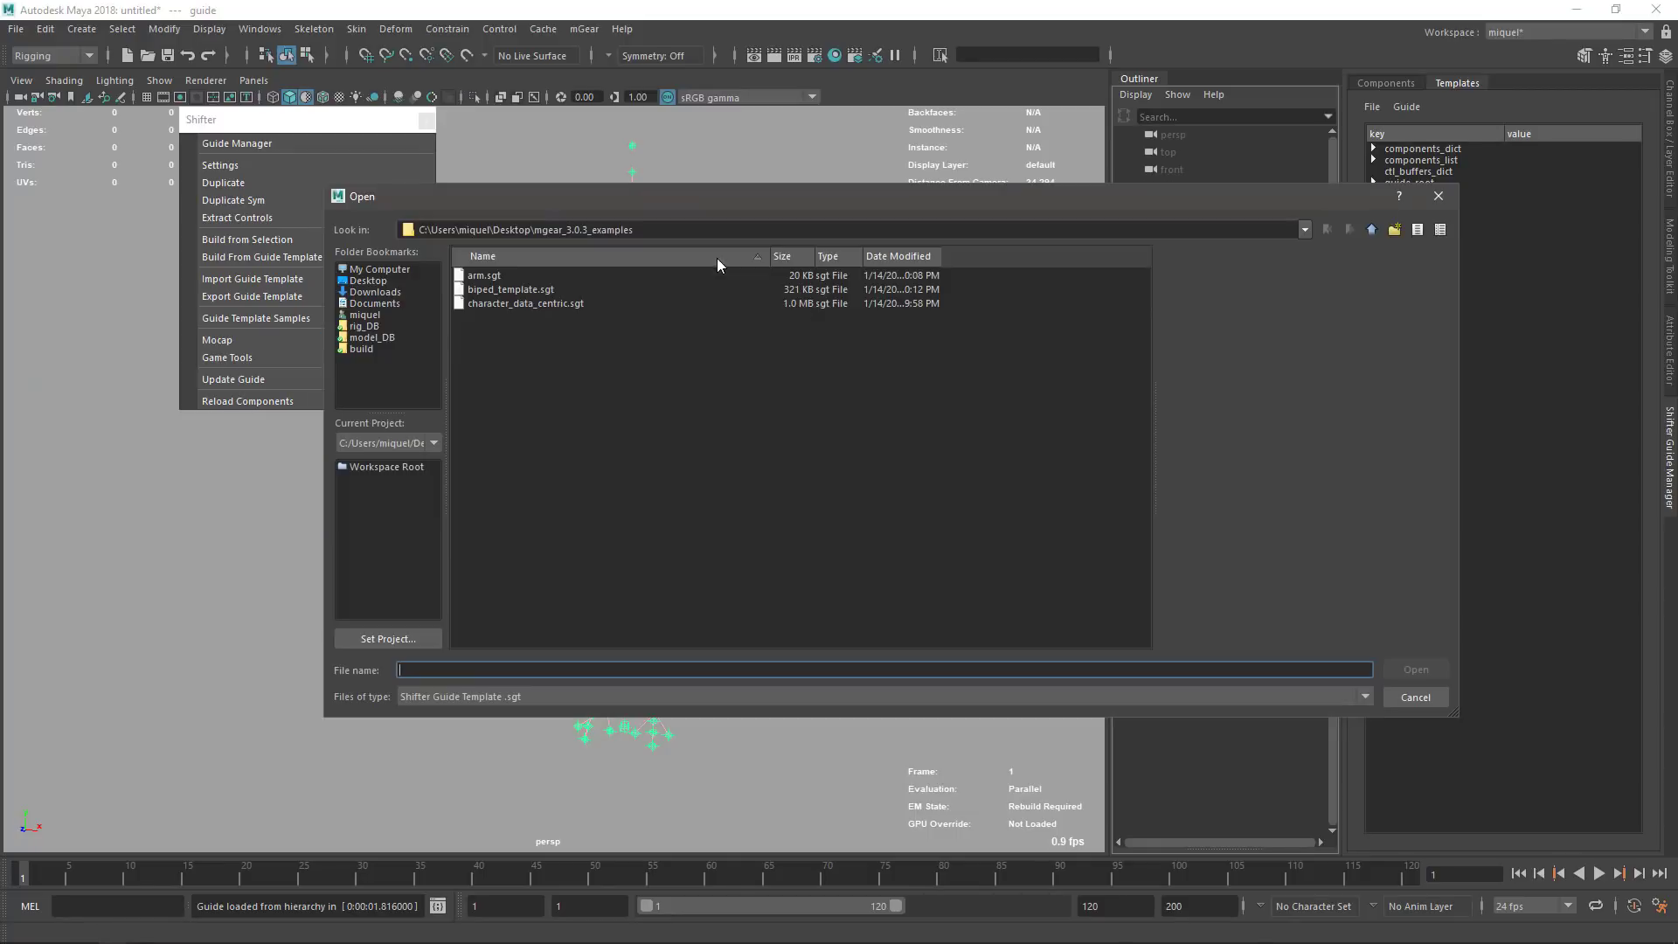
left_click(495, 304)
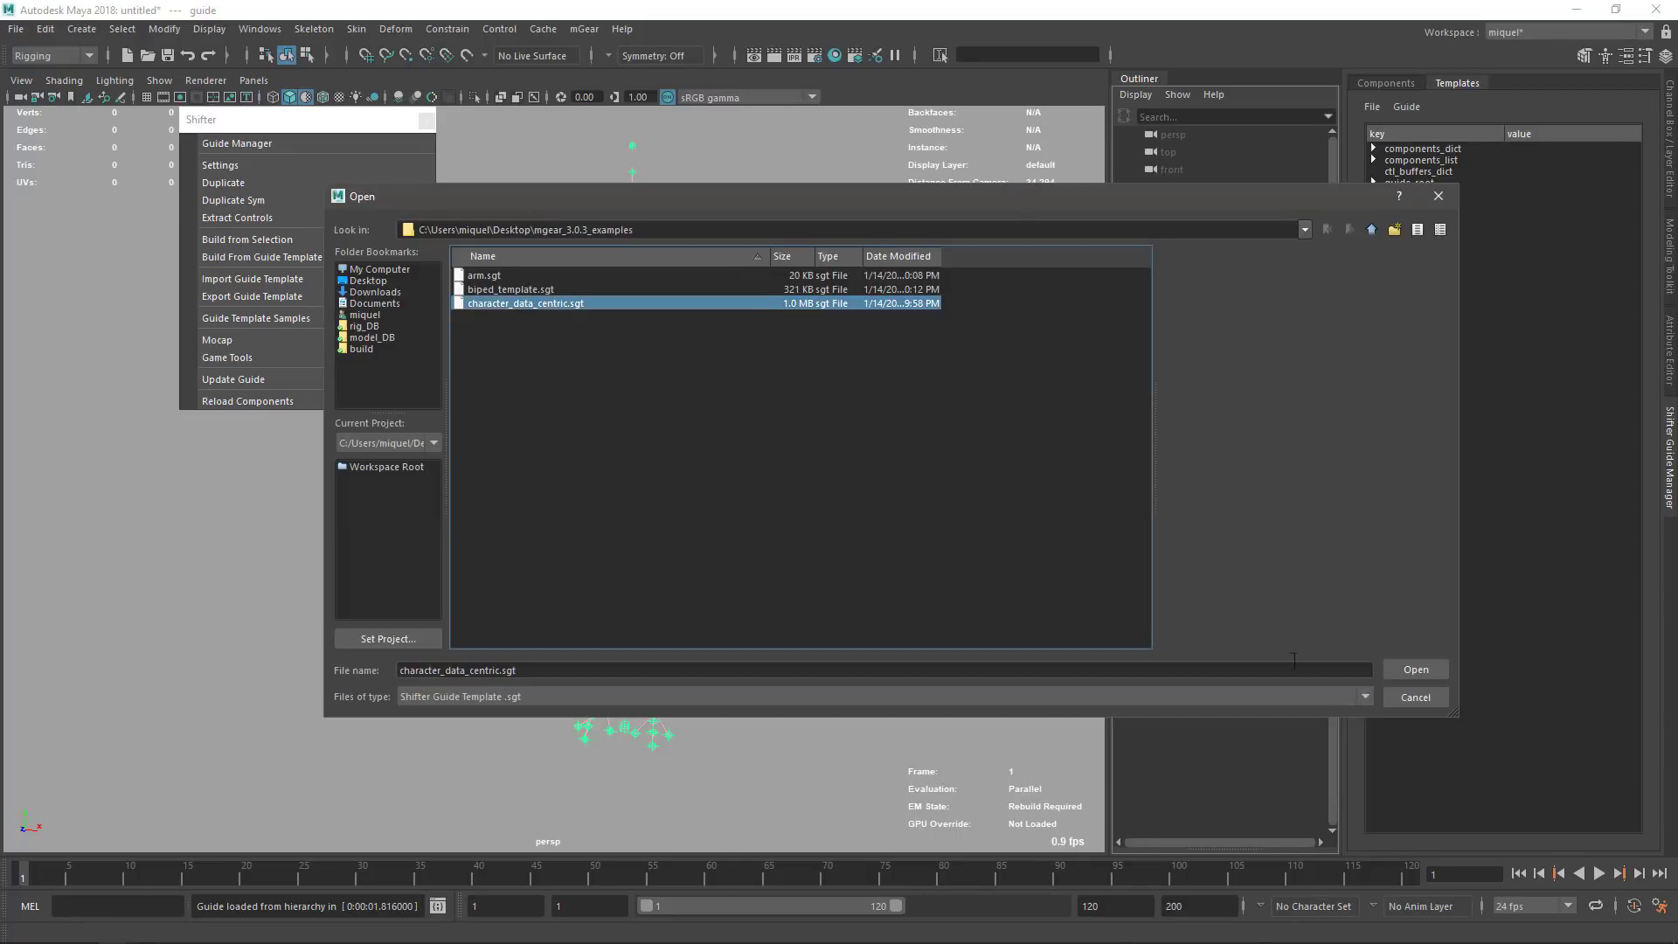
left_click(1402, 669)
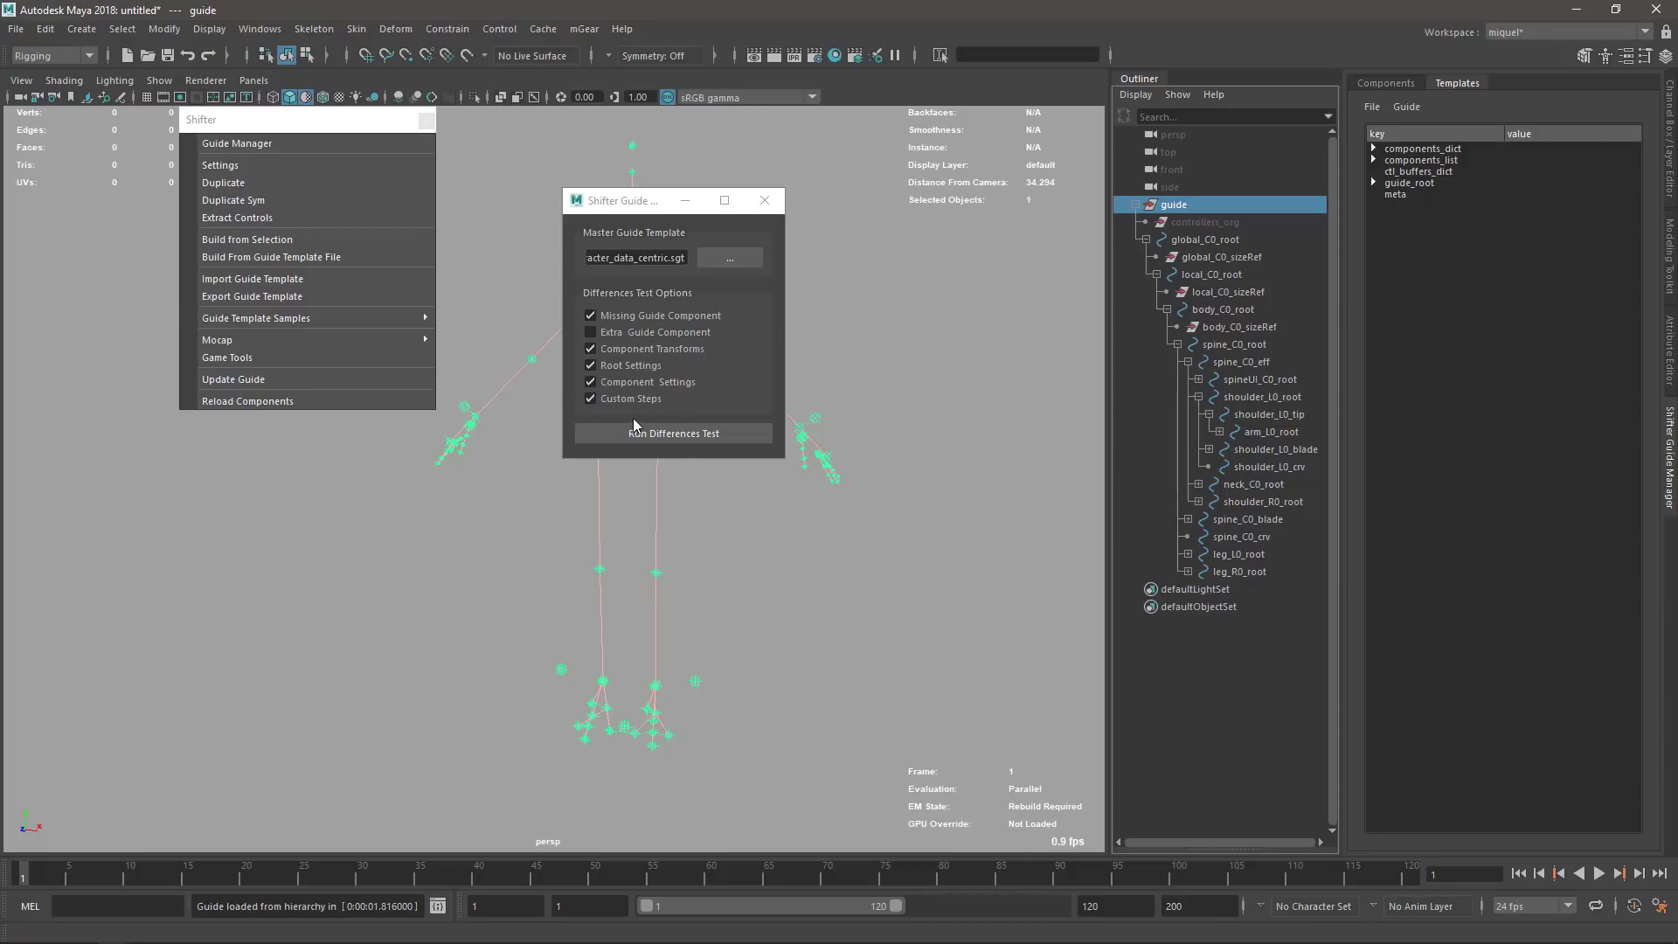
- Open the script editor with an enlarged, cleared output area and run the differences test against the master template
left_click(437, 905)
left_click_drag(667, 161, 746, 338)
left_click_drag(678, 448, 679, 840)
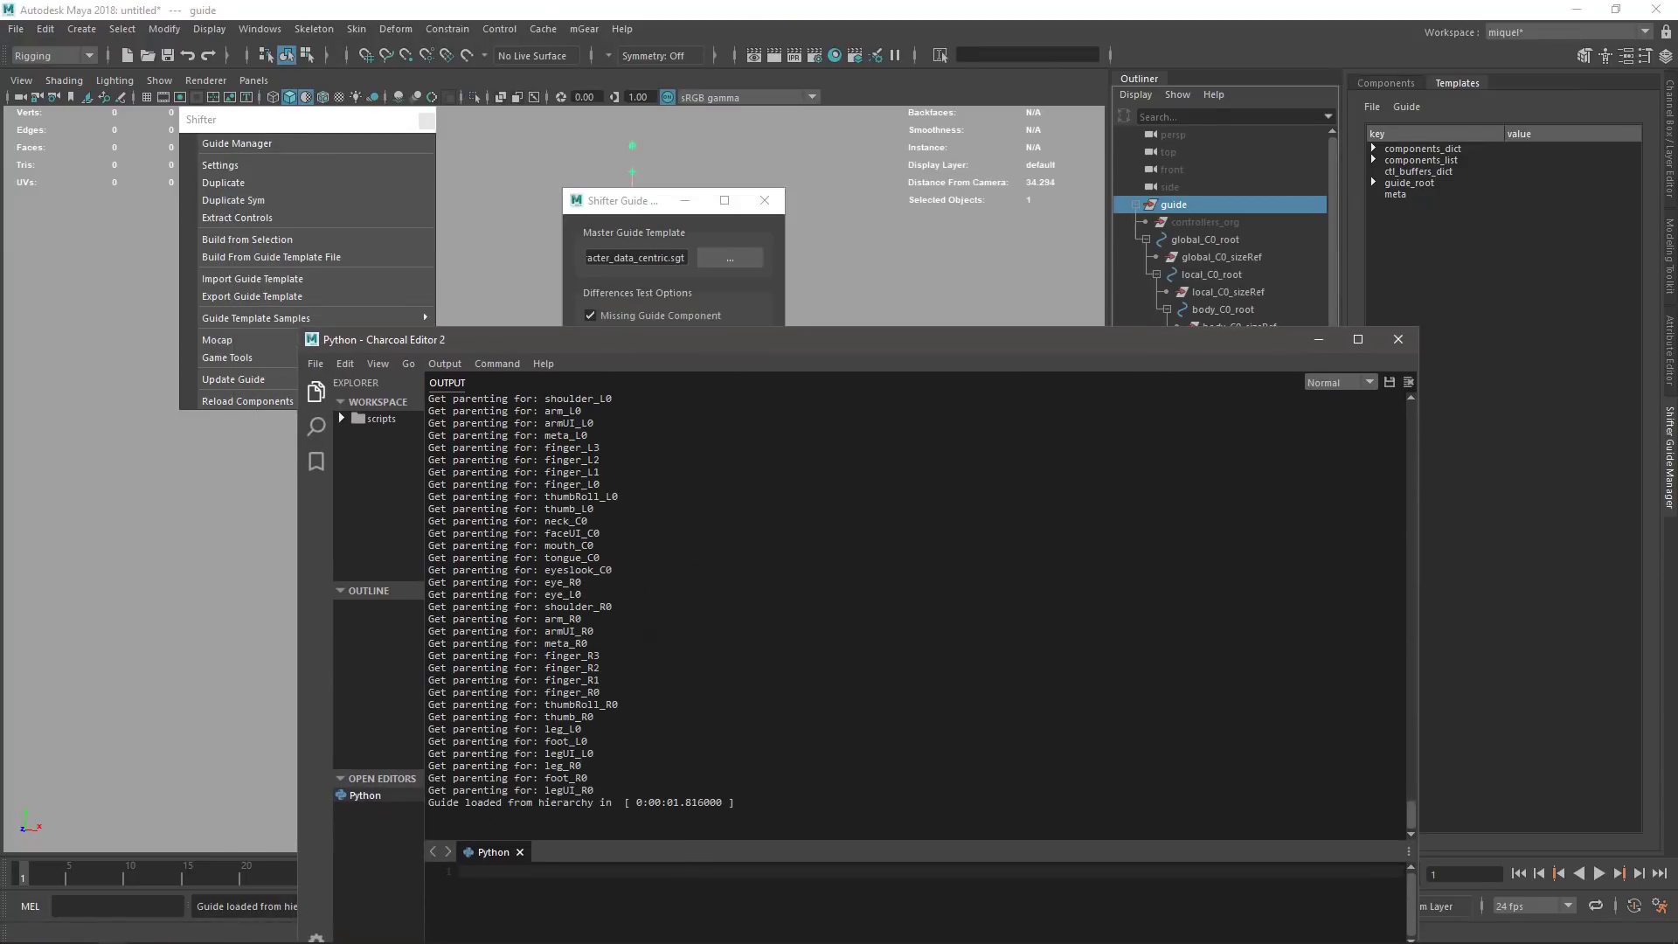
left_click(1408, 382)
left_click(631, 201)
left_click_drag(631, 201, 829, 110)
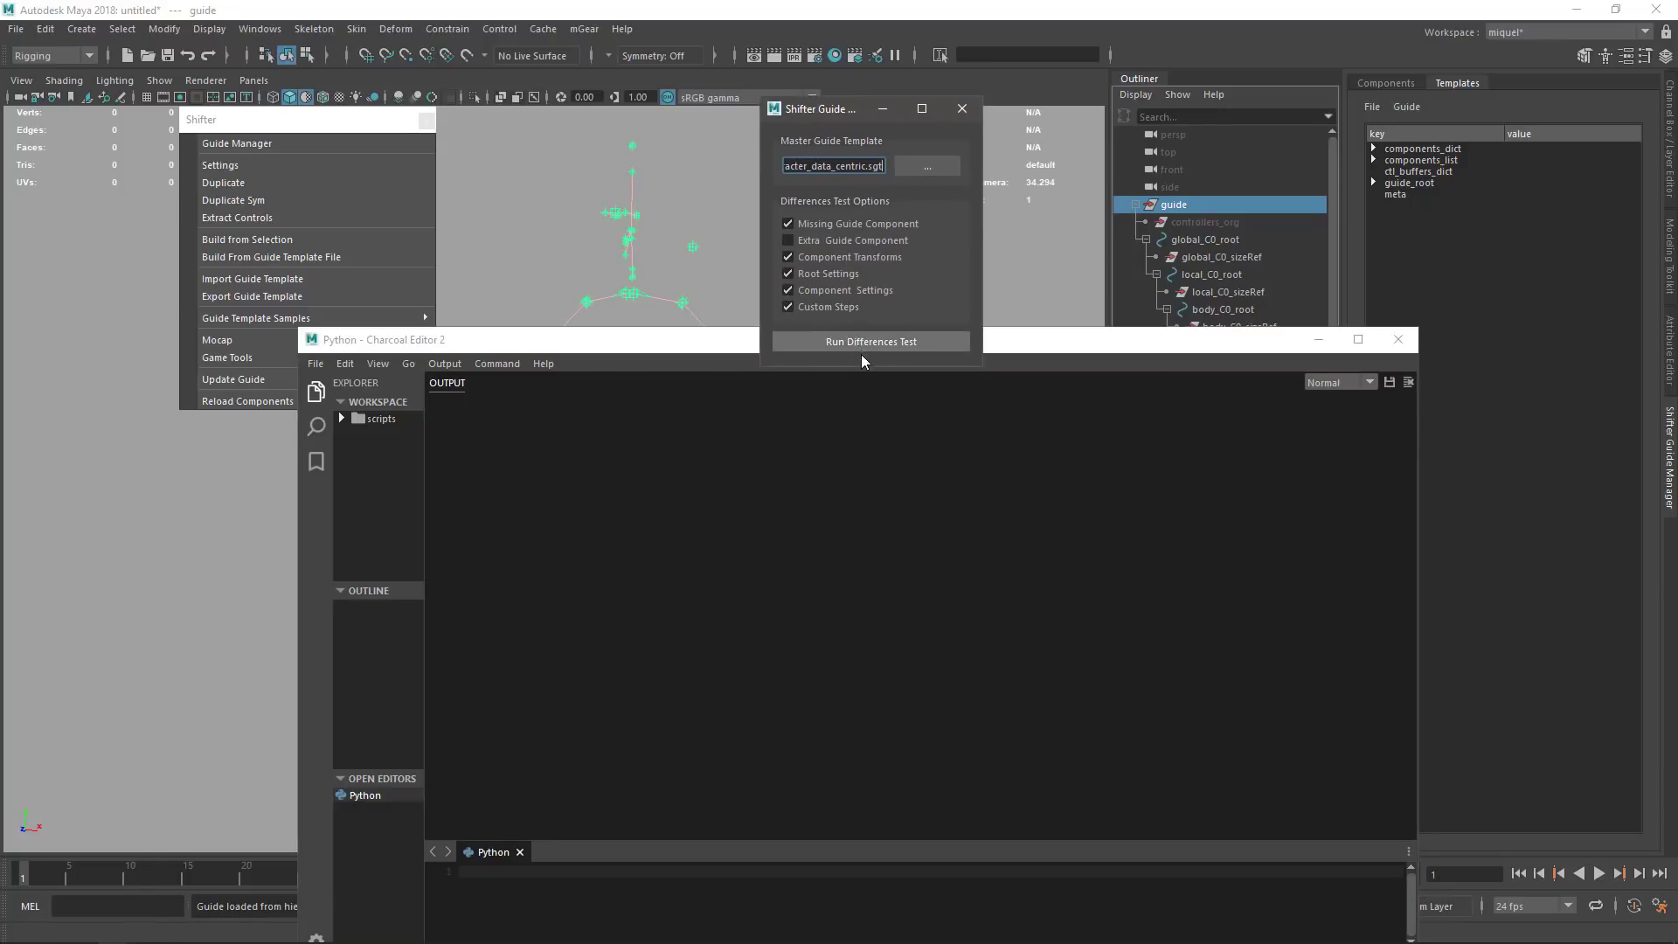
left_click(859, 349)
- Examine the pre and post custom step differences in the output, including the missing steps and their order
scroll(725, 664, "up", 10)
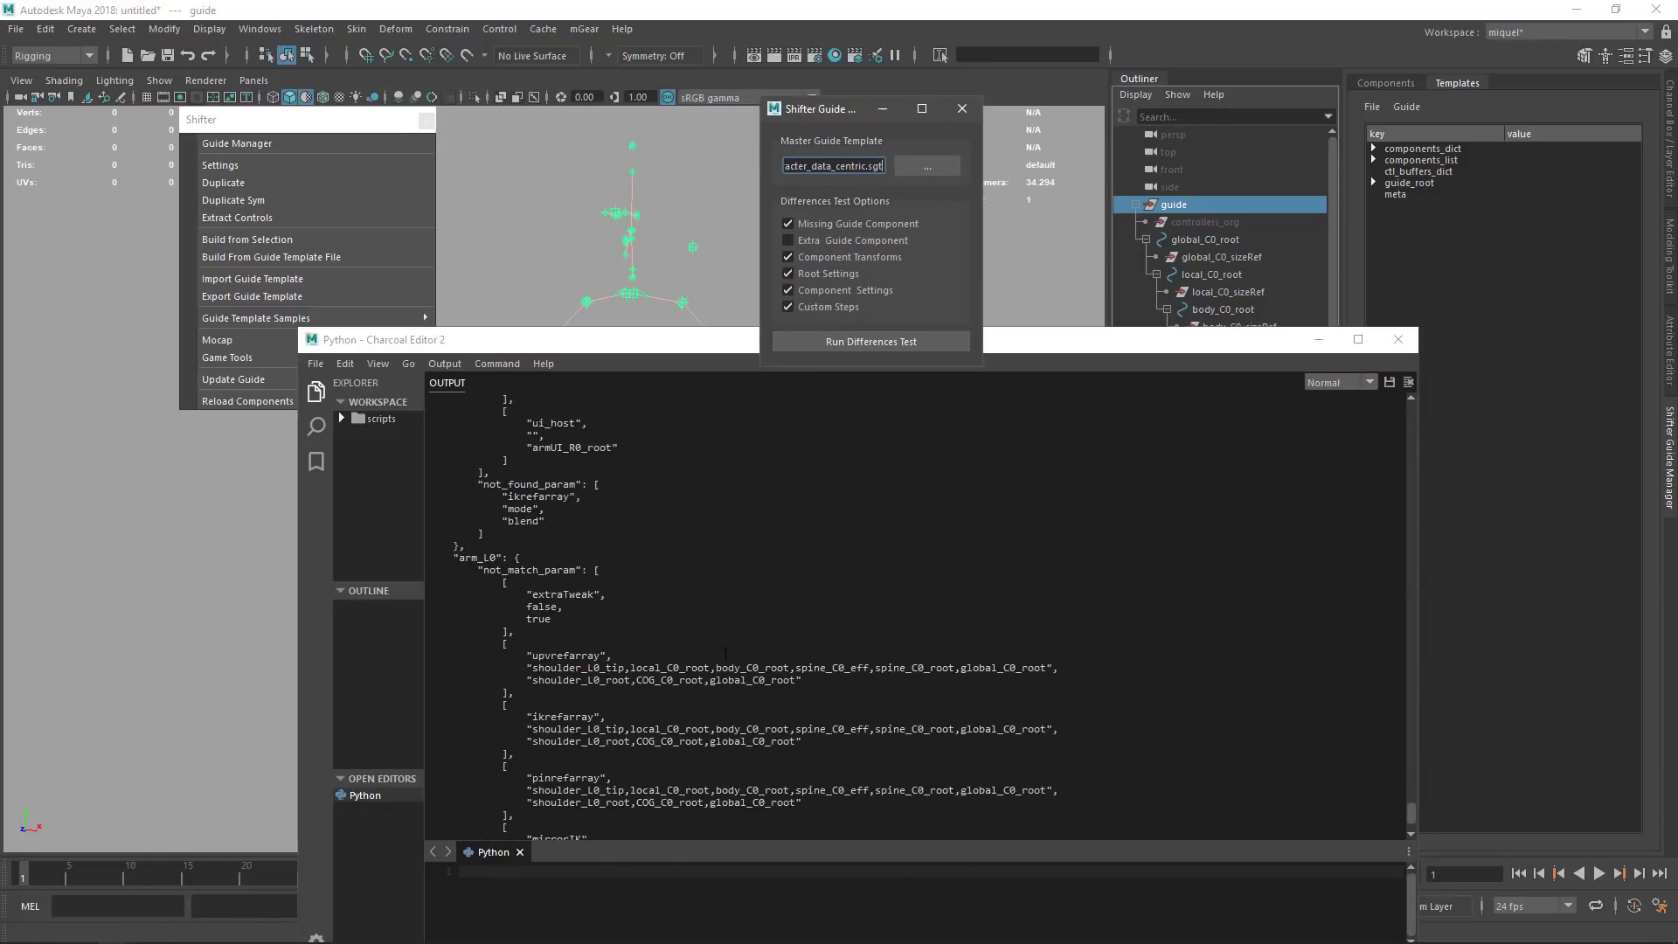
scroll(709, 609, "up", 15)
scroll(709, 609, "down", 10)
mouse_move(1412, 792)
left_mouse_down()
mouse_move(1408, 454)
mouse_move(1382, 362)
mouse_move(1419, 522)
mouse_move(1407, 814)
left_mouse_up()
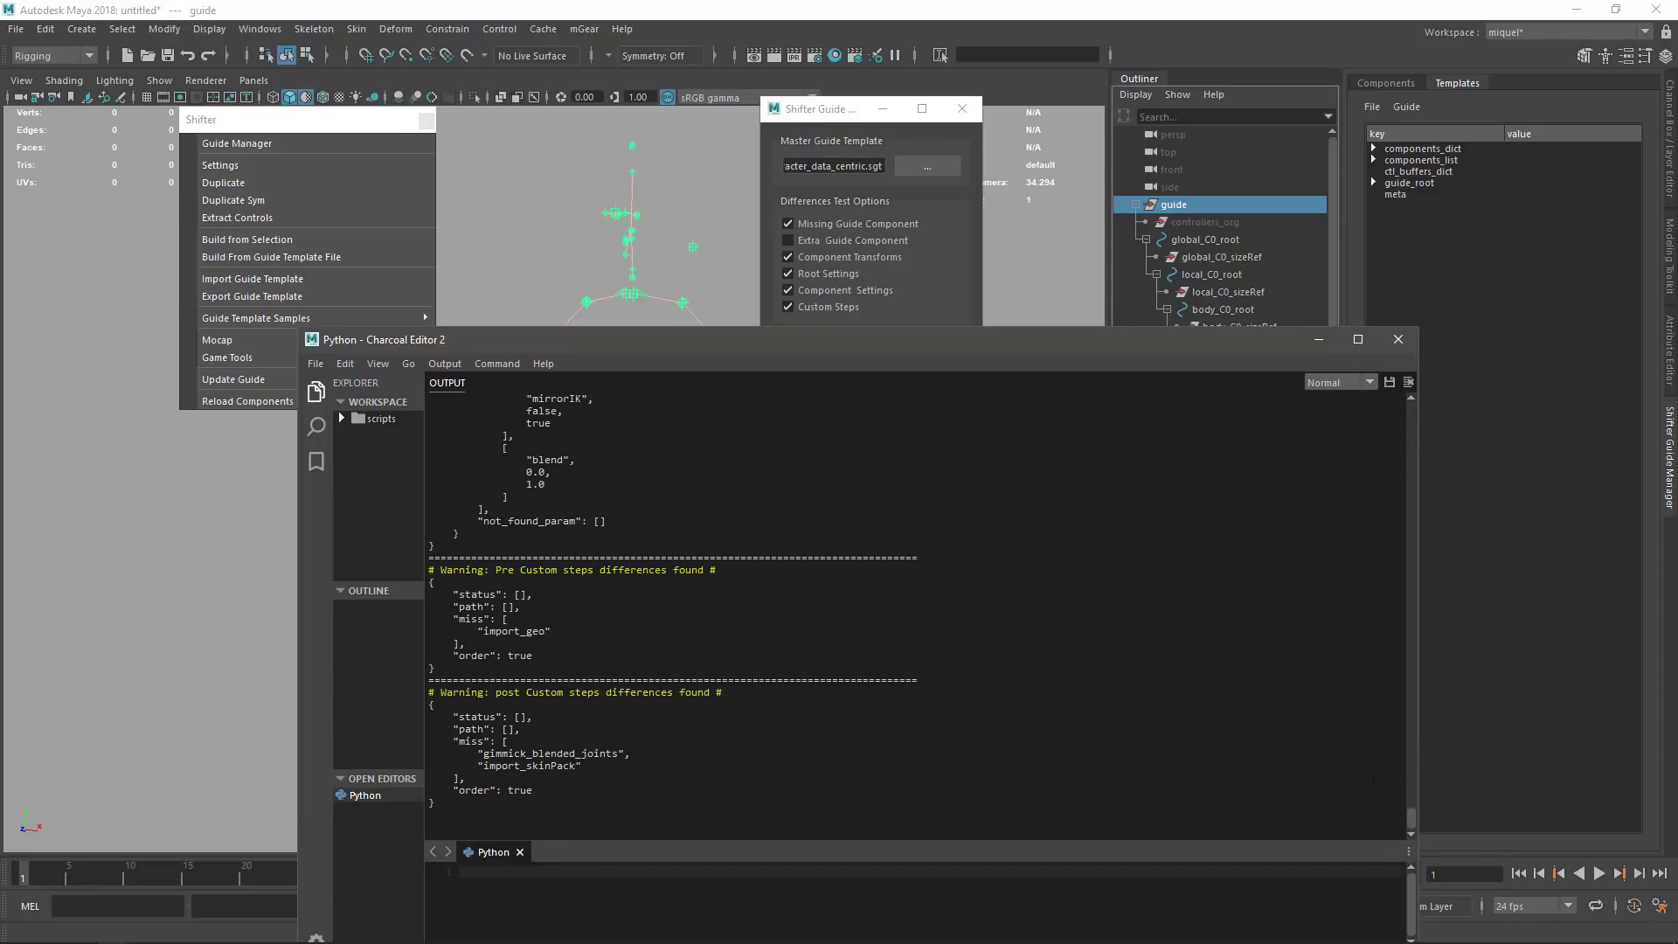
double_click(496, 631)
left_click_drag(464, 656, 533, 655)
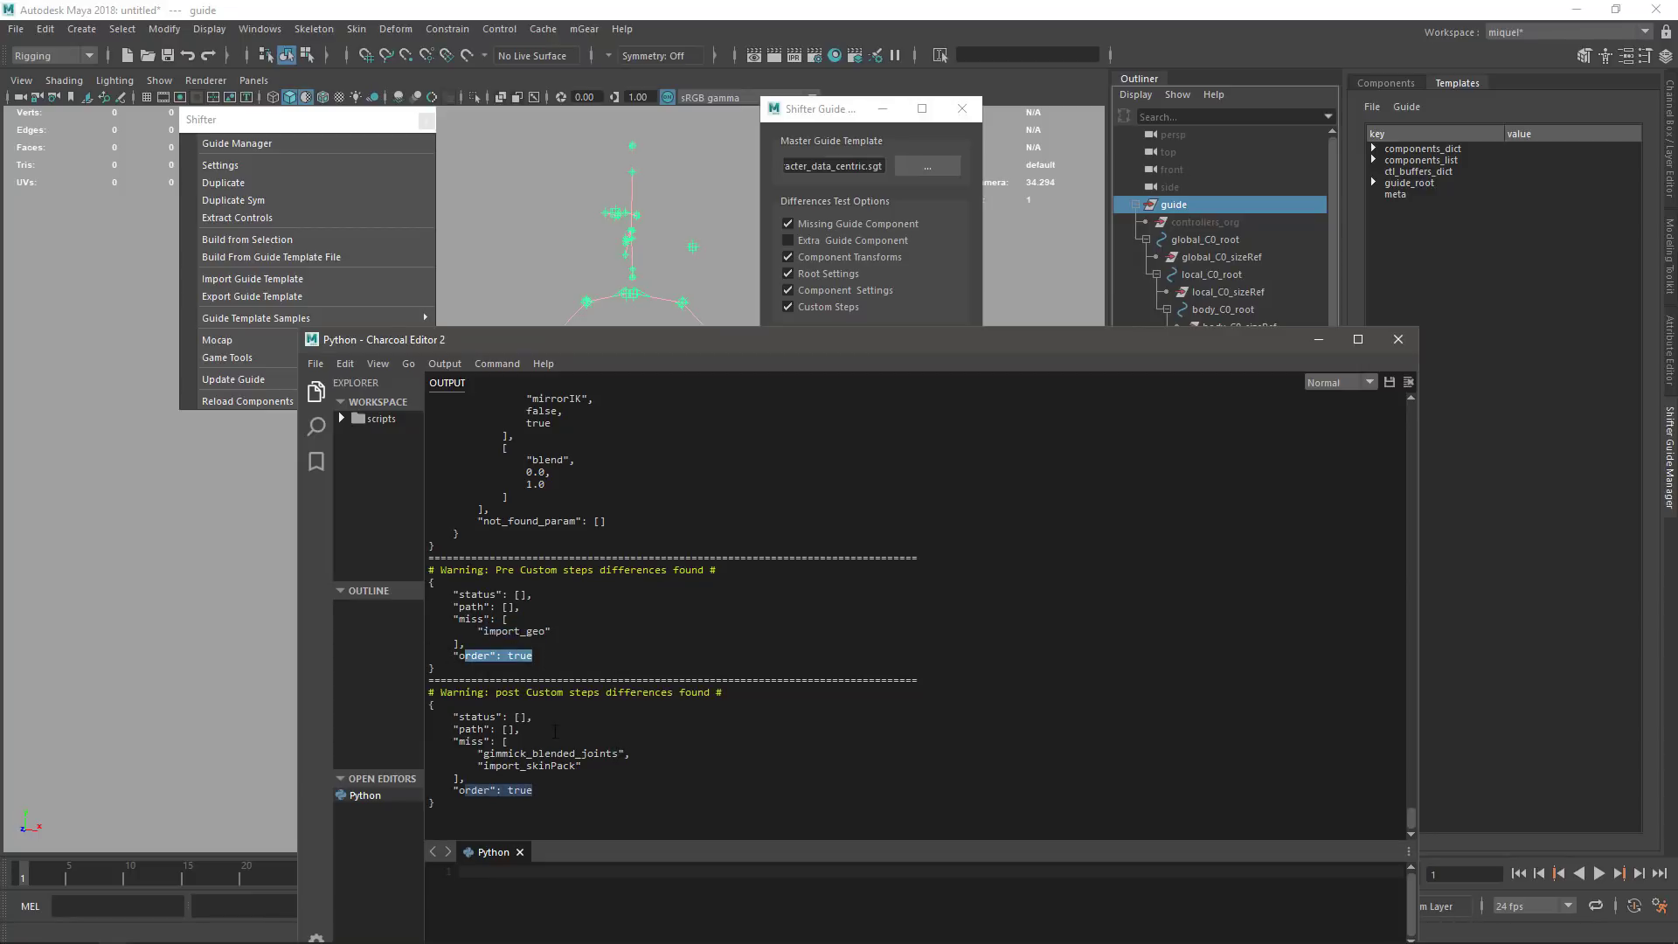
left_click_drag(422, 339, 333, 157)
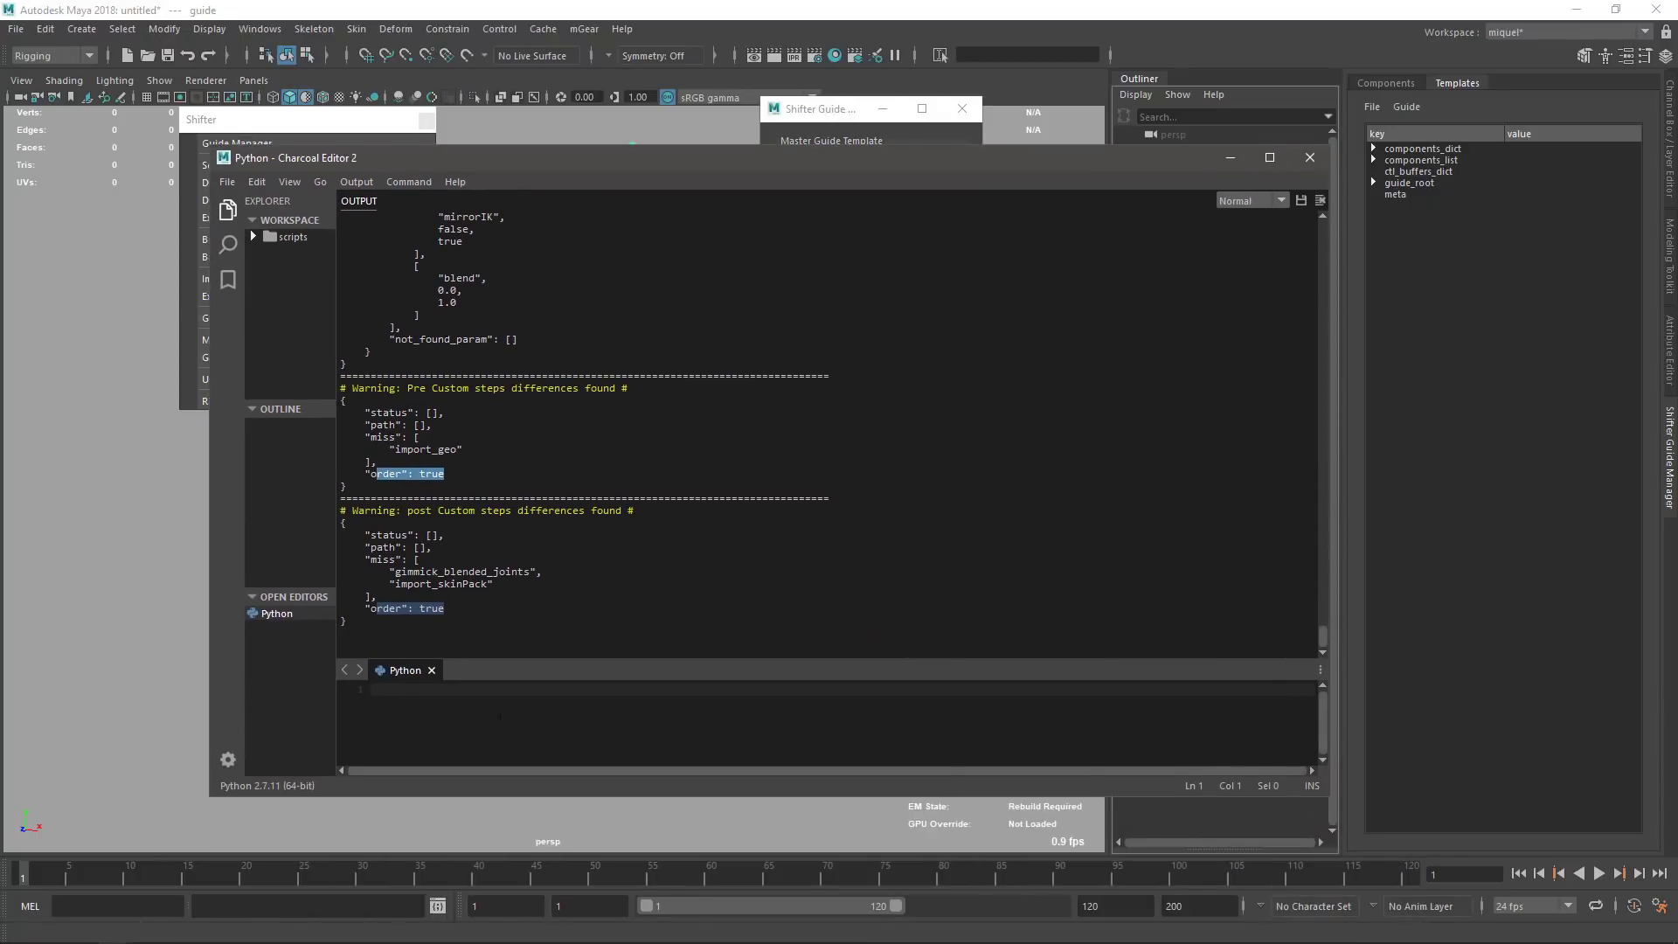
double_click(387, 561)
double_click(401, 572)
left_click(388, 575)
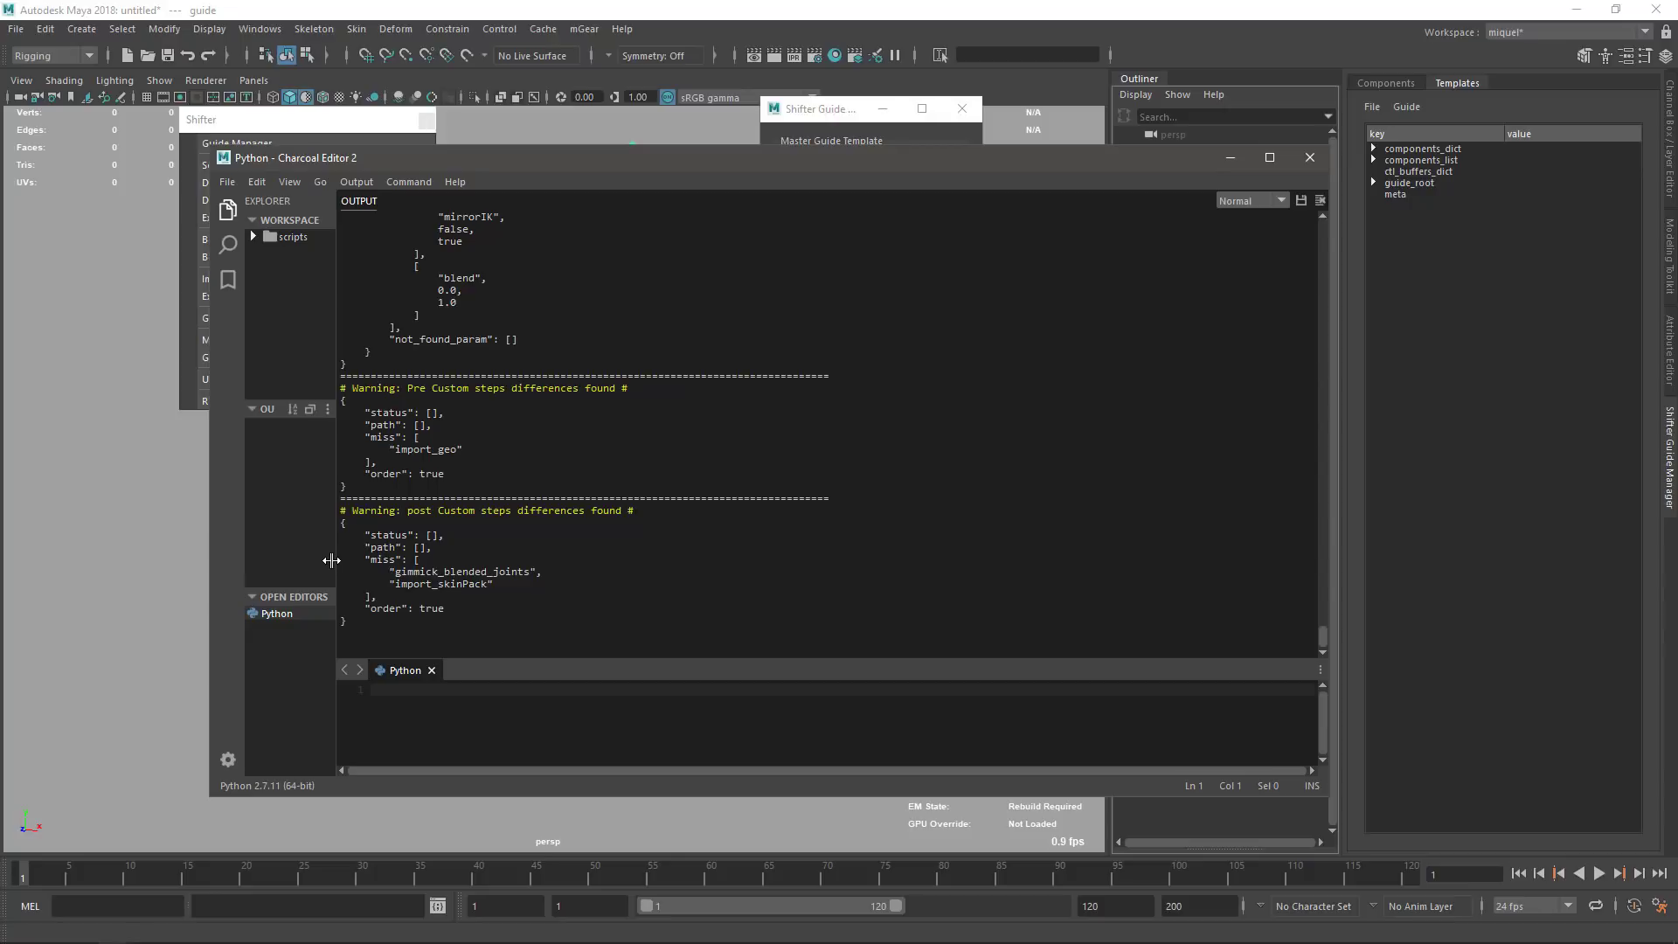
- Review the component setting and transform differences up to the start of the output, and close the script editor
scroll(671, 520, "up", 15)
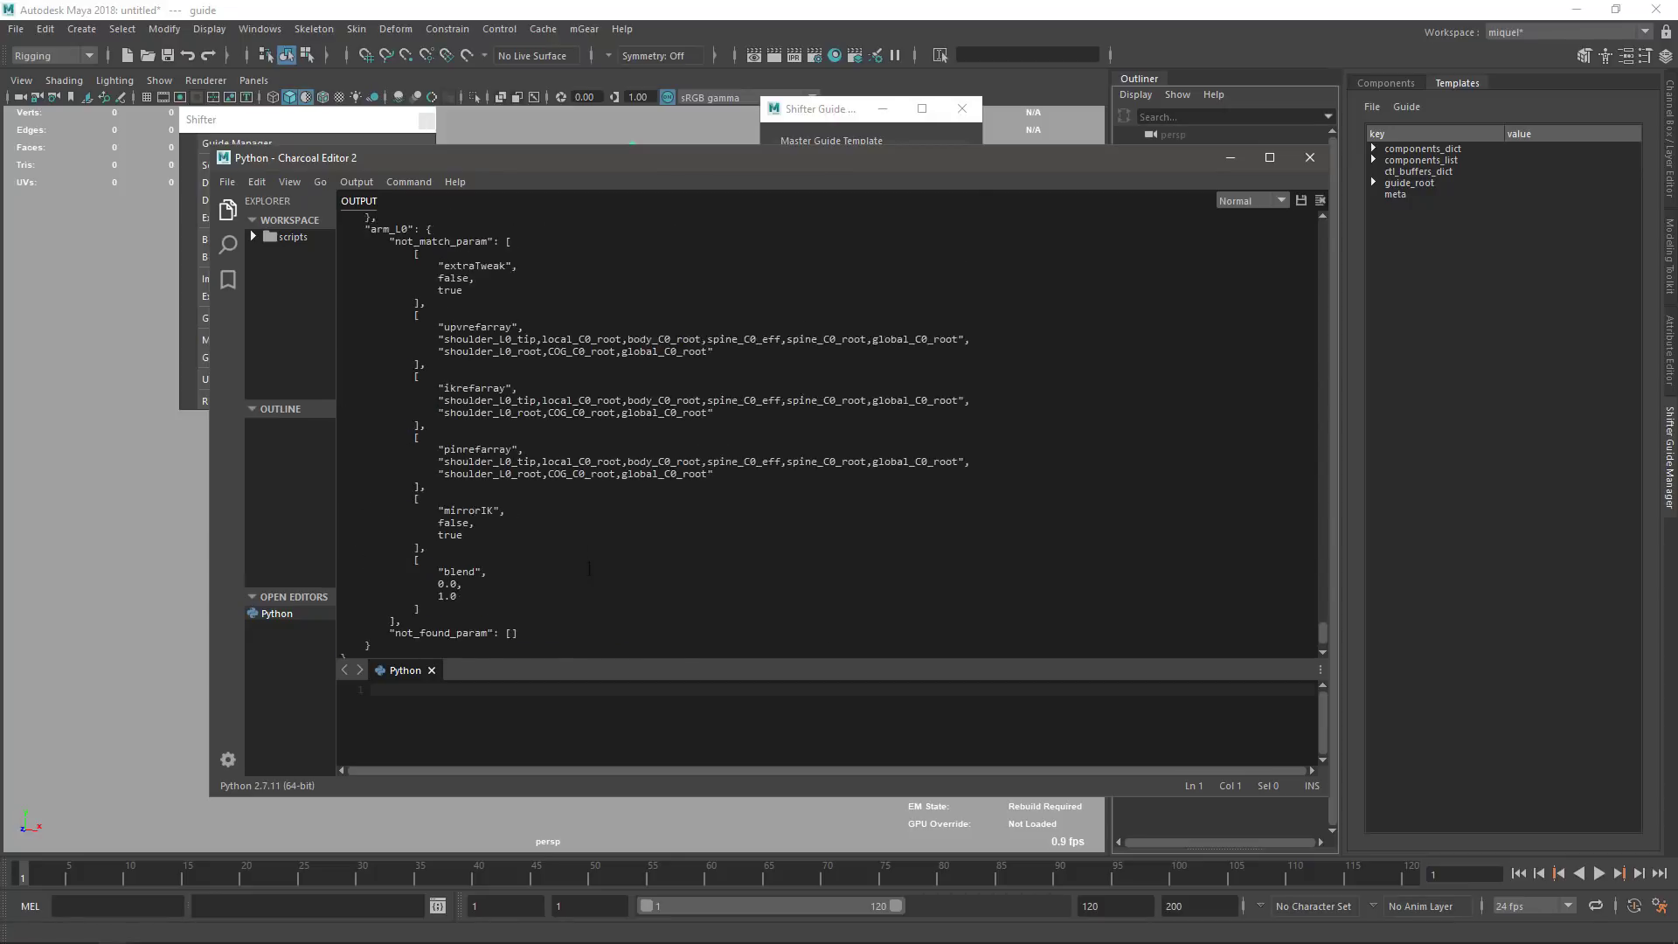
scroll(671, 520, "up", 15)
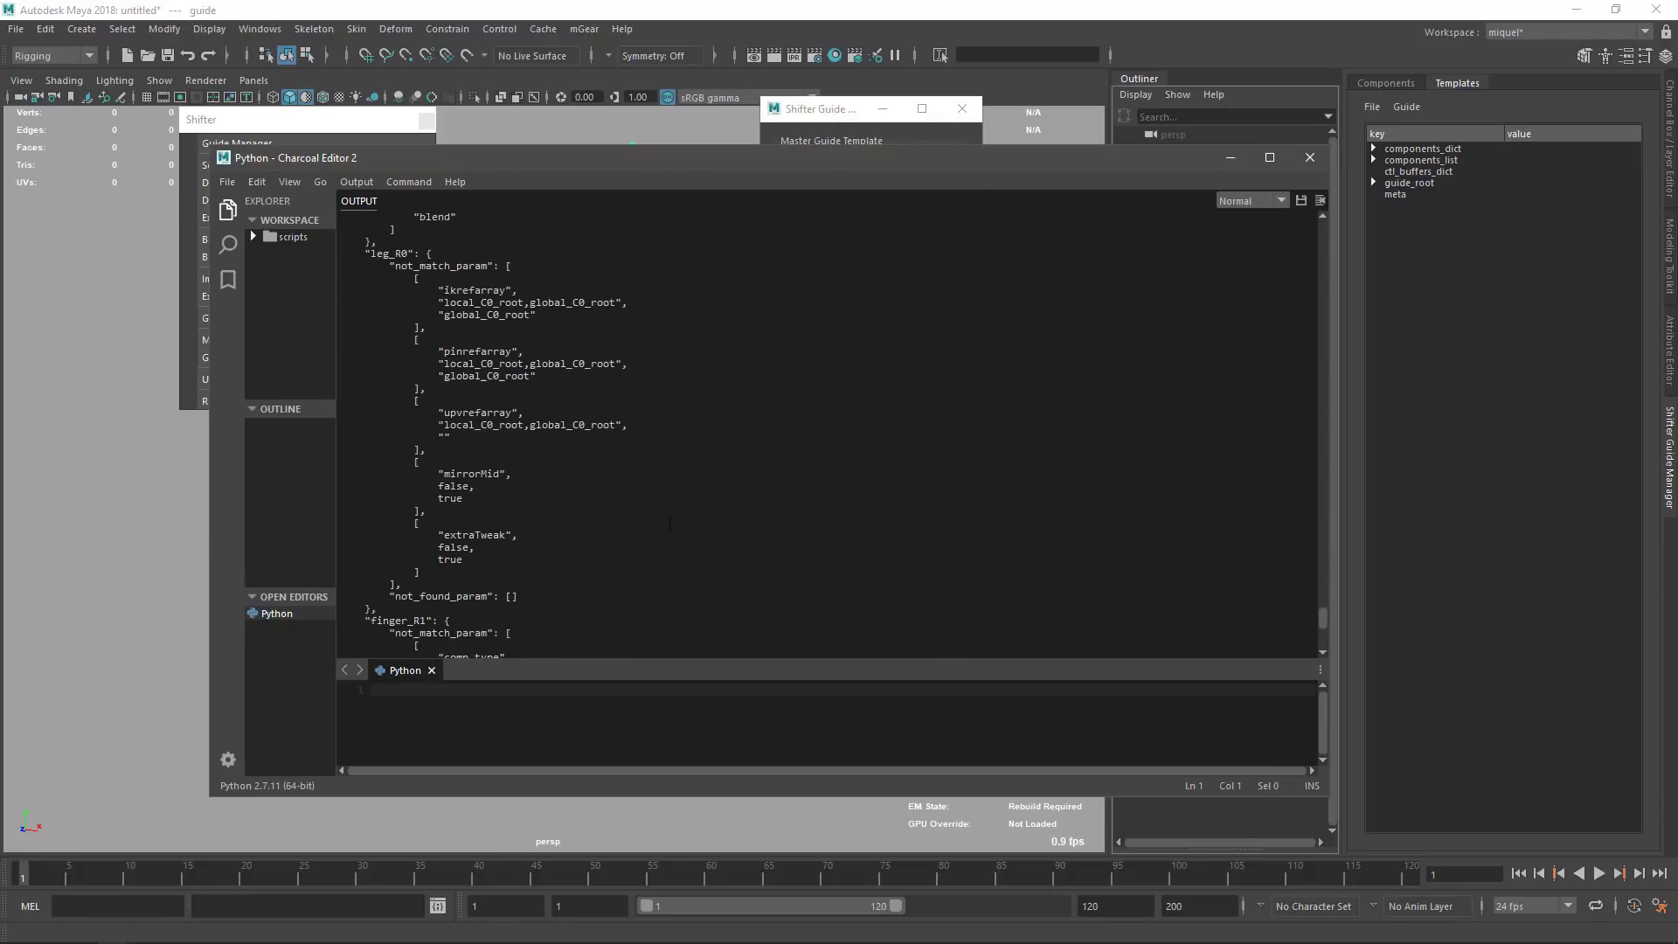
scroll(656, 547, "up", 10)
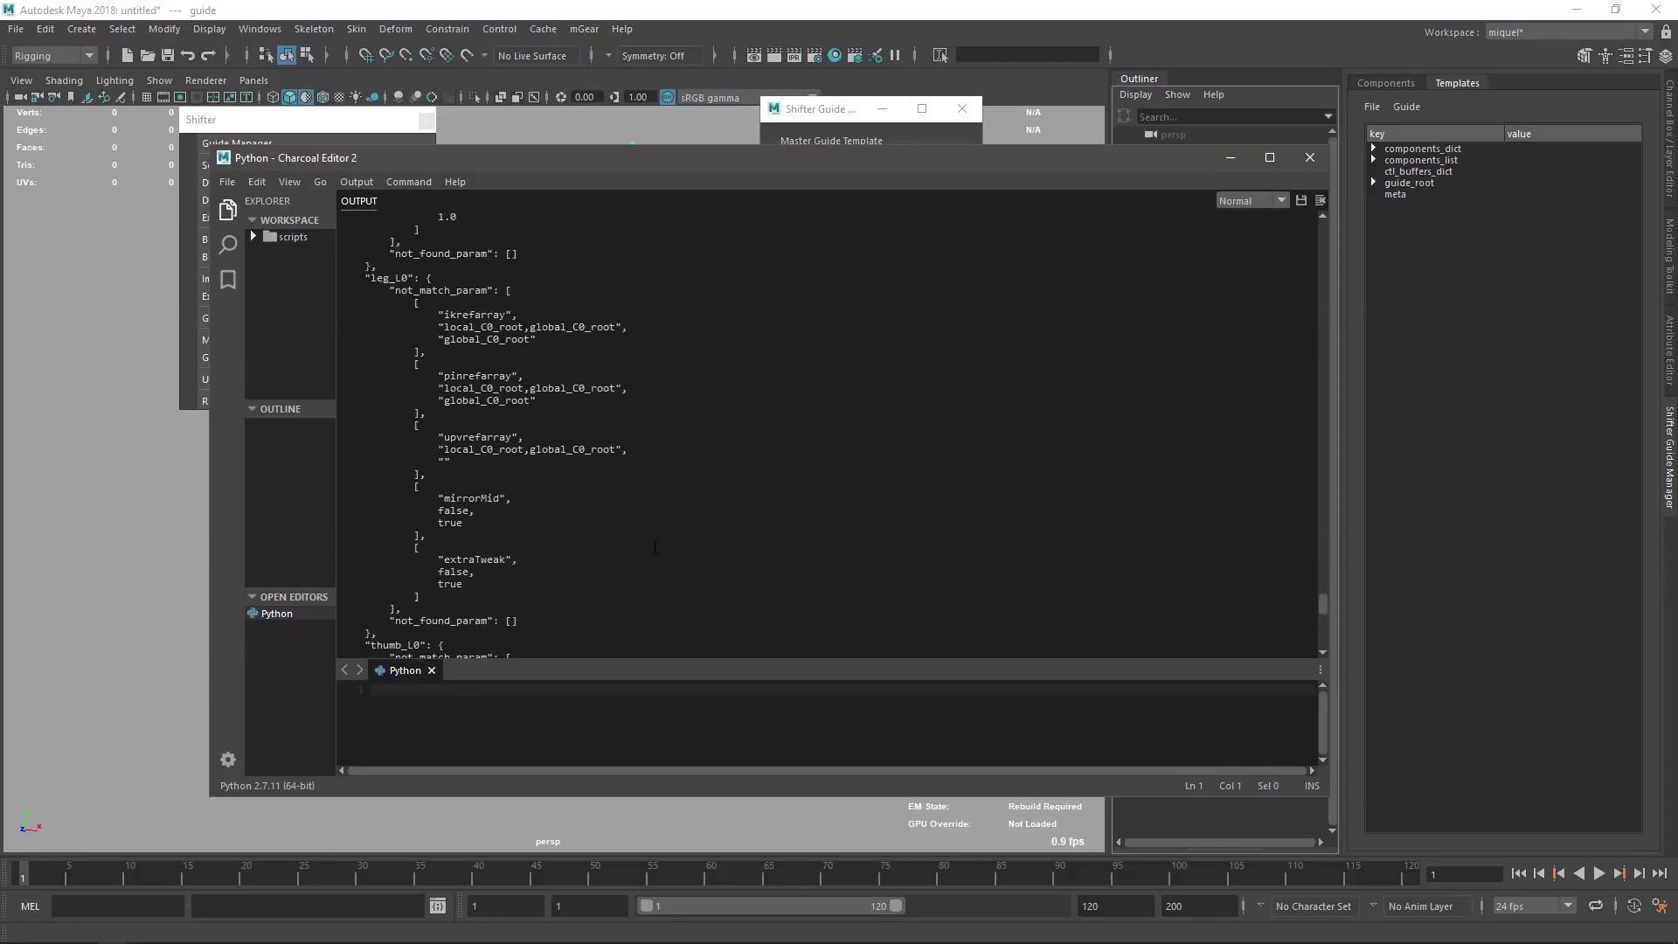
left_click_drag(1320, 549, 1309, 229)
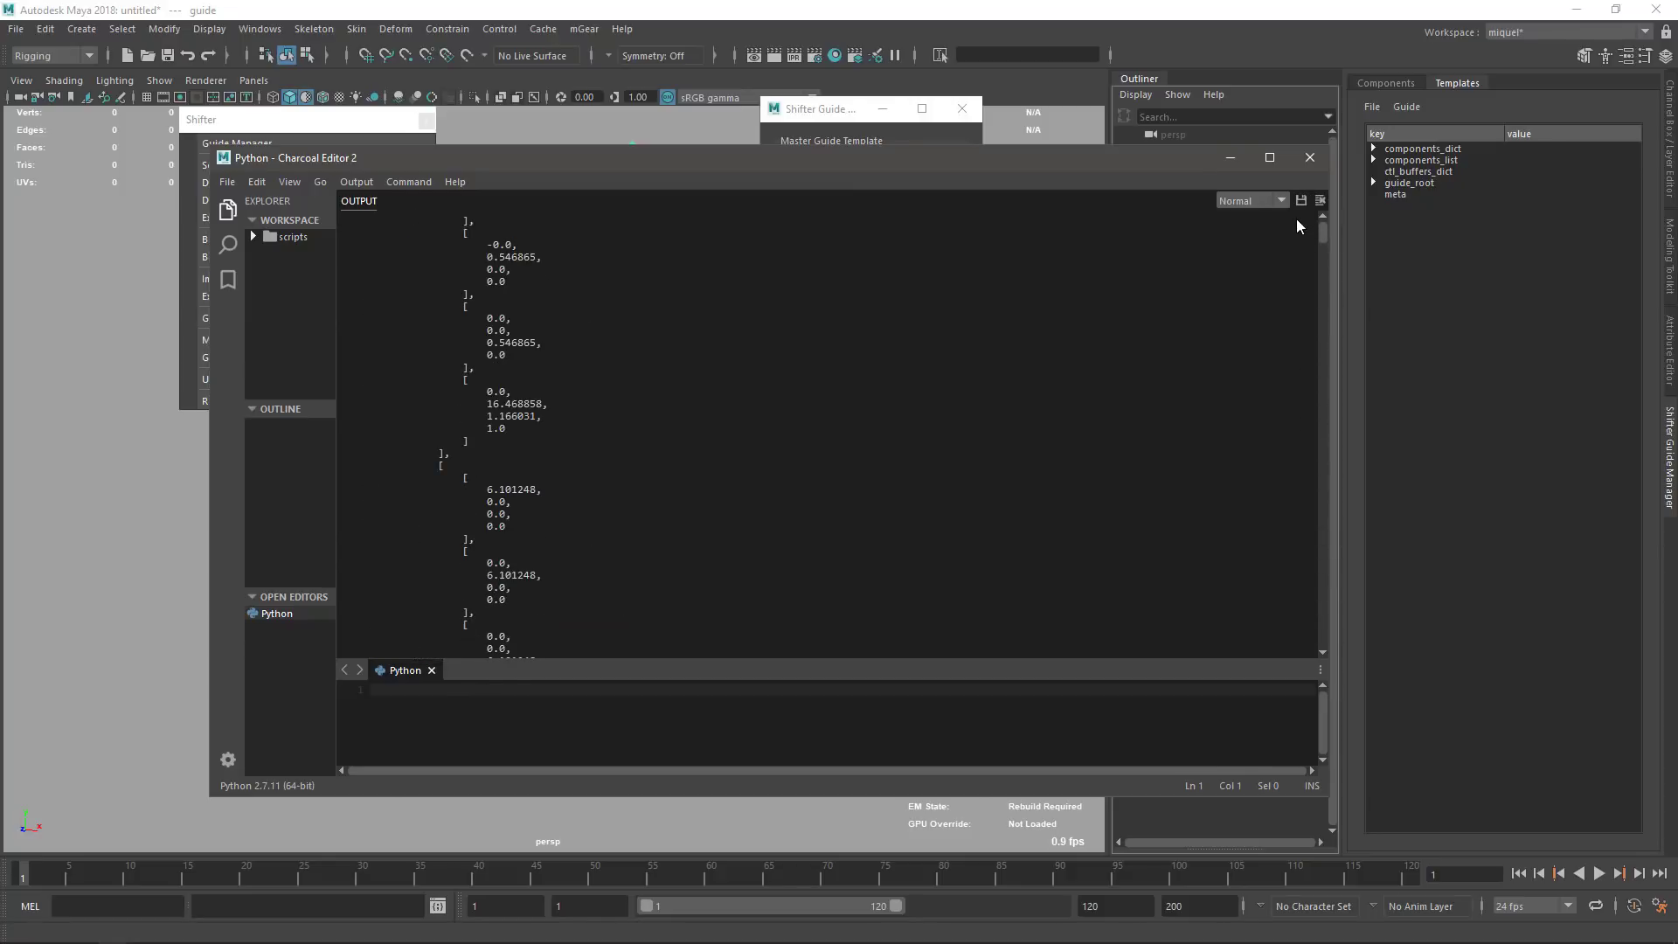
left_click(1309, 158)
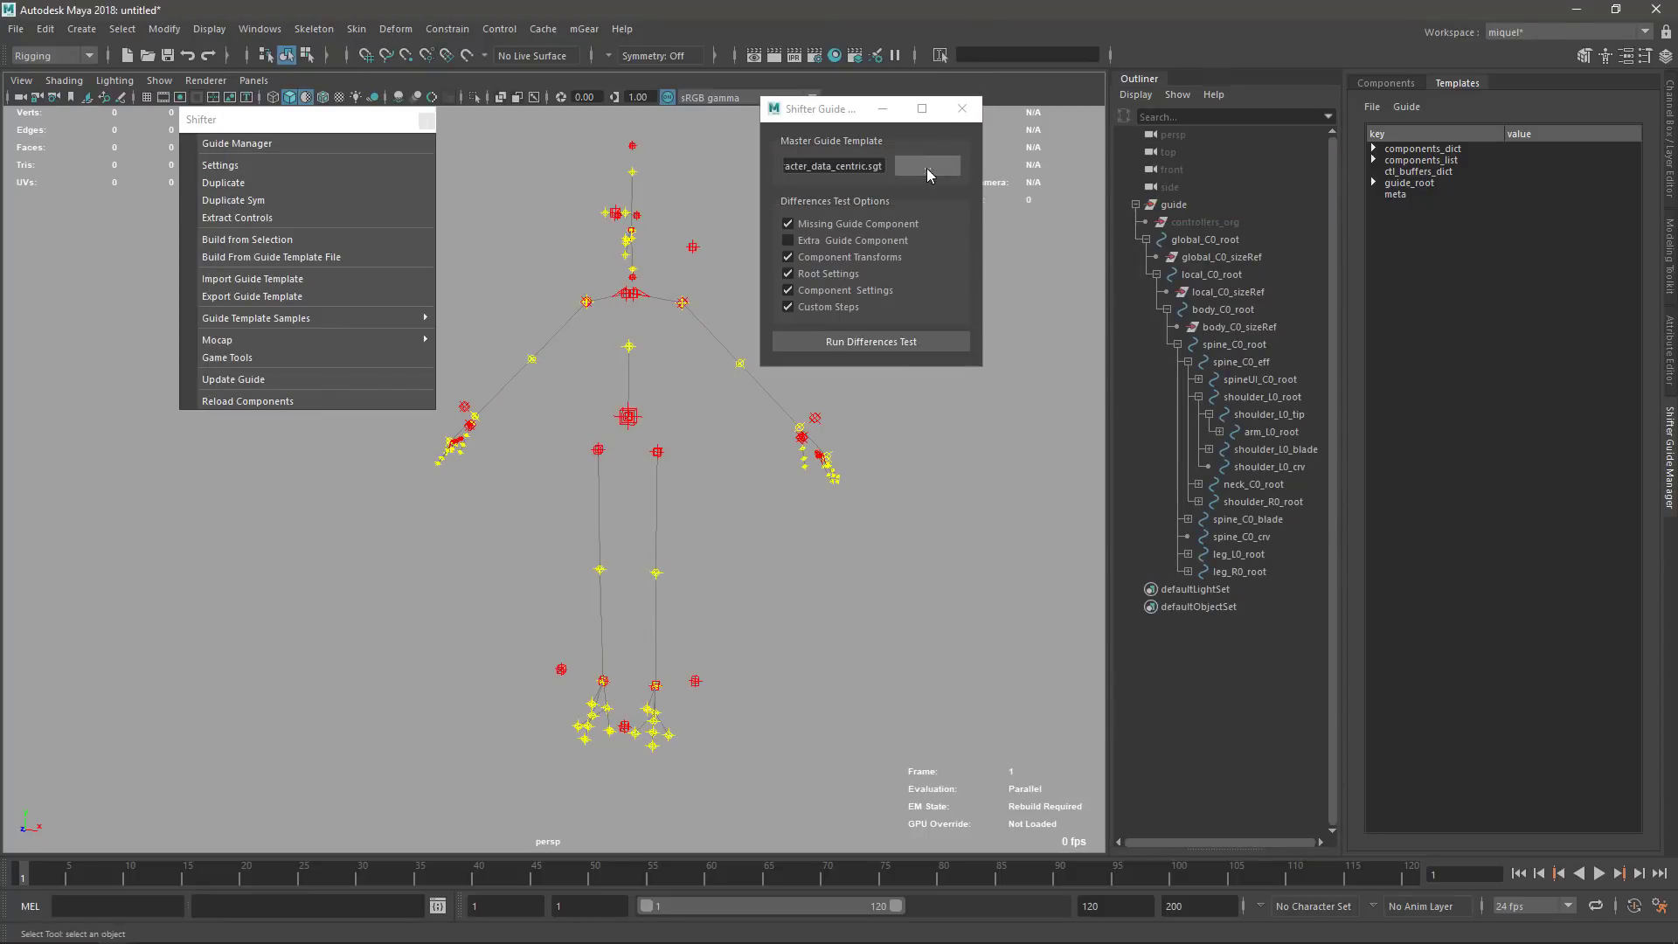
- Set biped_template.sgt as the master guide template and run the differences test against it
left_click(928, 166)
left_click(537, 286)
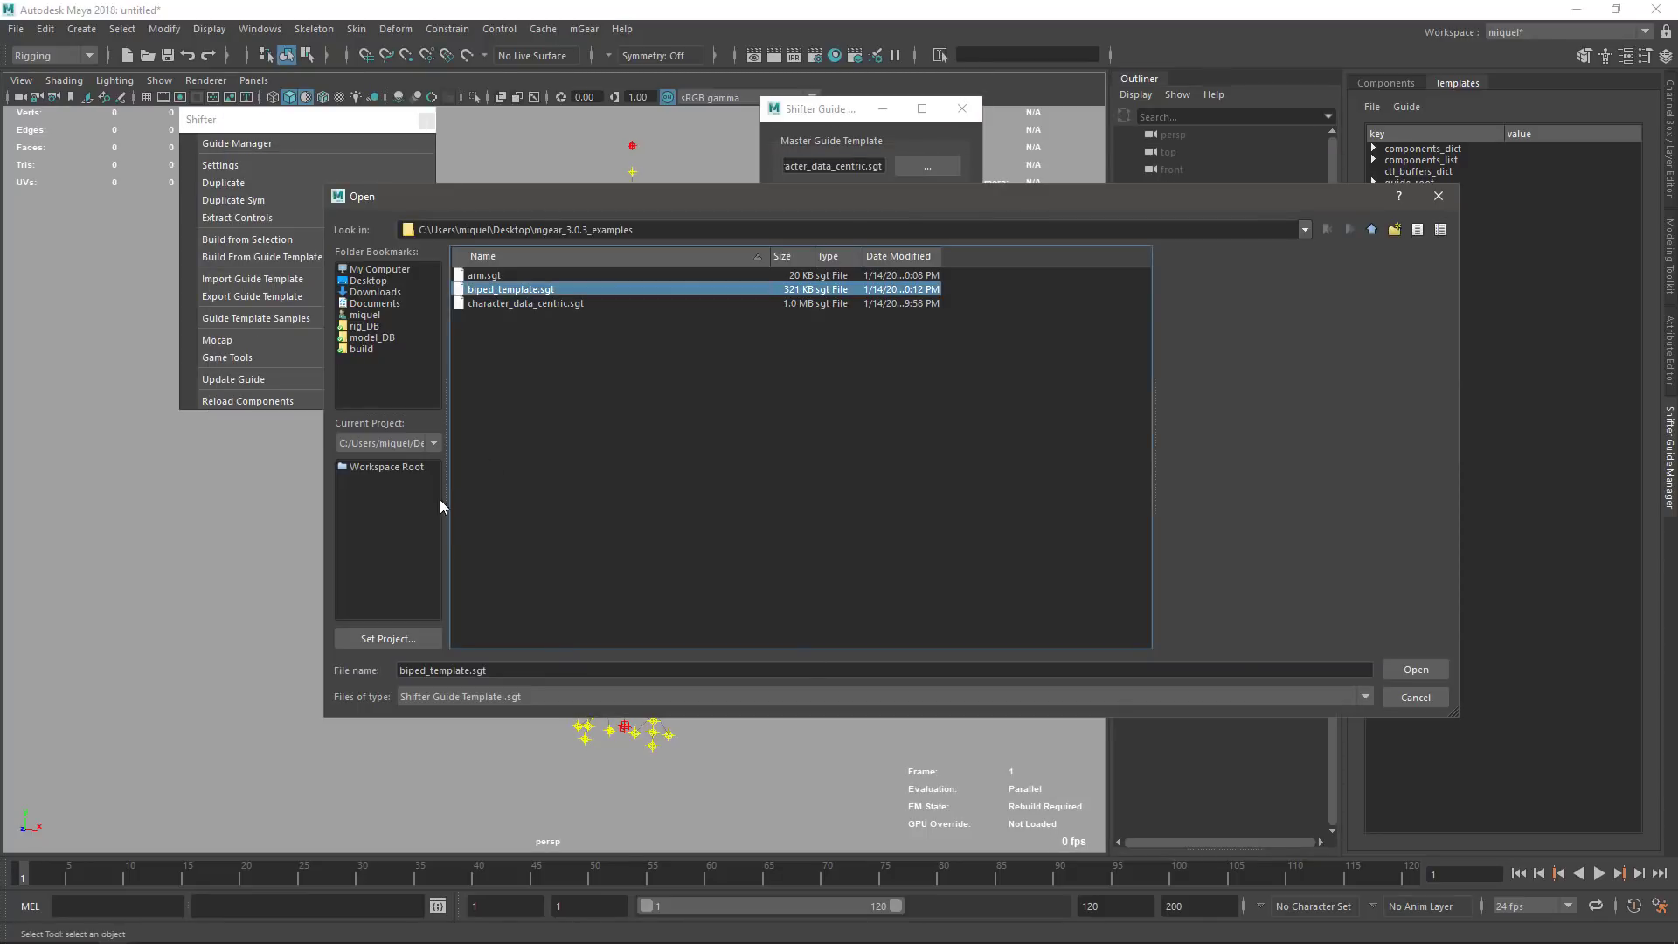
left_click(1415, 671)
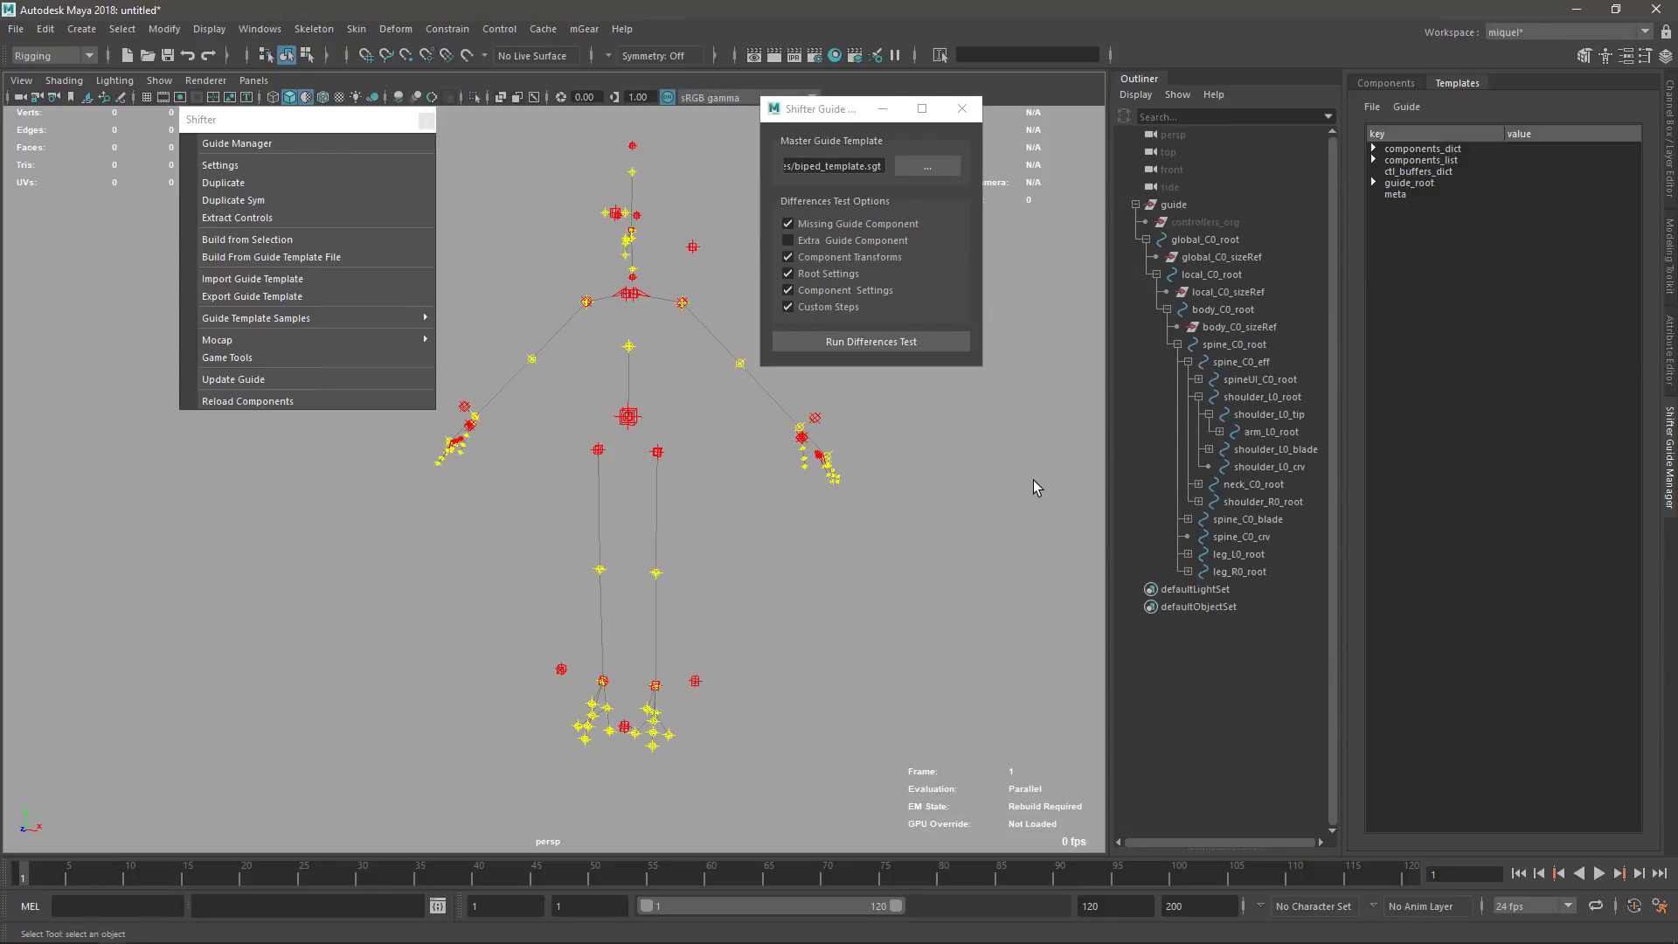
left_click(918, 346)
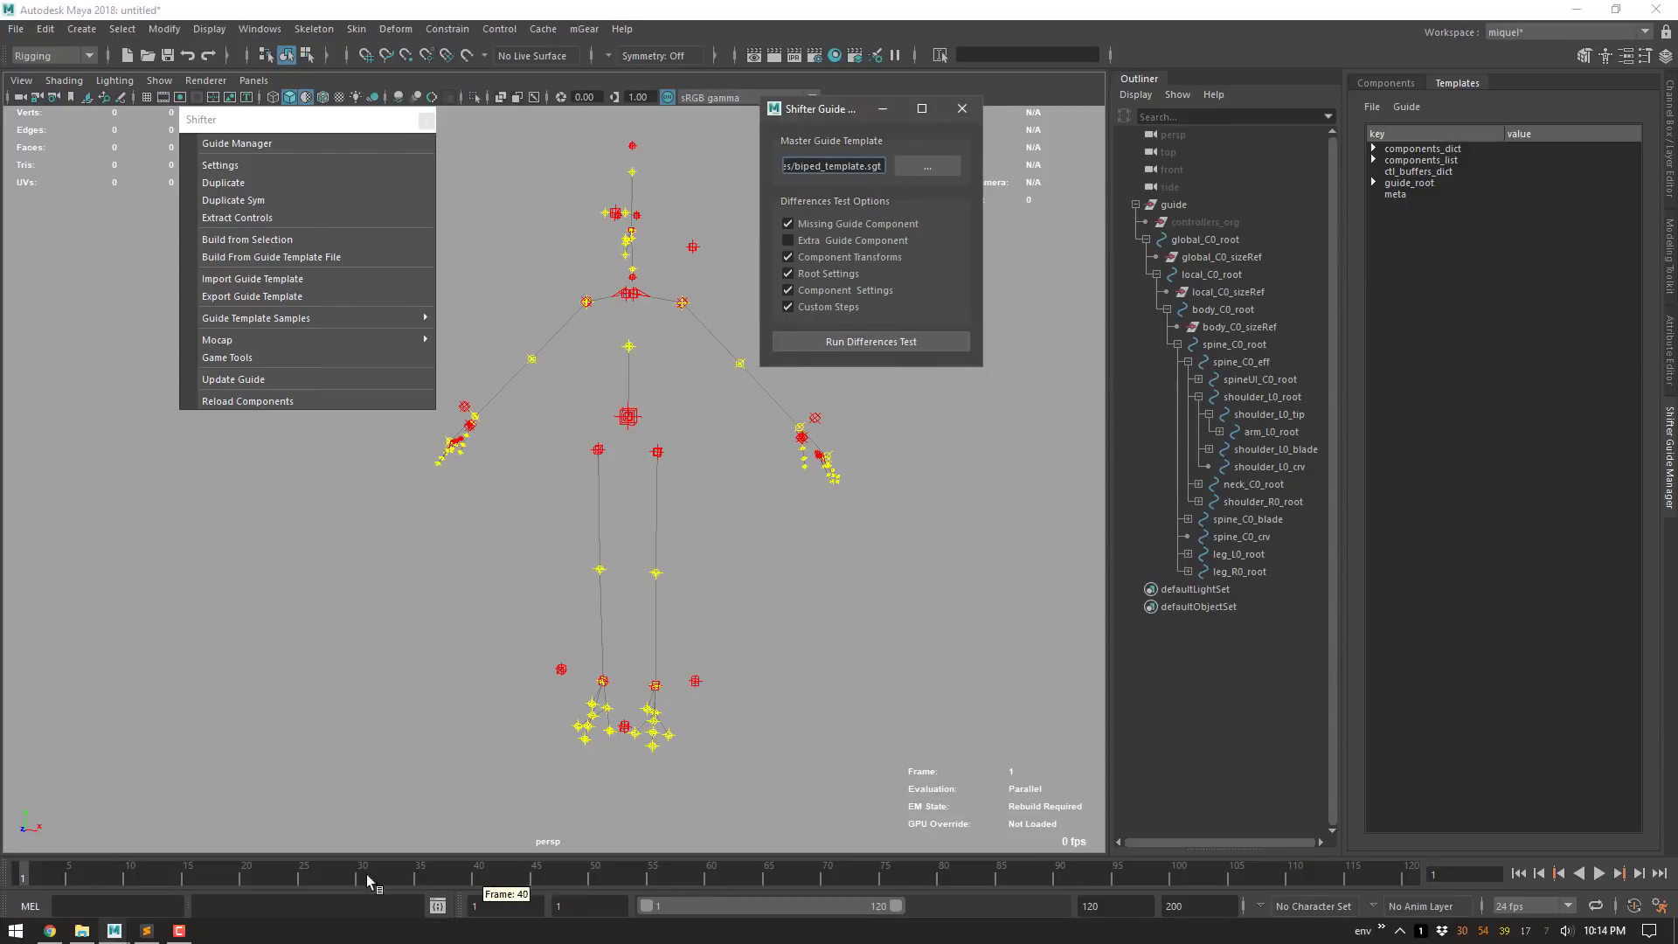
- Clear the script editor output, repeat the differences test to check for differences, and close the script editor
left_click(437, 905)
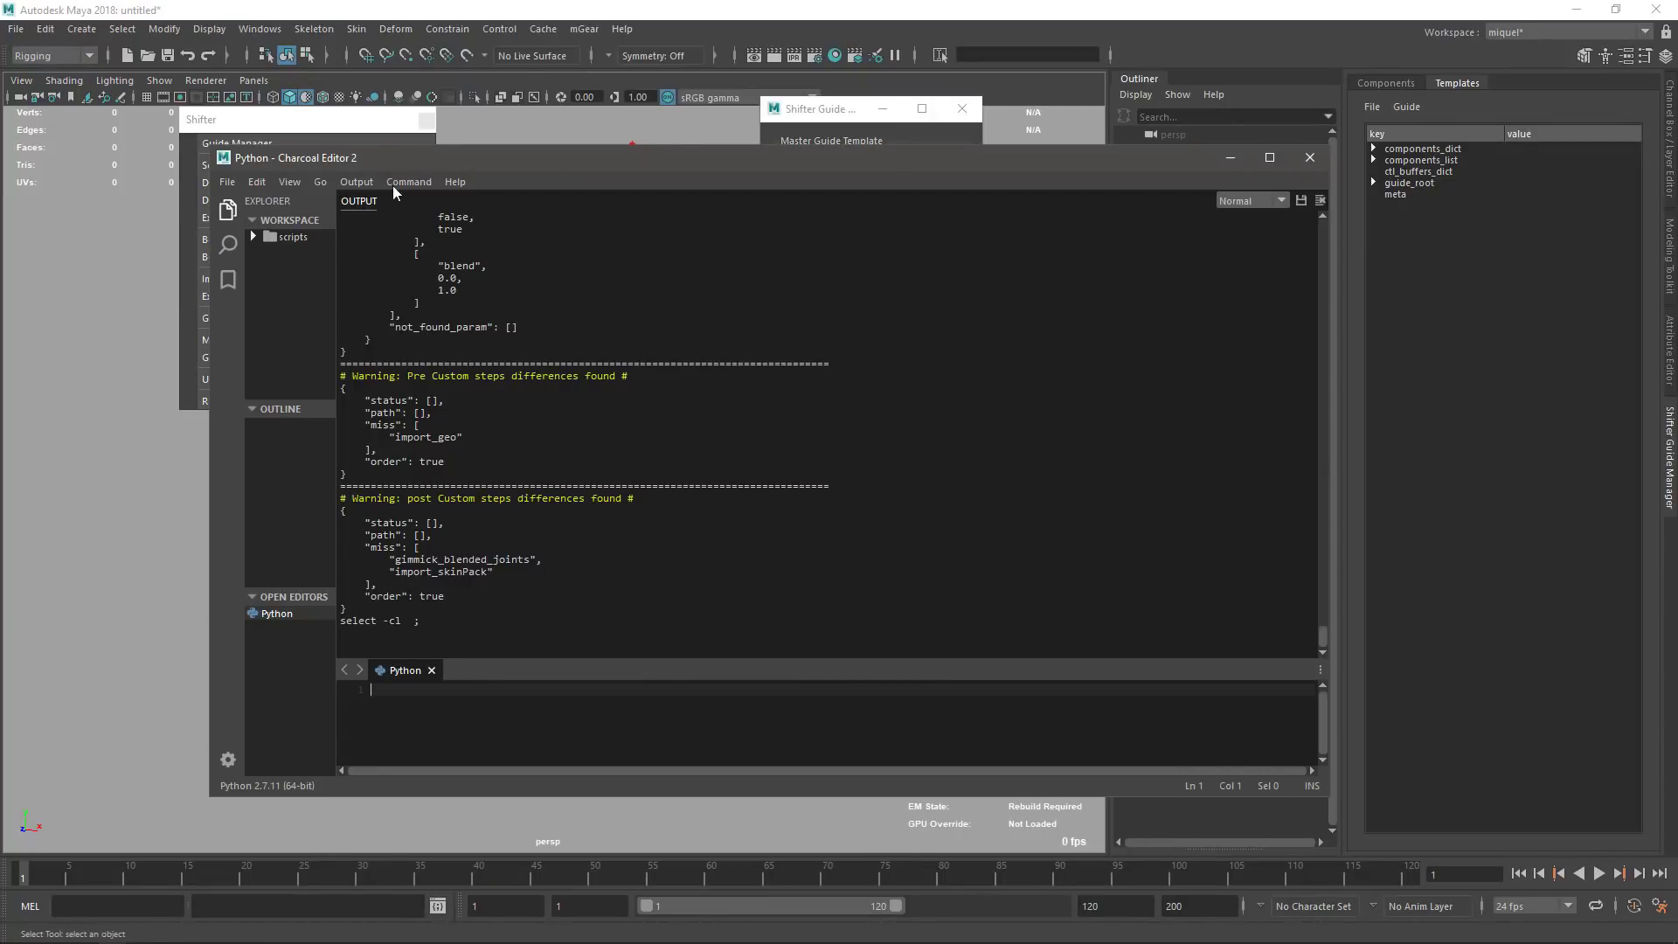
left_click(1319, 200)
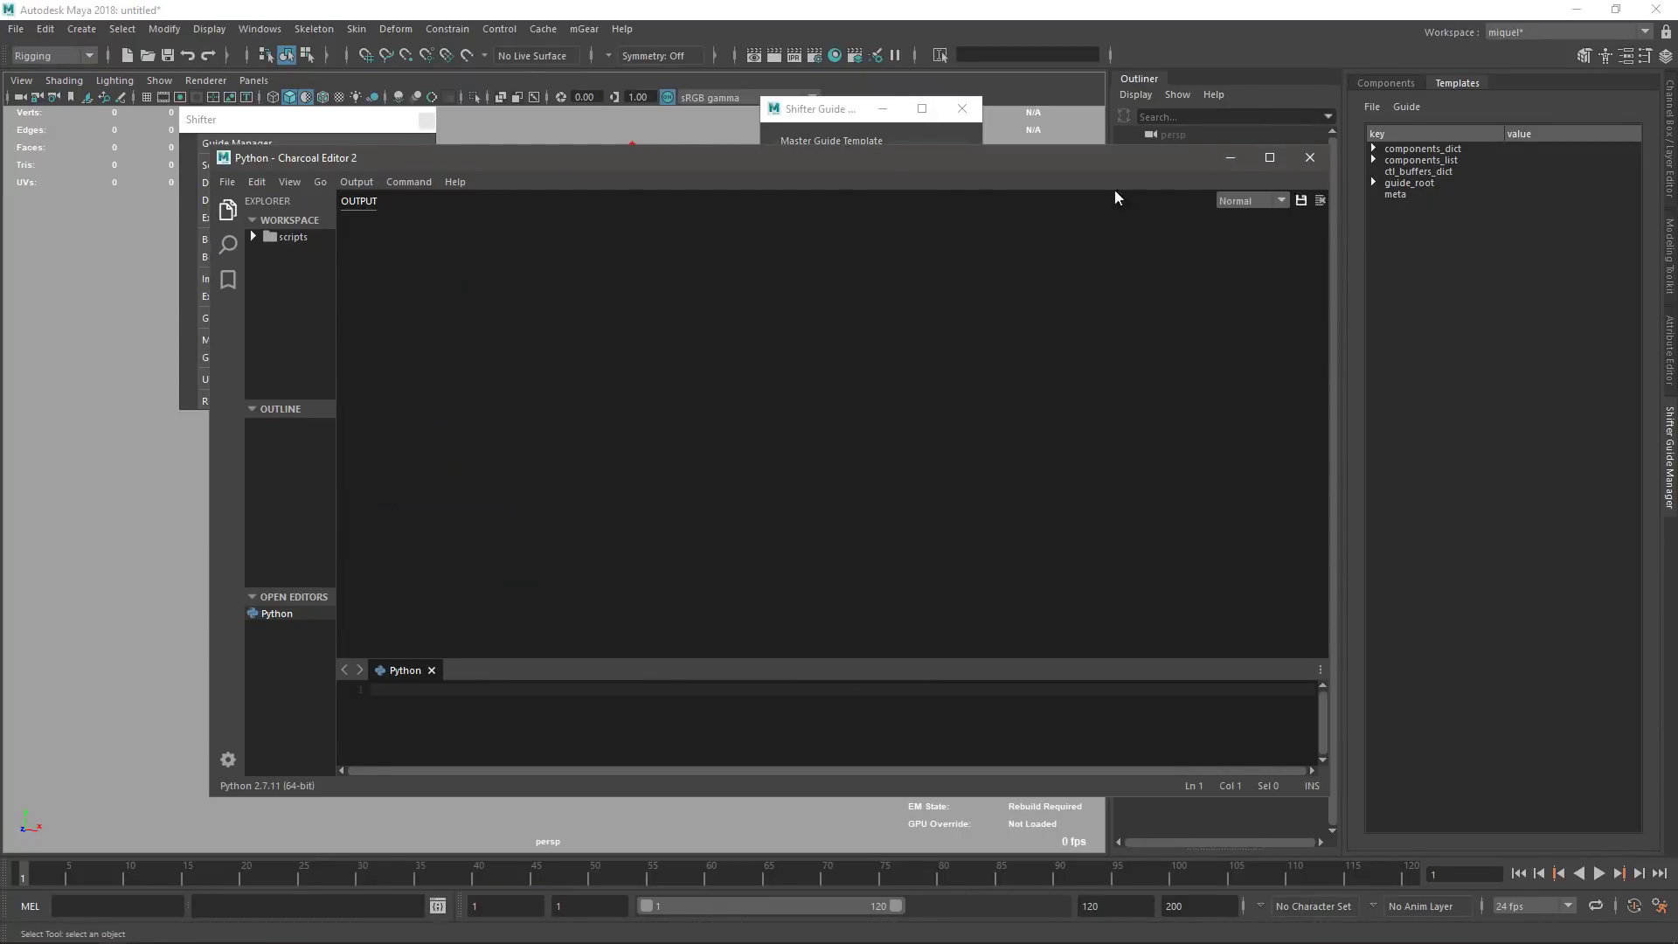
left_click(855, 110)
left_click(846, 341)
left_click(846, 340)
left_click(842, 345)
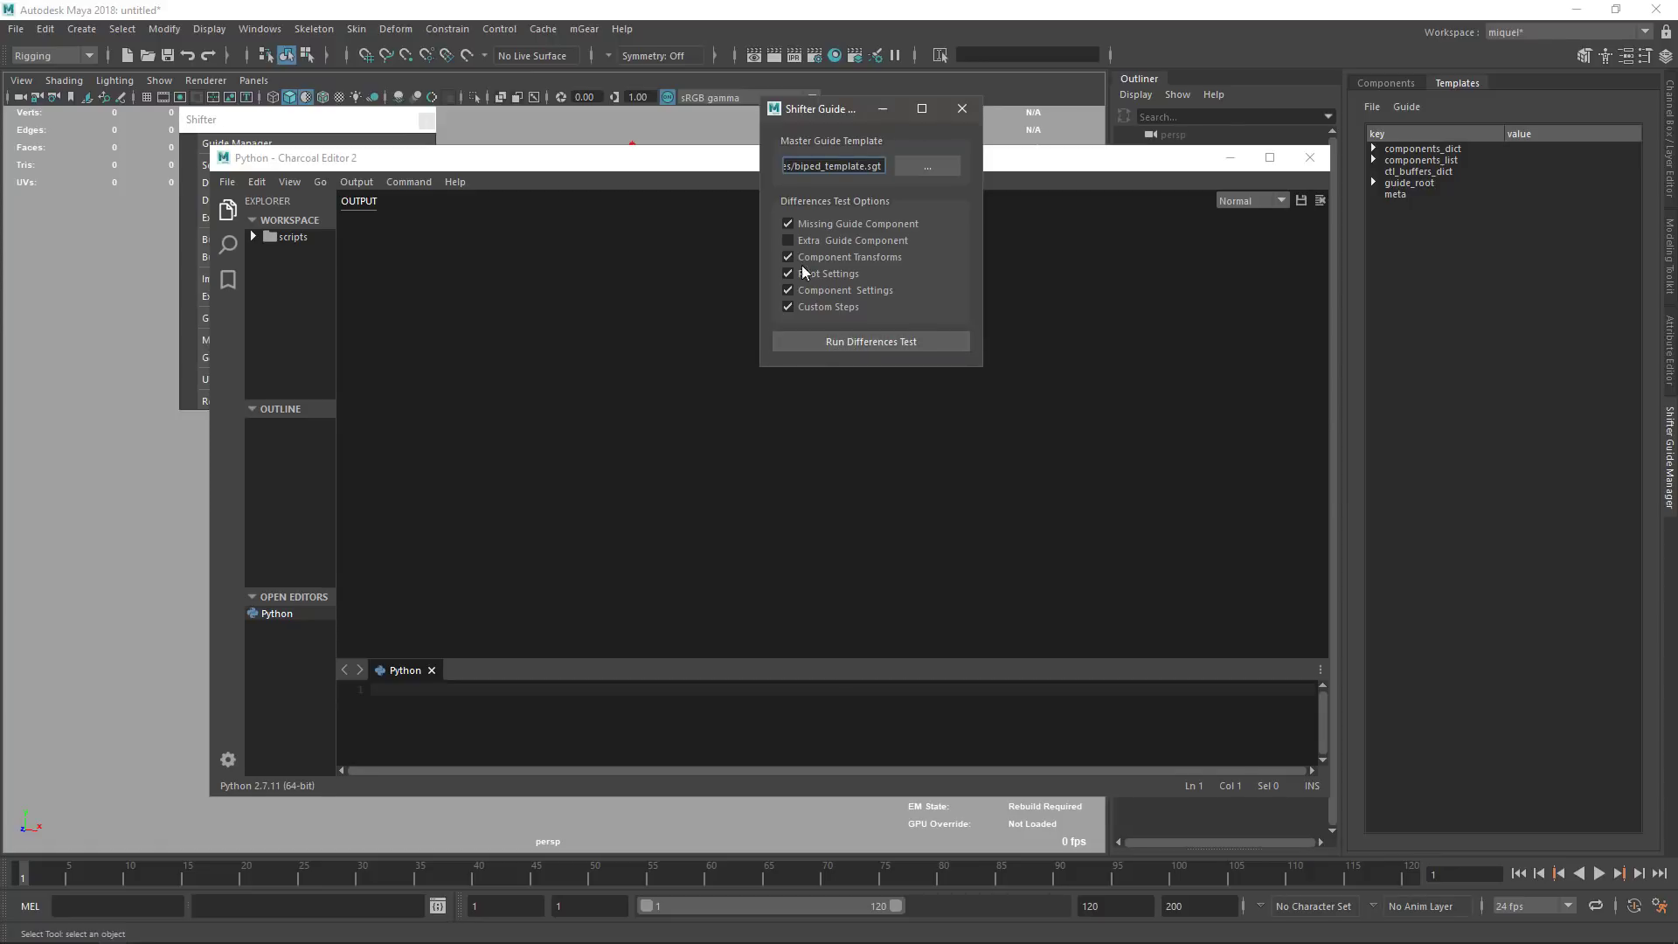
left_click_drag(829, 121, 706, 133)
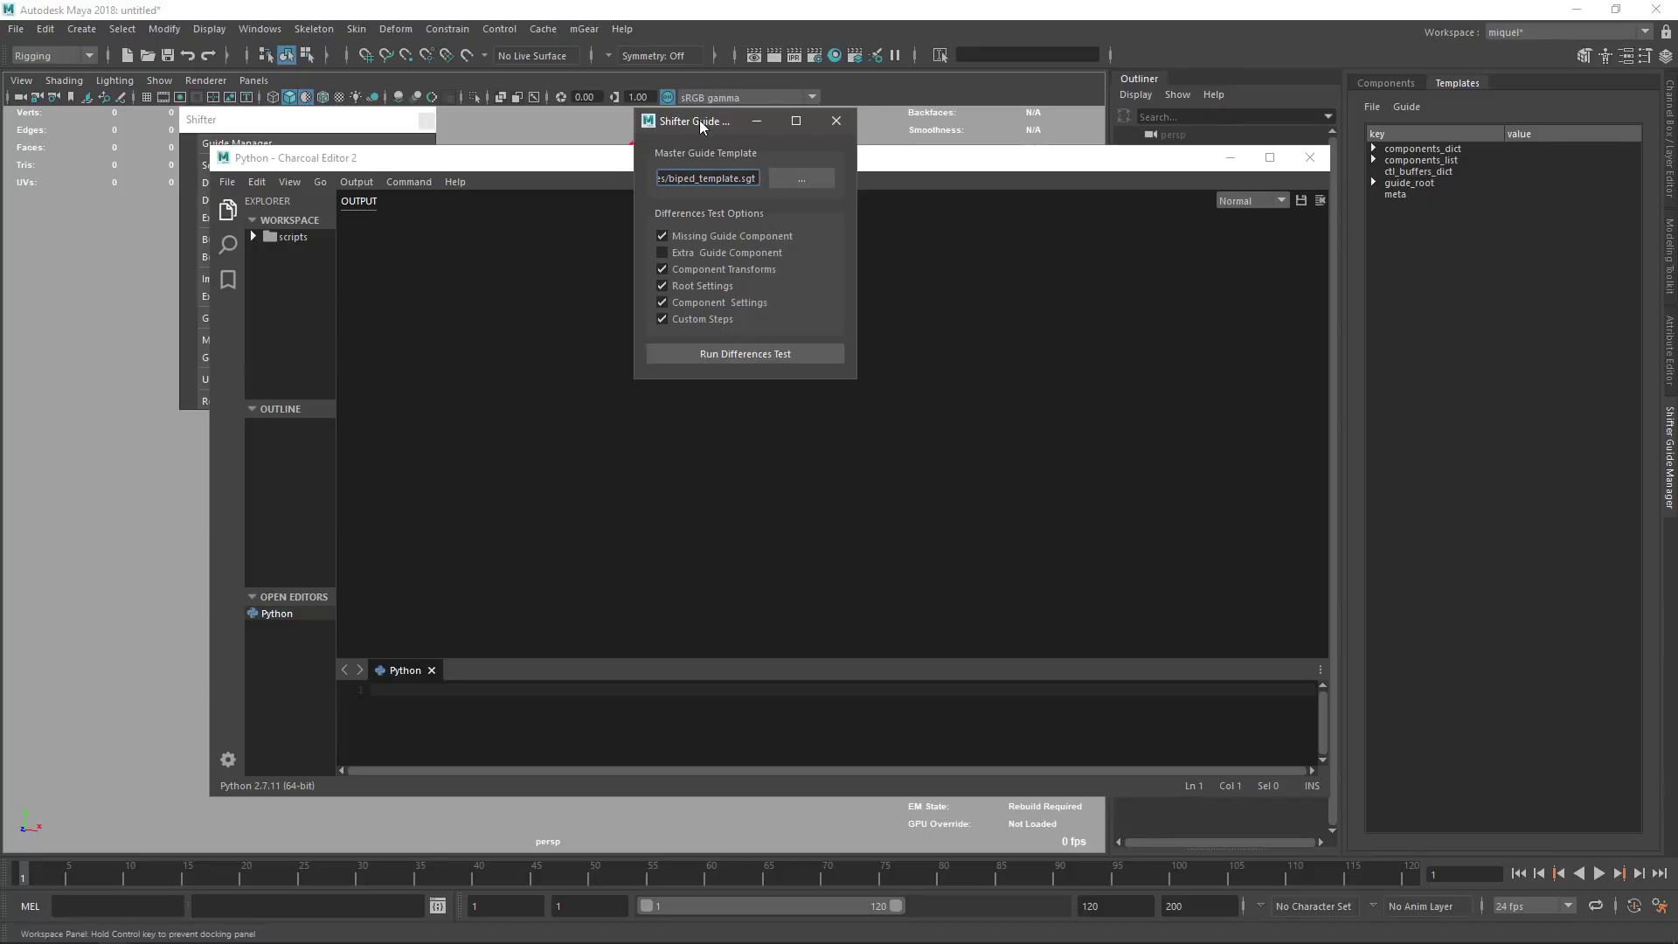
left_click(1311, 158)
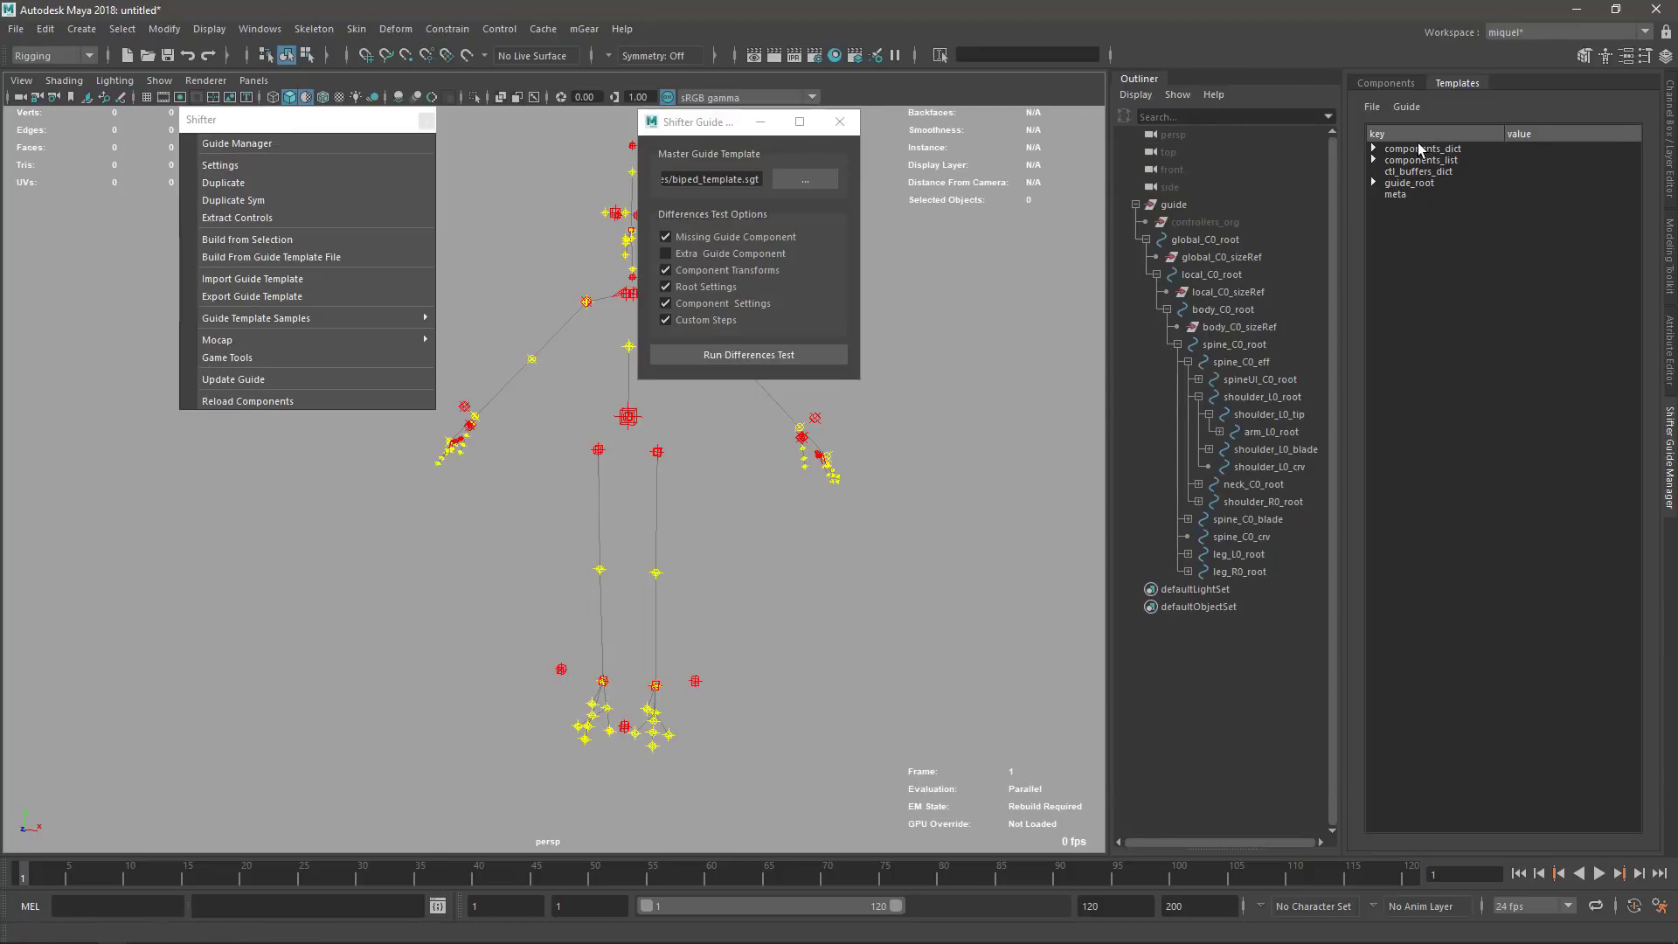
- Clear the loaded guide template from the Guide Manager
left_click(1407, 105)
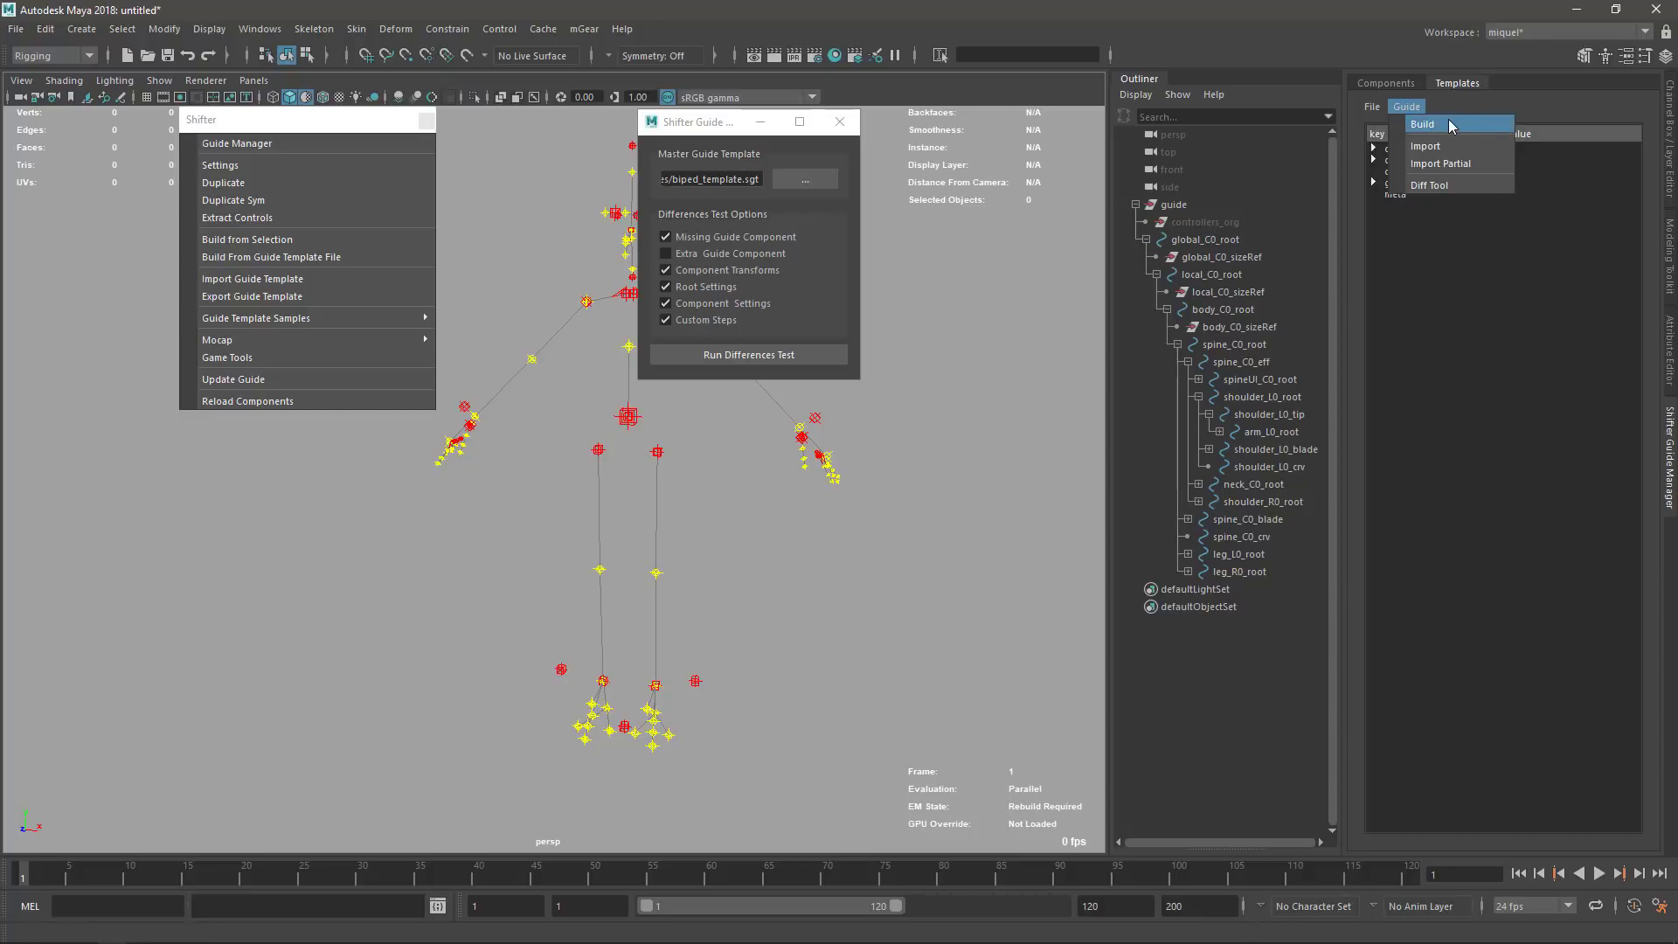
left_click(1369, 107)
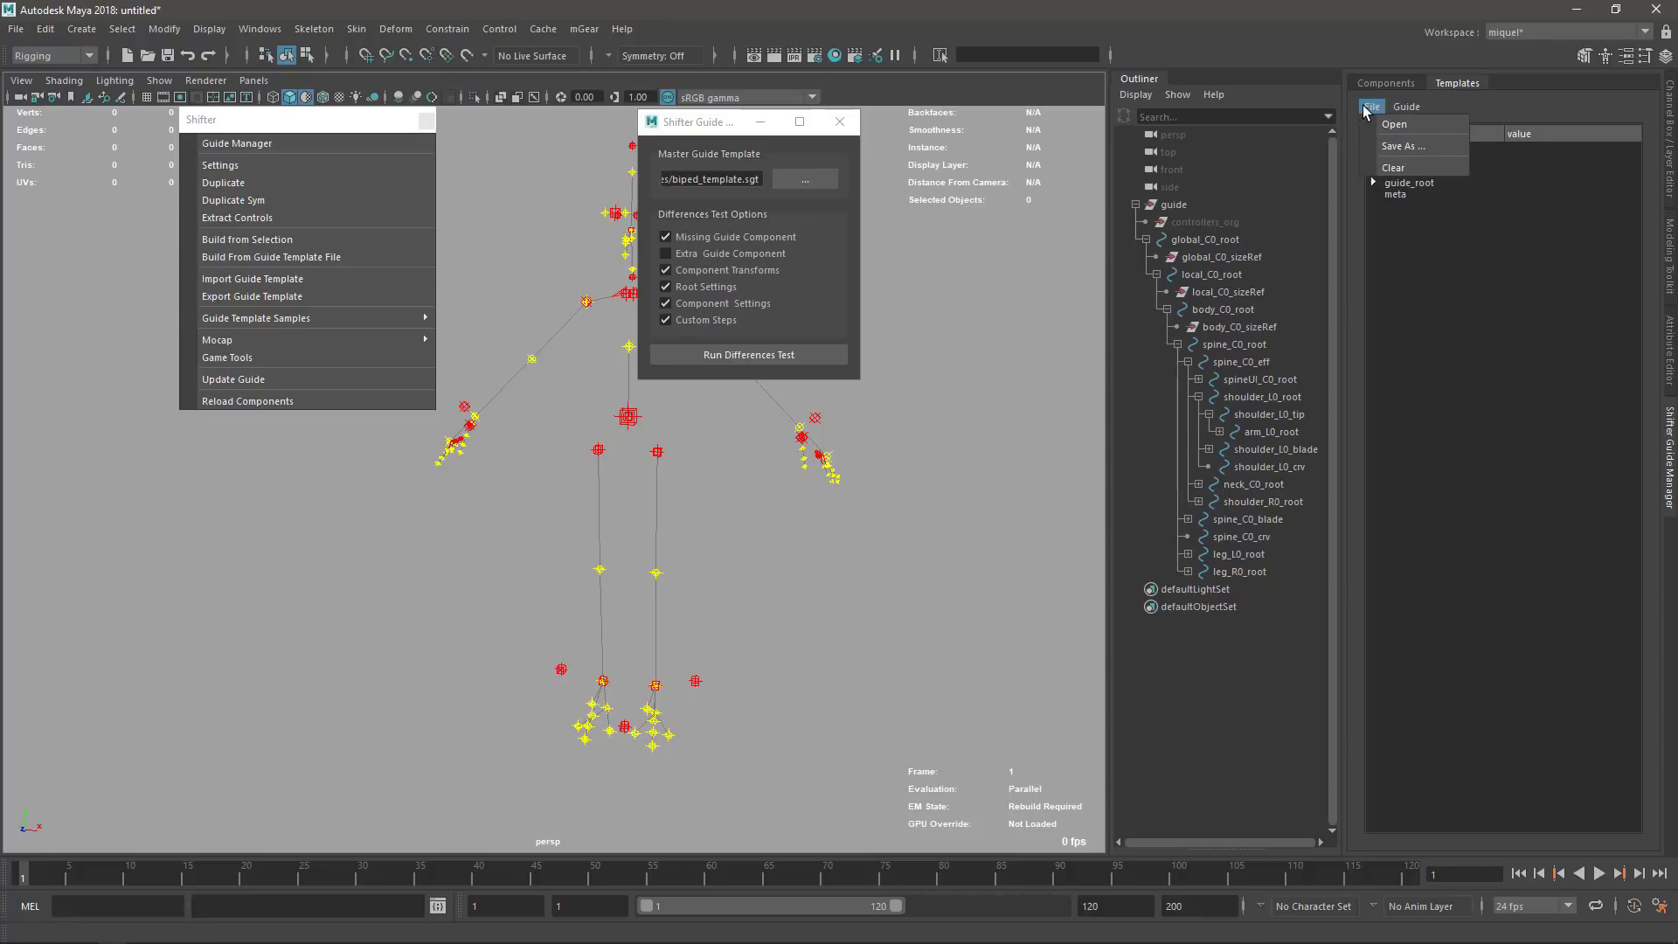
left_click(1394, 168)
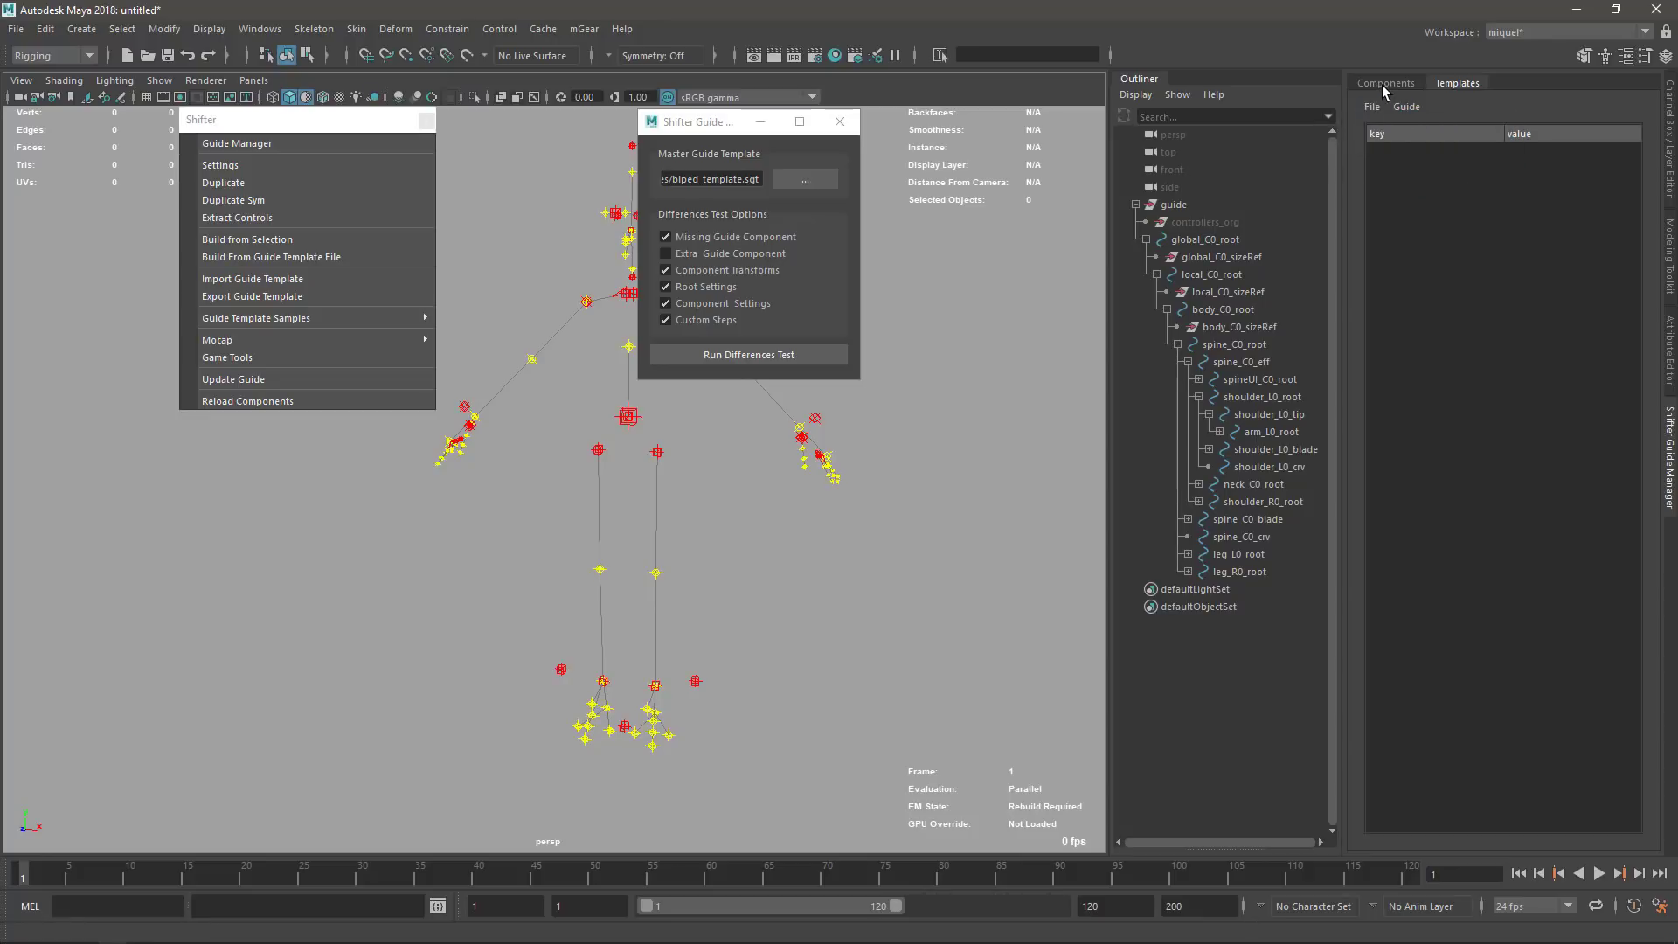
- Show the Guide Manager's component list and collapse the component description area below it
left_click(1385, 84)
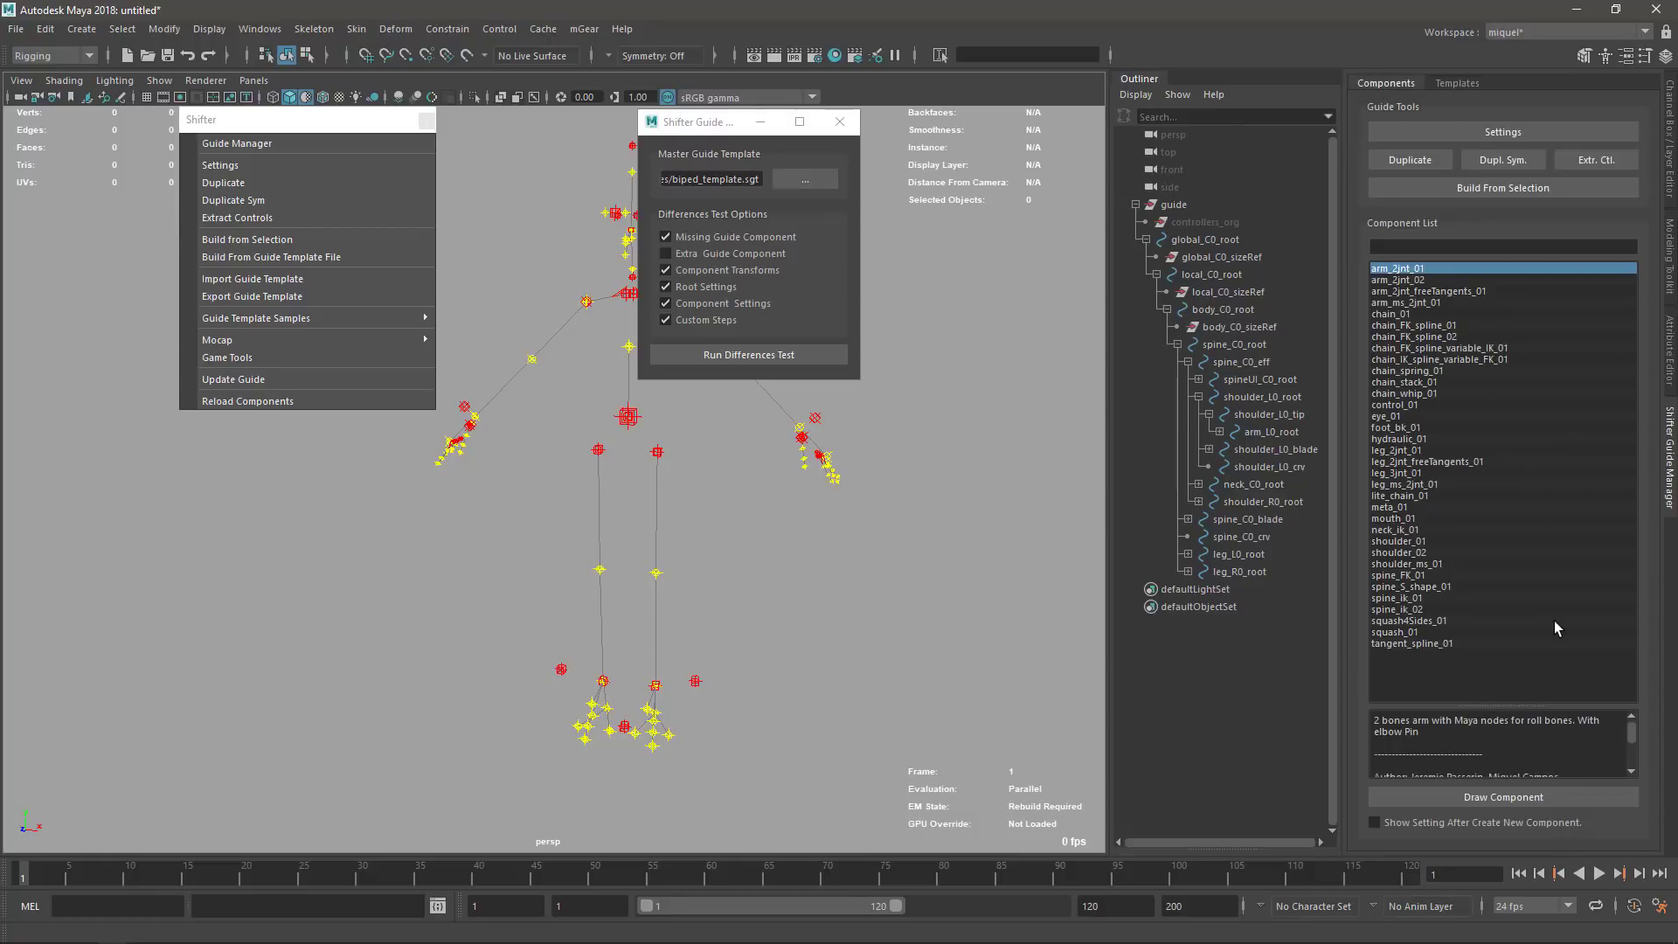
left_click_drag(1484, 705, 1480, 811)
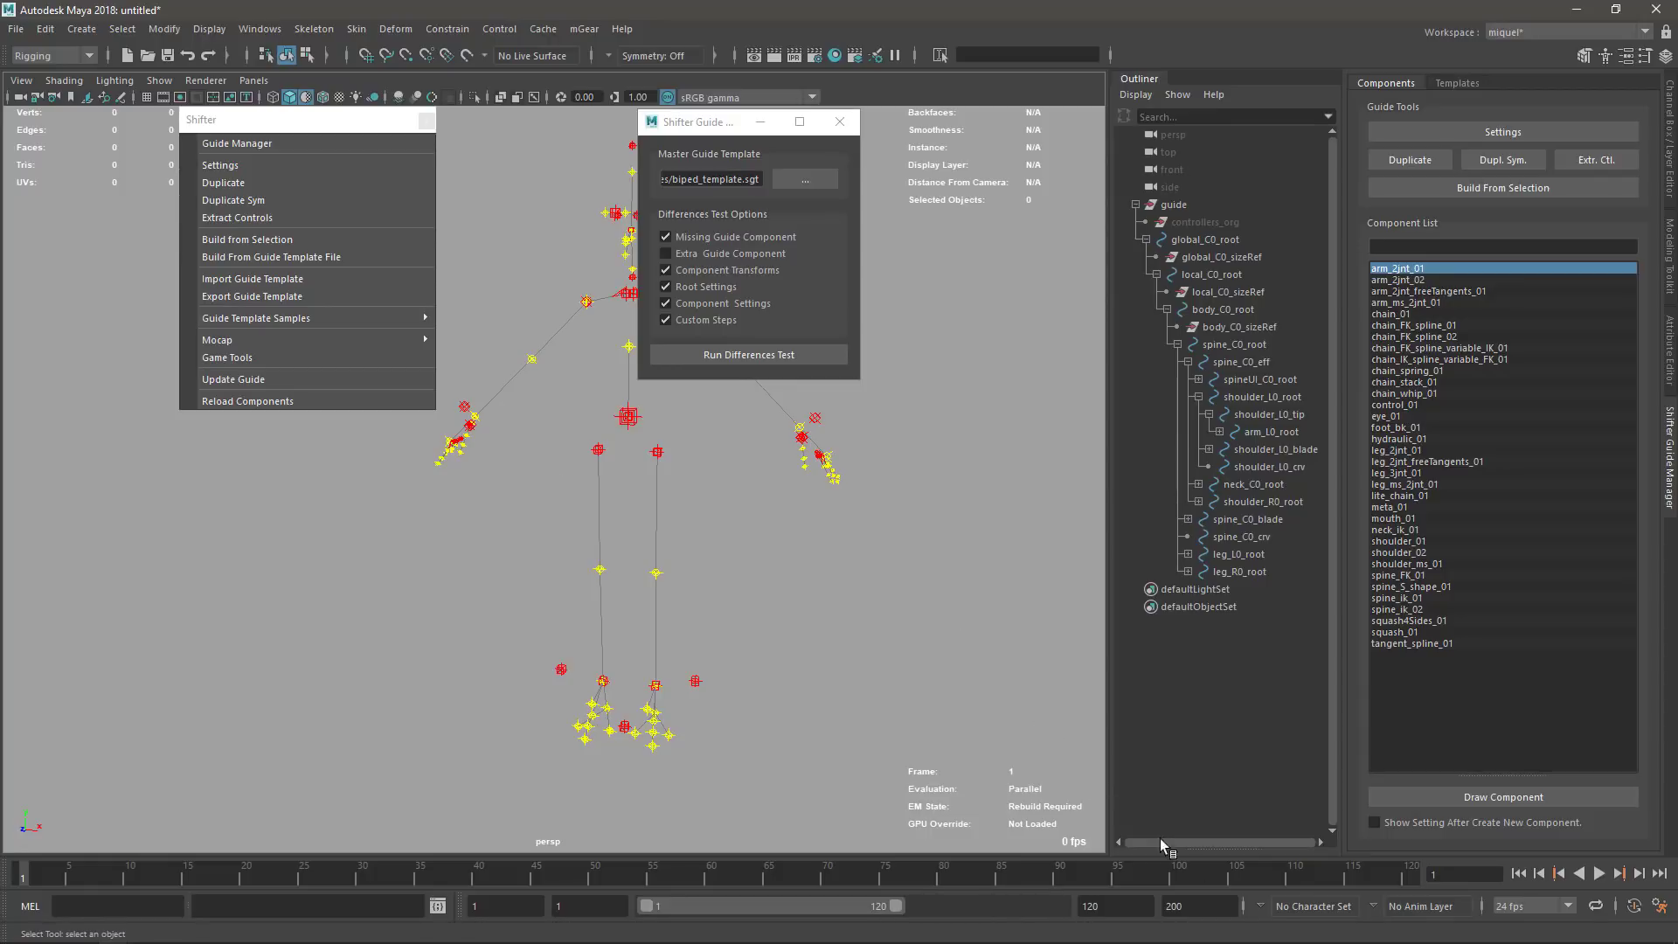
mouse_move(950, 939)
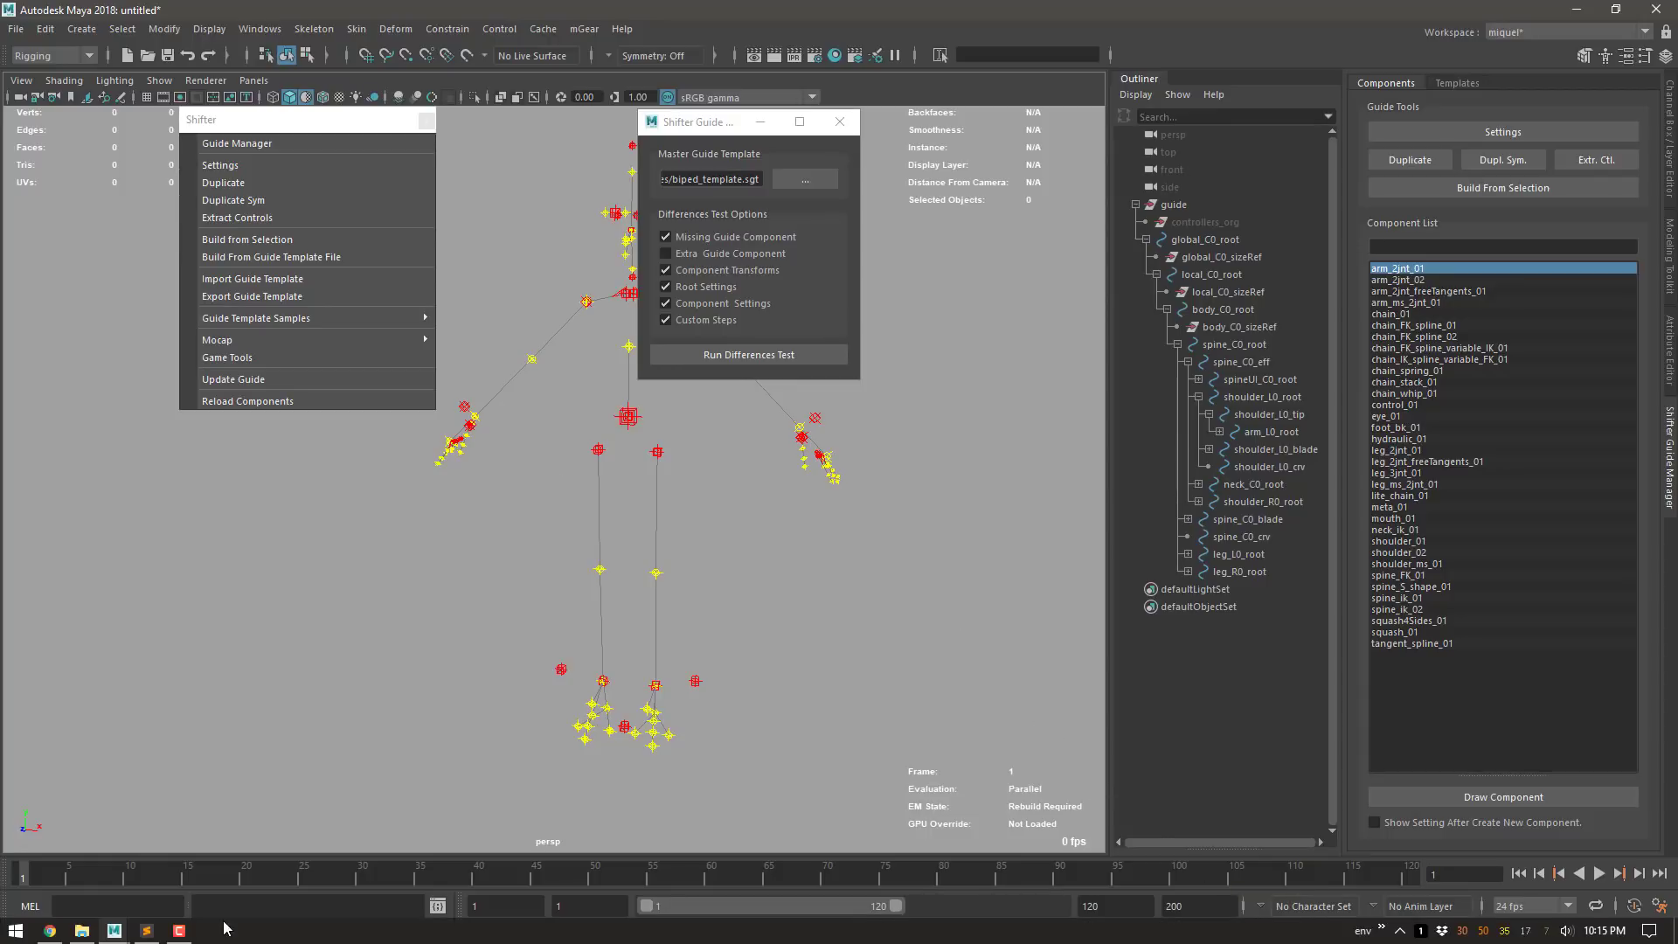
left_click(178, 931)
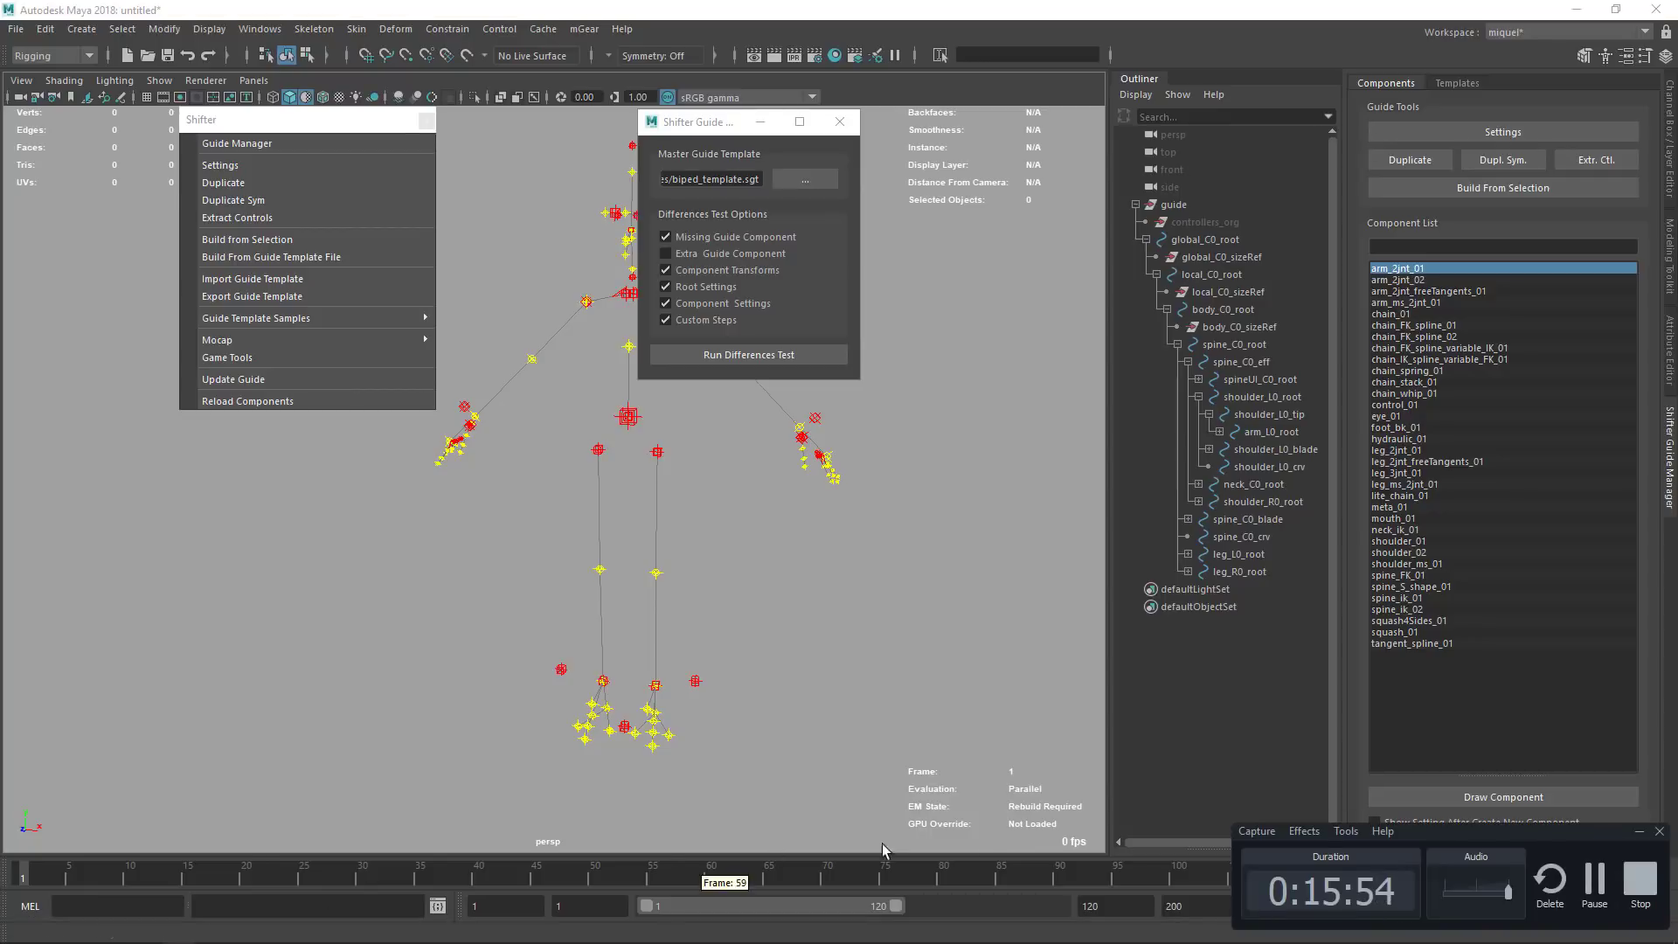